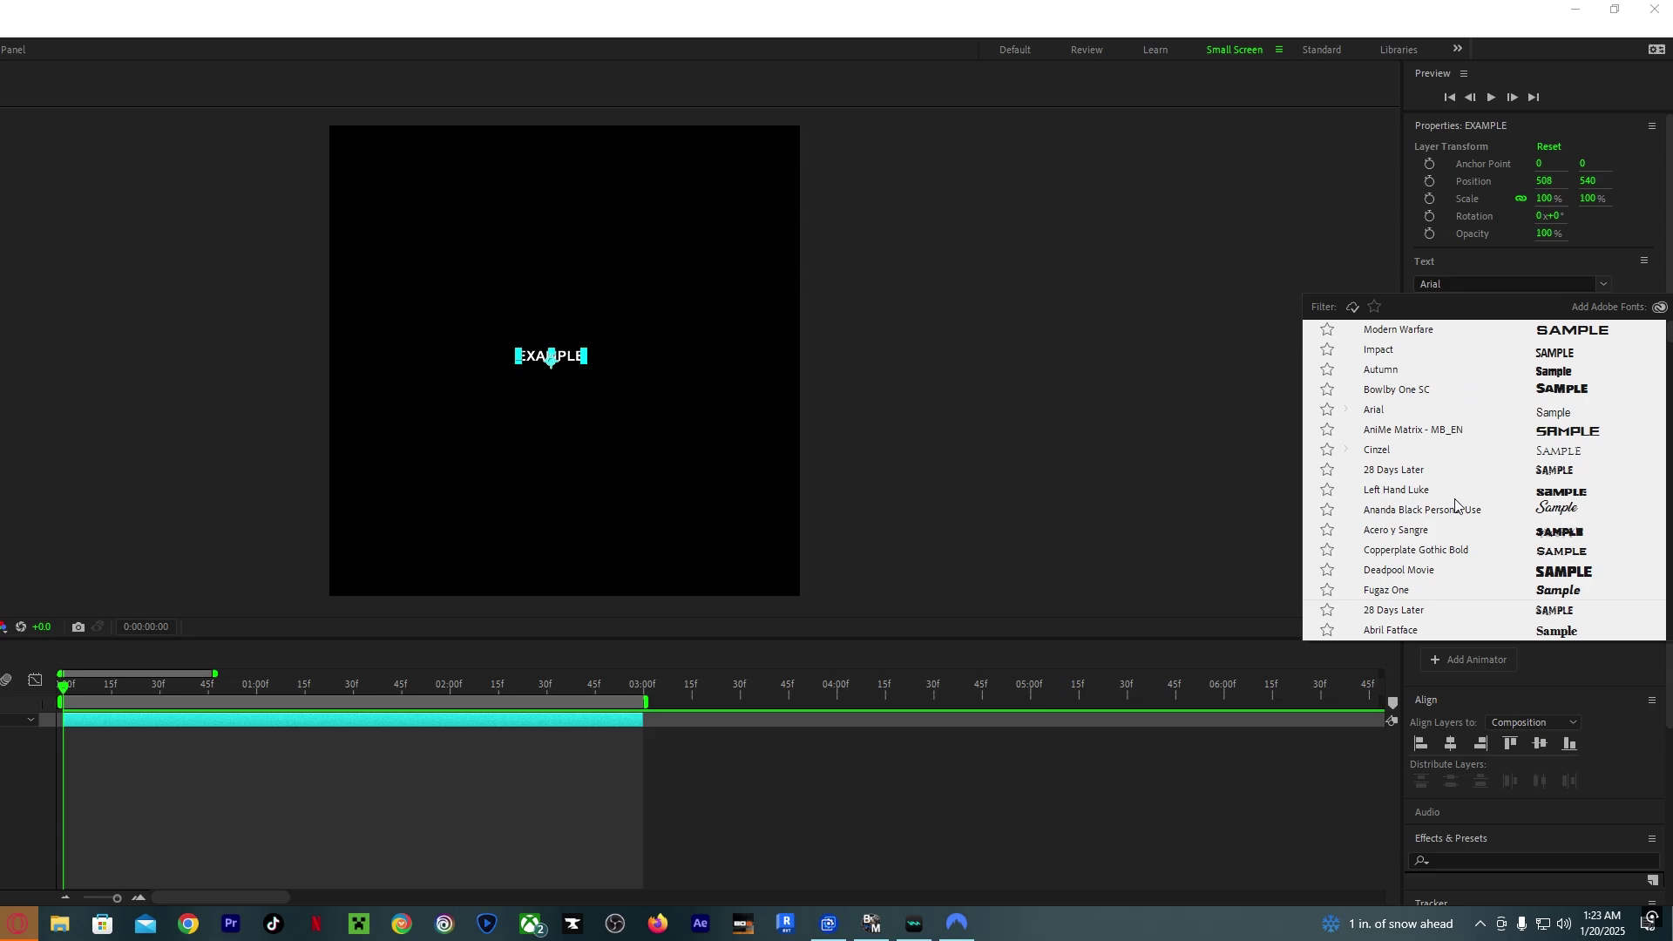
Set the EXAMPLE text layer's font to Chinese Rocks.
left_click(1500, 285)
type("chine")
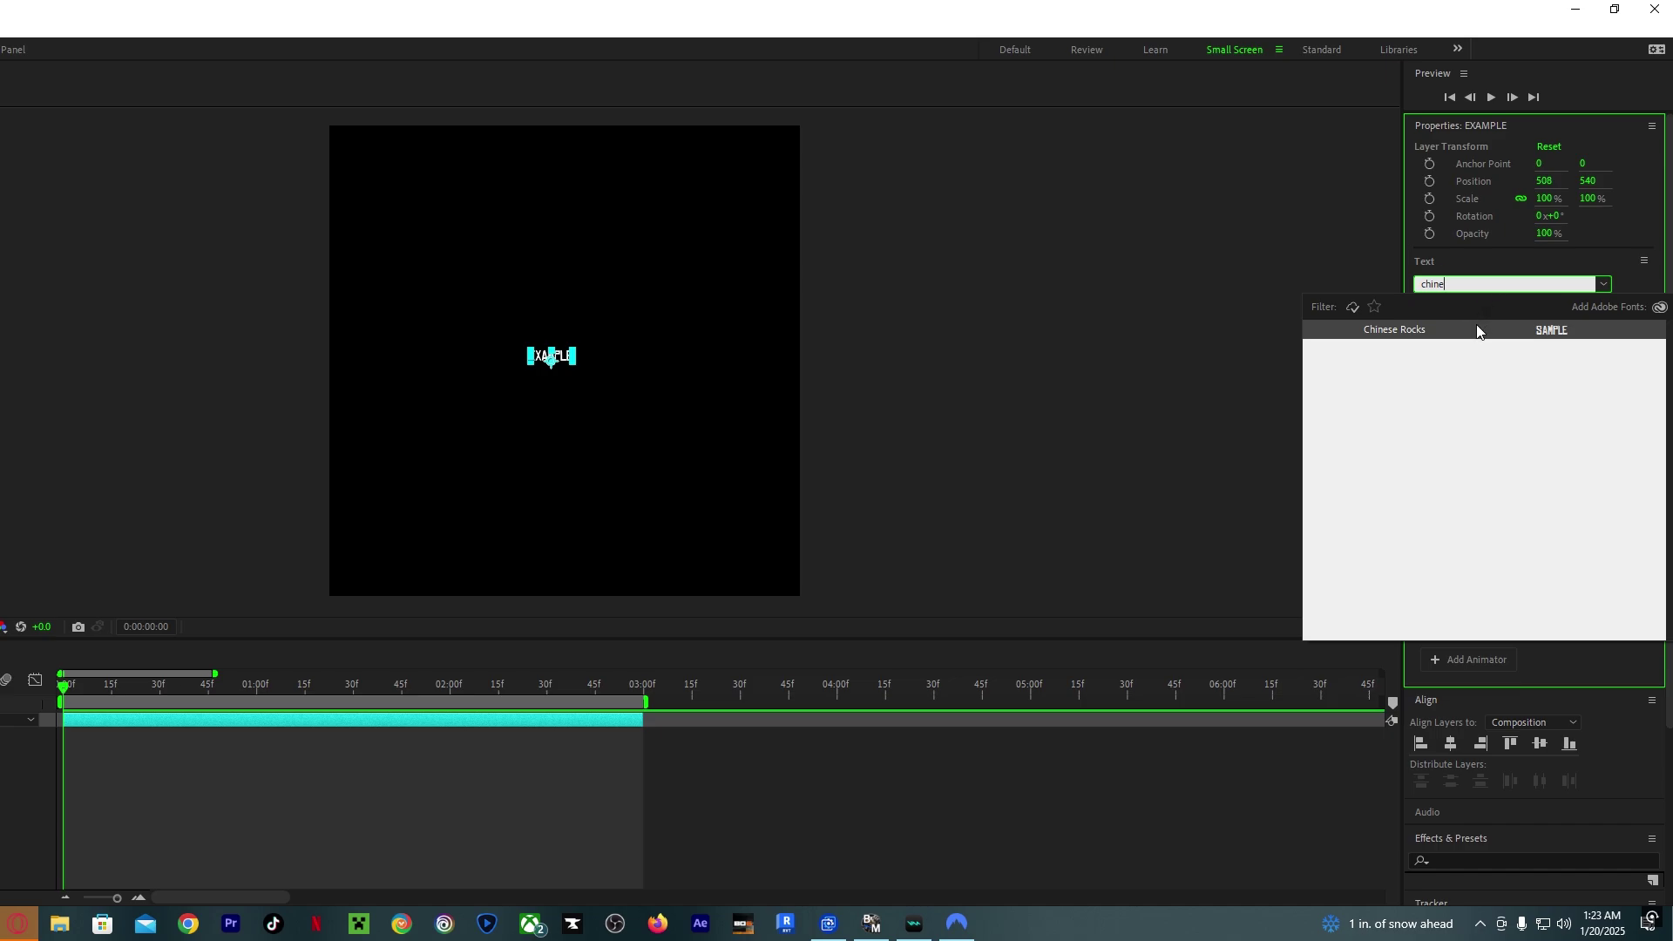
left_click(1478, 331)
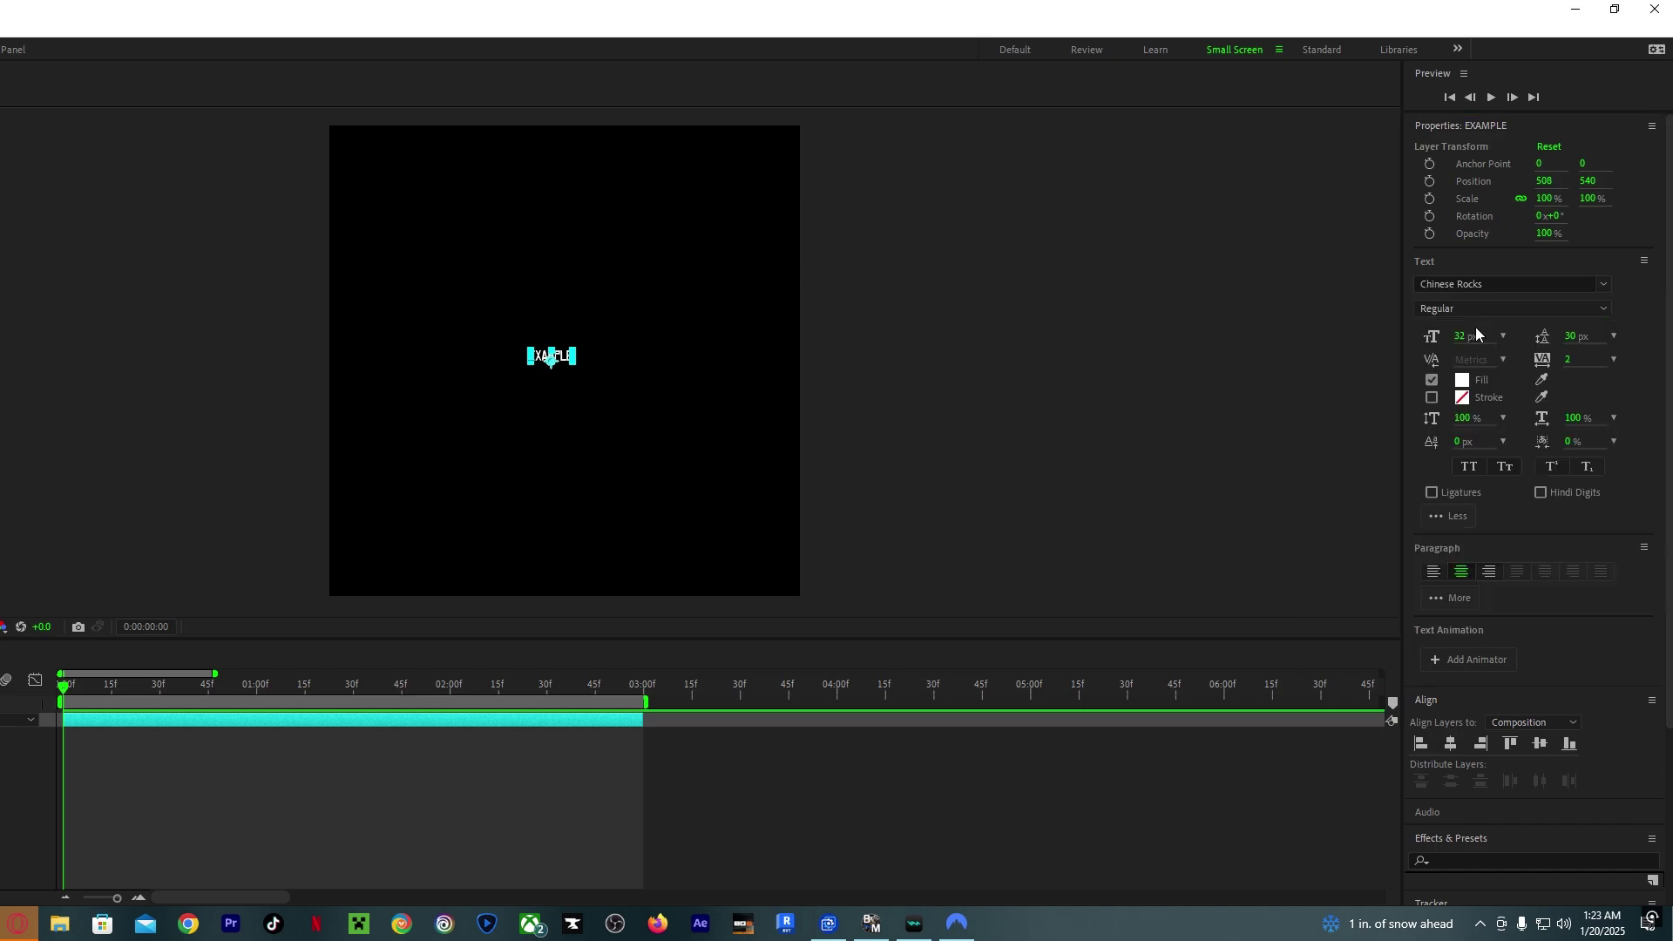
Set the EXAMPLE text's font size to 110 px and centre it horizontally and vertically in the composition.
left_click(1463, 336)
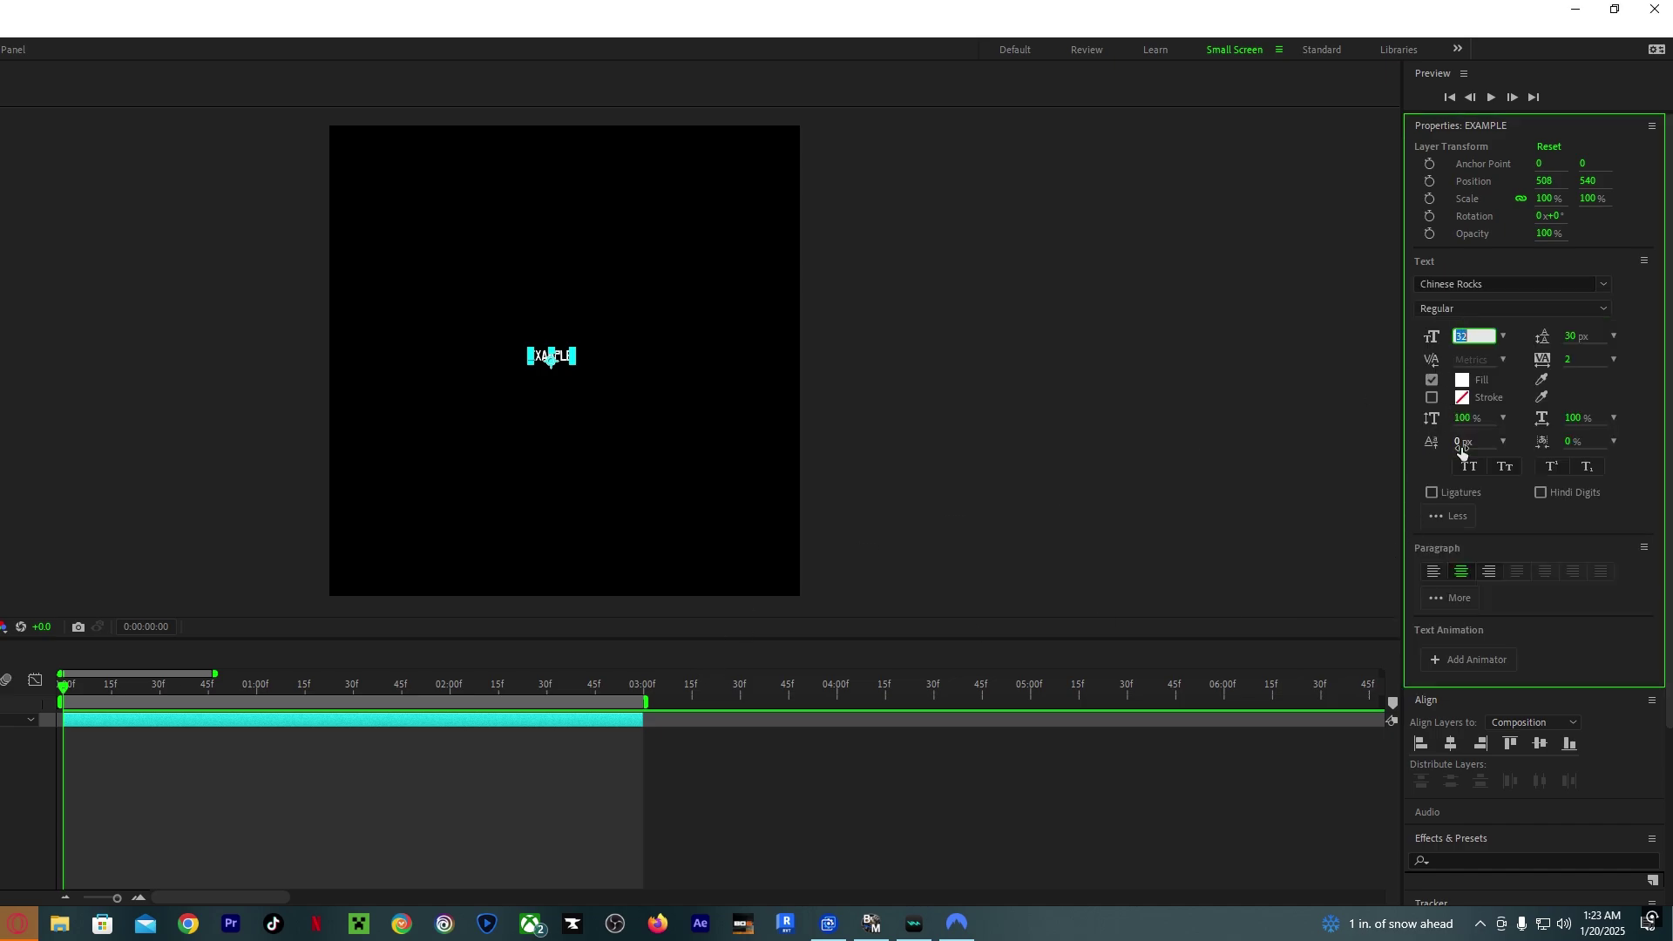
type("110")
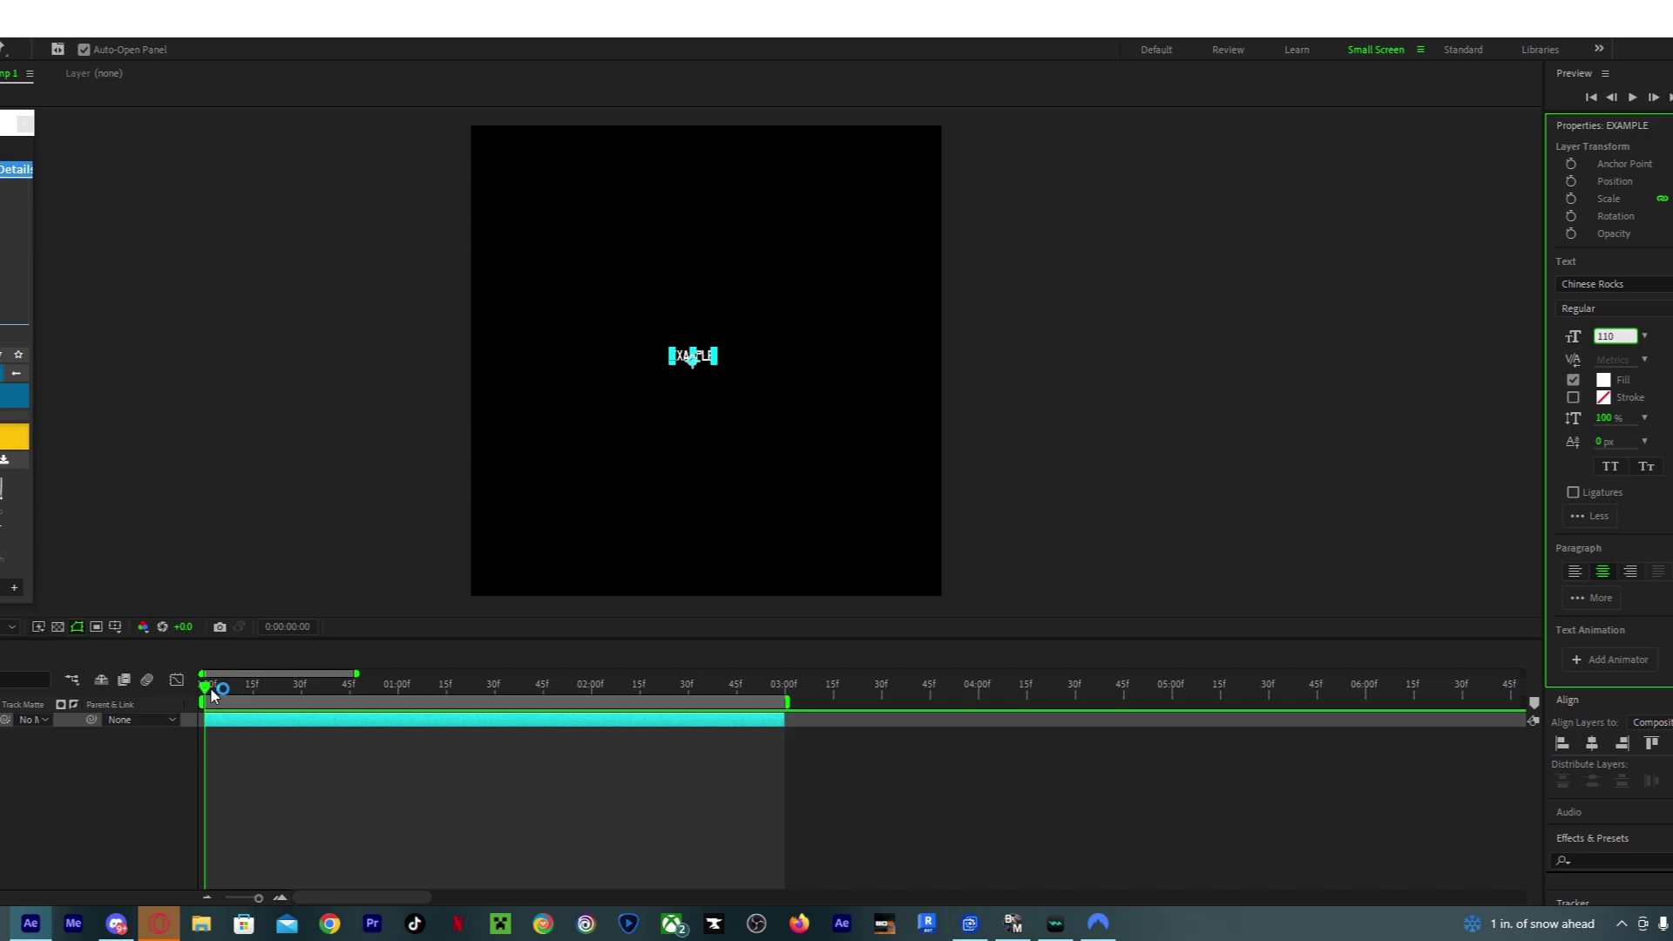
key("Return")
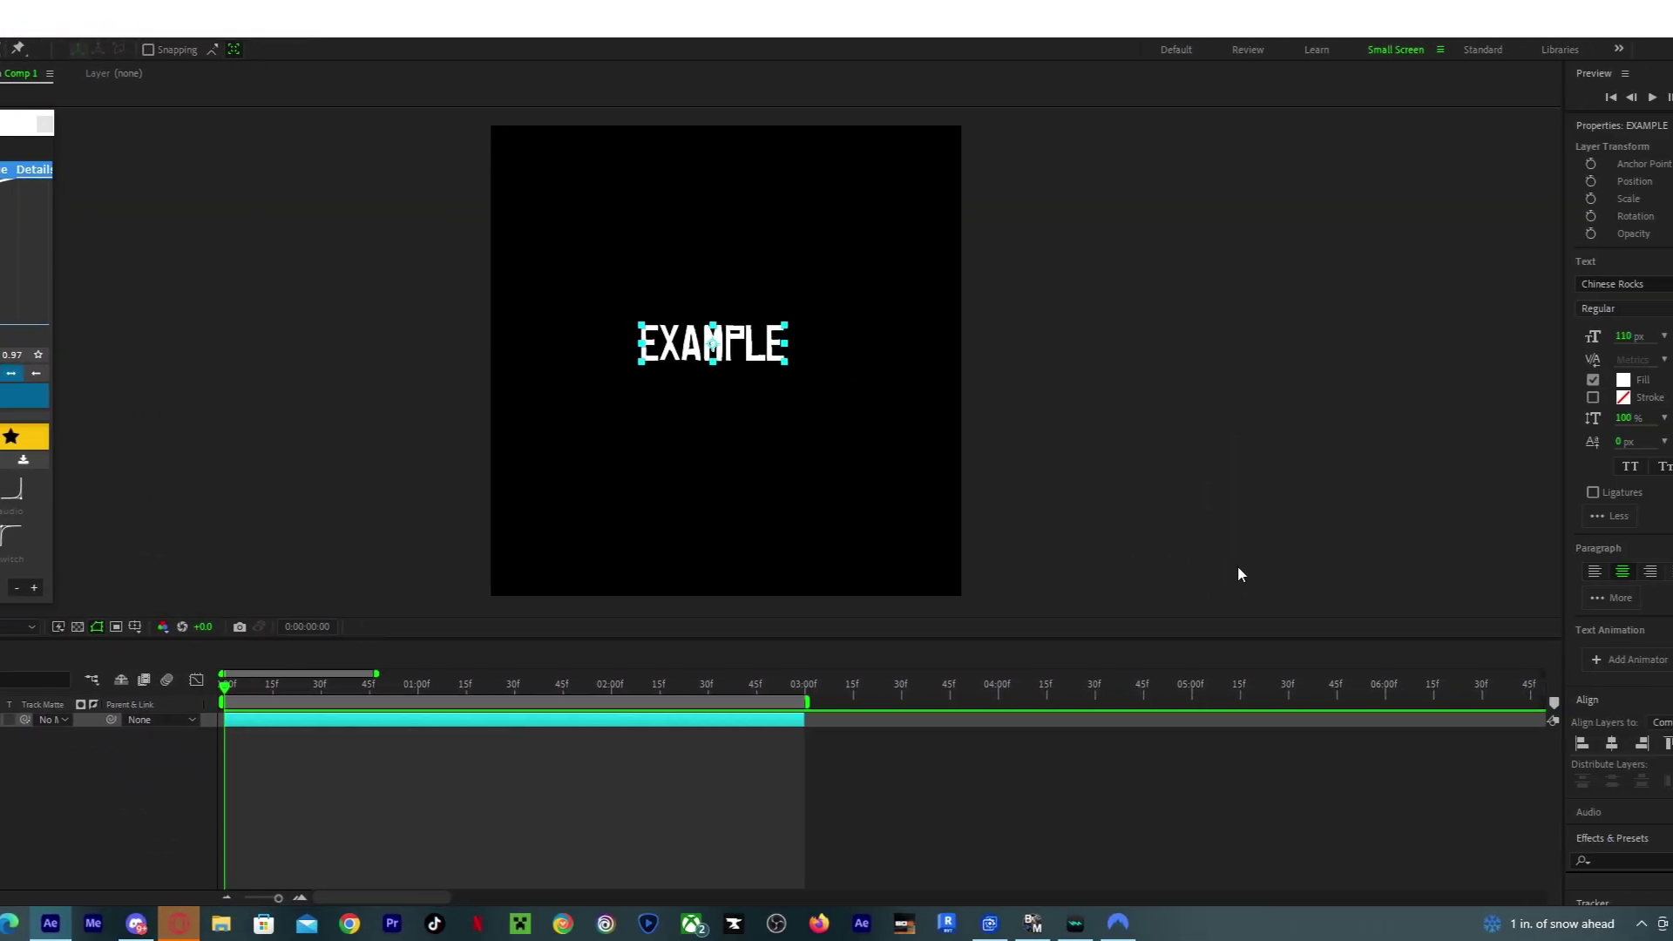
left_click(1449, 744)
left_click(1542, 743)
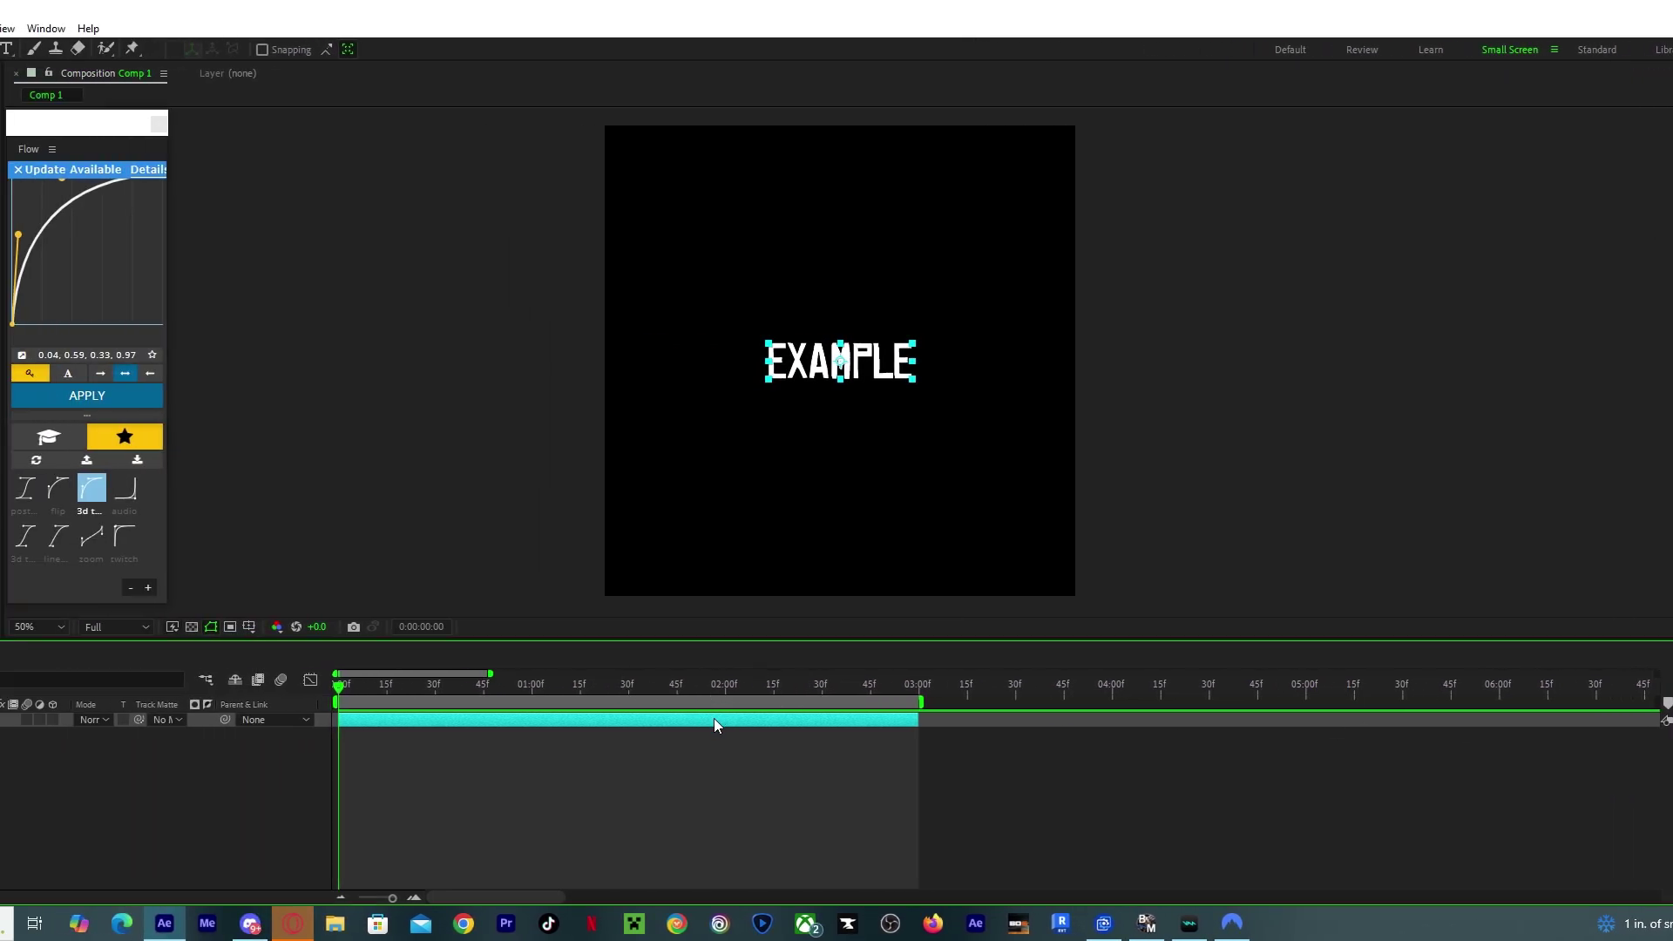
Create a composition-sized black solid with colour 000000.
key("ctrl+y")
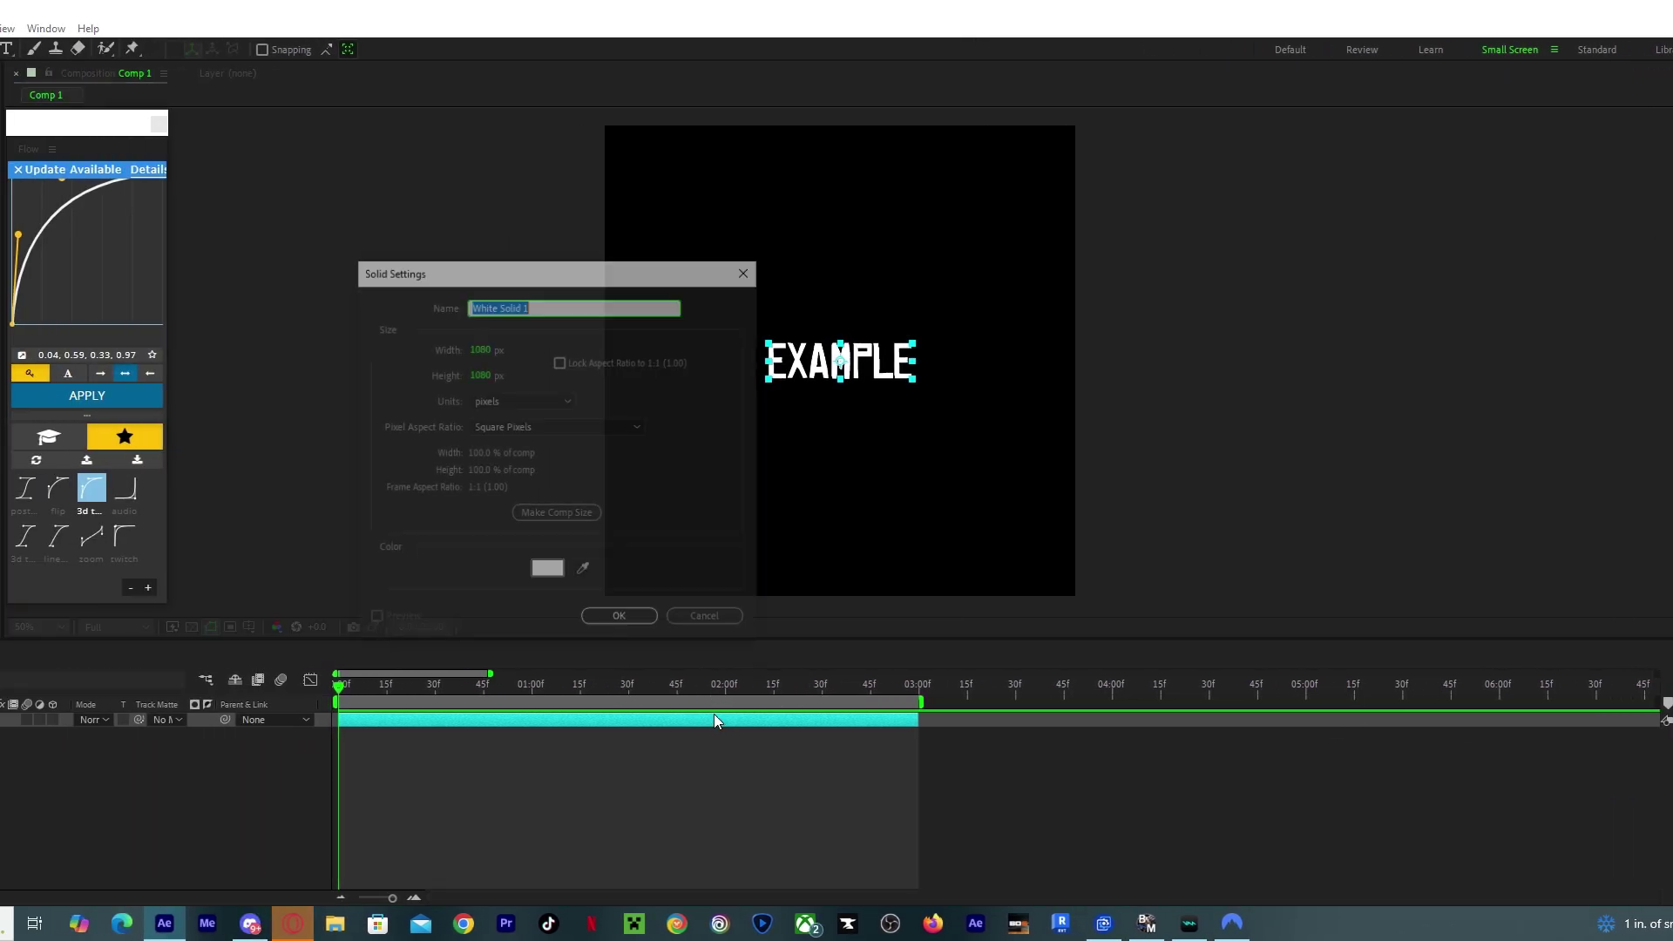
left_click(548, 571)
type("000000")
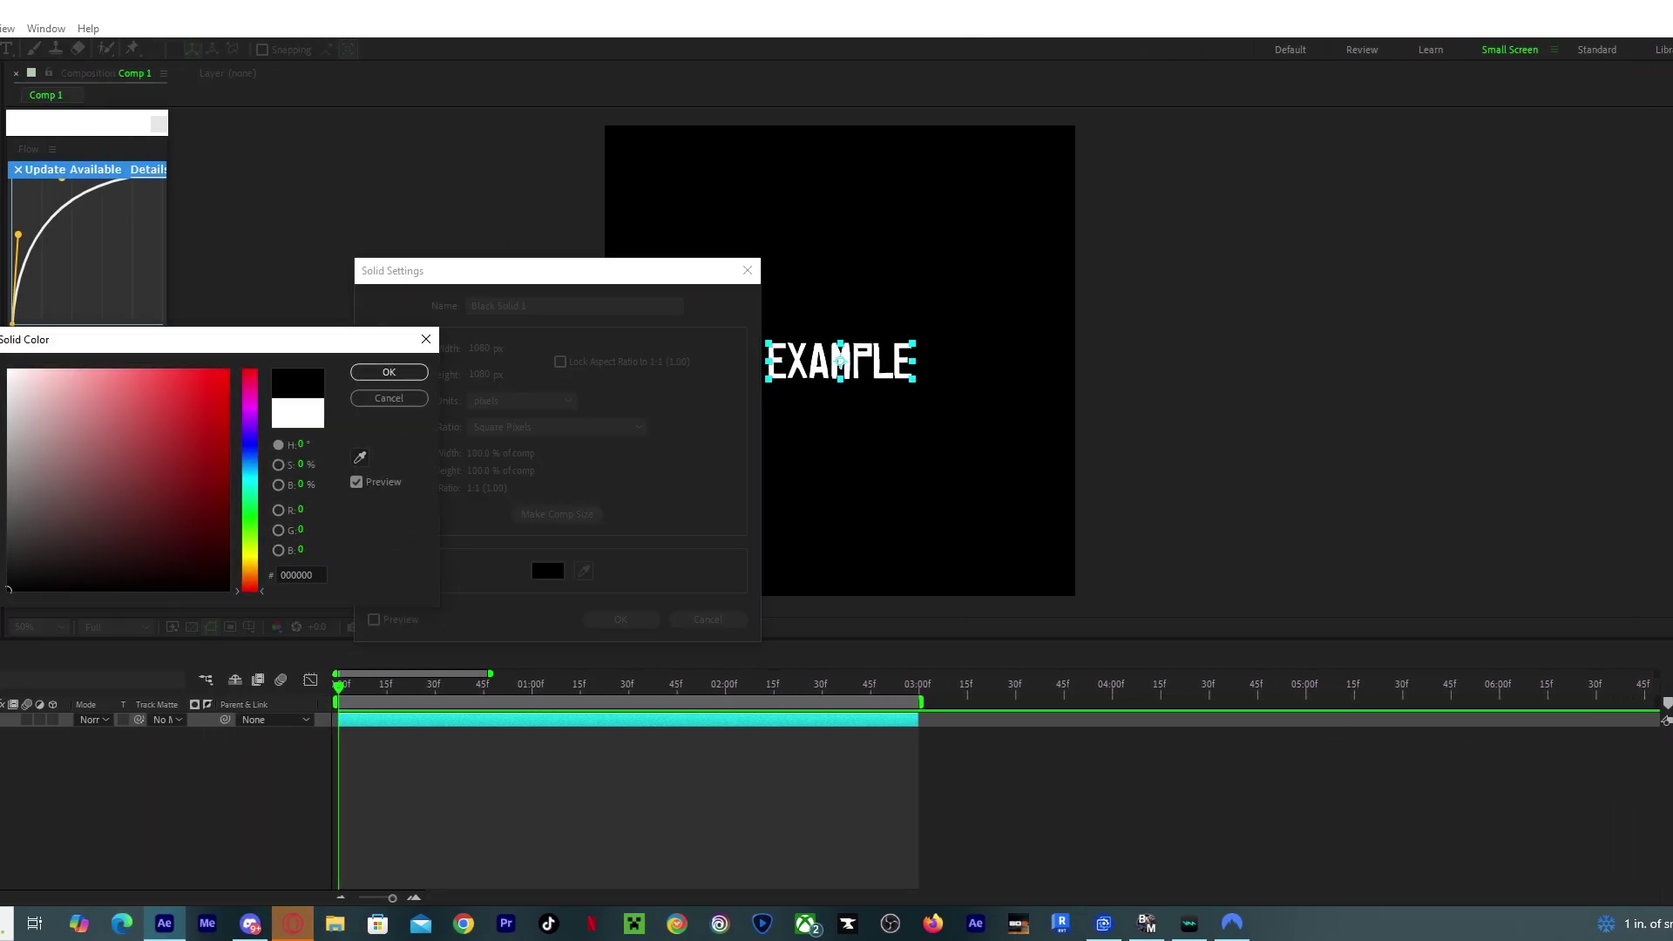
left_click(389, 373)
left_click(615, 622)
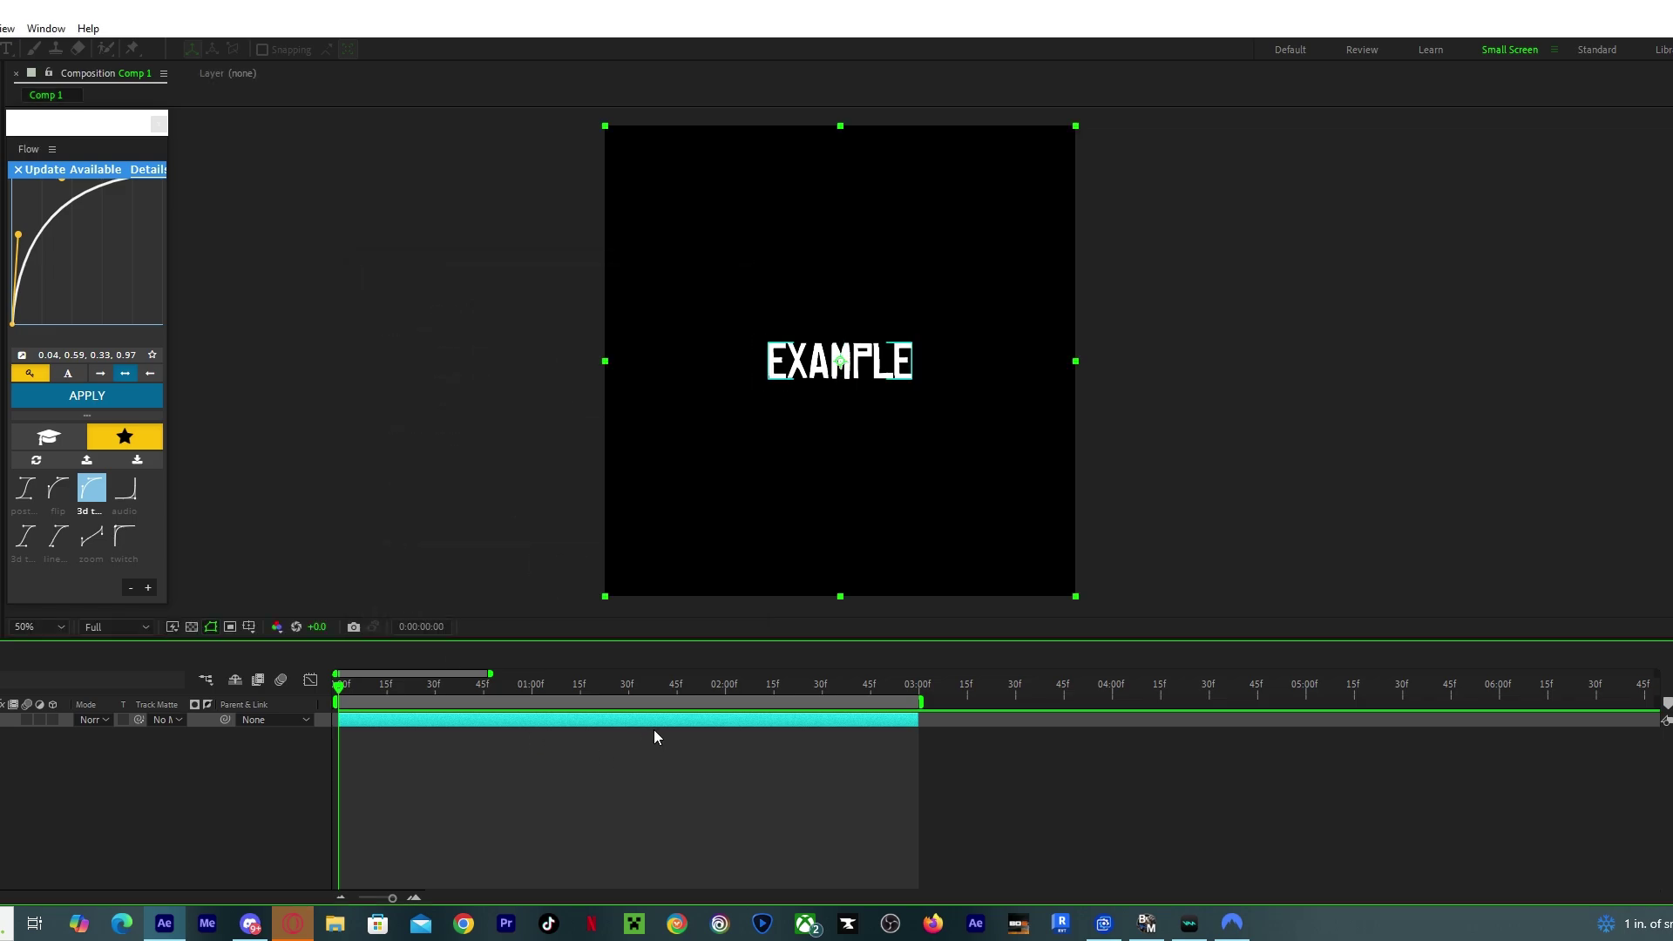
Trim the black solid's end to the 3-second mark, matching the text layer, and deselect it.
left_click_drag(900, 686, 918, 685)
key("alt+]")
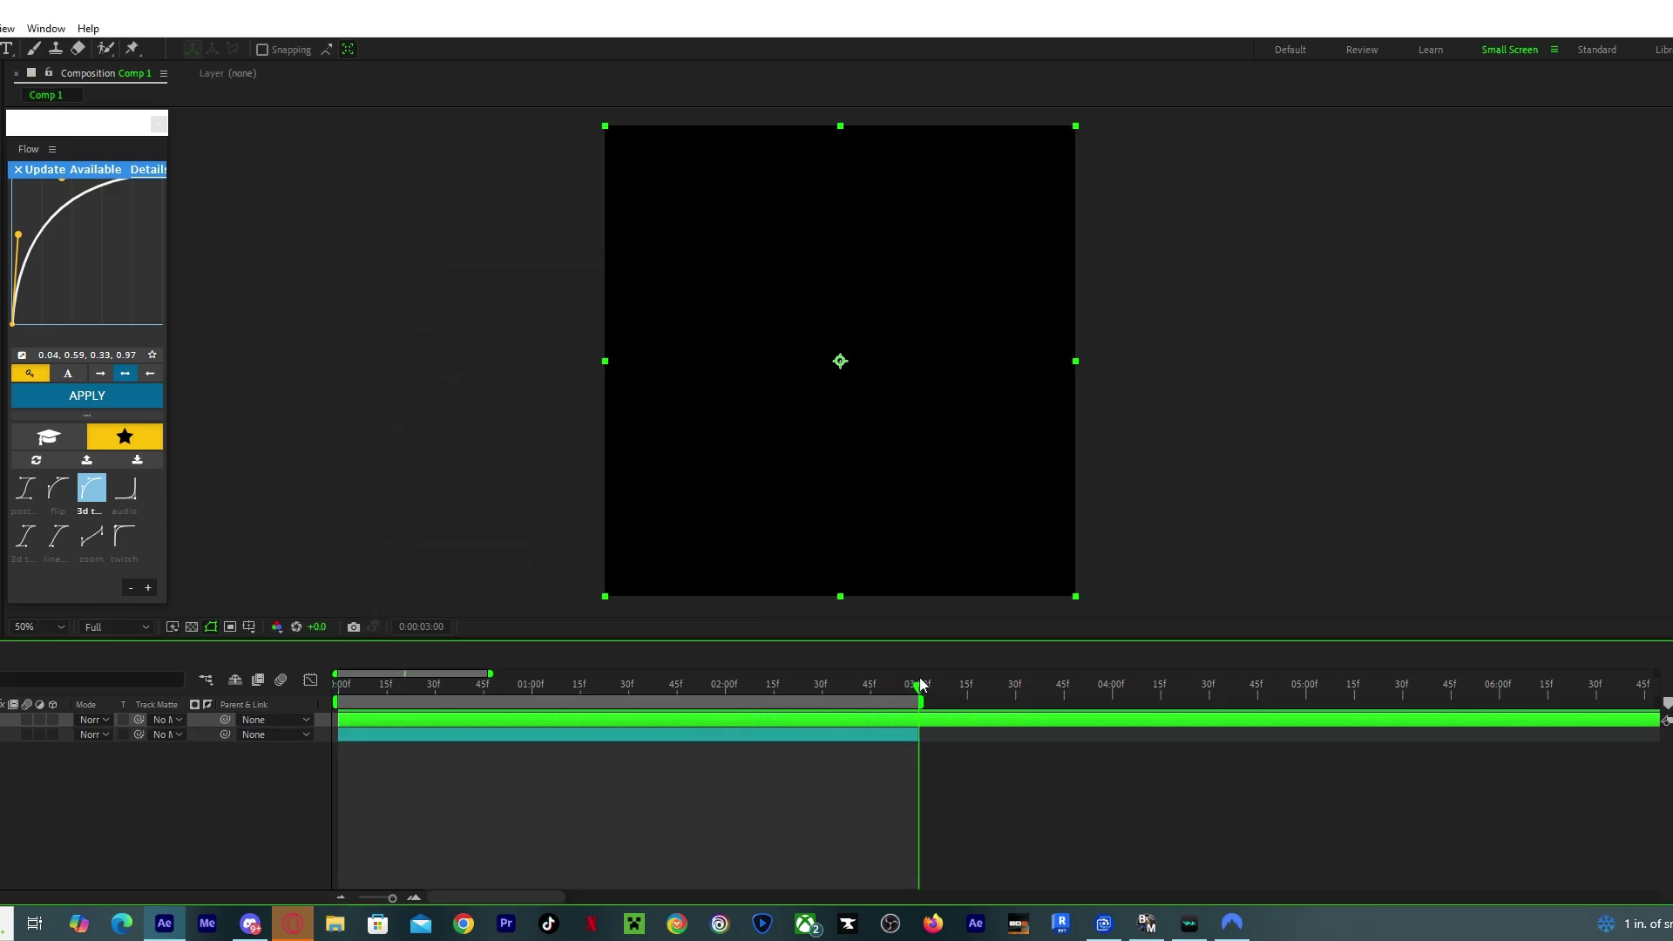
key("ctrl+shift+a")
Place the playhead at 0:00:01:18 and apply the Video Copilot Element effect to the black solid.
left_click(689, 686)
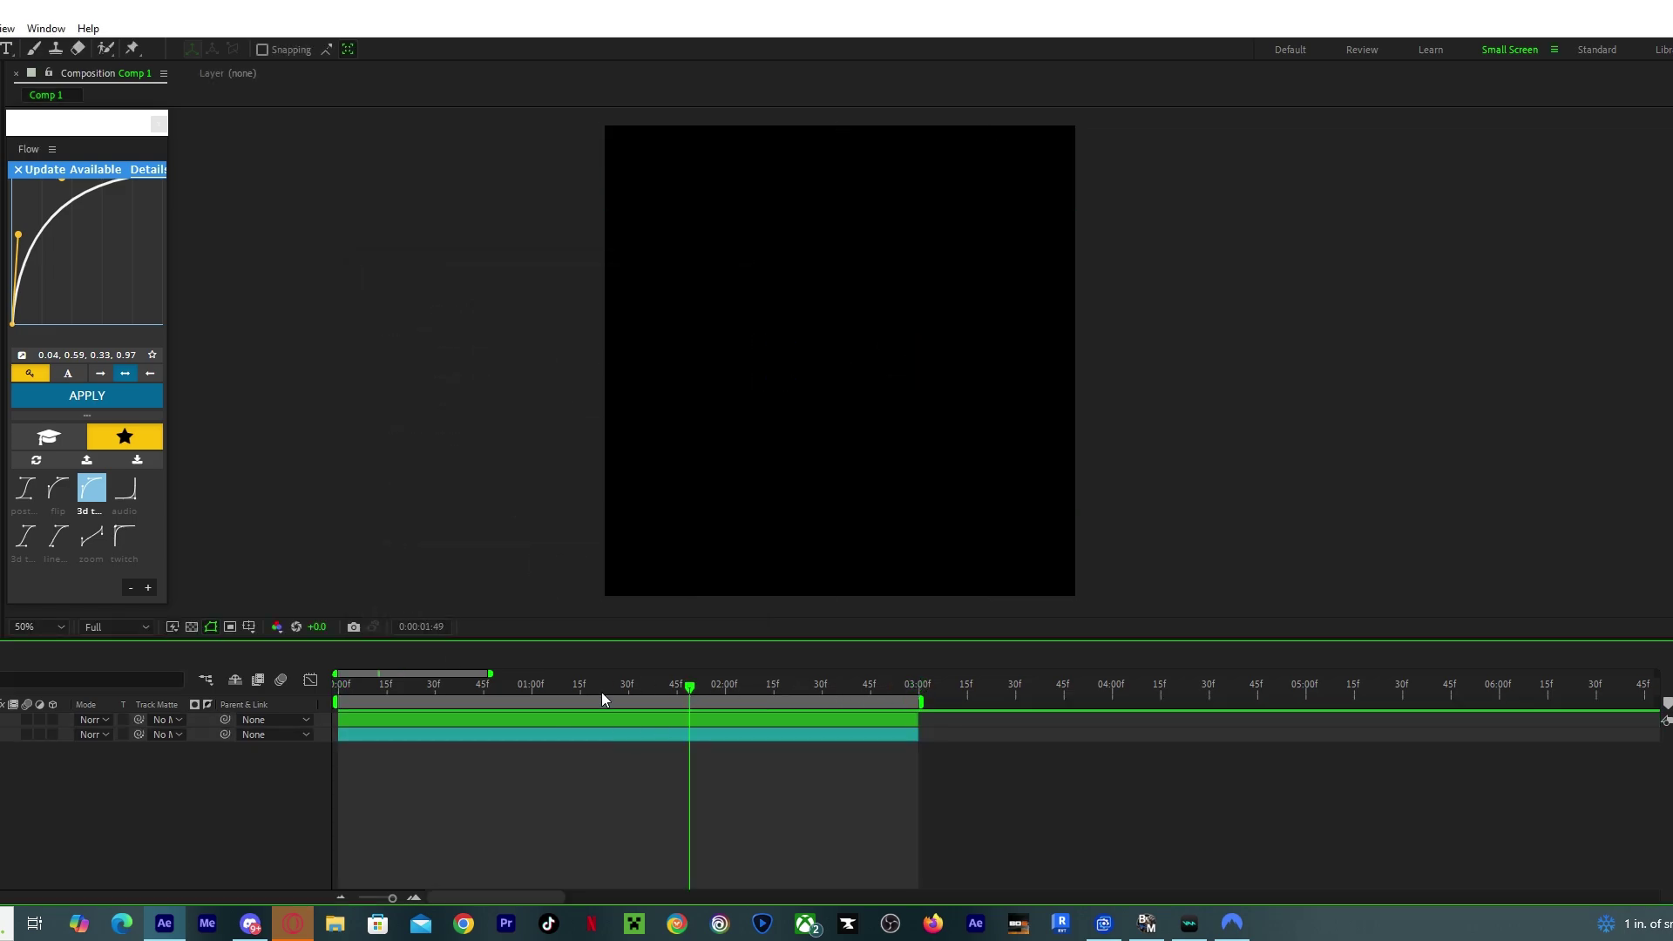
left_click(588, 686)
left_click(610, 720)
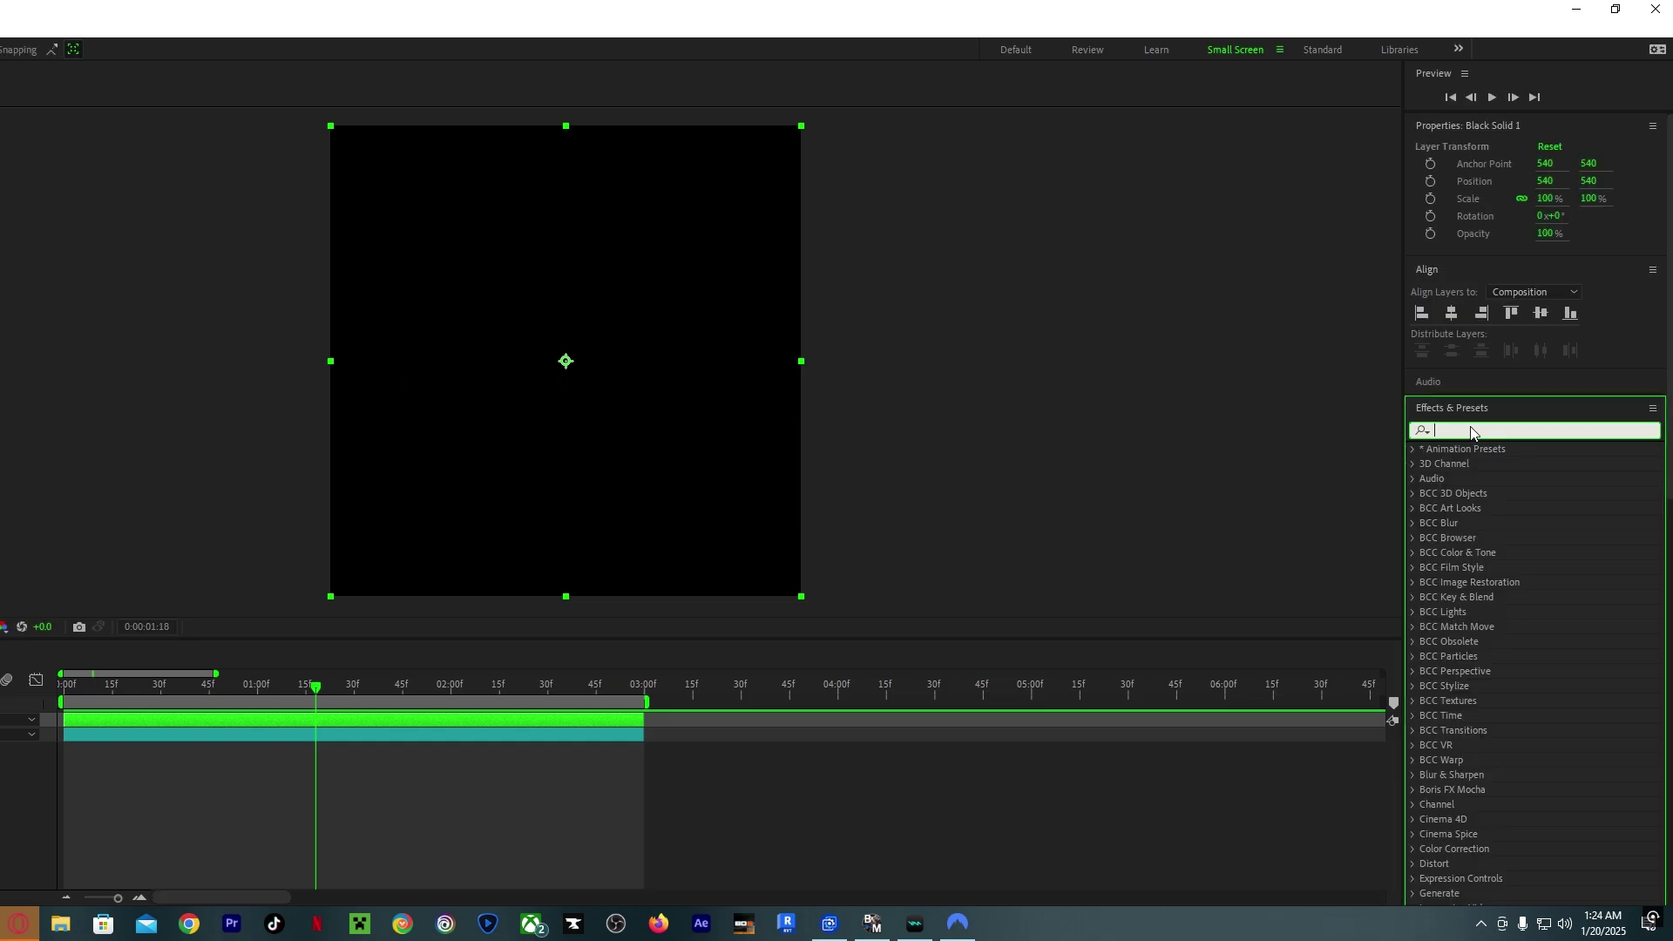
type("eleme")
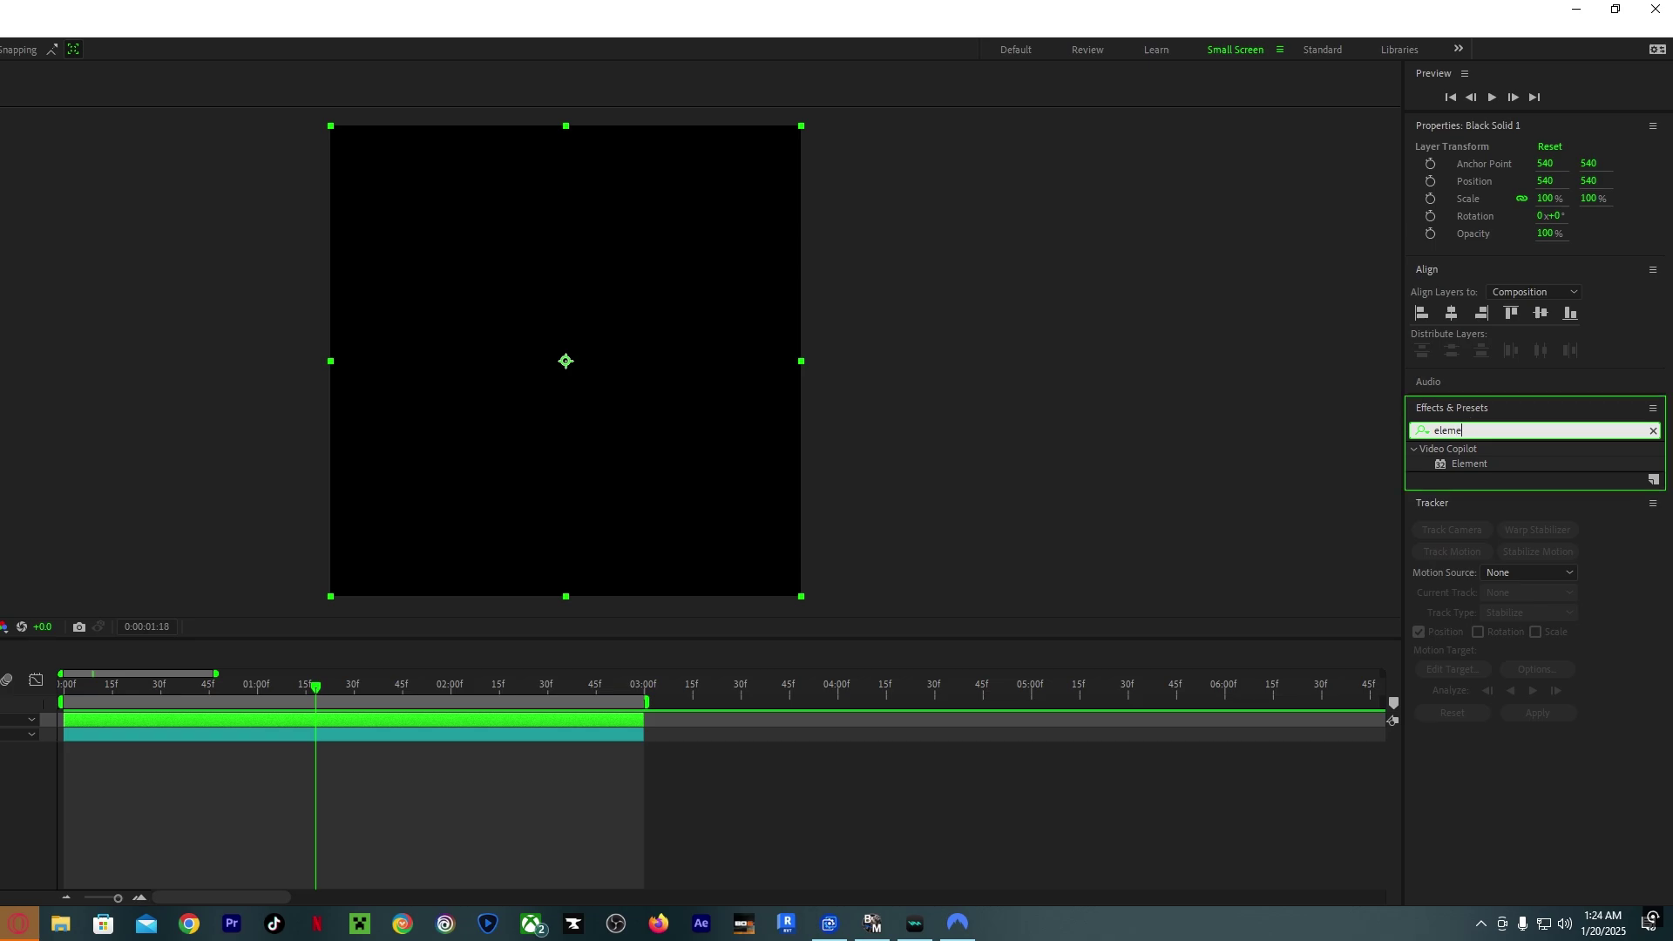
double_click(1473, 464)
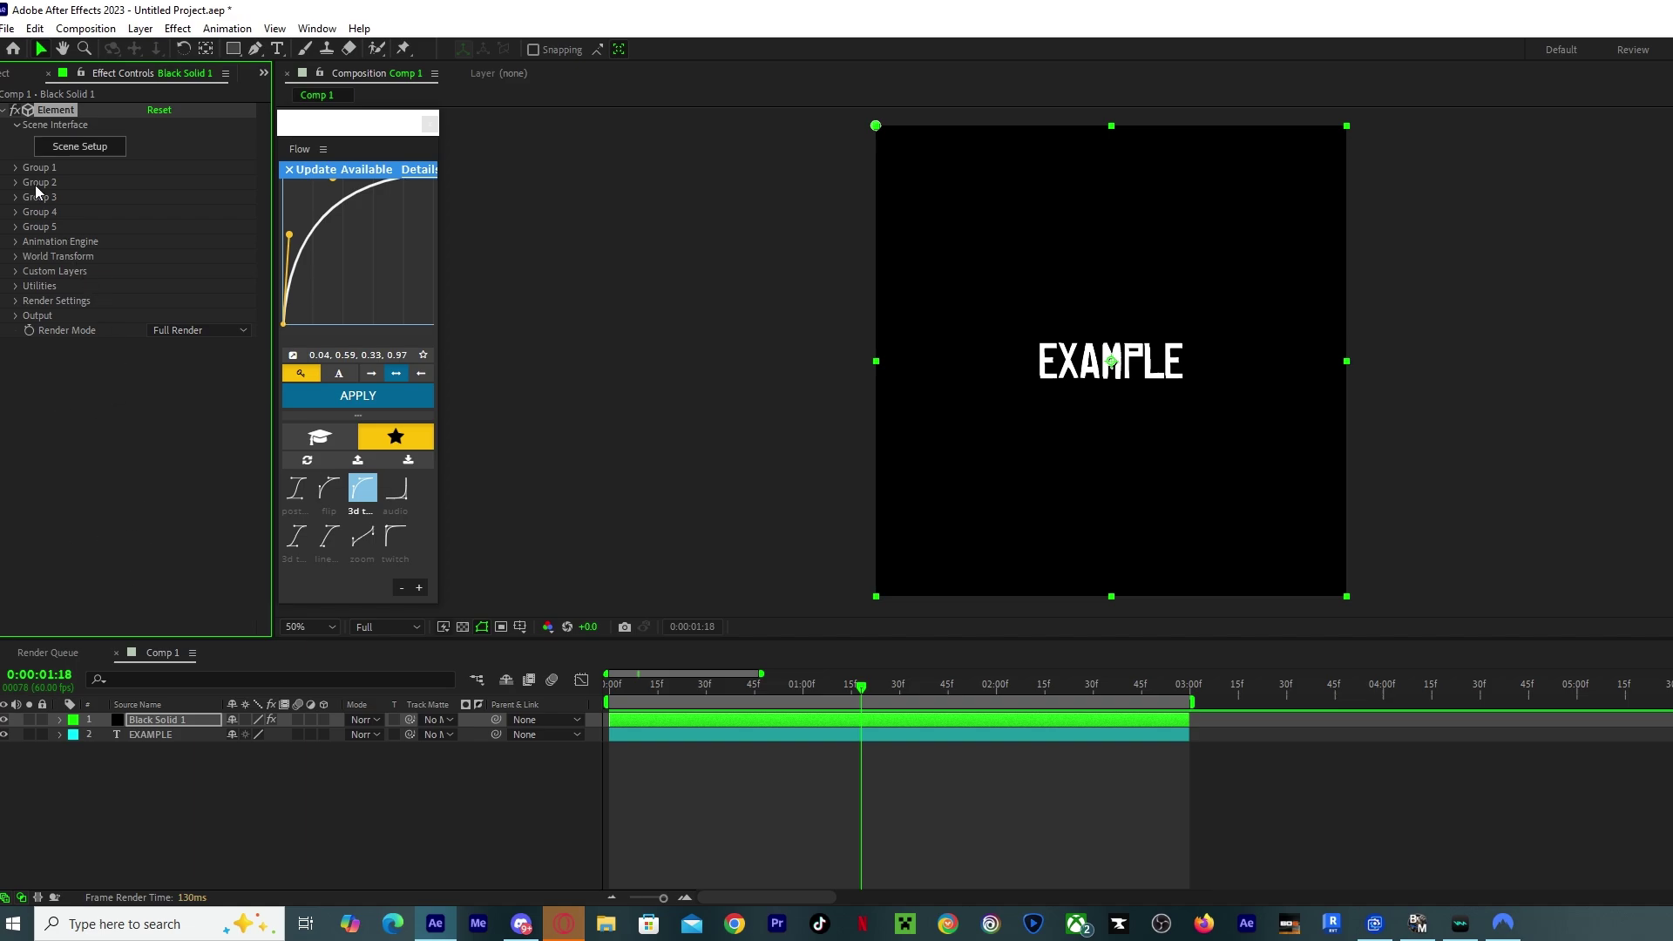
Assign the EXAMPLE layer as Path Layer 1 in Element's custom text and masks settings.
left_click(15, 168)
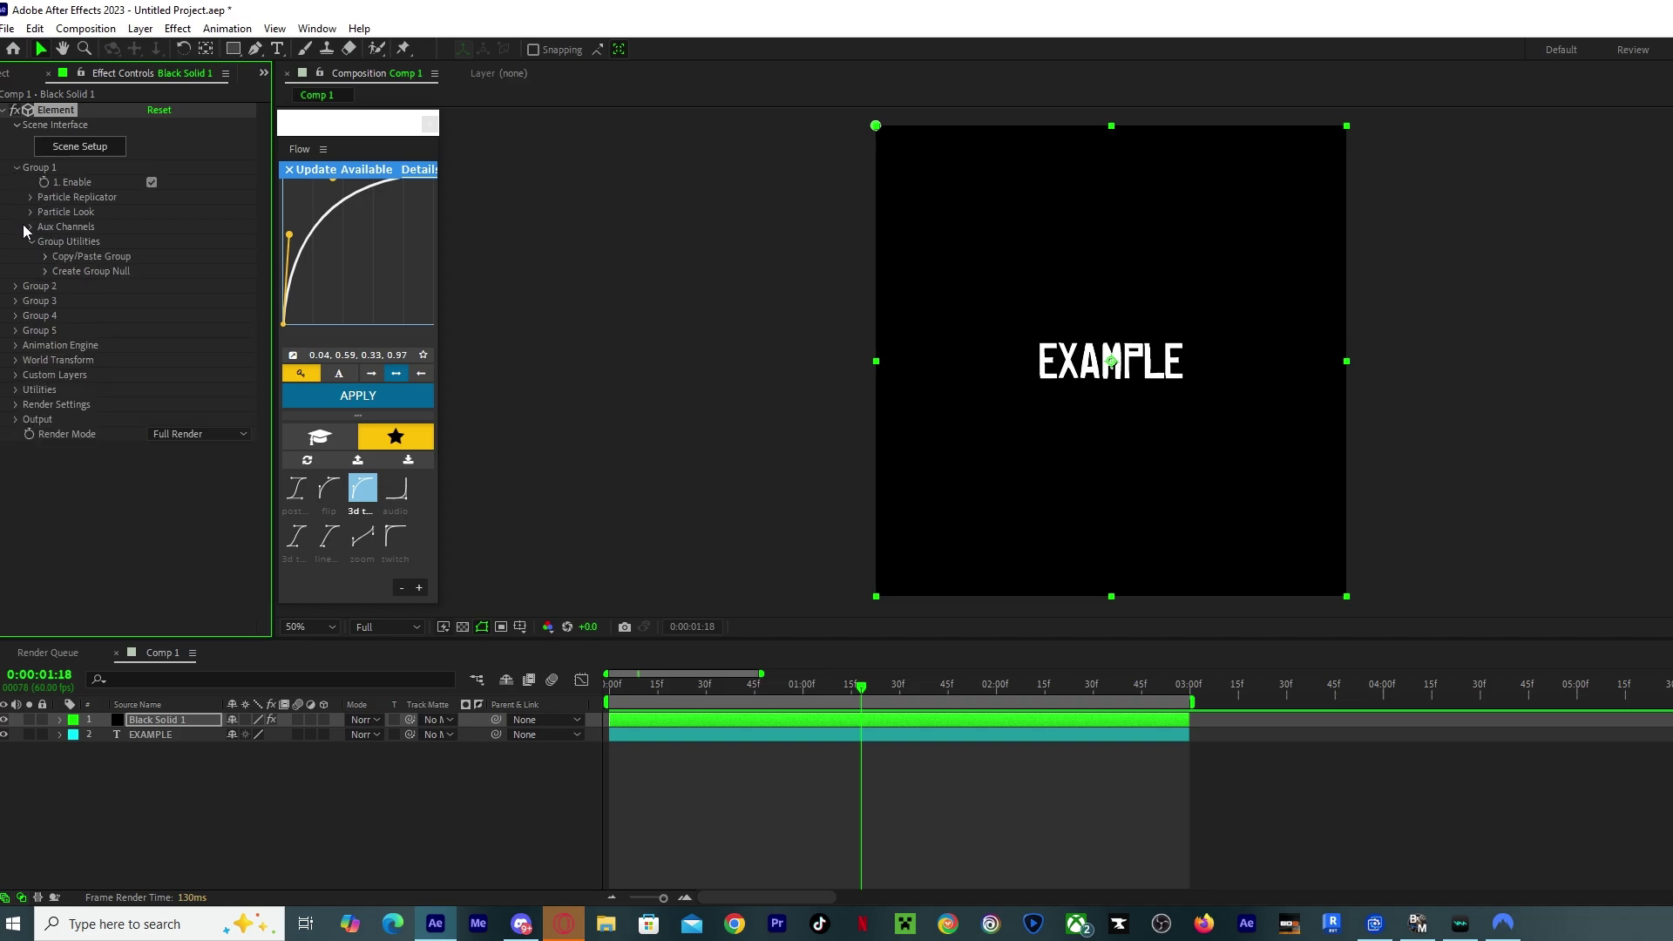
left_click(18, 168)
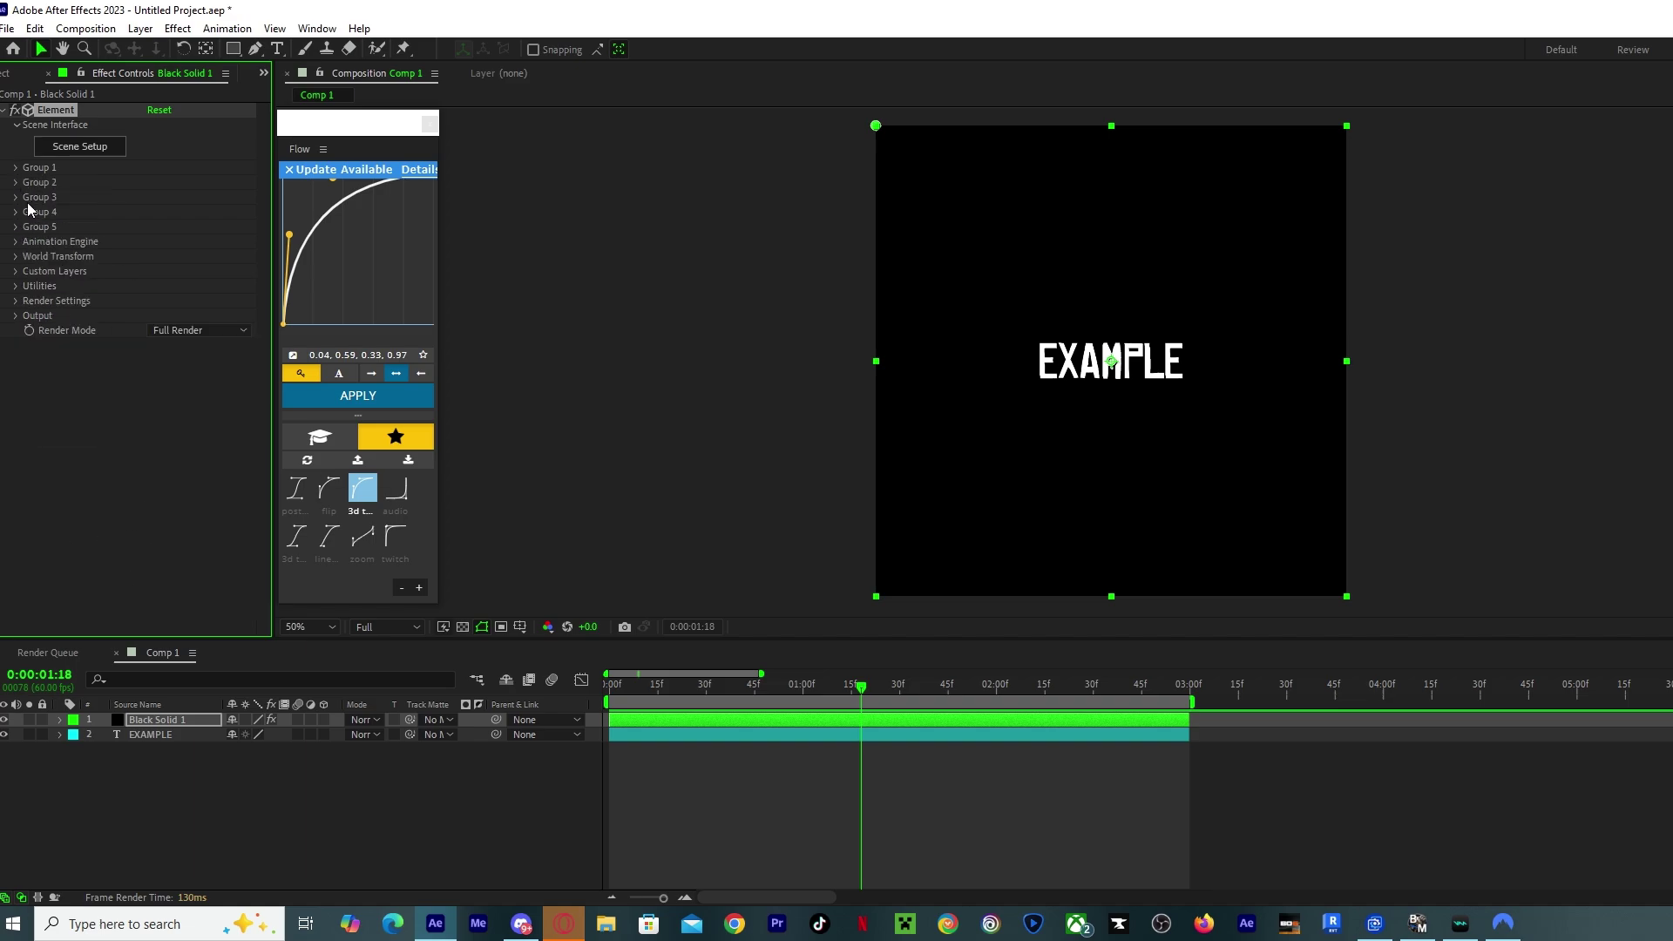
left_click(17, 272)
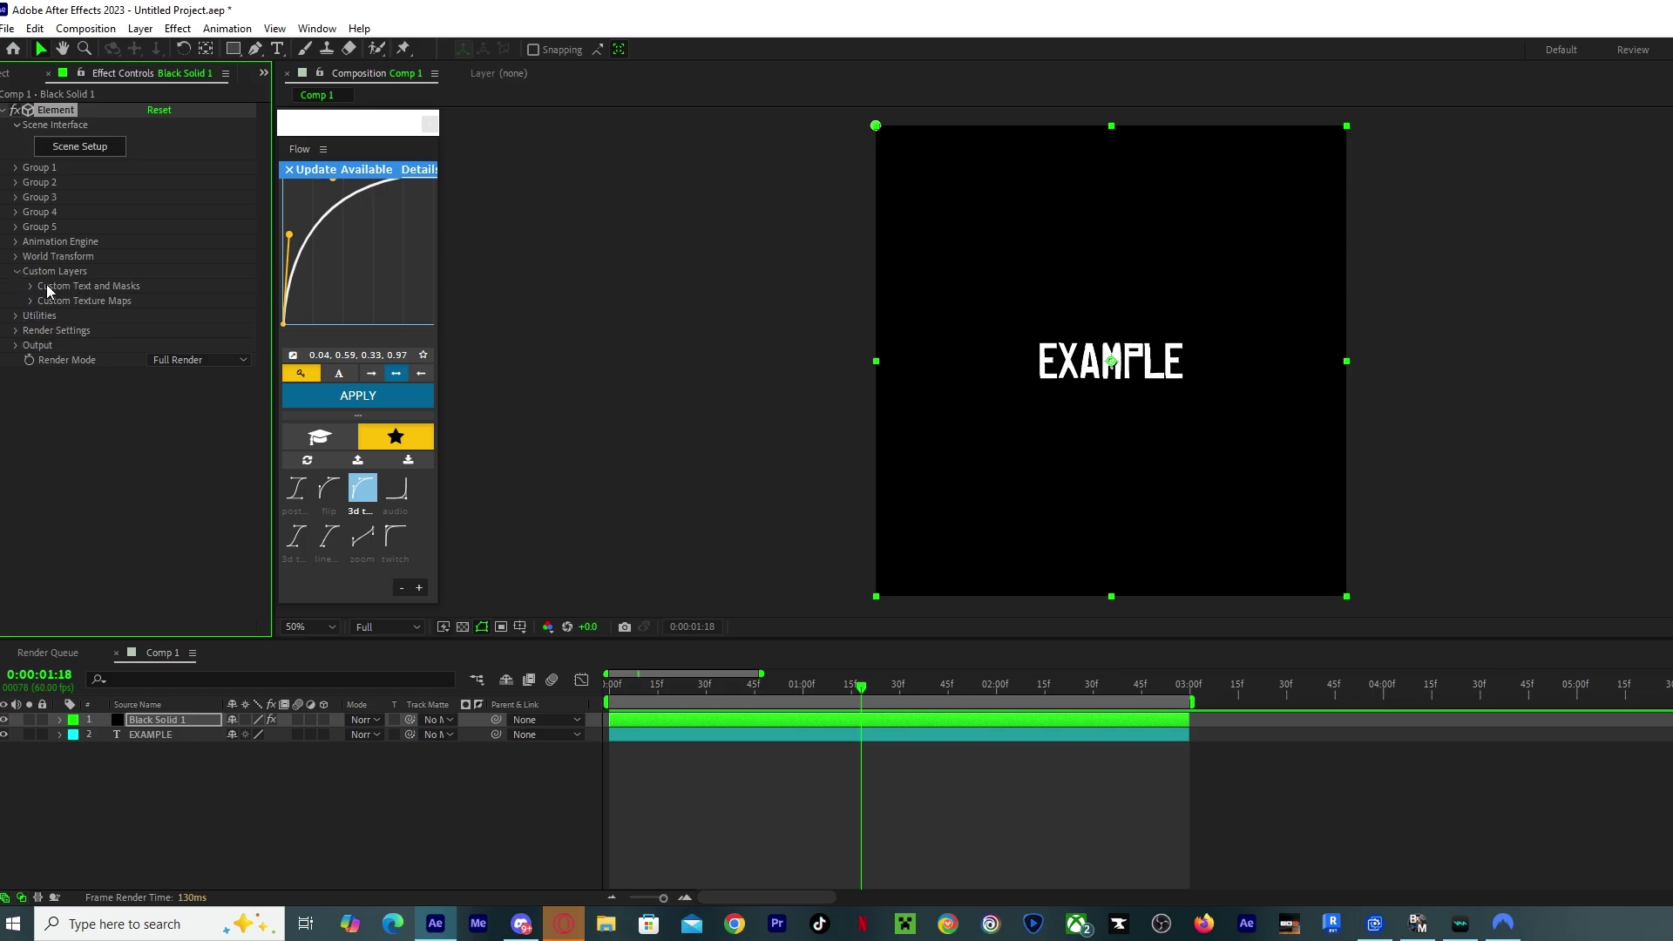
left_click(30, 286)
left_click(159, 301)
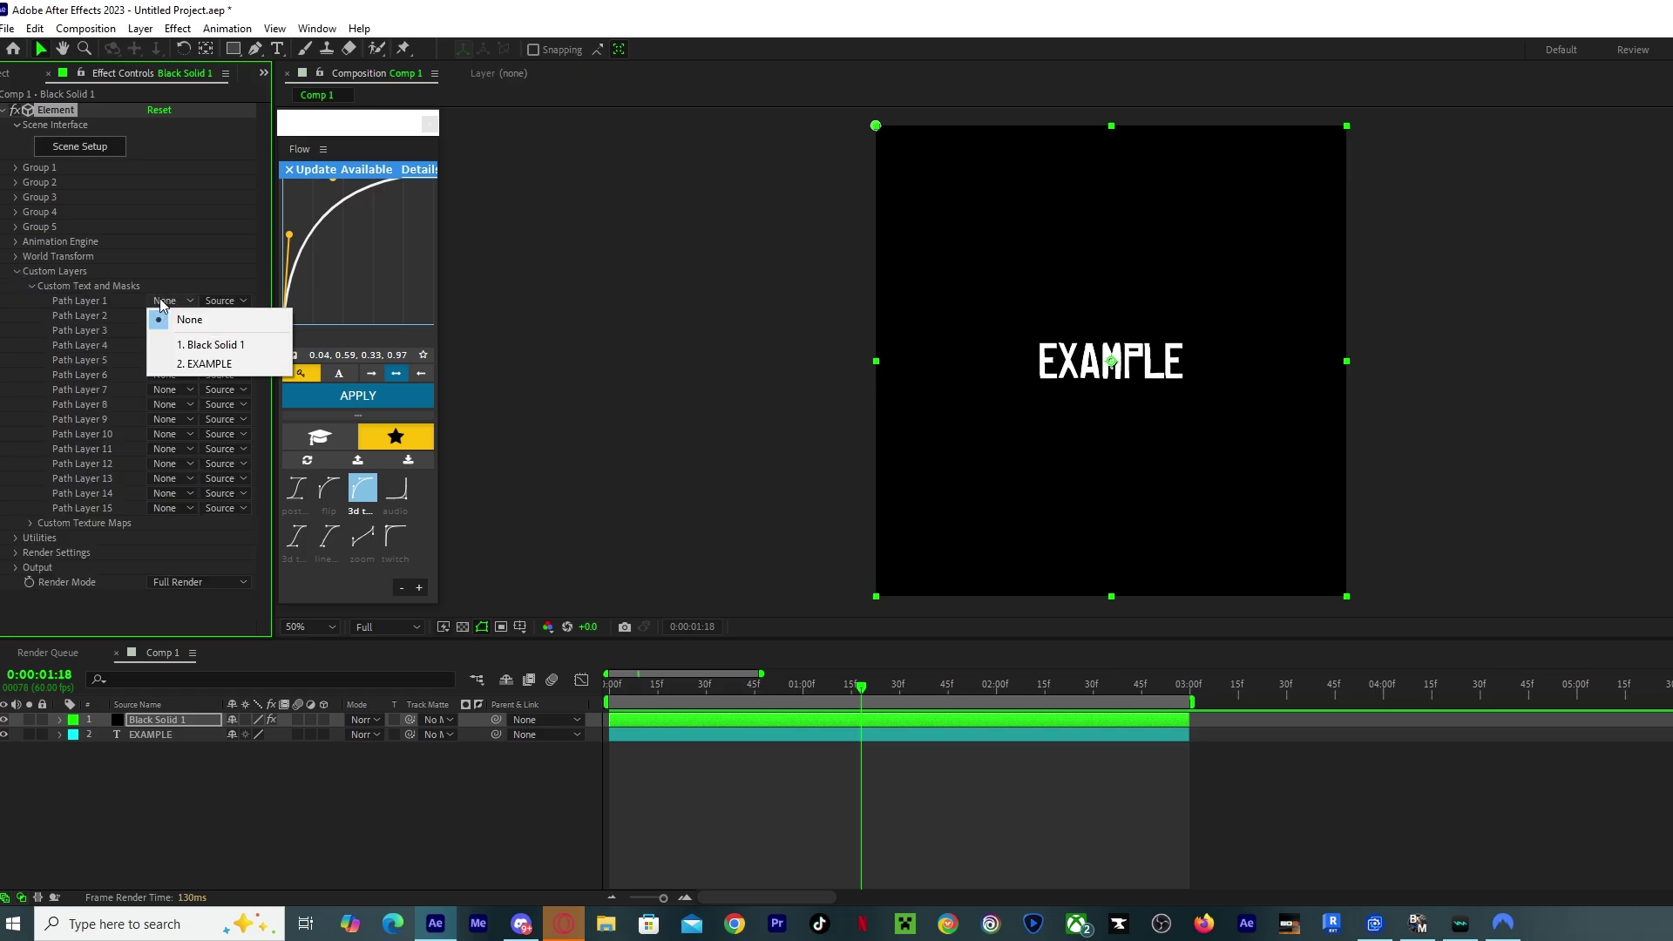
left_click(215, 365)
left_click(17, 271)
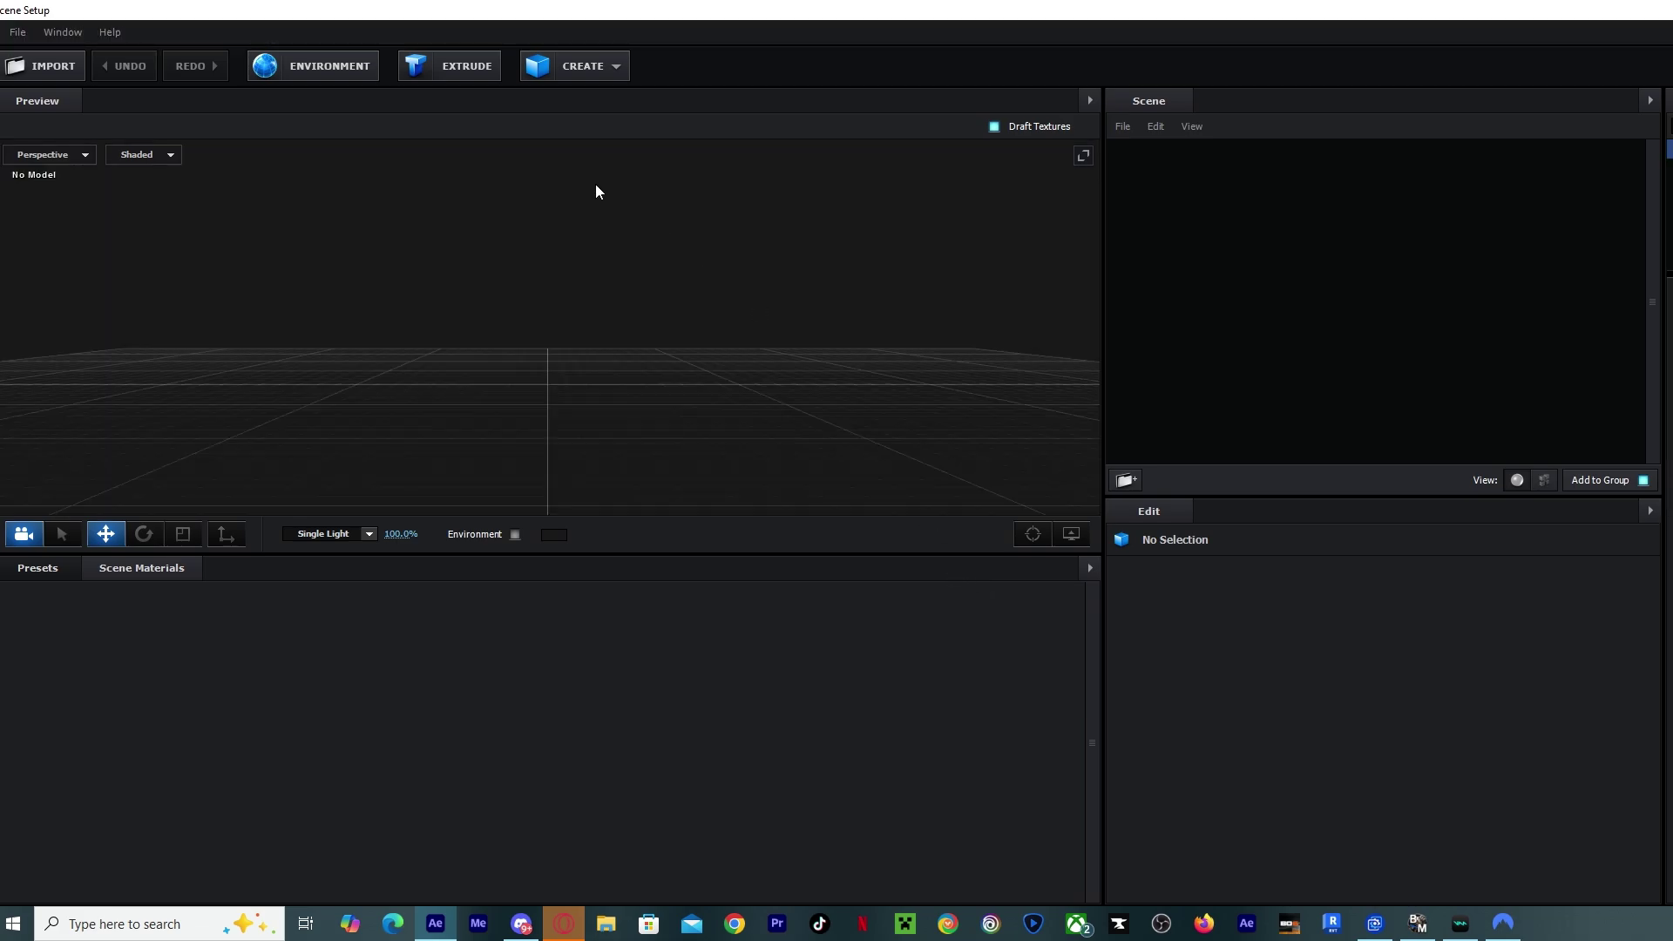
Extrude the custom text path into a 3D model in Scene Setup and set its bevel copies to 2.
left_click(457, 66)
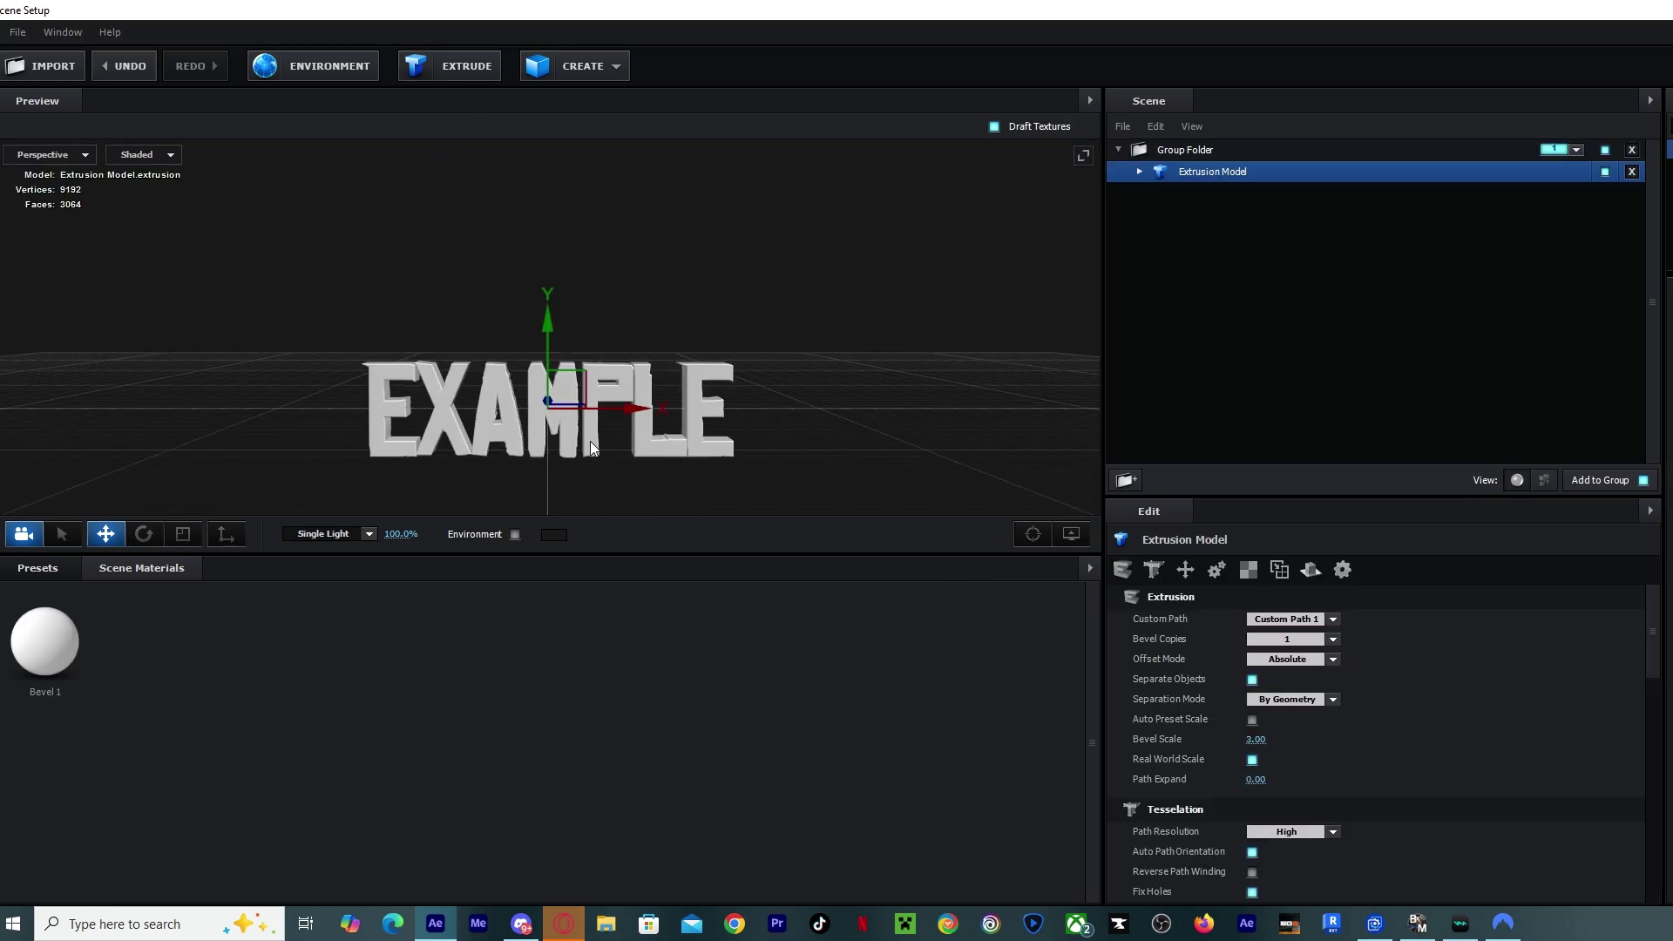
mouse_move(593, 443)
left_mouse_down()
mouse_move(560, 453)
mouse_move(643, 451)
mouse_move(555, 453)
mouse_move(610, 446)
left_mouse_up()
left_click(1333, 640)
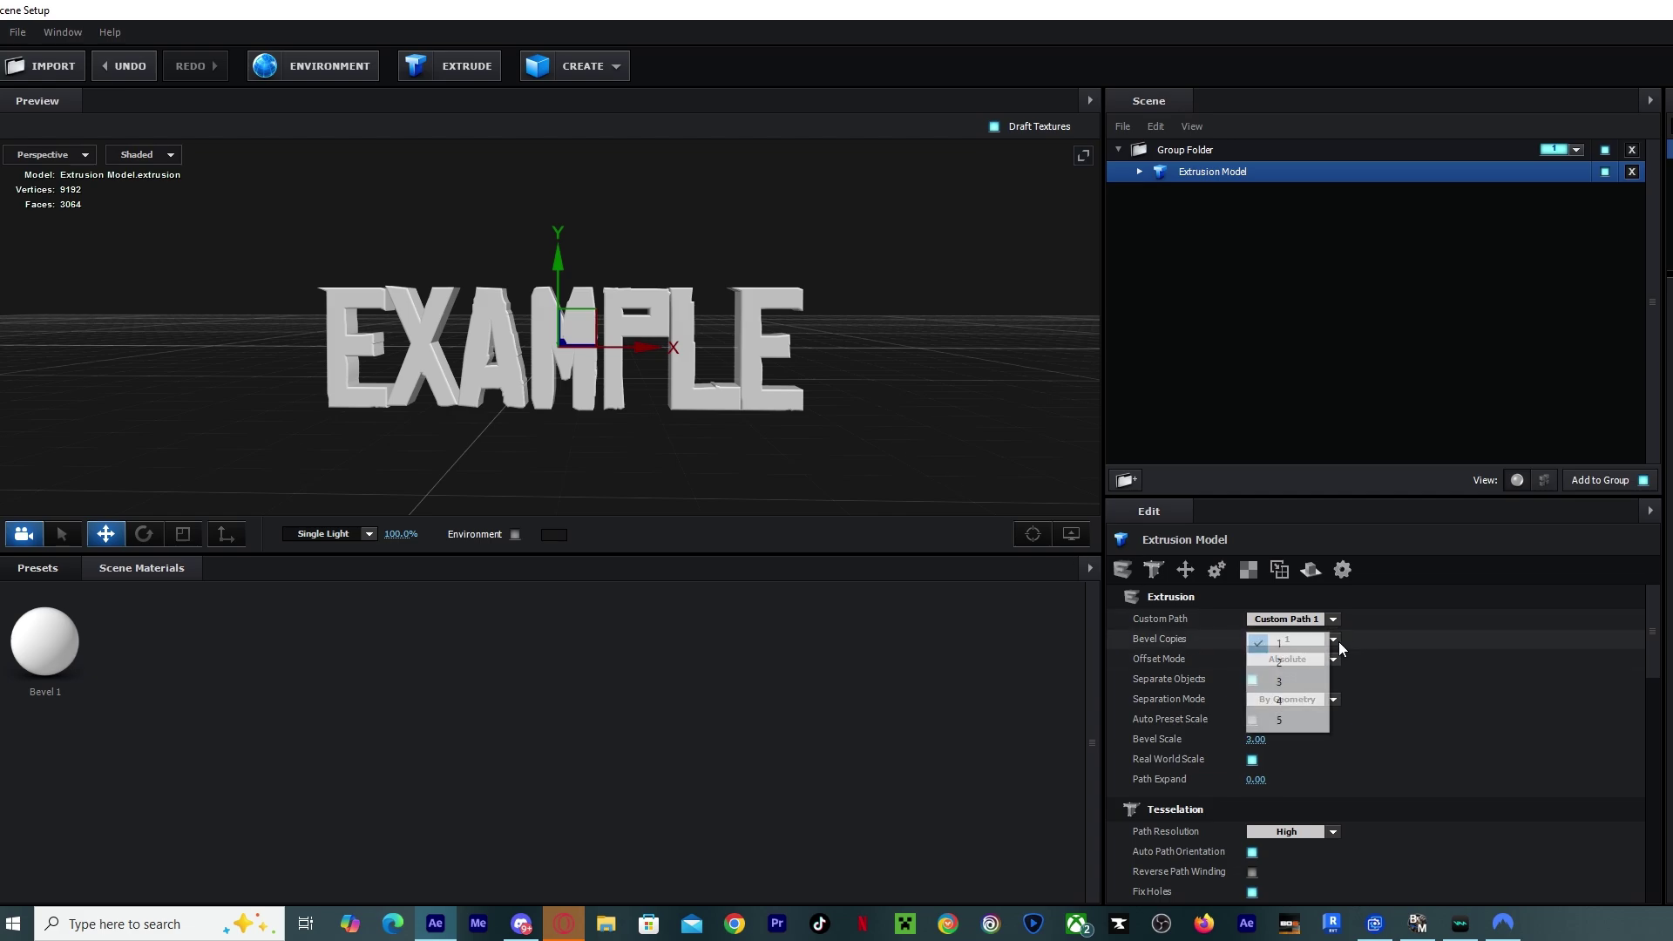
left_click(1282, 668)
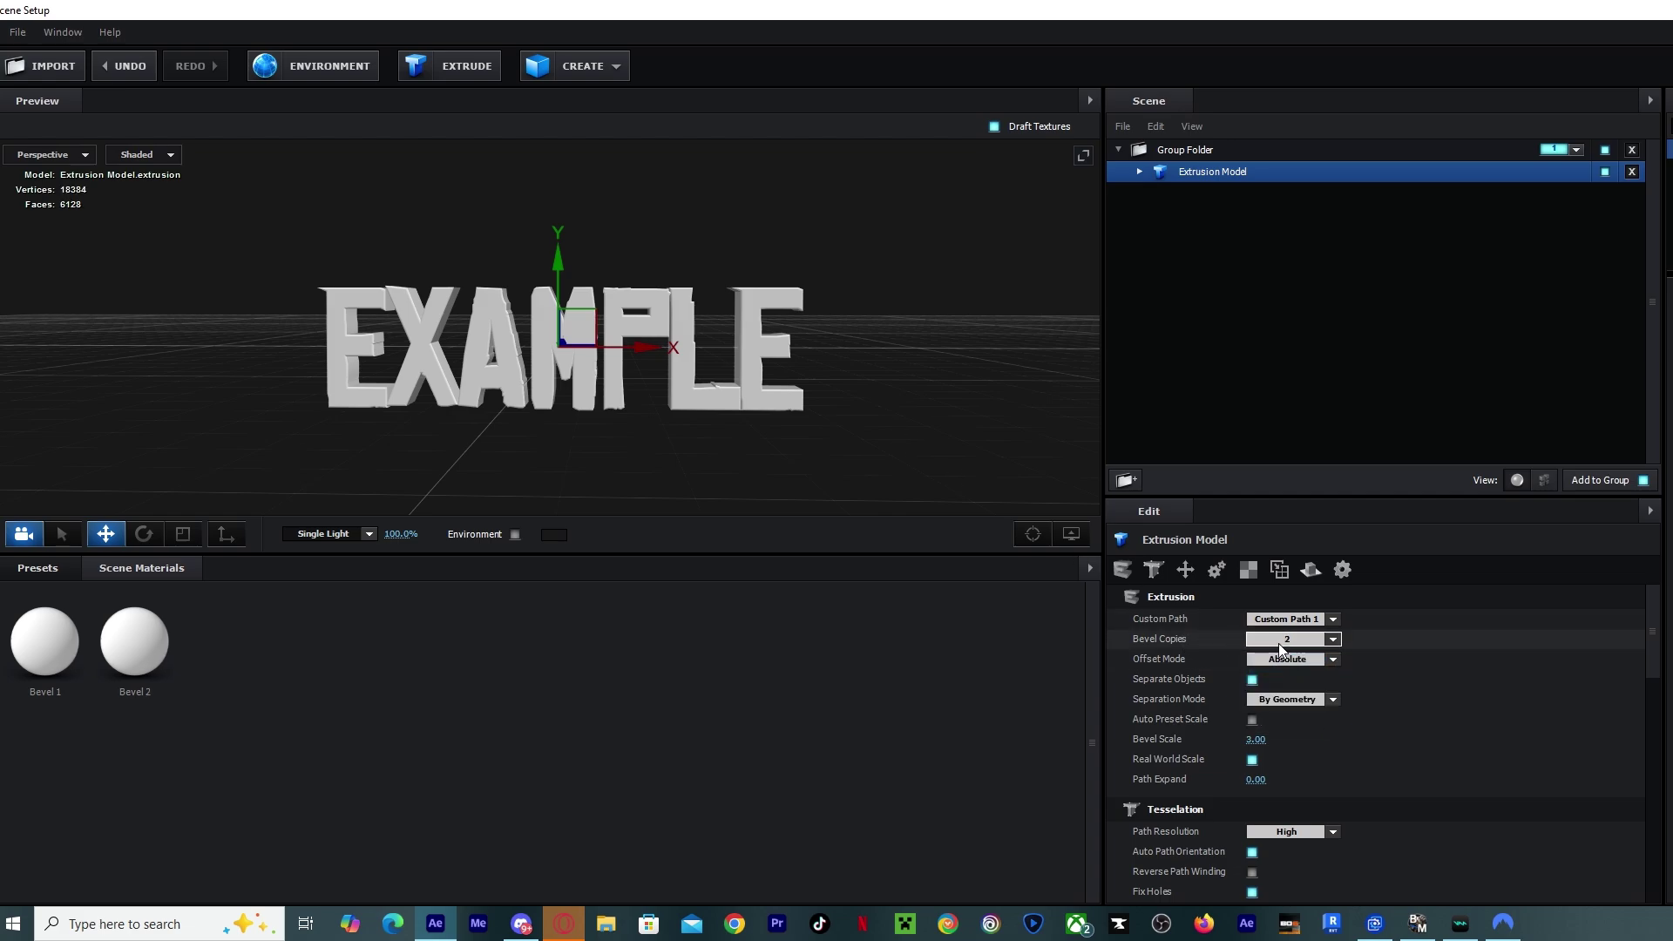
Set Bevel 1's Extrude to about 1.86 and its Expand Edges to about -0.43.
left_click(1199, 190)
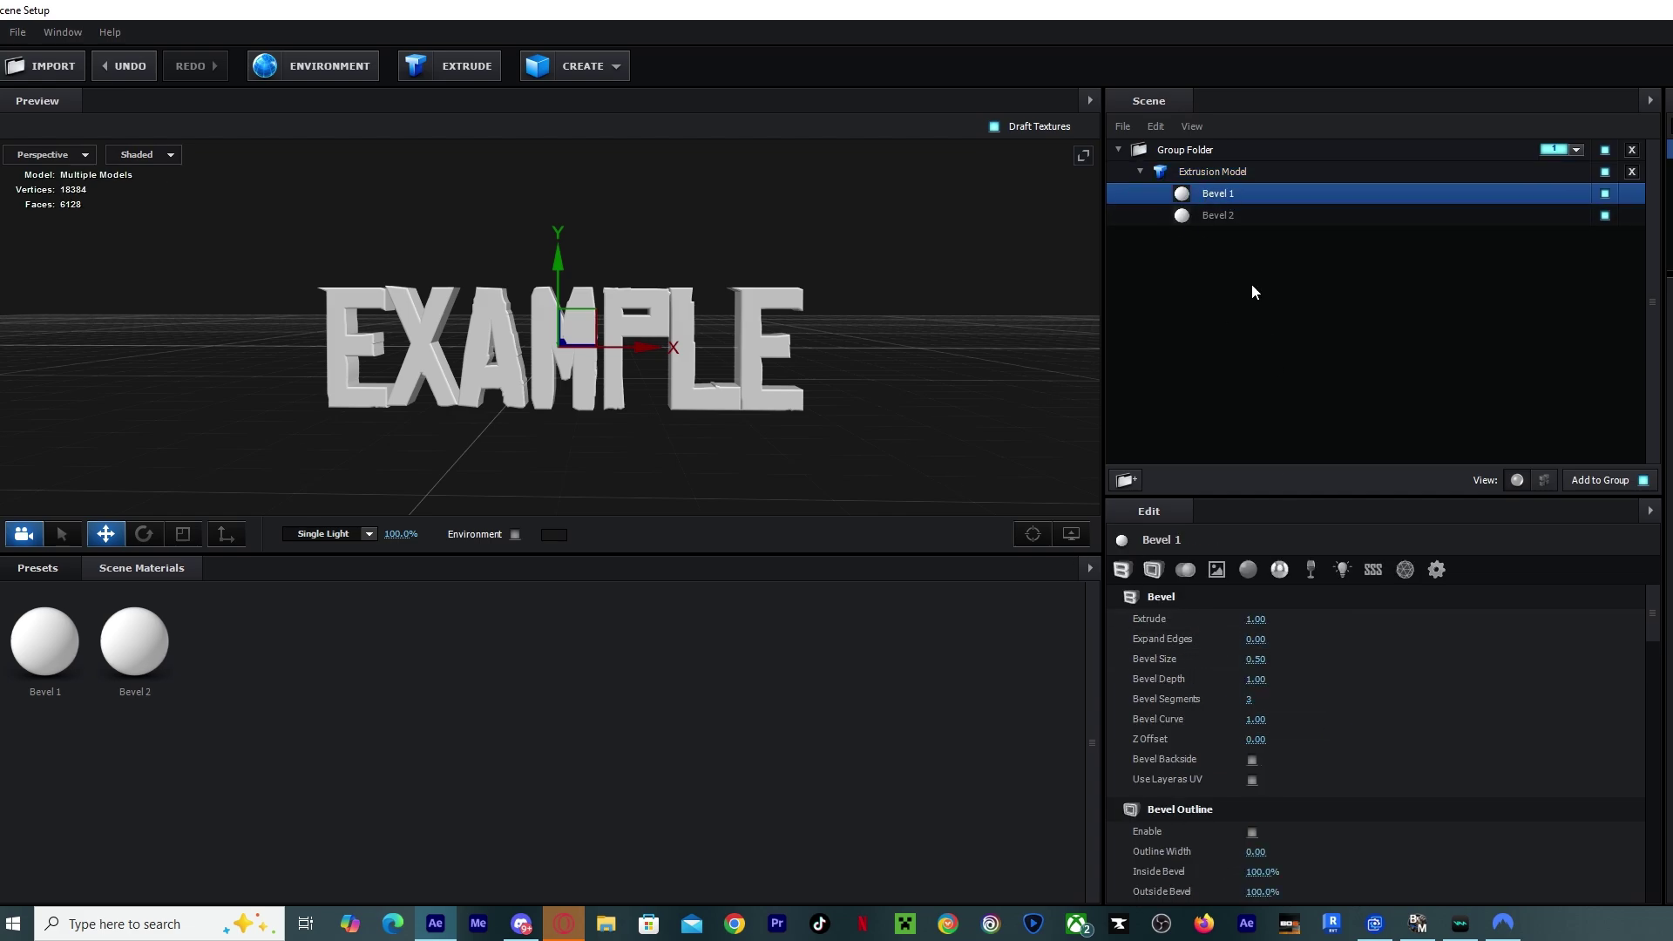
left_click_drag(1263, 620, 1327, 616)
left_click_drag(436, 396, 1024, 533)
left_click_drag(1257, 615, 1278, 627)
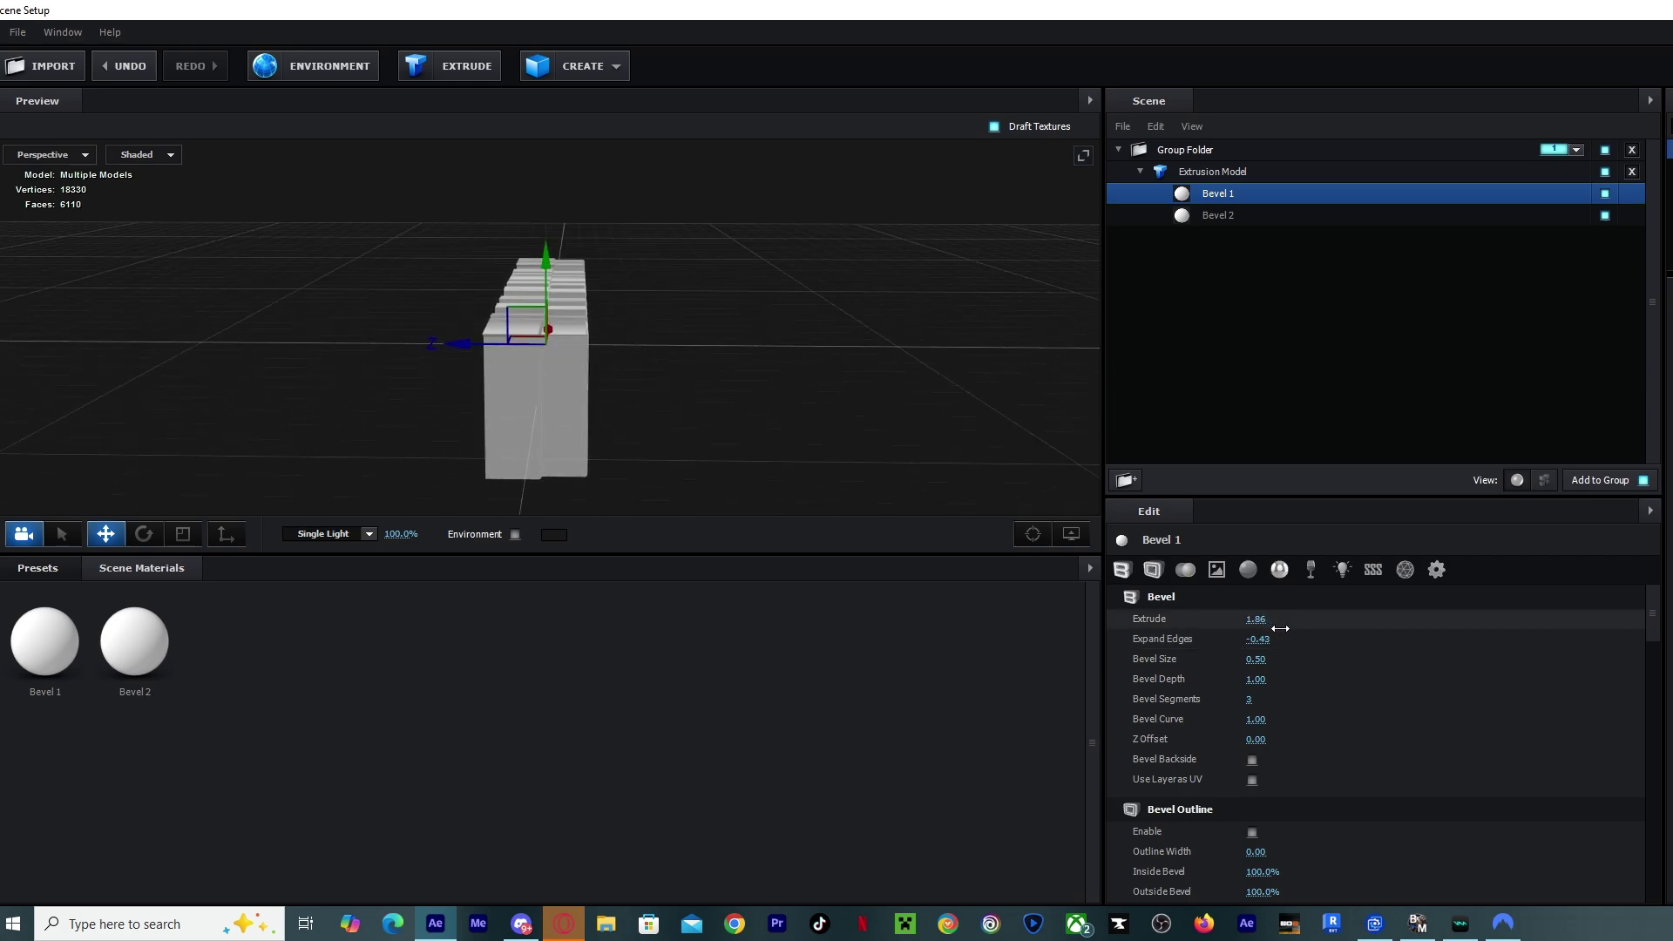
Set Bevel 2's Extrude to about 1.70.
left_click_drag(967, 418, 610, 345)
left_click(1218, 215)
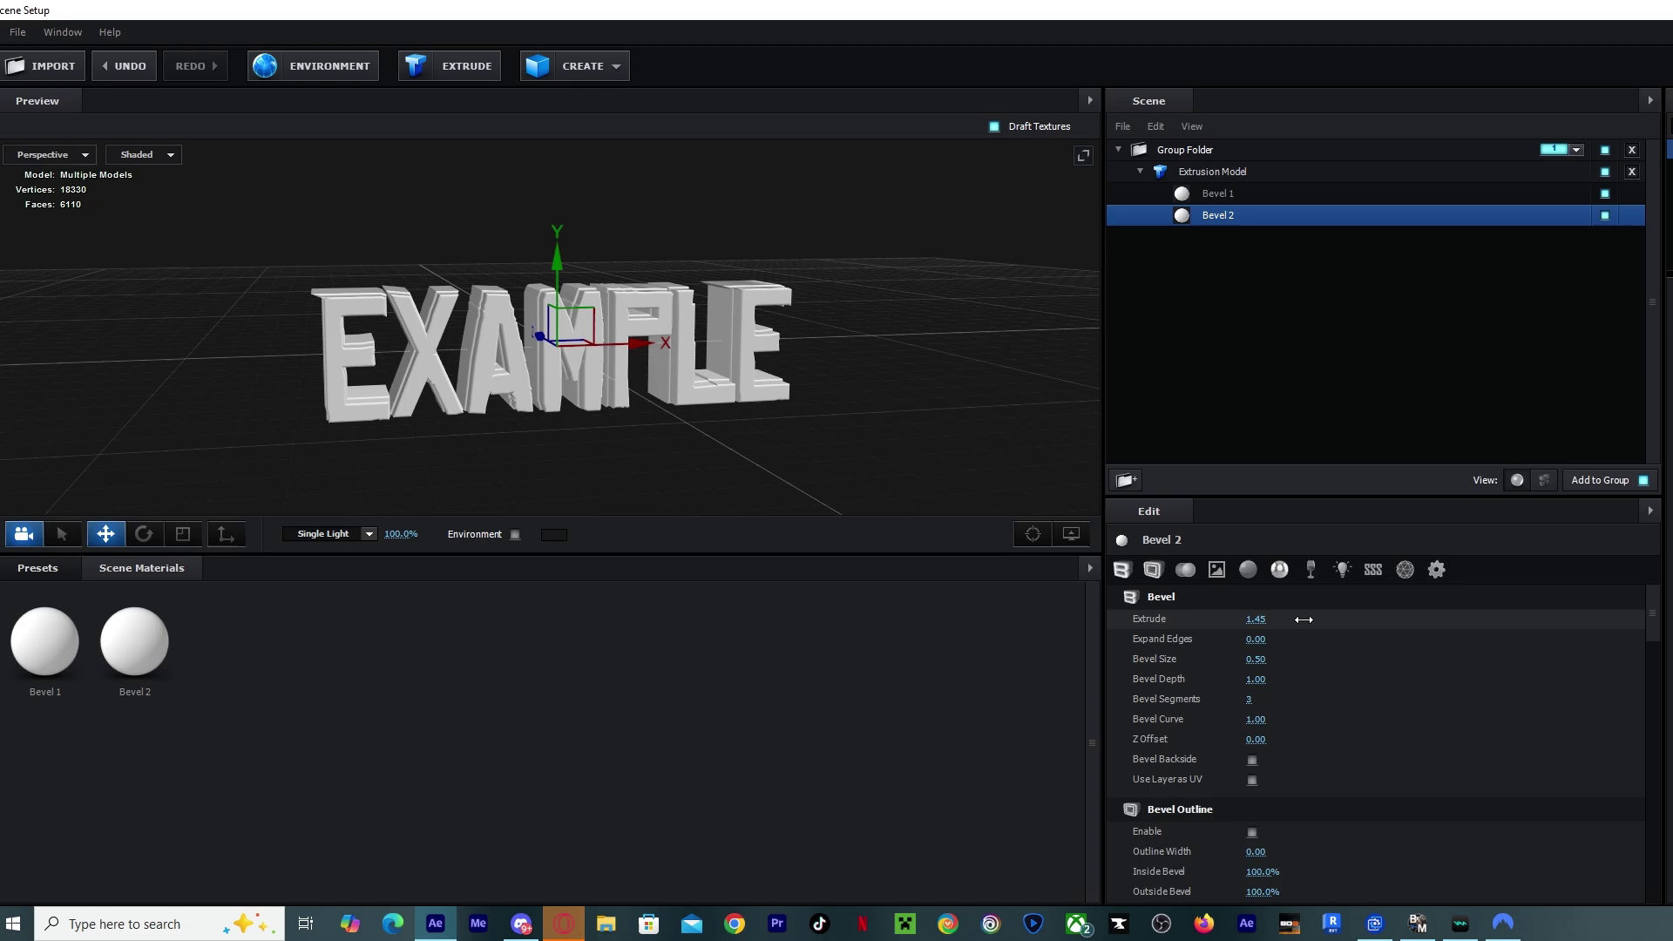
left_click_drag(871, 392, 605, 471)
left_click_drag(1262, 621, 1168, 638)
Refine Bevel 1 to an Extrude of 1.87 and Expand Edges of -0.92.
left_click(1227, 200)
scroll(420, 427, "up", 2)
left_click_drag(420, 427, 541, 433)
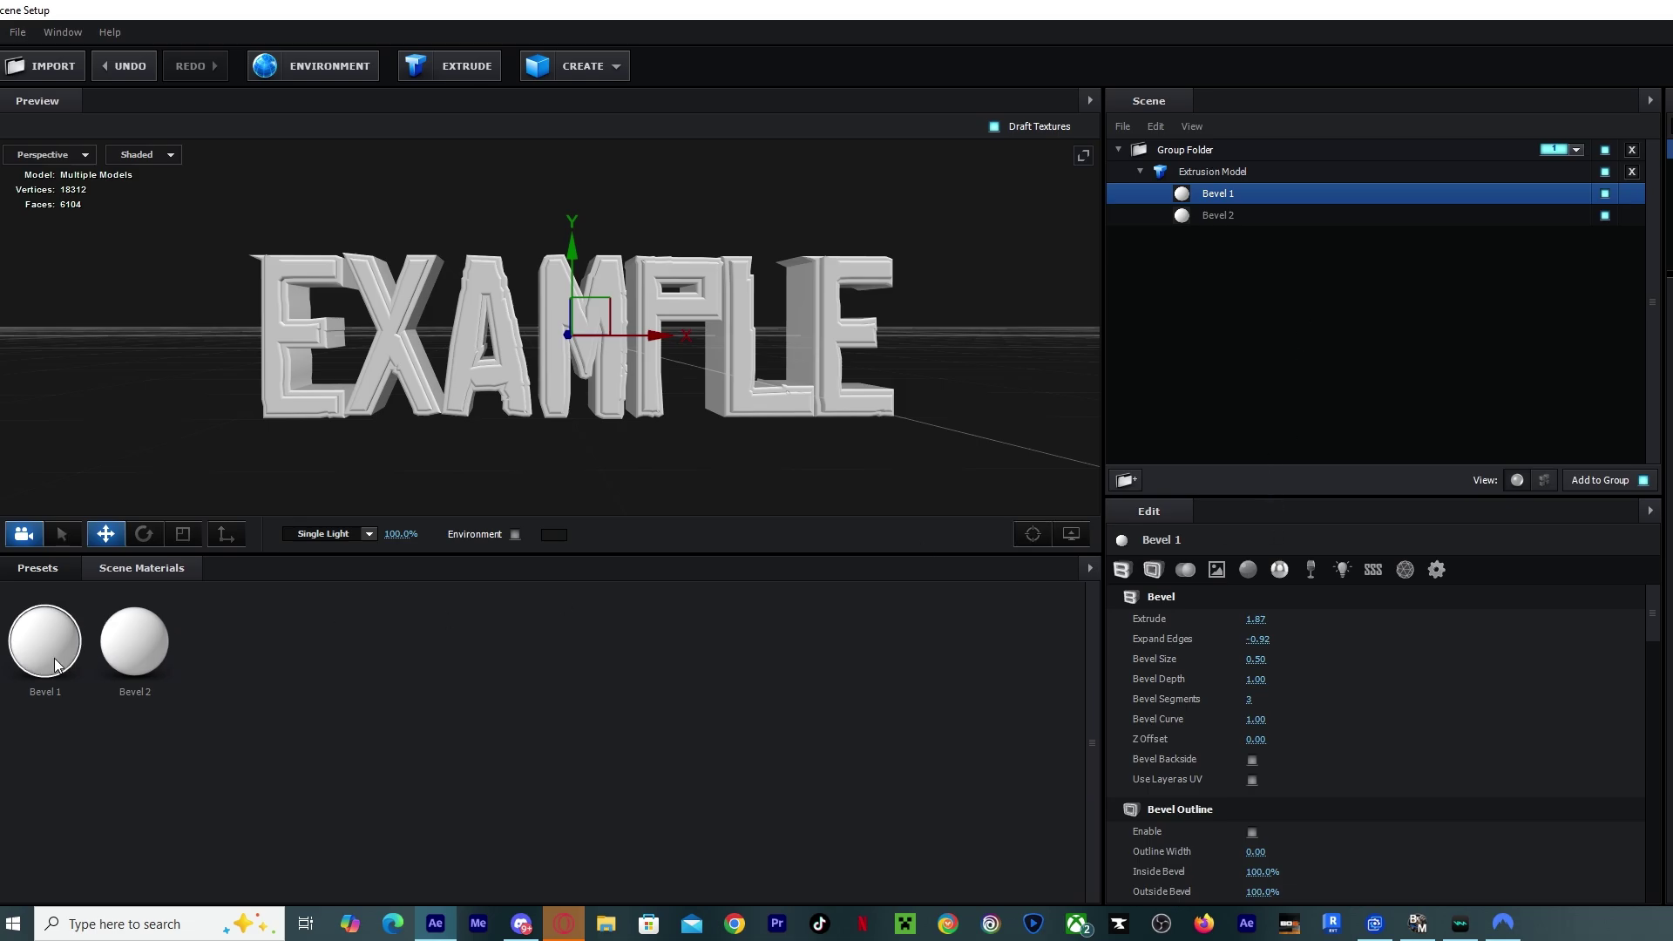
Apply the clean_metal_clean_01 material from the Pro_Shaders_2 Metal presets to Bevel 1.
left_click(38, 567)
left_click(21, 652)
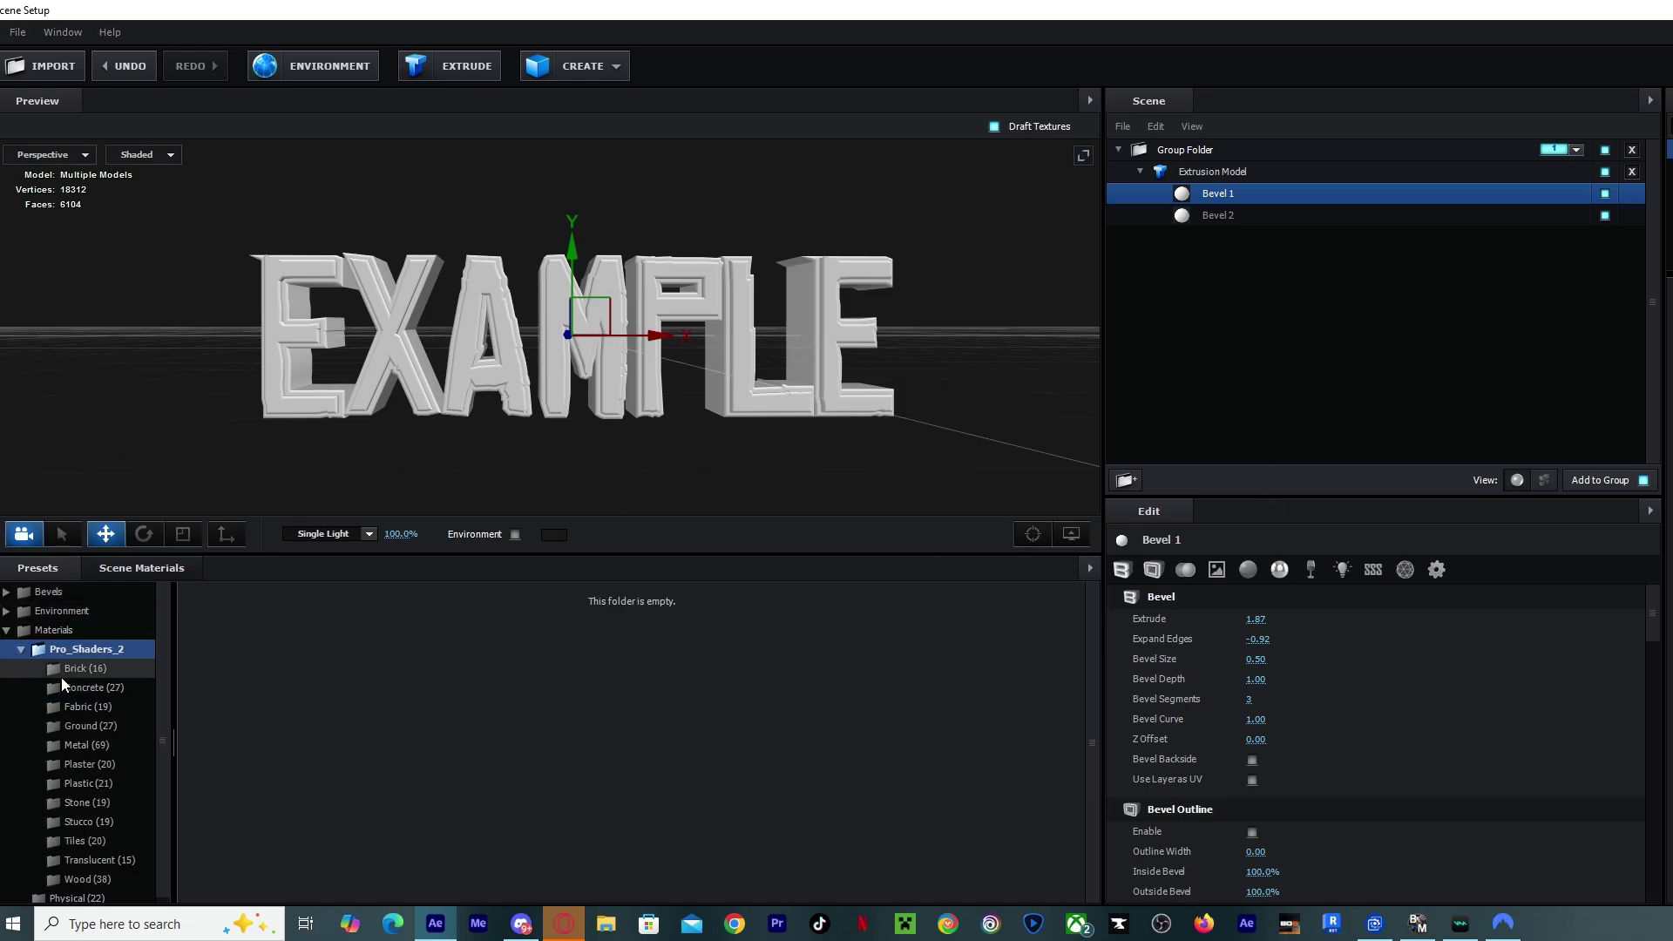
left_click(94, 748)
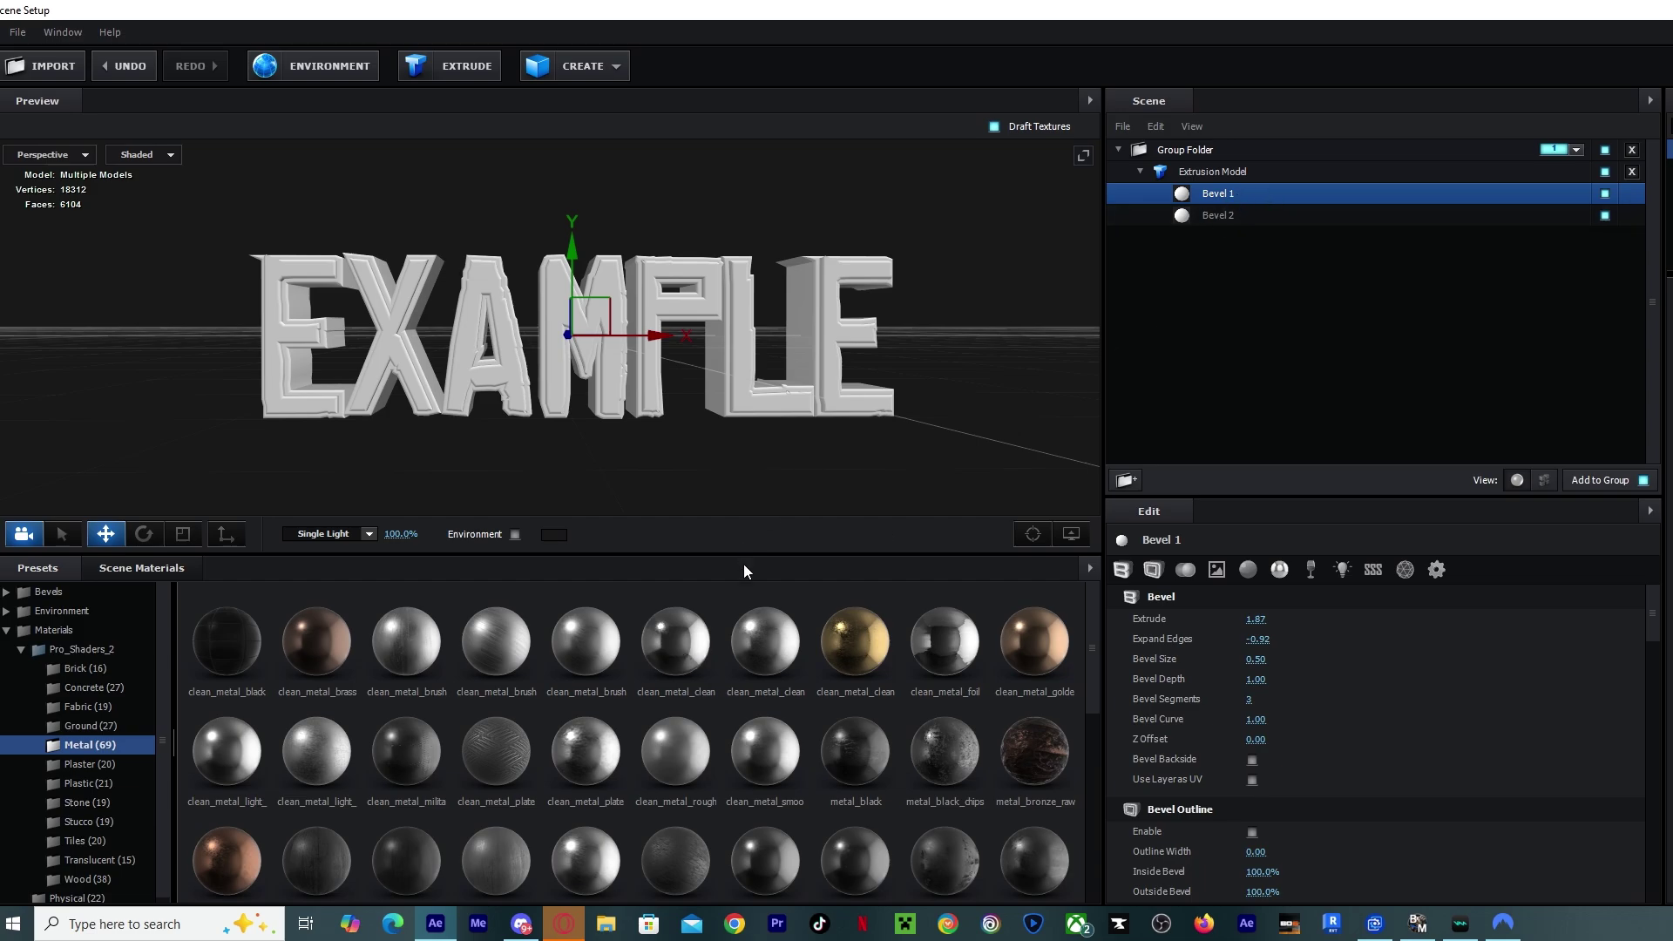
left_click_drag(675, 641, 651, 306)
Apply the clean_metal_clean_02 metal material to Bevel 2.
left_click(1185, 218)
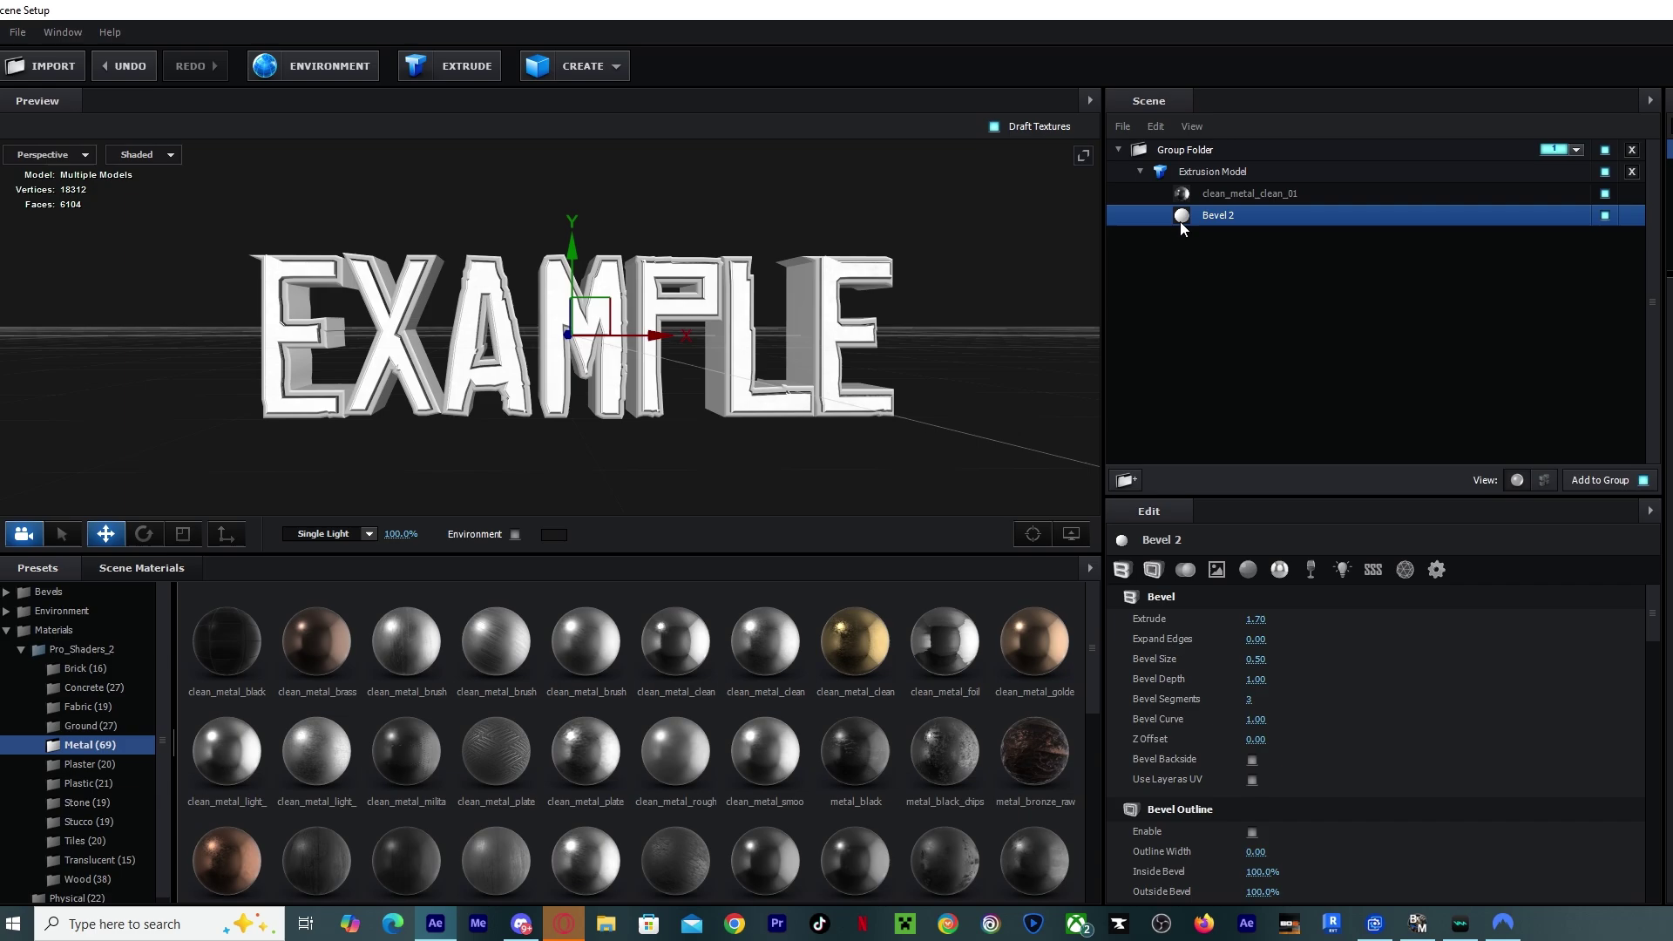
double_click(772, 646)
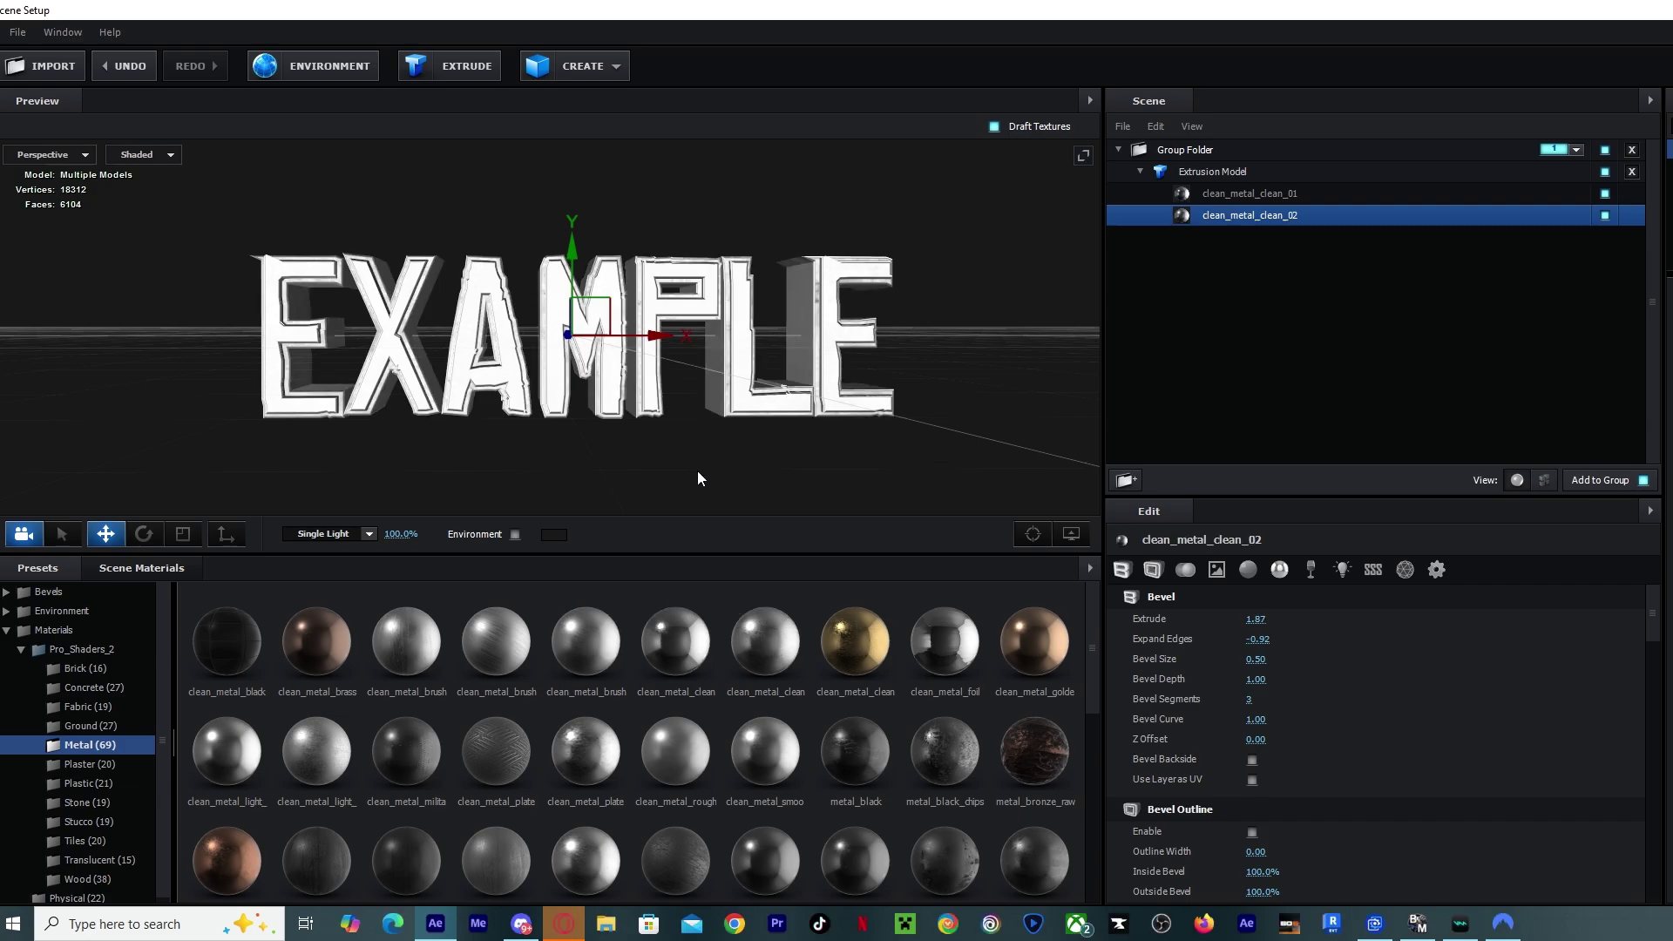
mouse_move(697, 470)
left_mouse_down()
mouse_move(771, 498)
mouse_move(696, 482)
left_mouse_up()
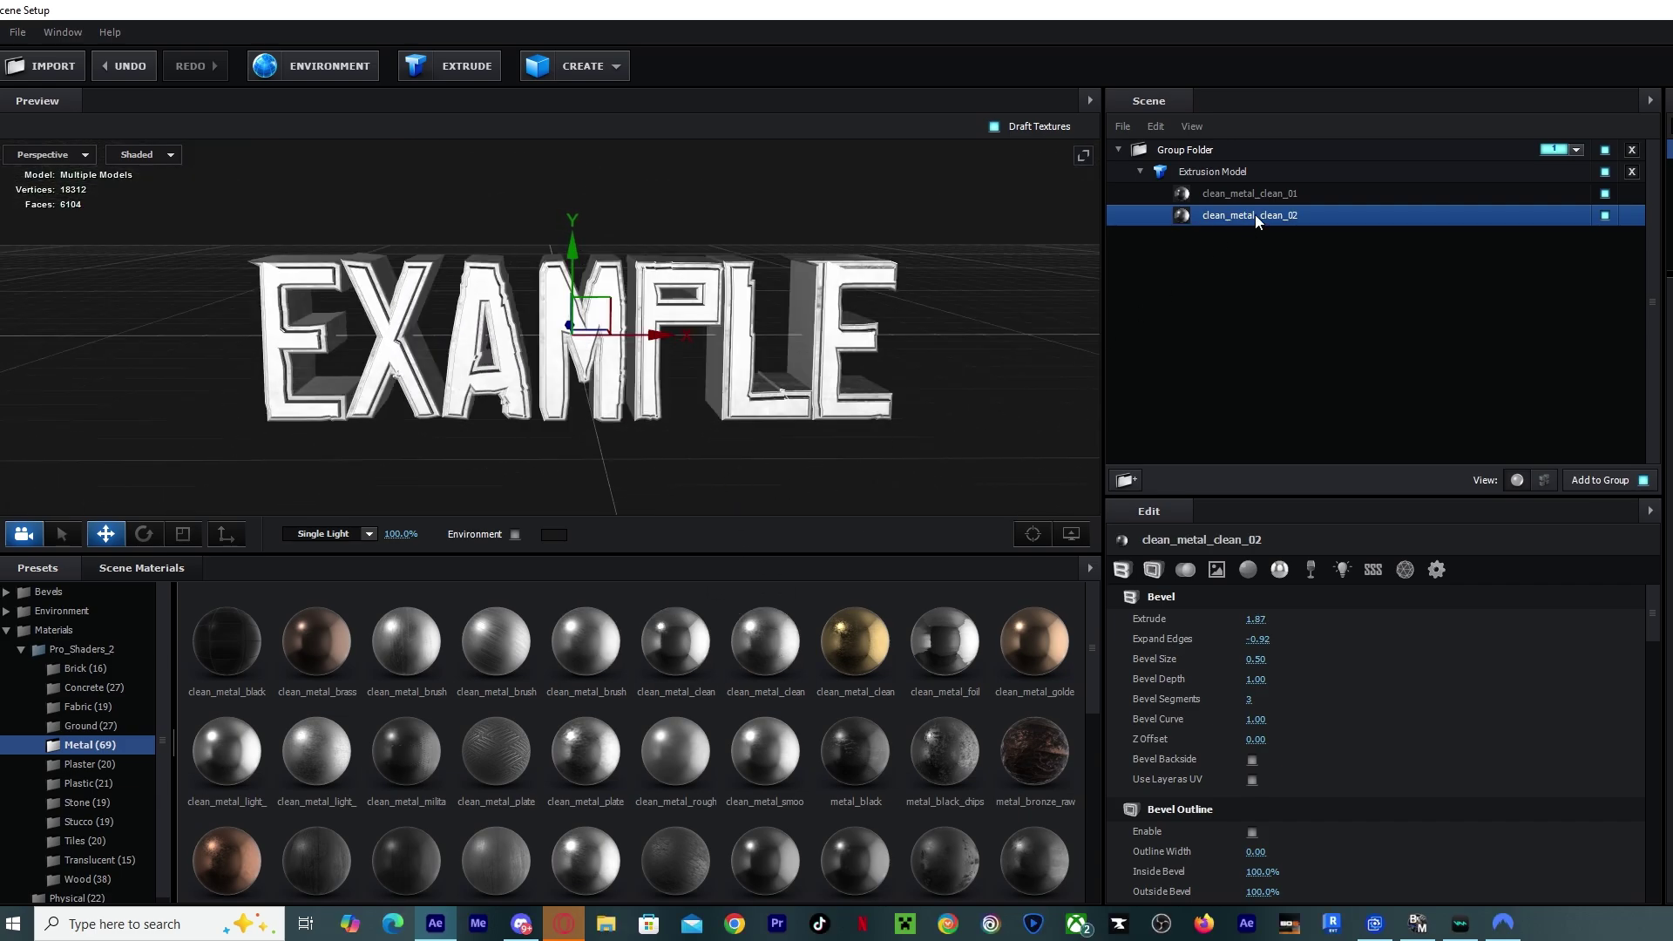
Apply the Studio environment from the V1_Environment presets to the scene.
left_click(66, 611)
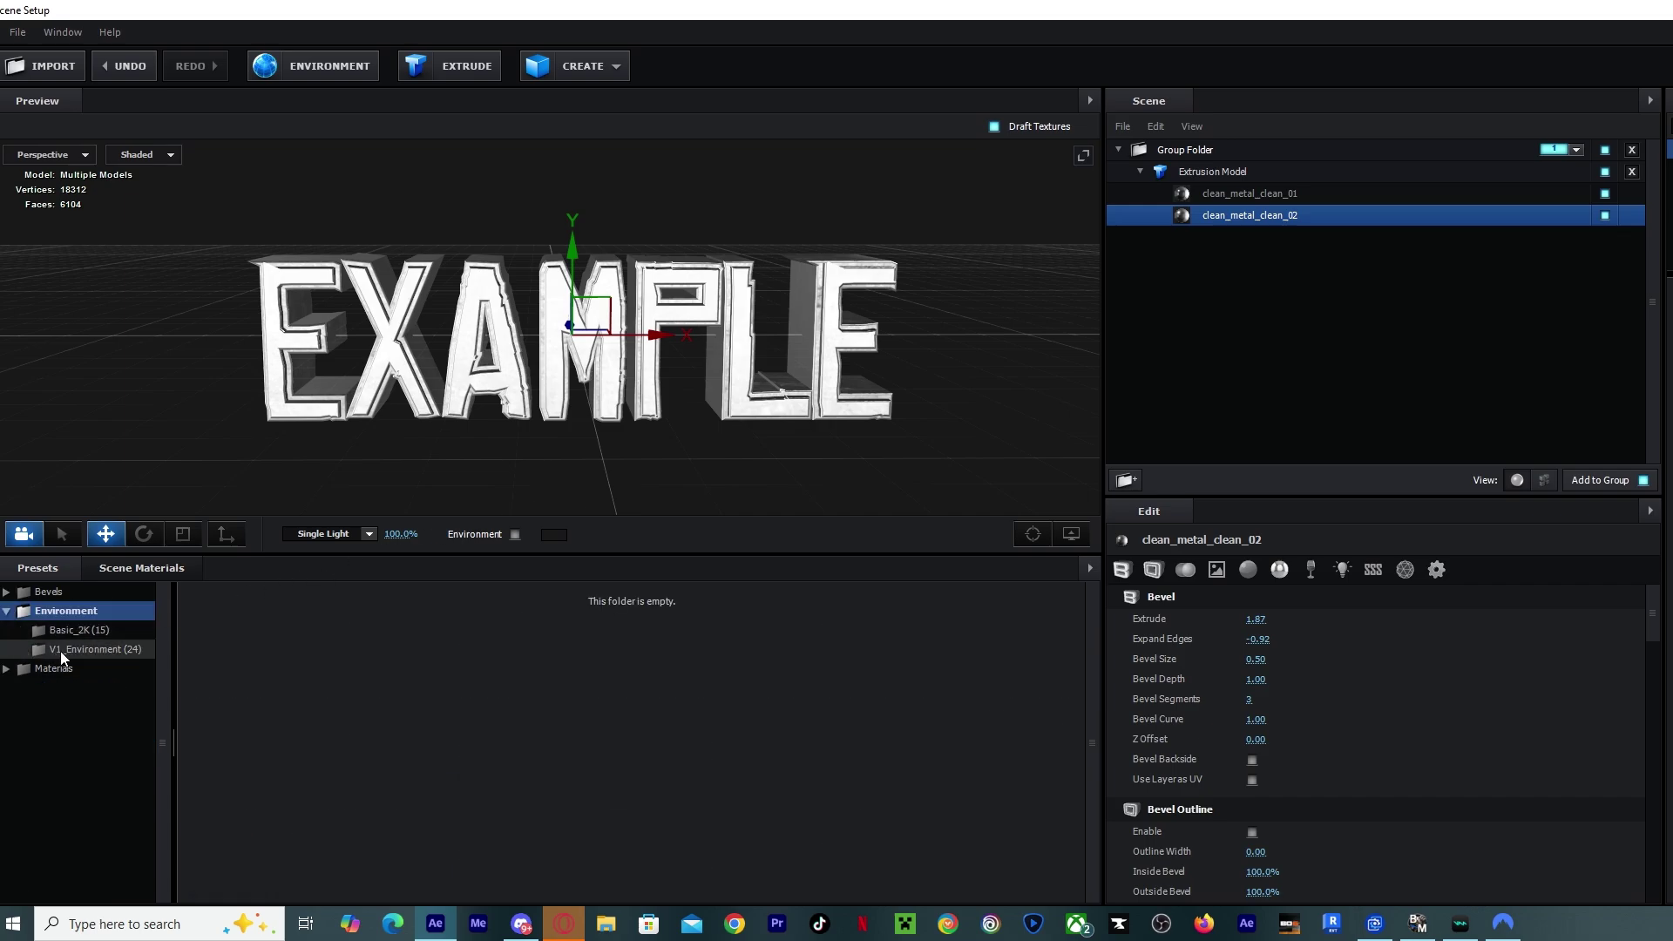
left_click(106, 650)
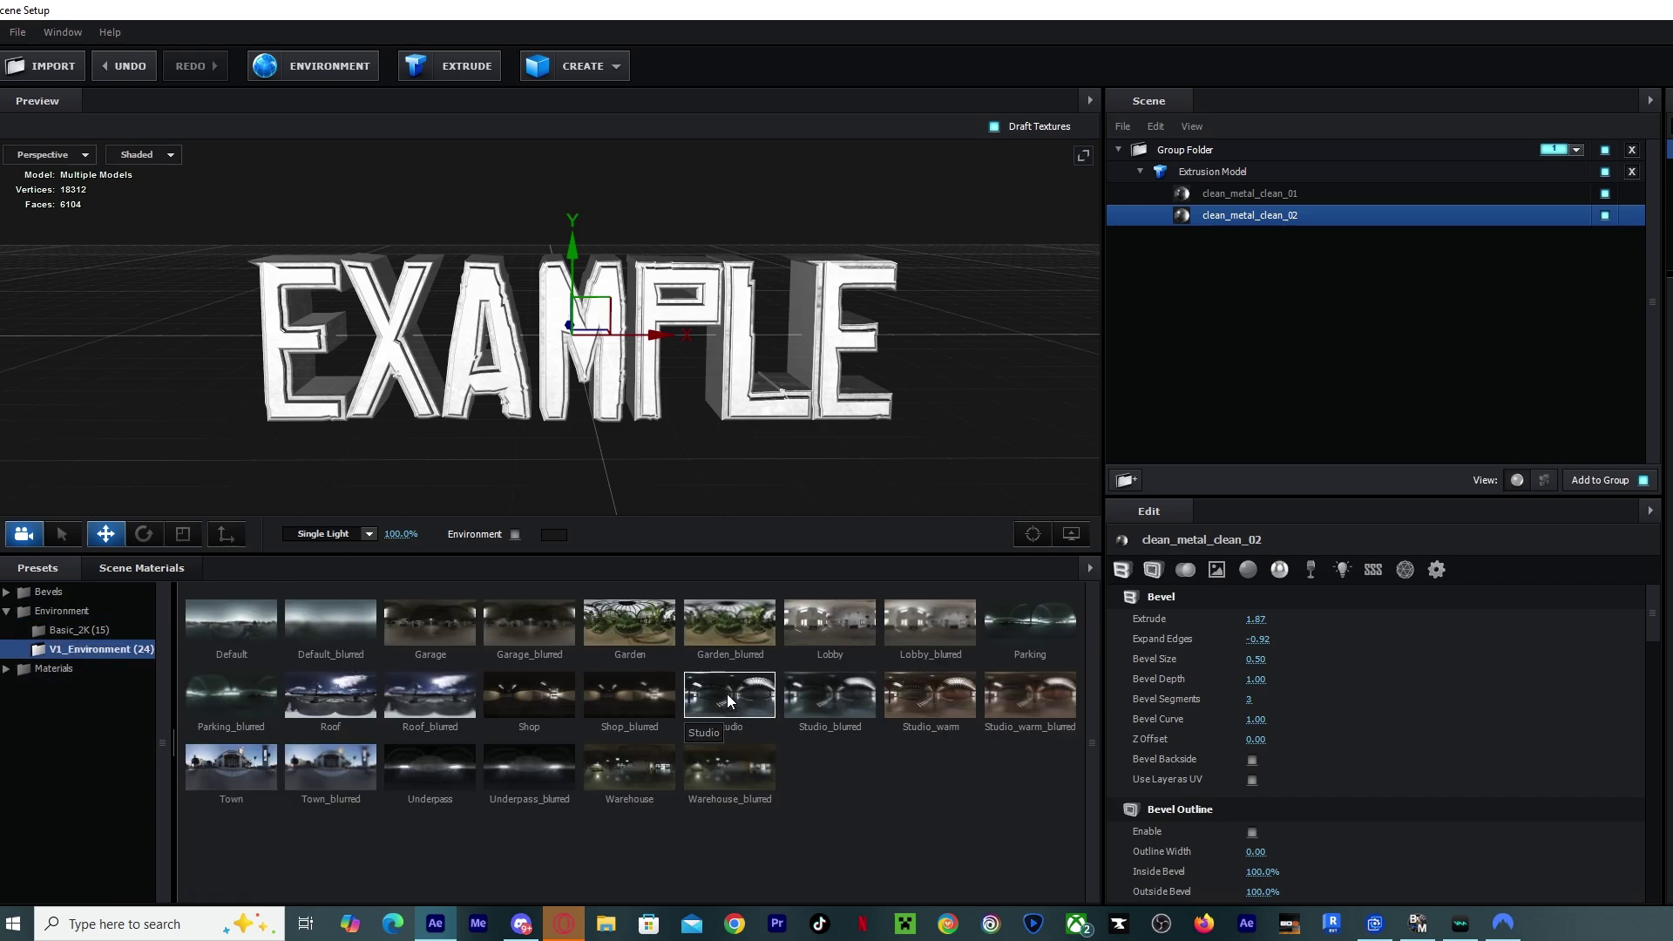
left_click(727, 694)
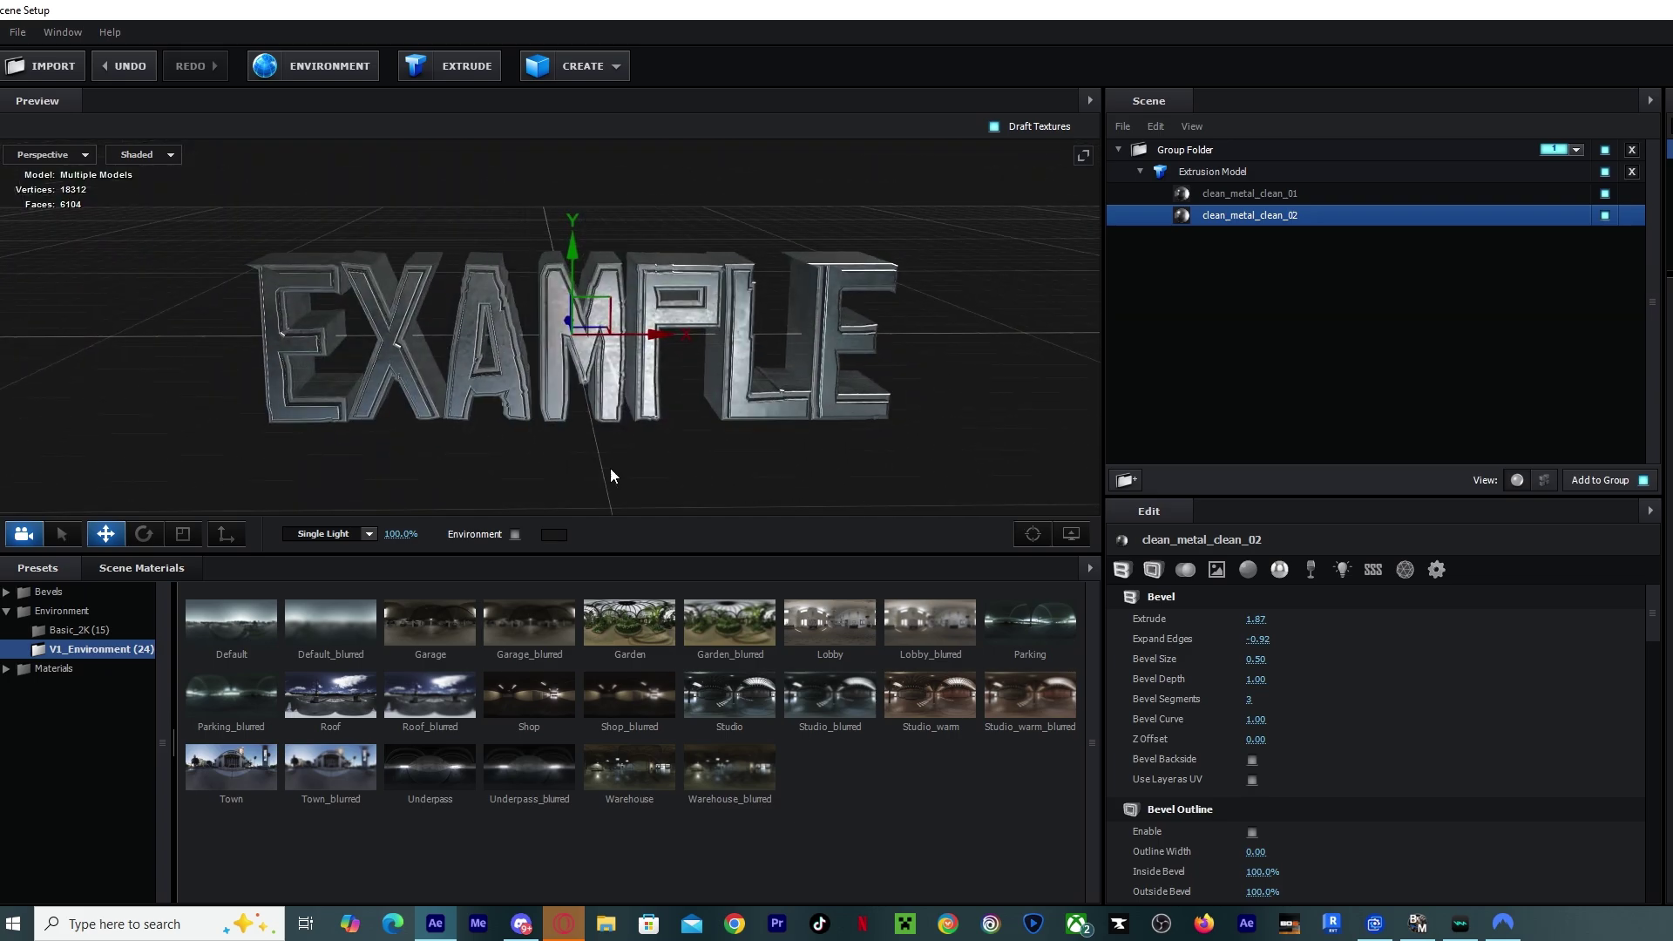
Set the reflectivity color of the clean_metal_clean_01 material to red E40E0E.
left_click(1280, 569)
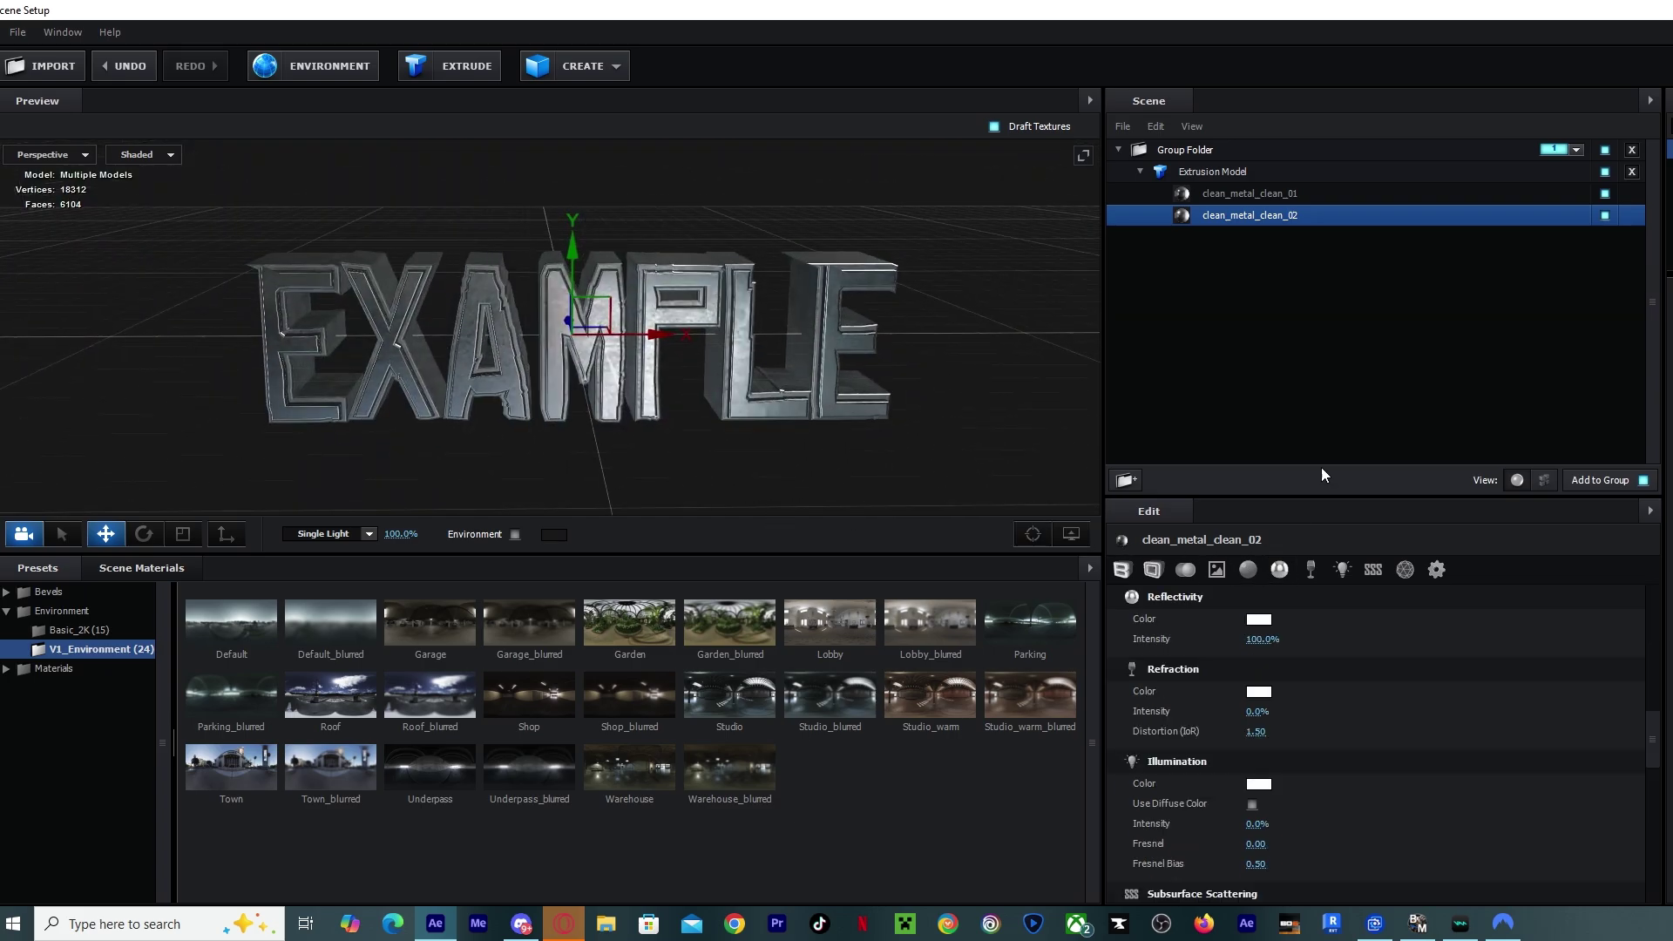
left_click(1310, 191)
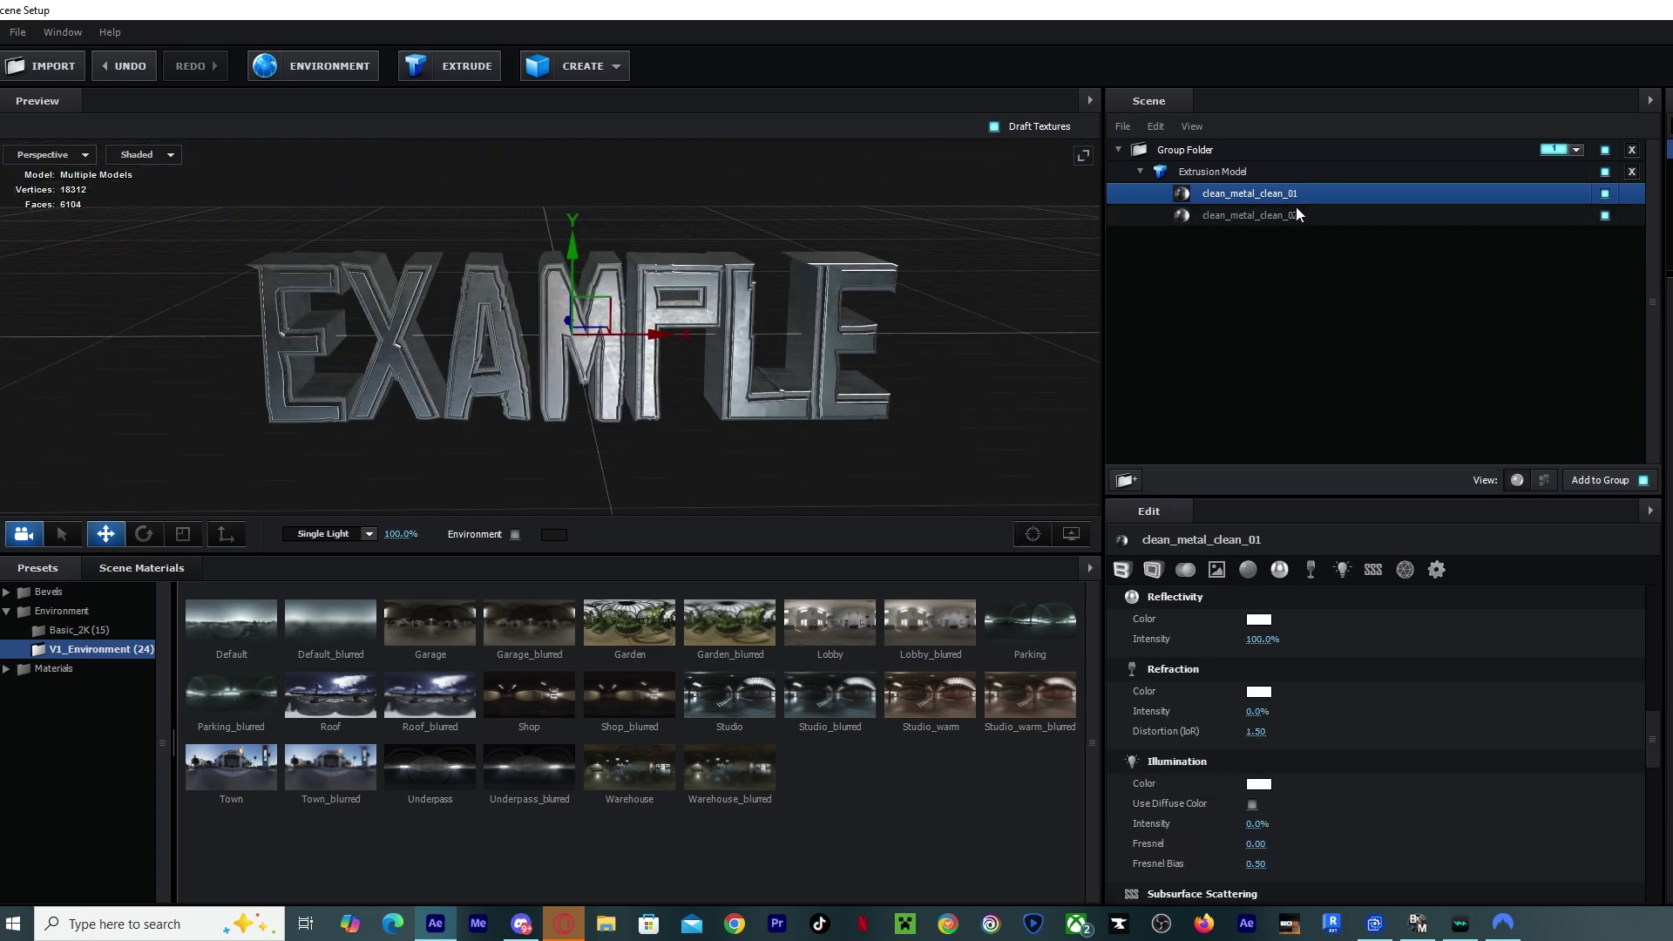
left_click(1265, 628)
mouse_move(1268, 601)
left_mouse_down()
mouse_move(1274, 568)
mouse_move(1313, 557)
left_mouse_up()
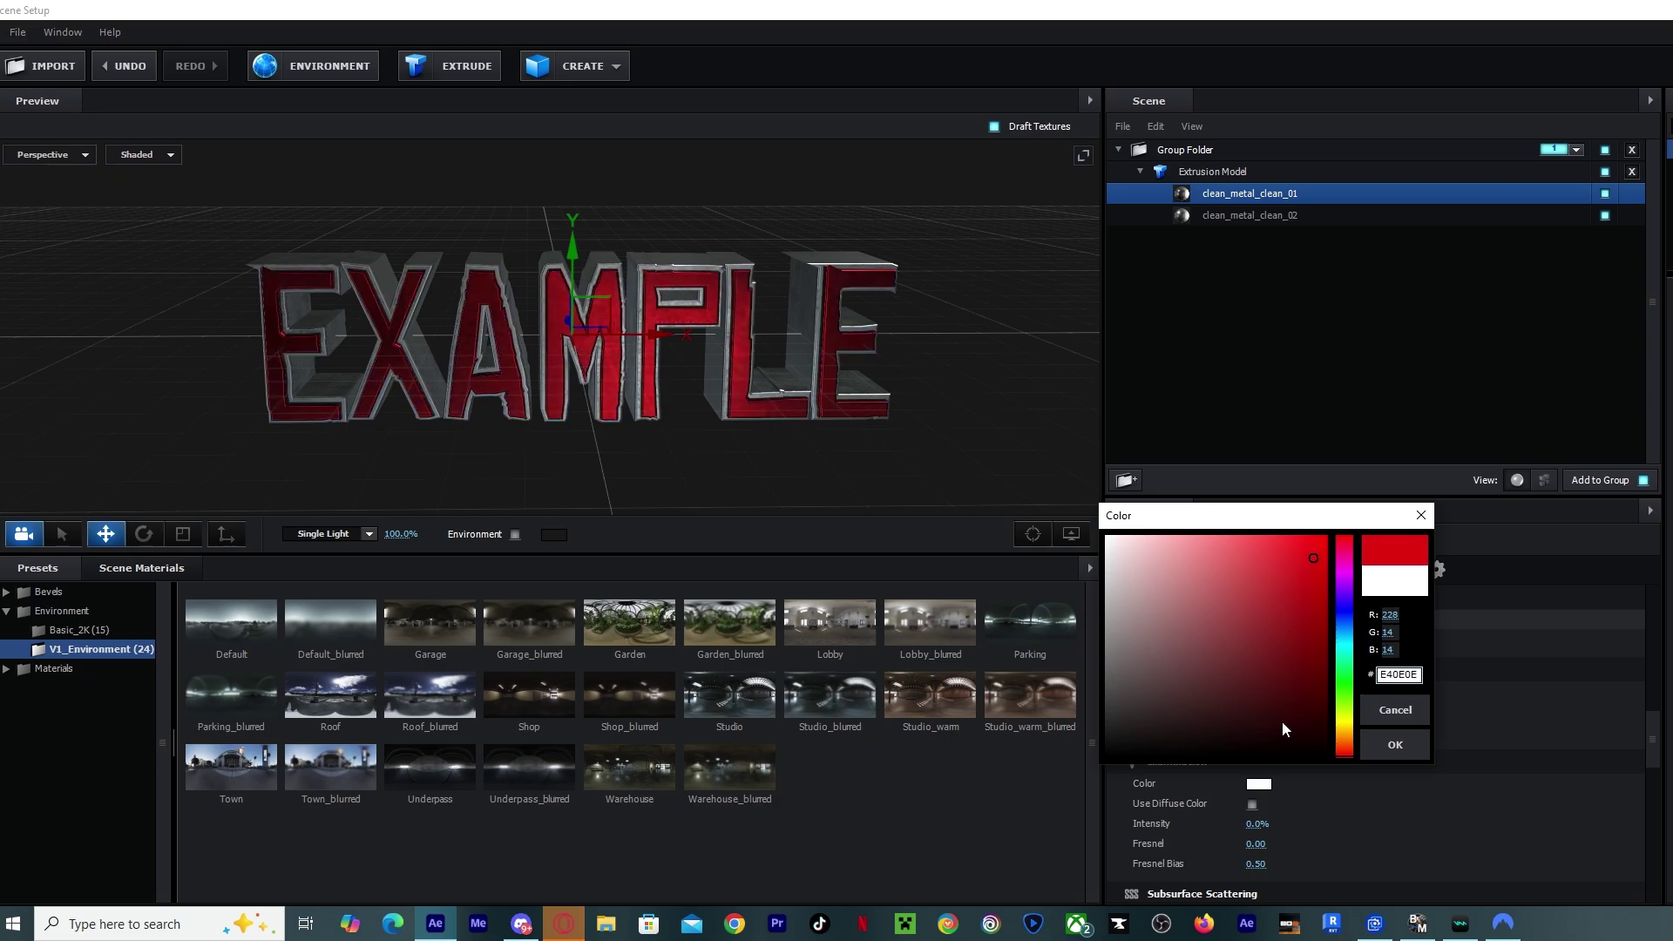
left_click(1412, 751)
Accept the Element scene setup and hide the original EXAMPLE text layer in the composition.
left_click_drag(781, 513, 643, 462)
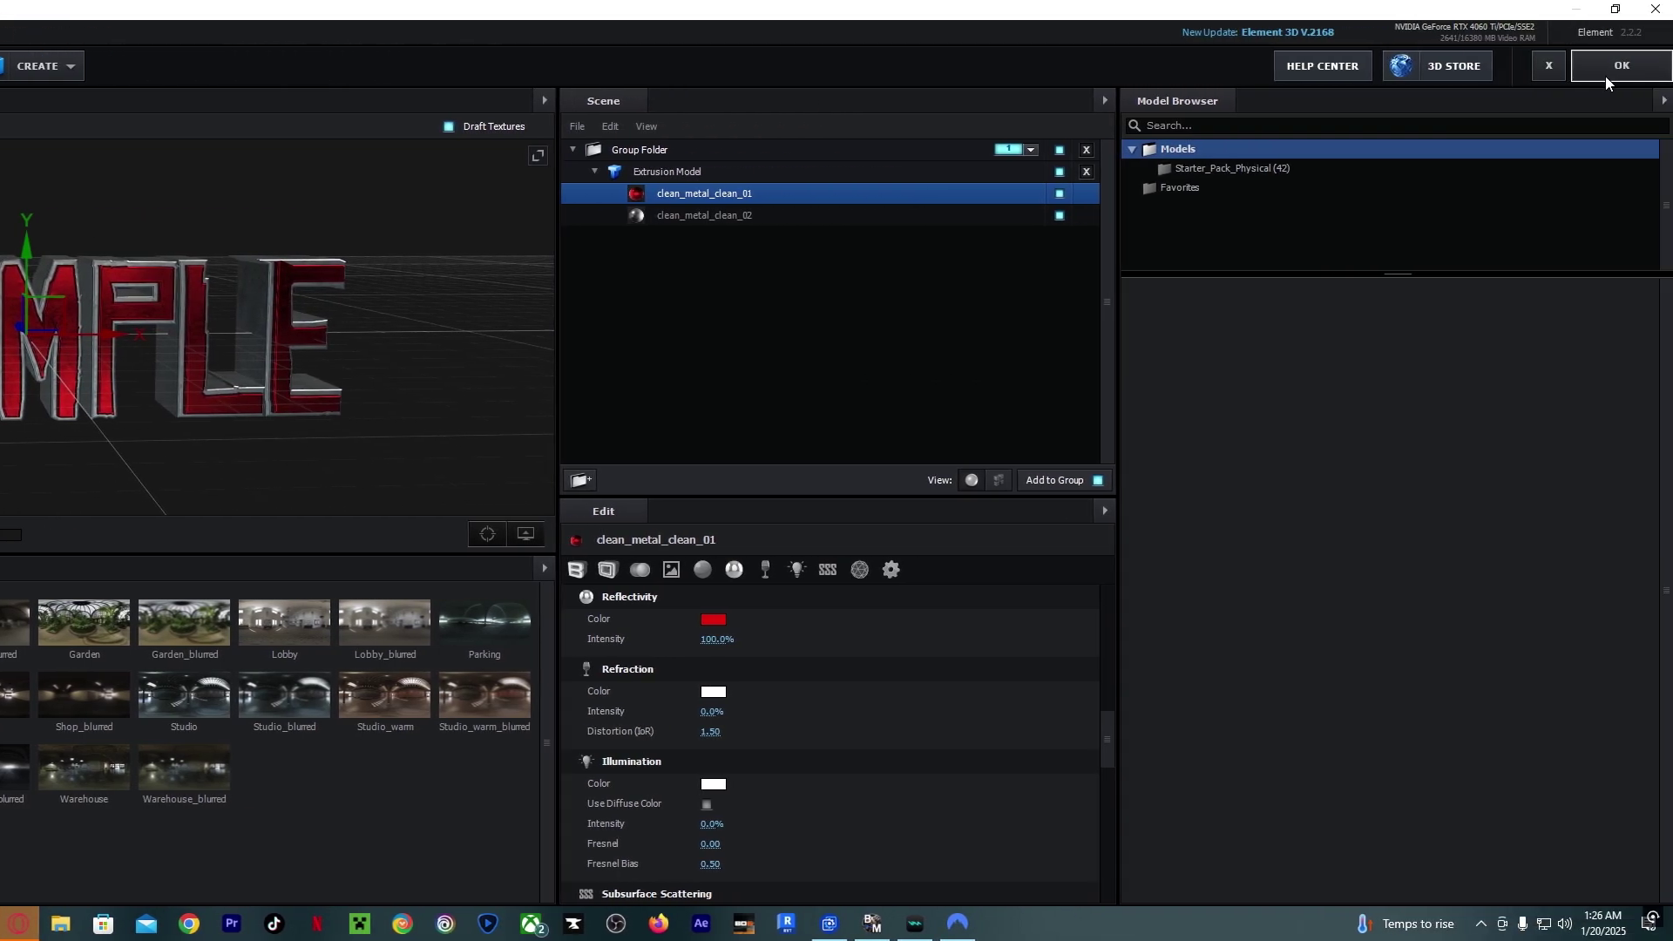
left_click(1617, 70)
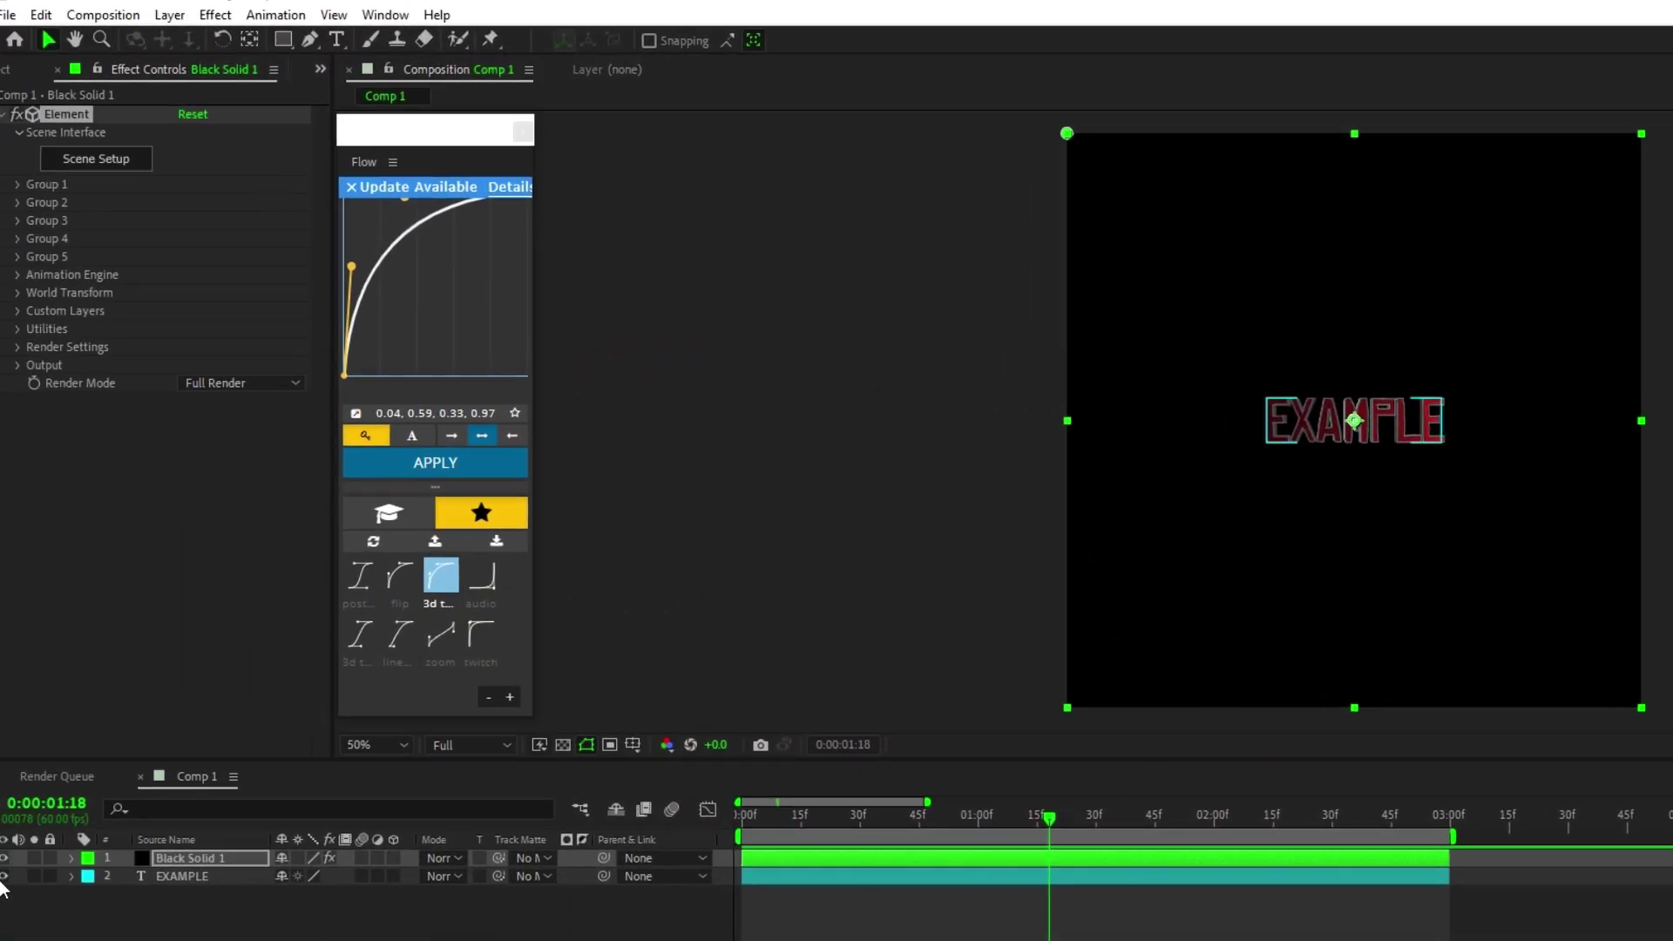
left_click(4, 877)
Keyframe Group 1's Particle Size at 20.00 on Black Solid 1 and move the keyframe to the layer's end at 3 seconds.
left_click_drag(974, 826, 710, 815)
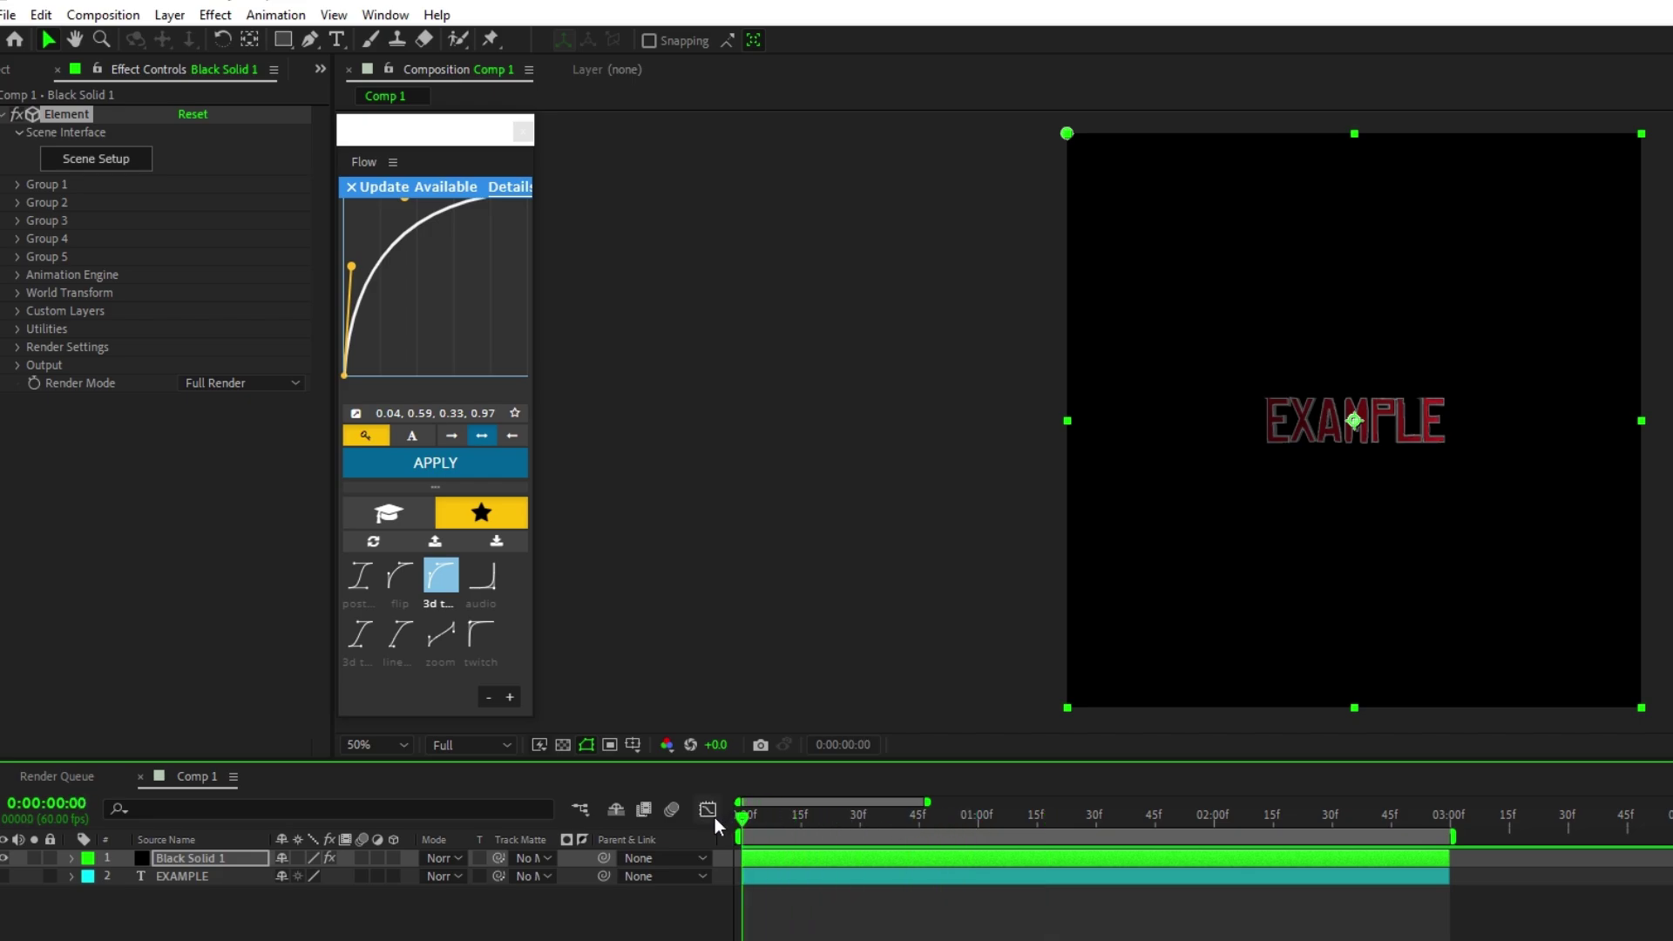
left_click(18, 183)
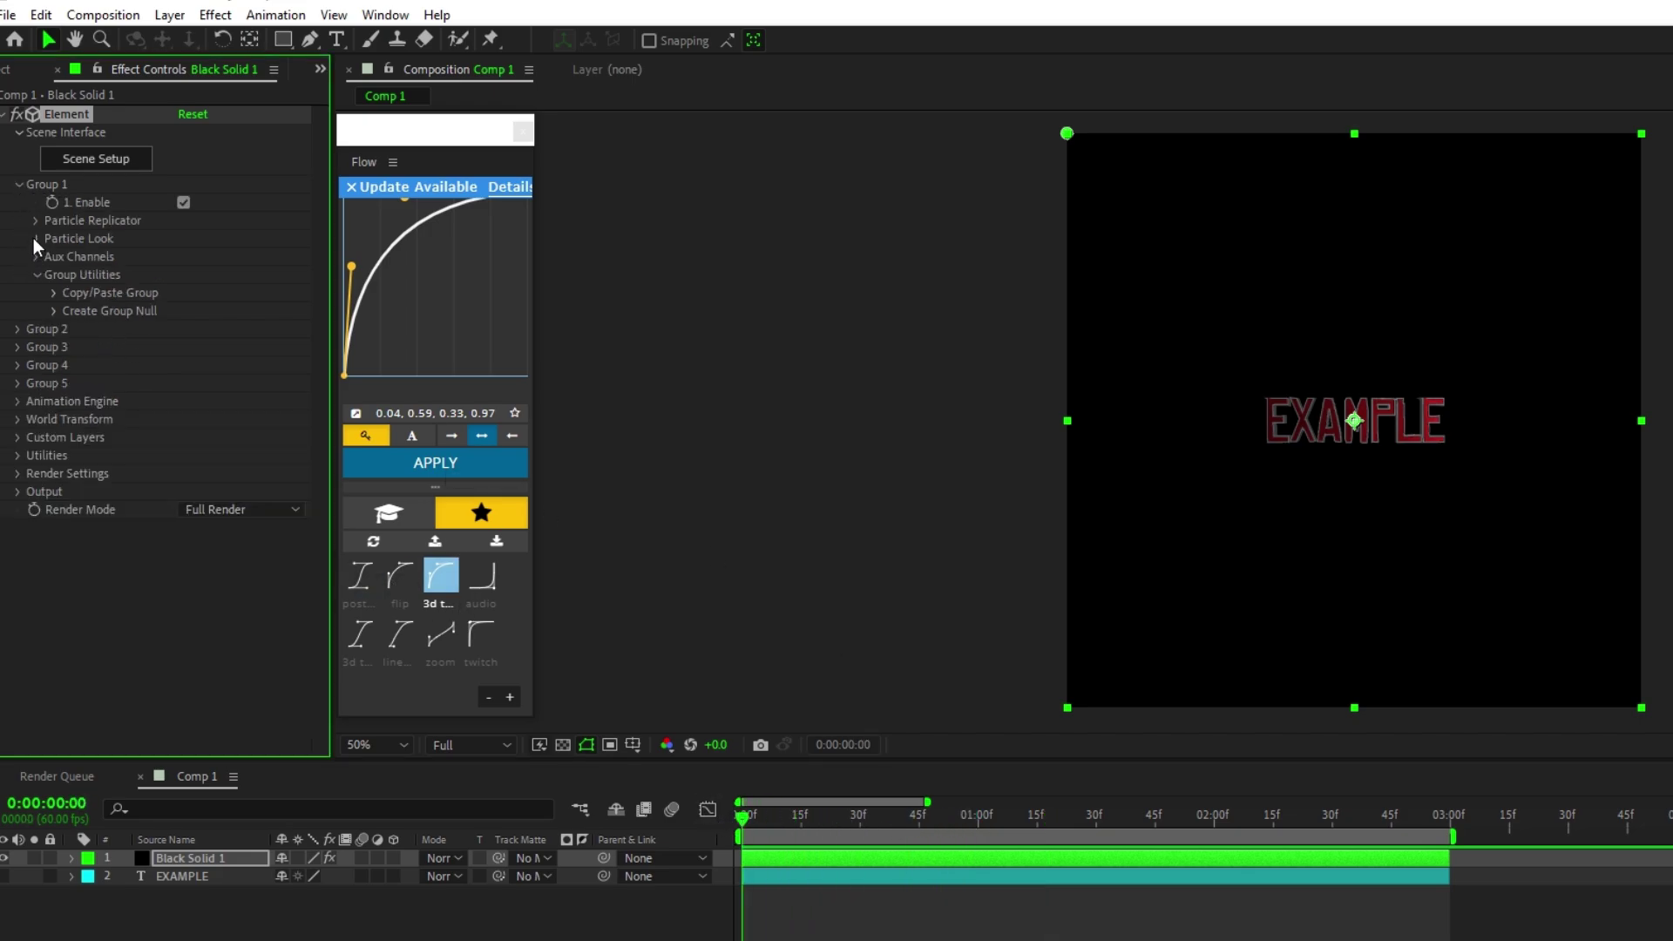
left_click(36, 238)
left_click_drag(210, 259, 310, 261)
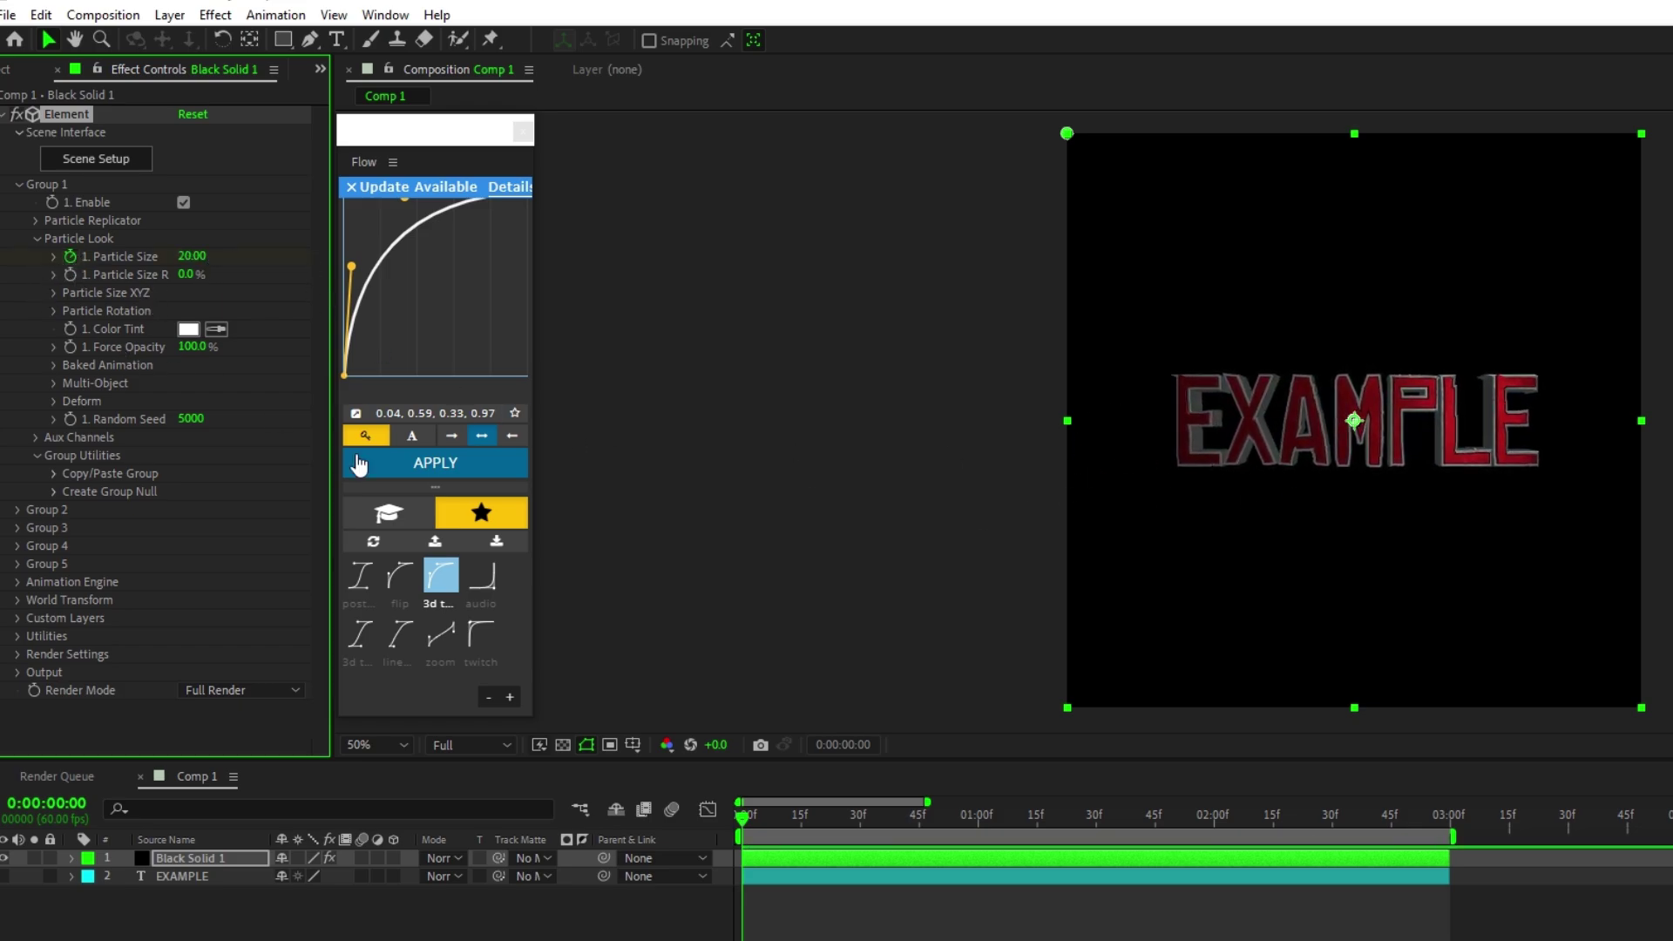
key("u")
left_click_drag(744, 896, 1103, 895)
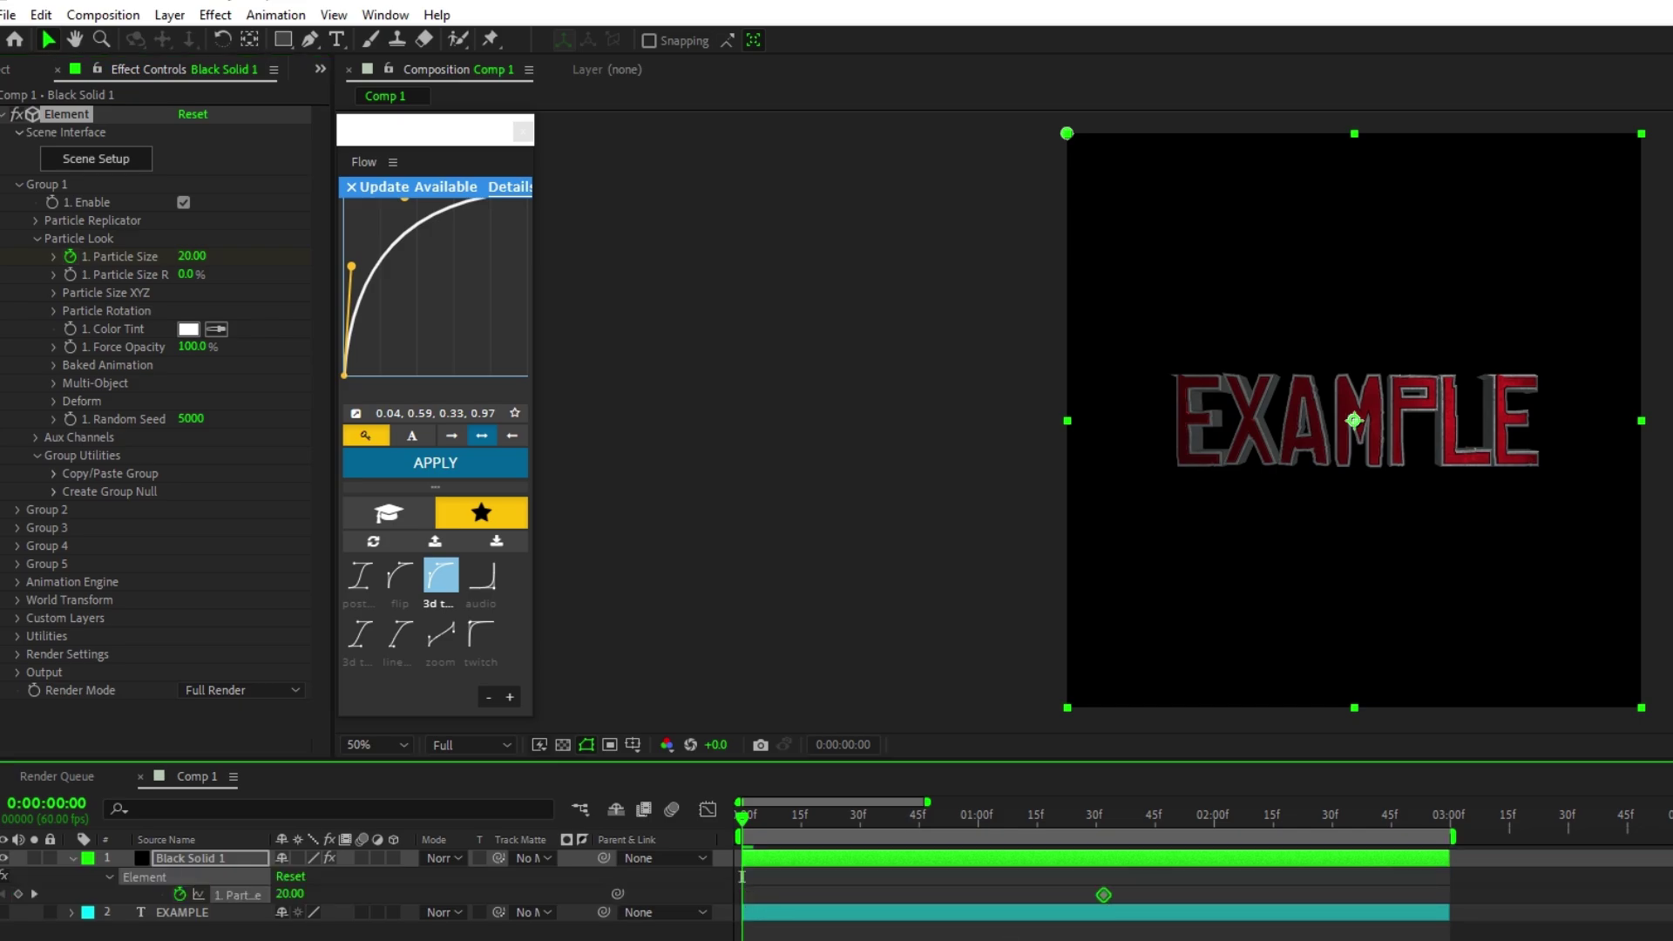
left_click_drag(1407, 895, 1450, 895)
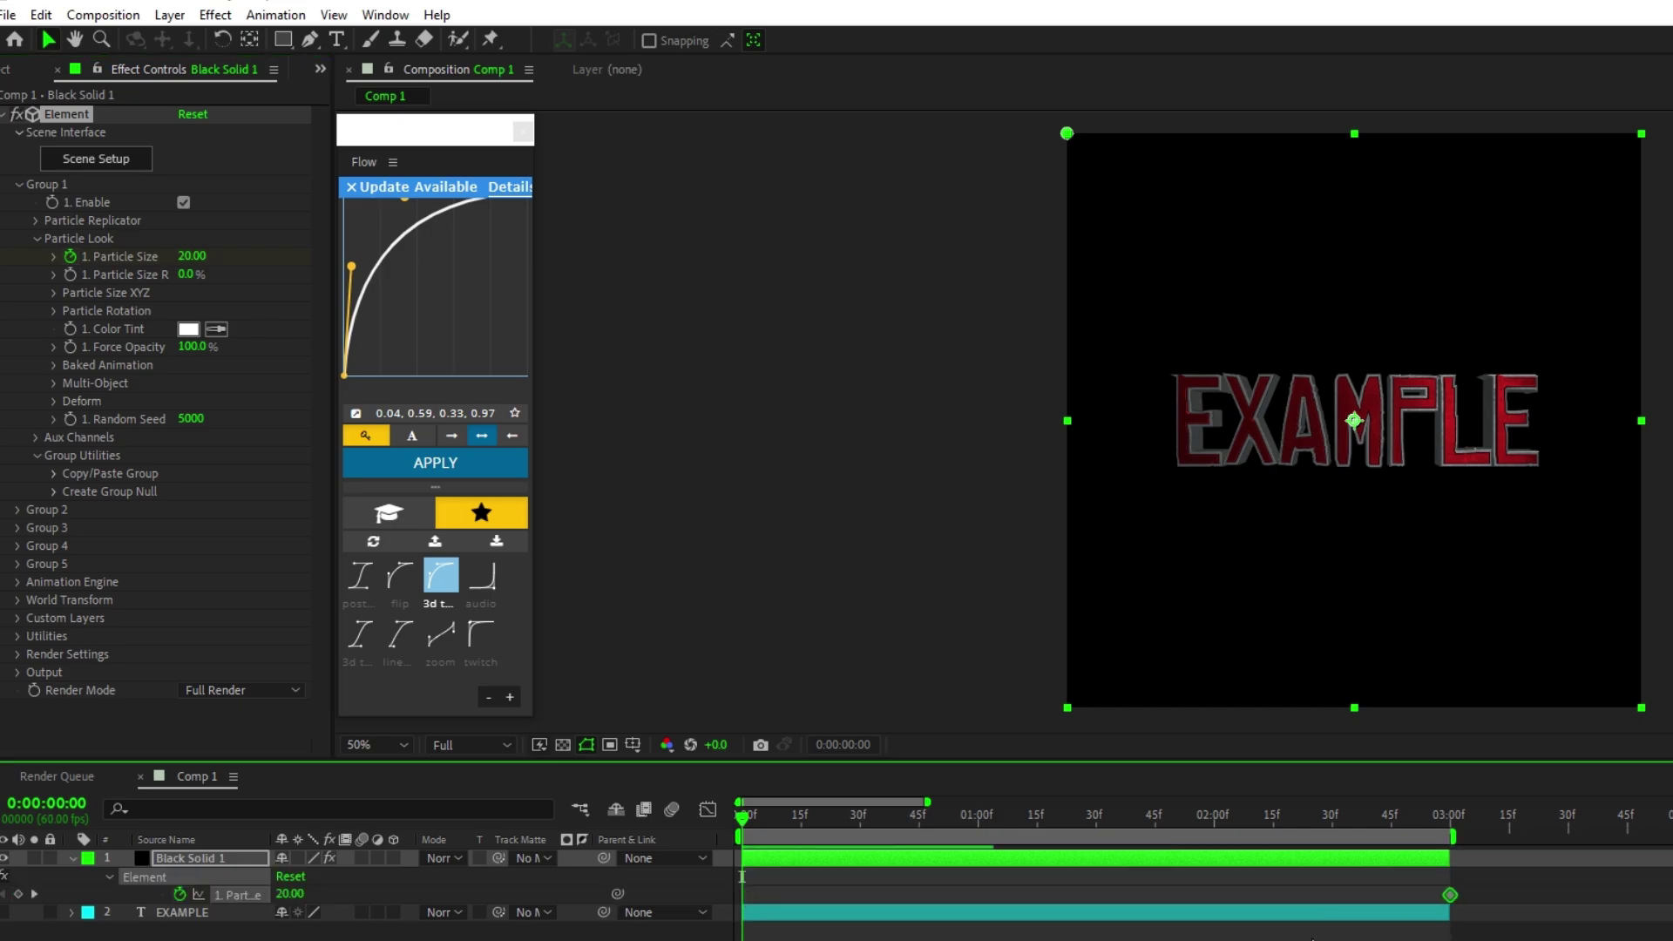
Set Group 1's Particle Size to 0 at the first frame, adding a starting keyframe.
left_click(192, 257)
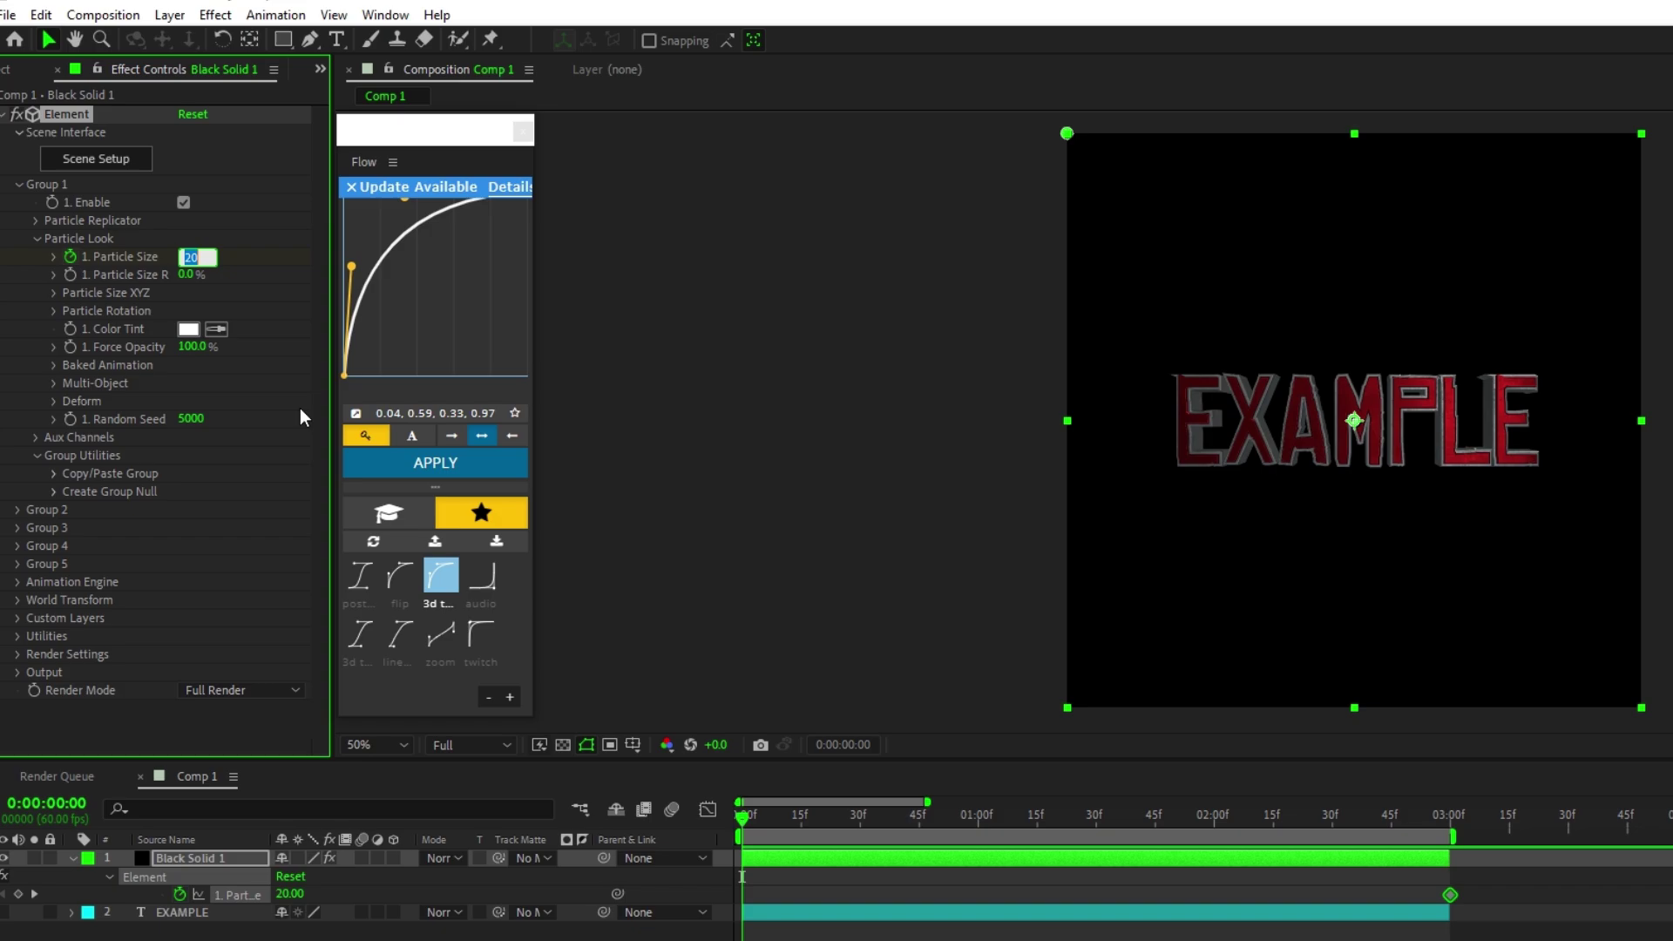
type("0")
left_click_drag(745, 819, 1249, 820)
Easy-ease both Particle Size keyframes with the Flow curve 0.04, 0.59, 0.33, 0.97 and preview the size animation.
left_click_drag(1466, 884, 735, 920)
key("F9")
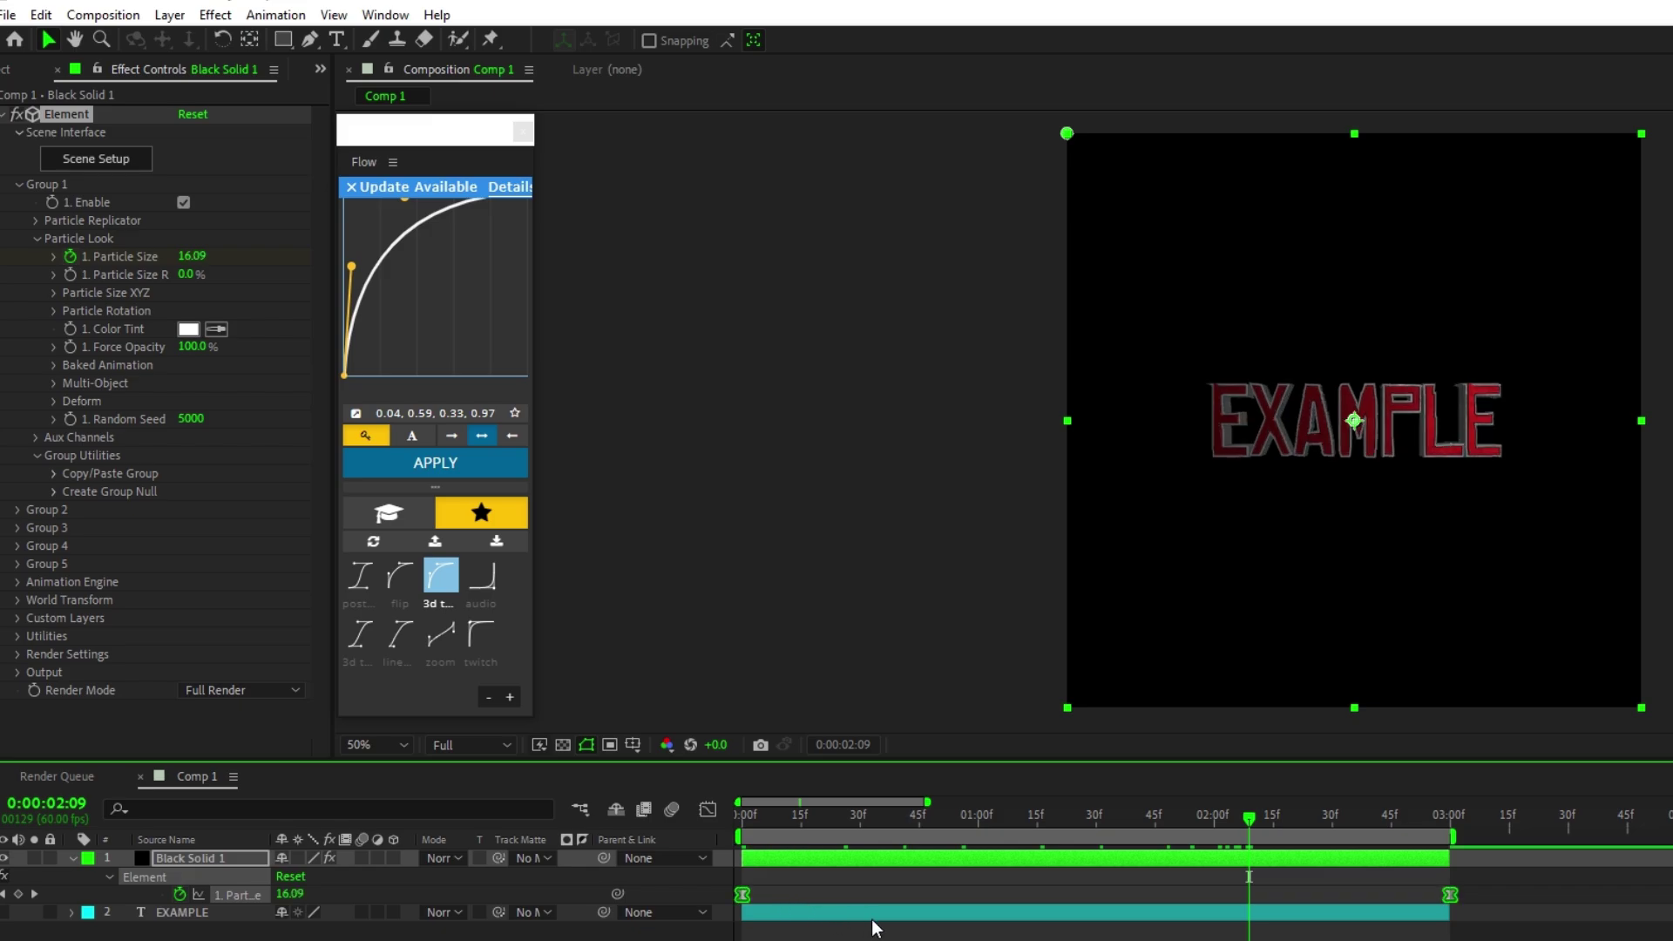
left_click(353, 188)
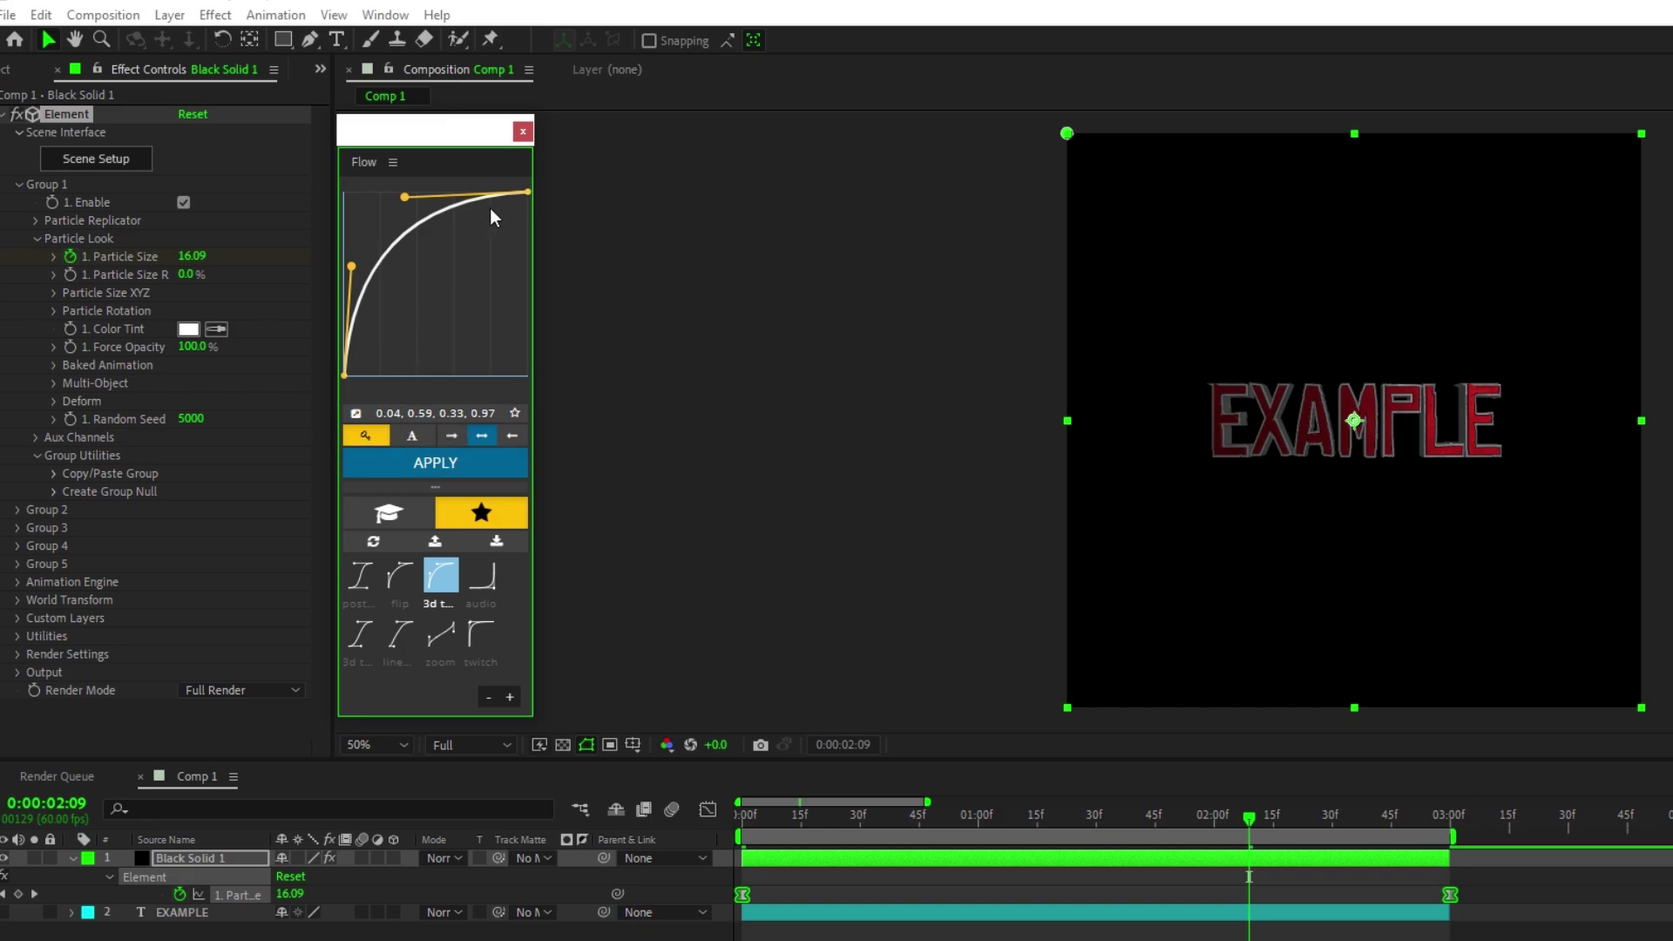
left_click(436, 463)
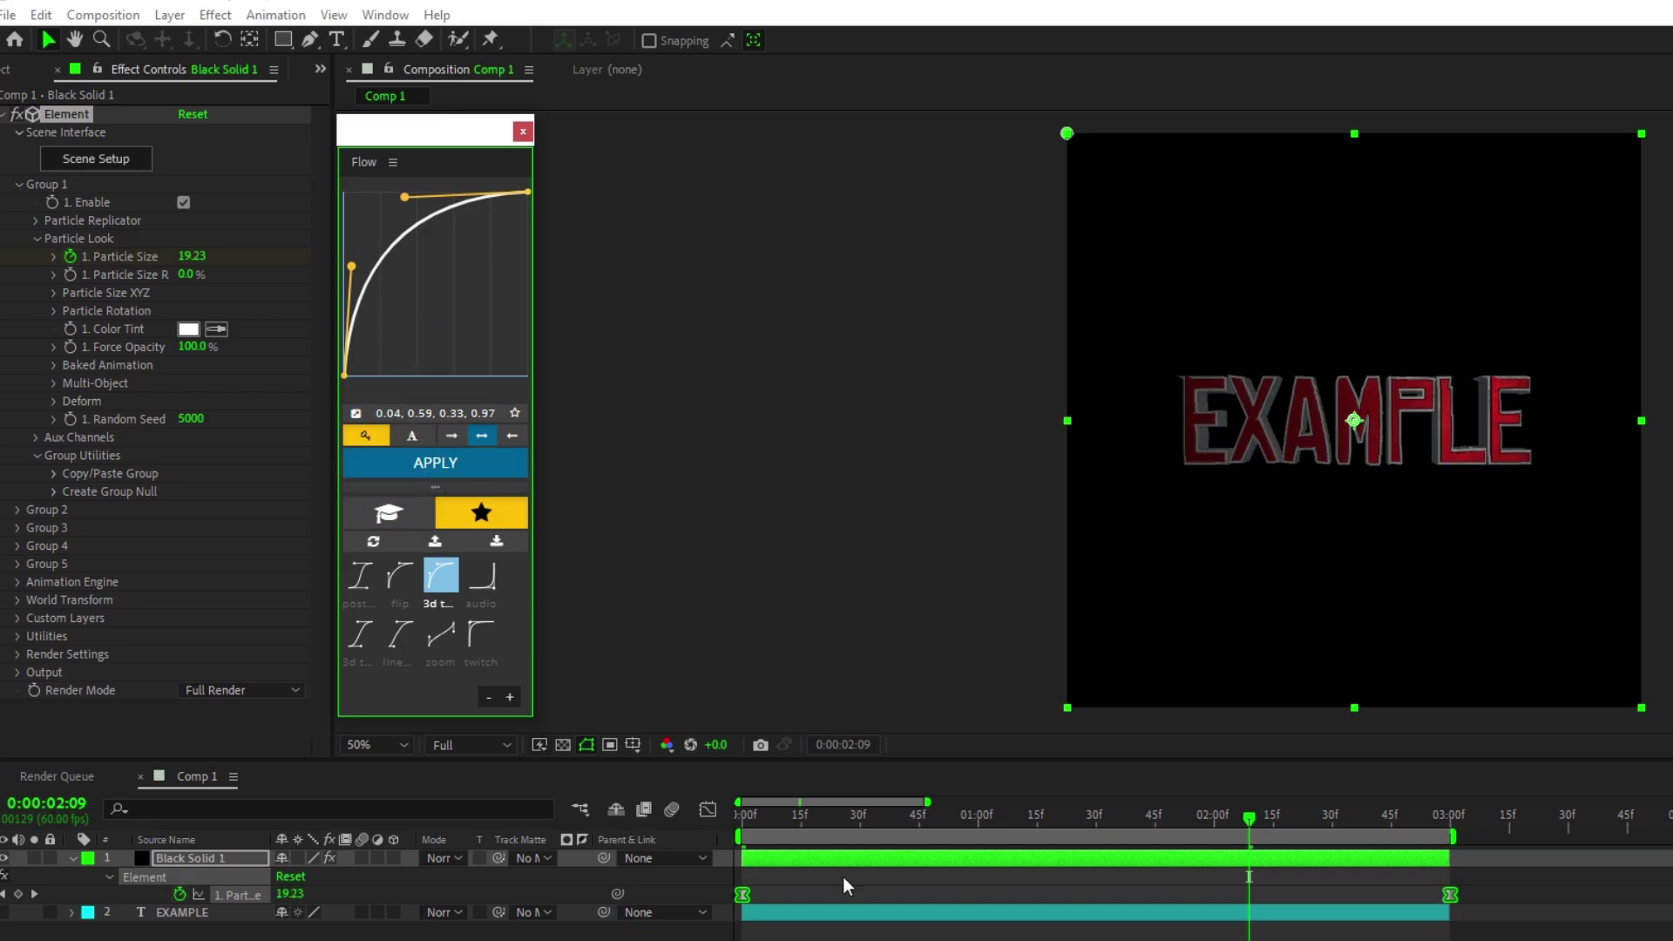
left_click(743, 826)
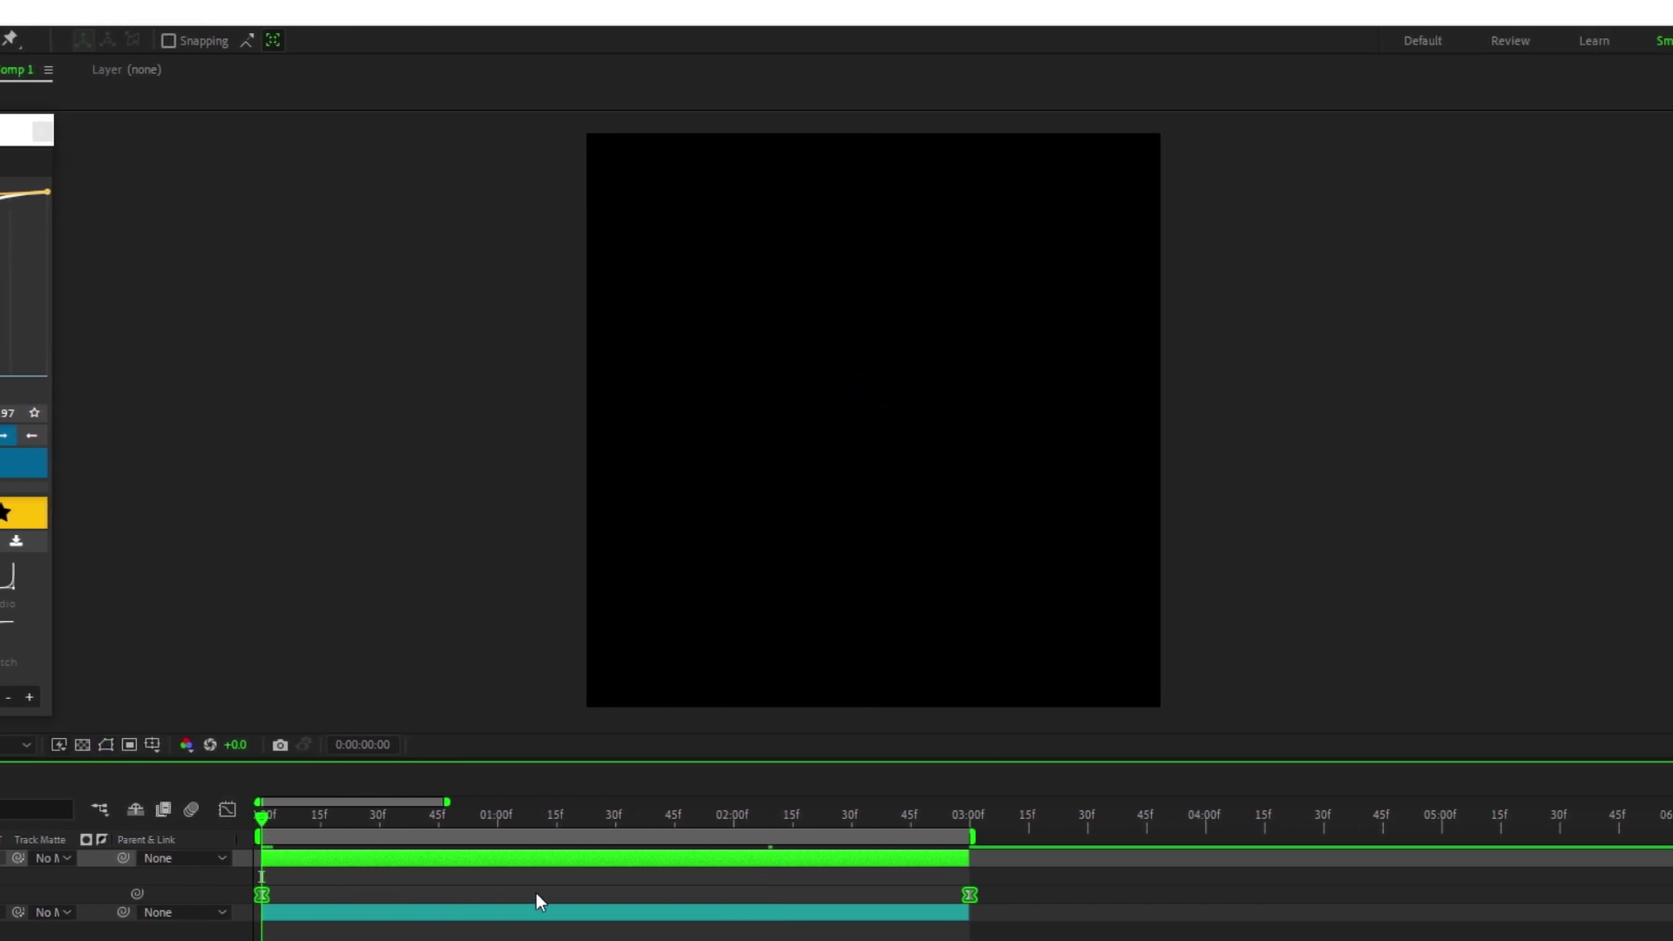
key("space")
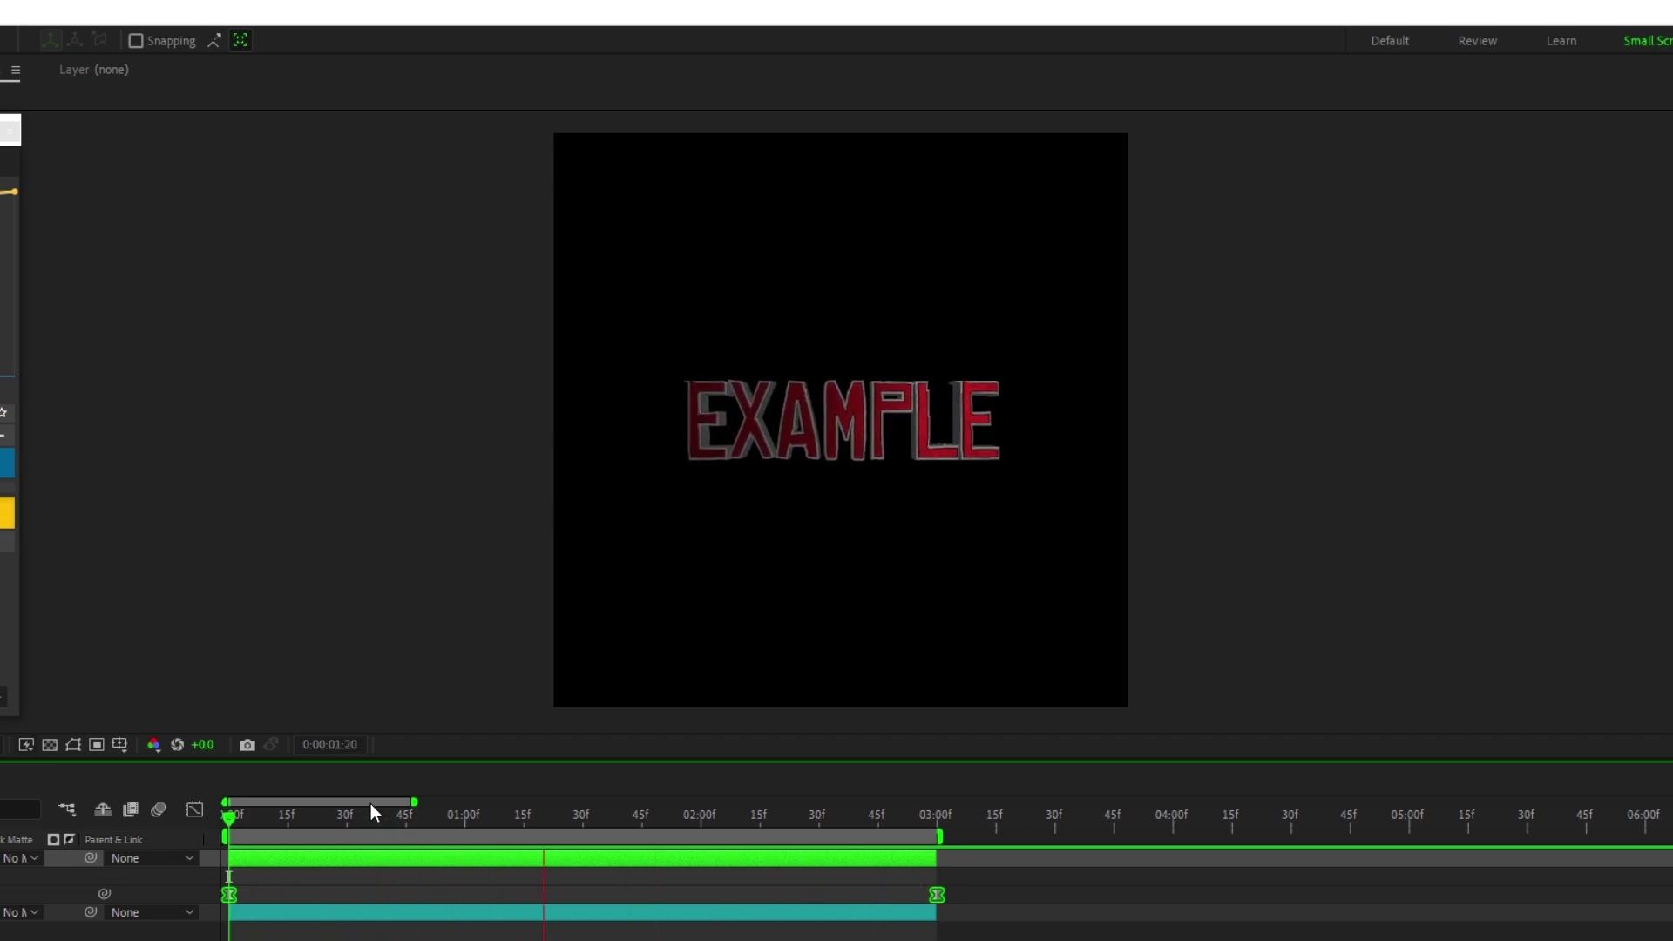
left_click(550, 824)
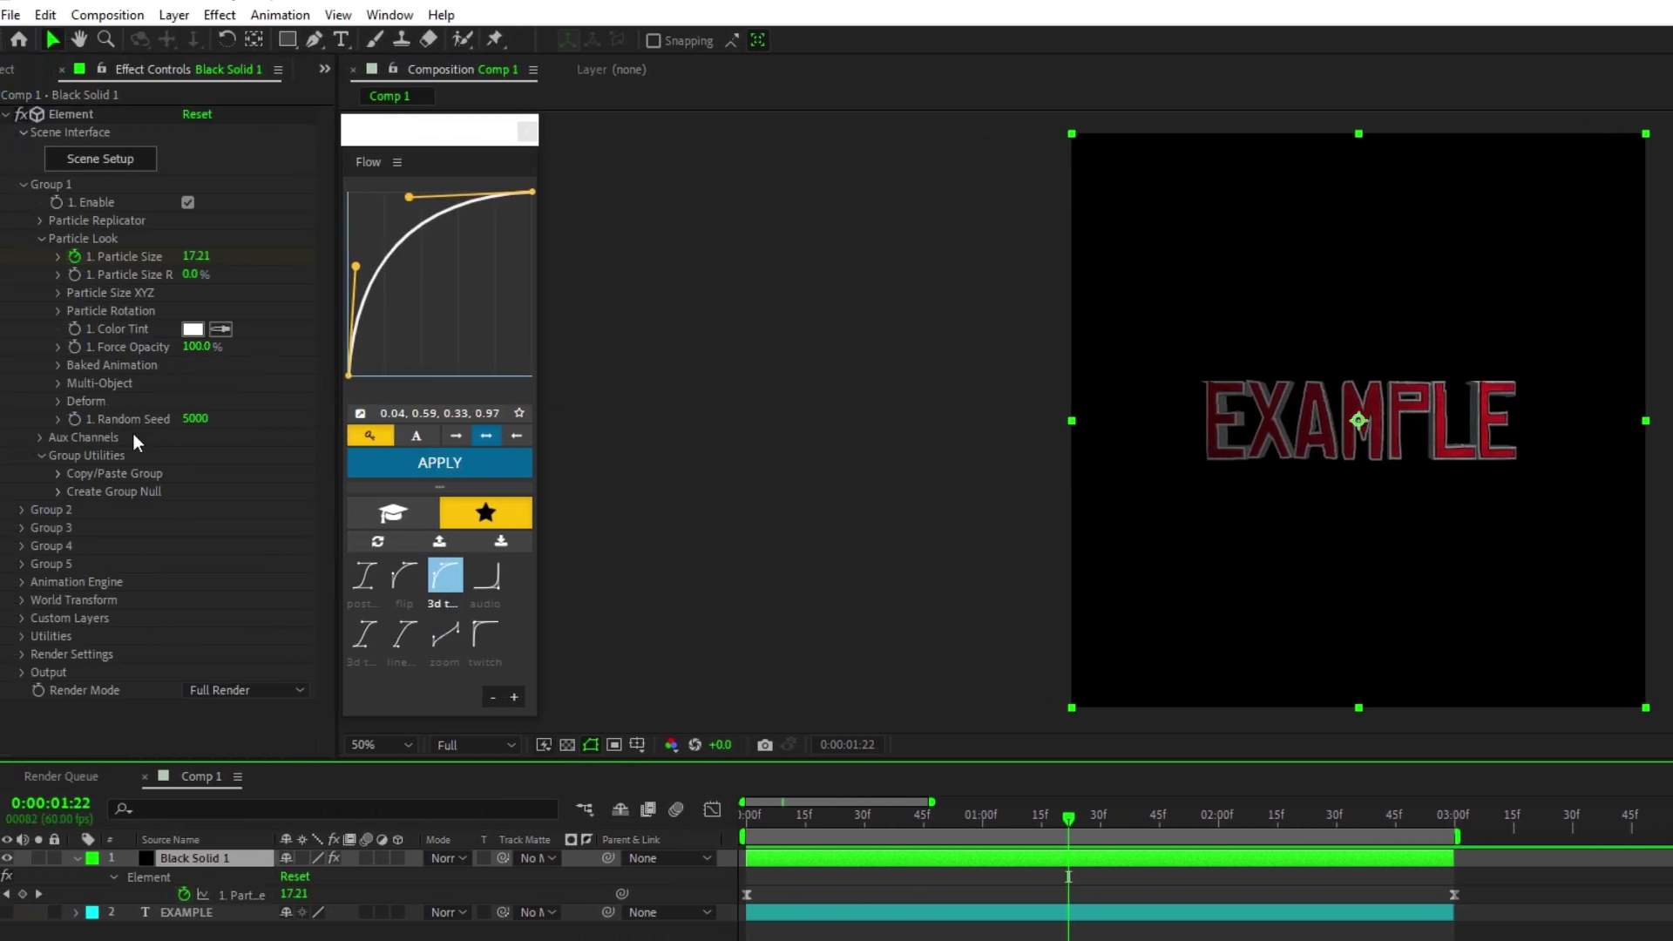
Enable Twist in Group 1's Deform settings, keyframe Twist X at 41° and move that keyframe to the first frame.
left_click(59, 402)
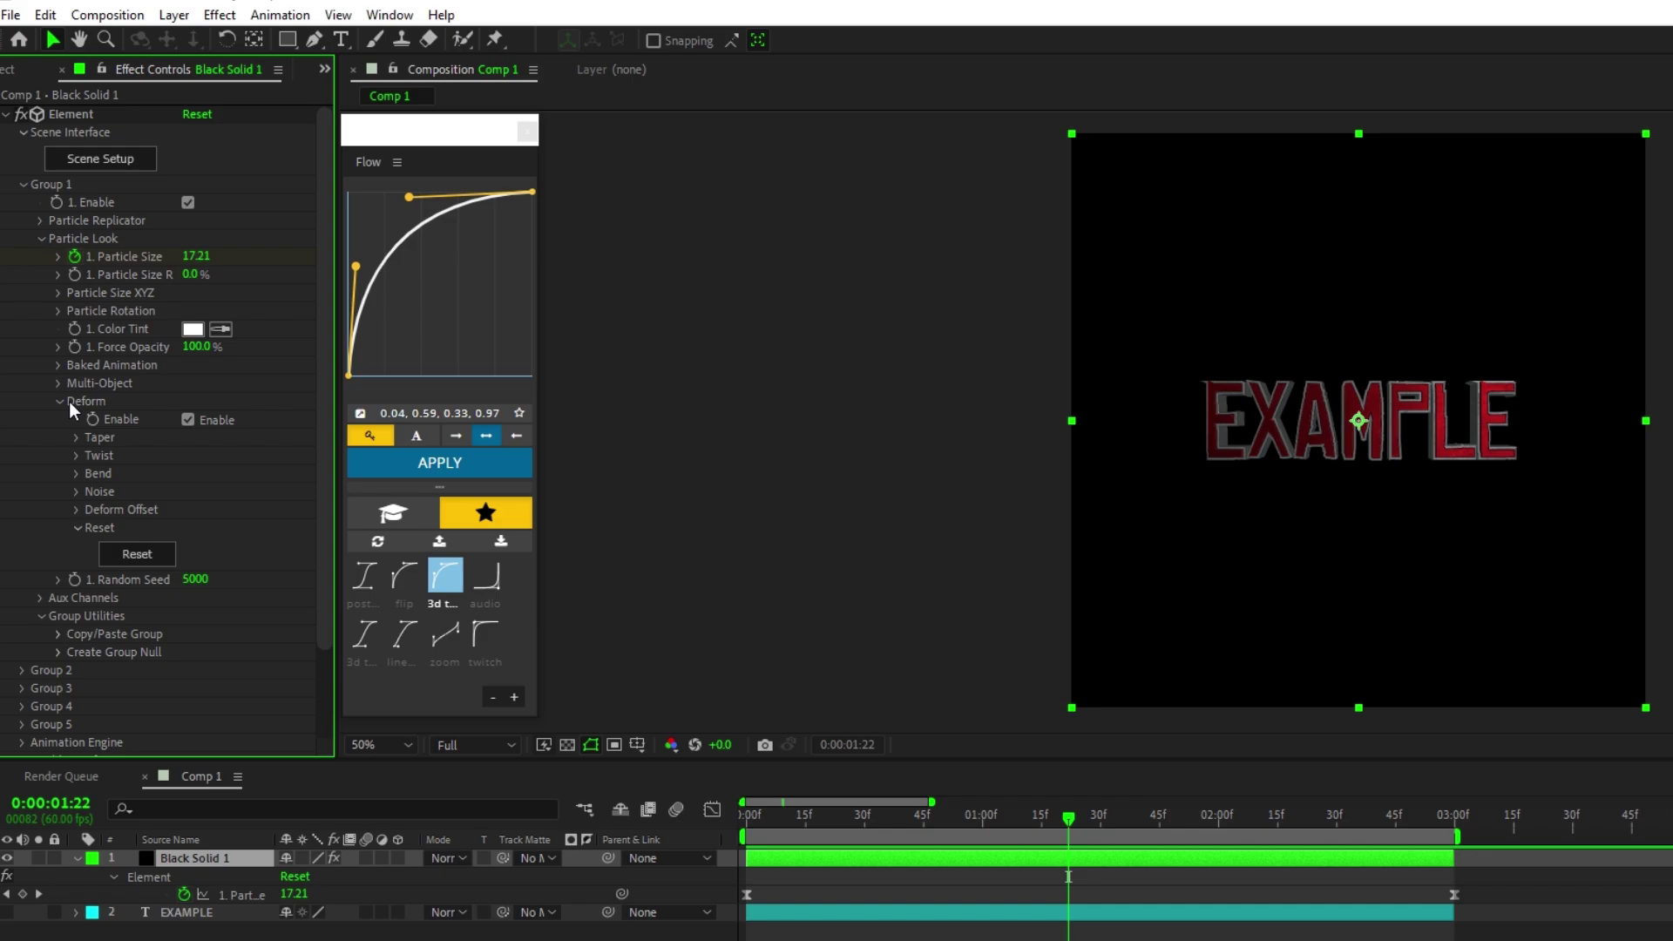
left_click(77, 455)
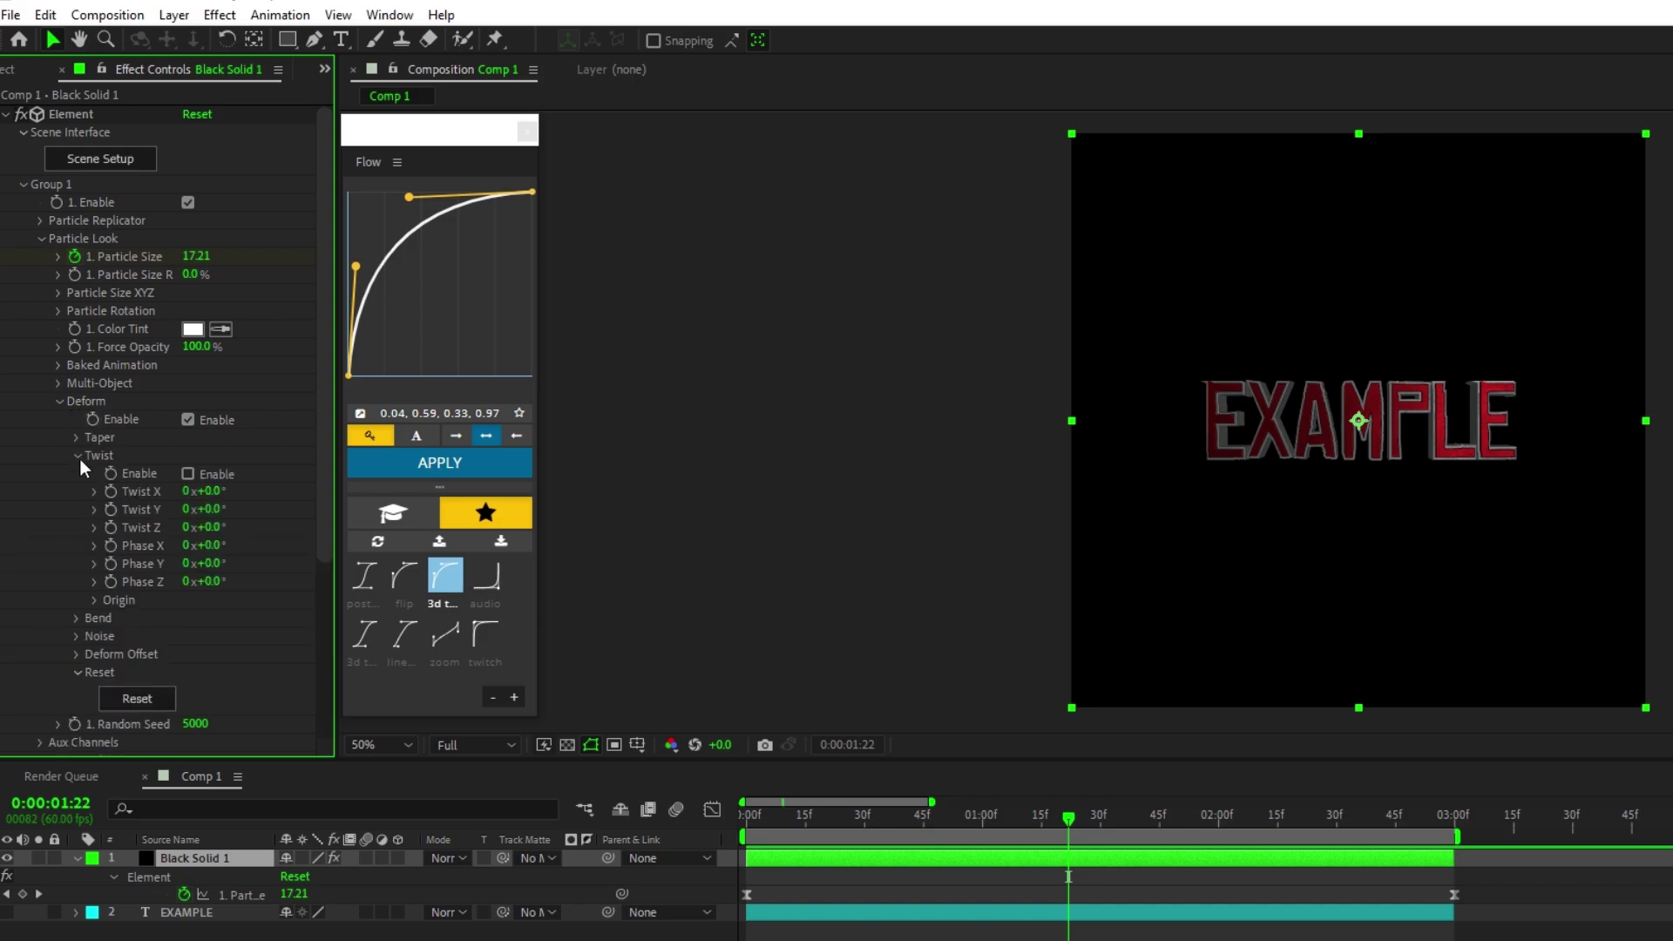
left_click(188, 473)
left_click_drag(209, 491, 262, 496)
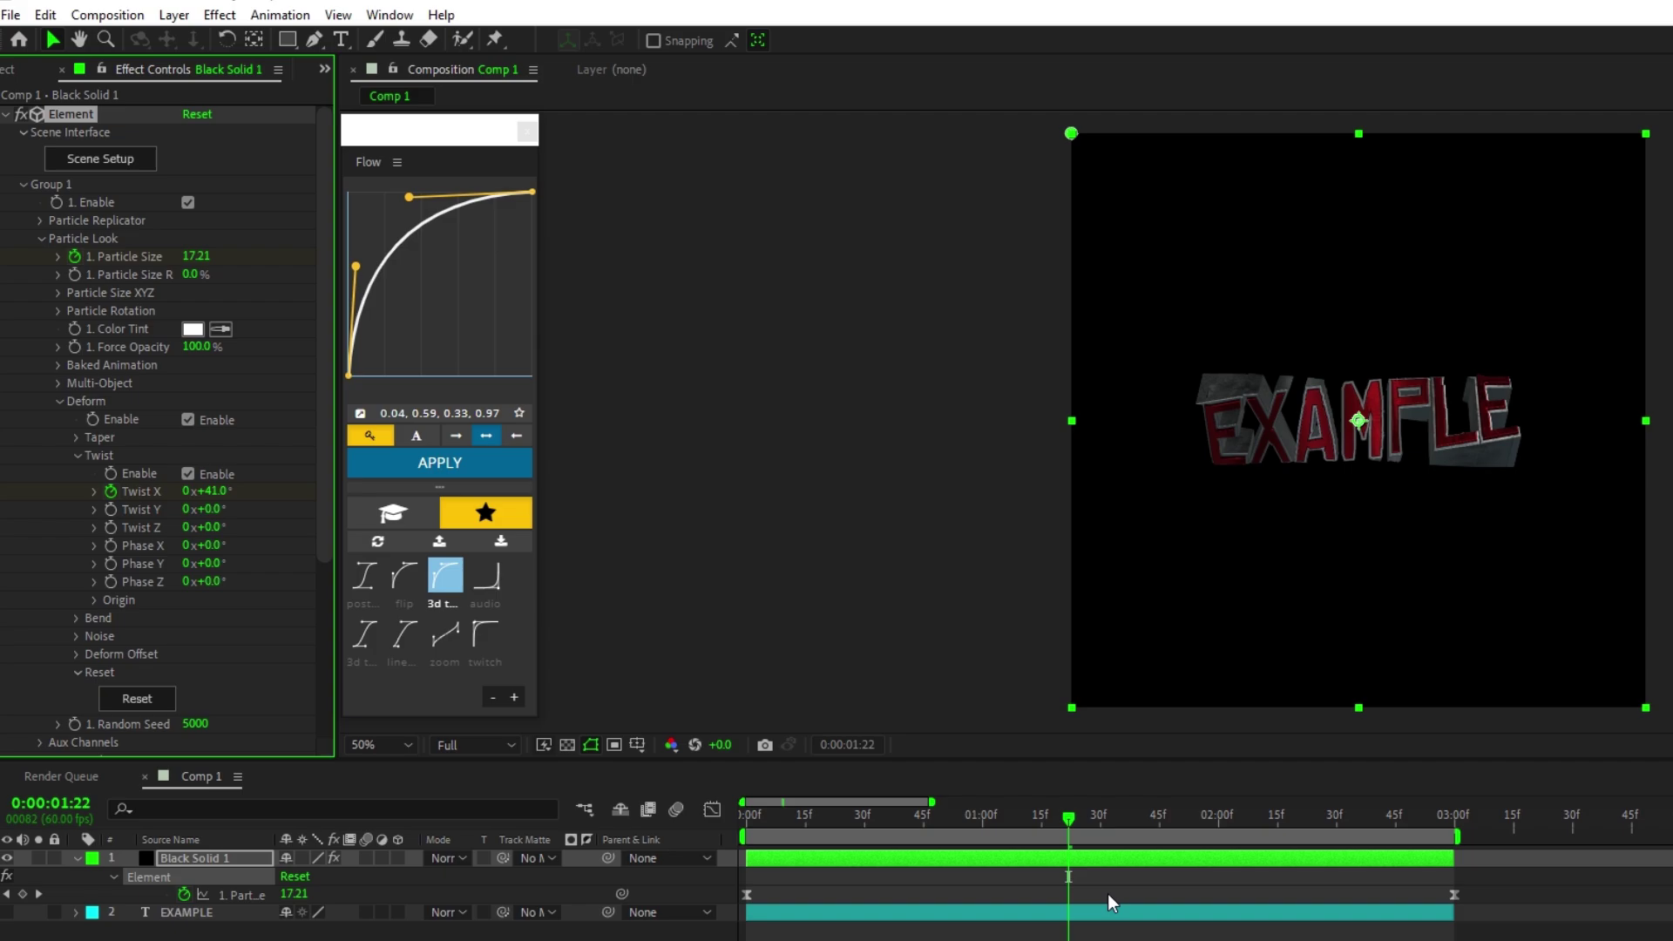
key("u")
left_click_drag(1068, 912, 789, 912)
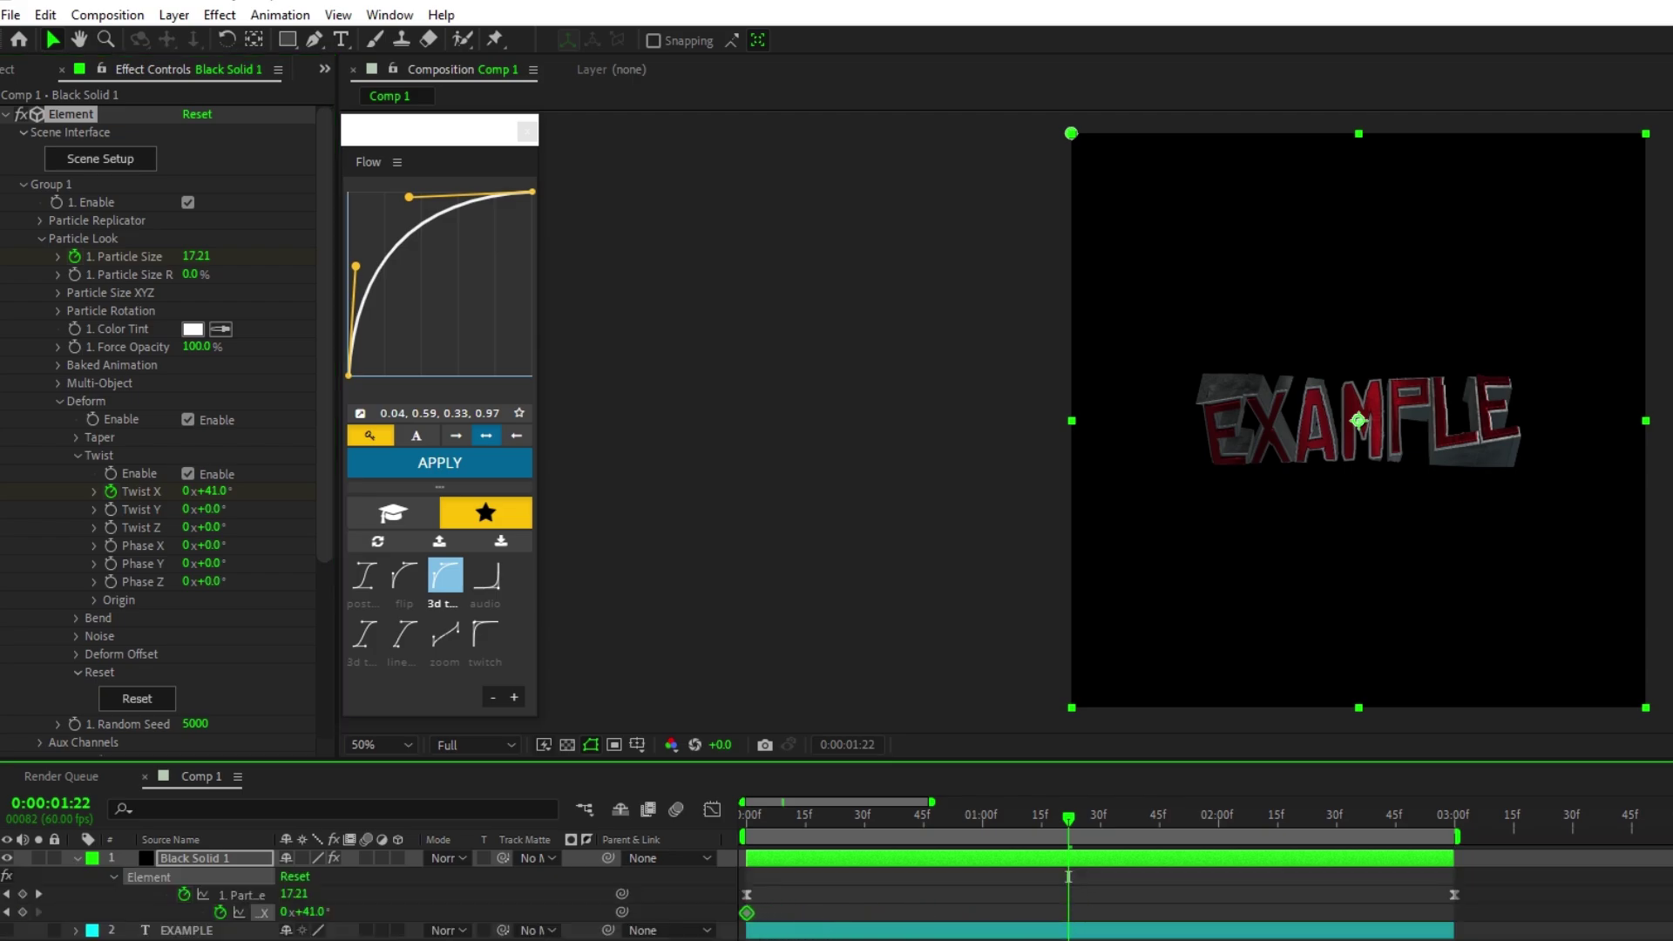
Add a second Twist X keyframe at -3° and move it to the layer's end at 3 seconds.
left_click(209, 491)
type("0")
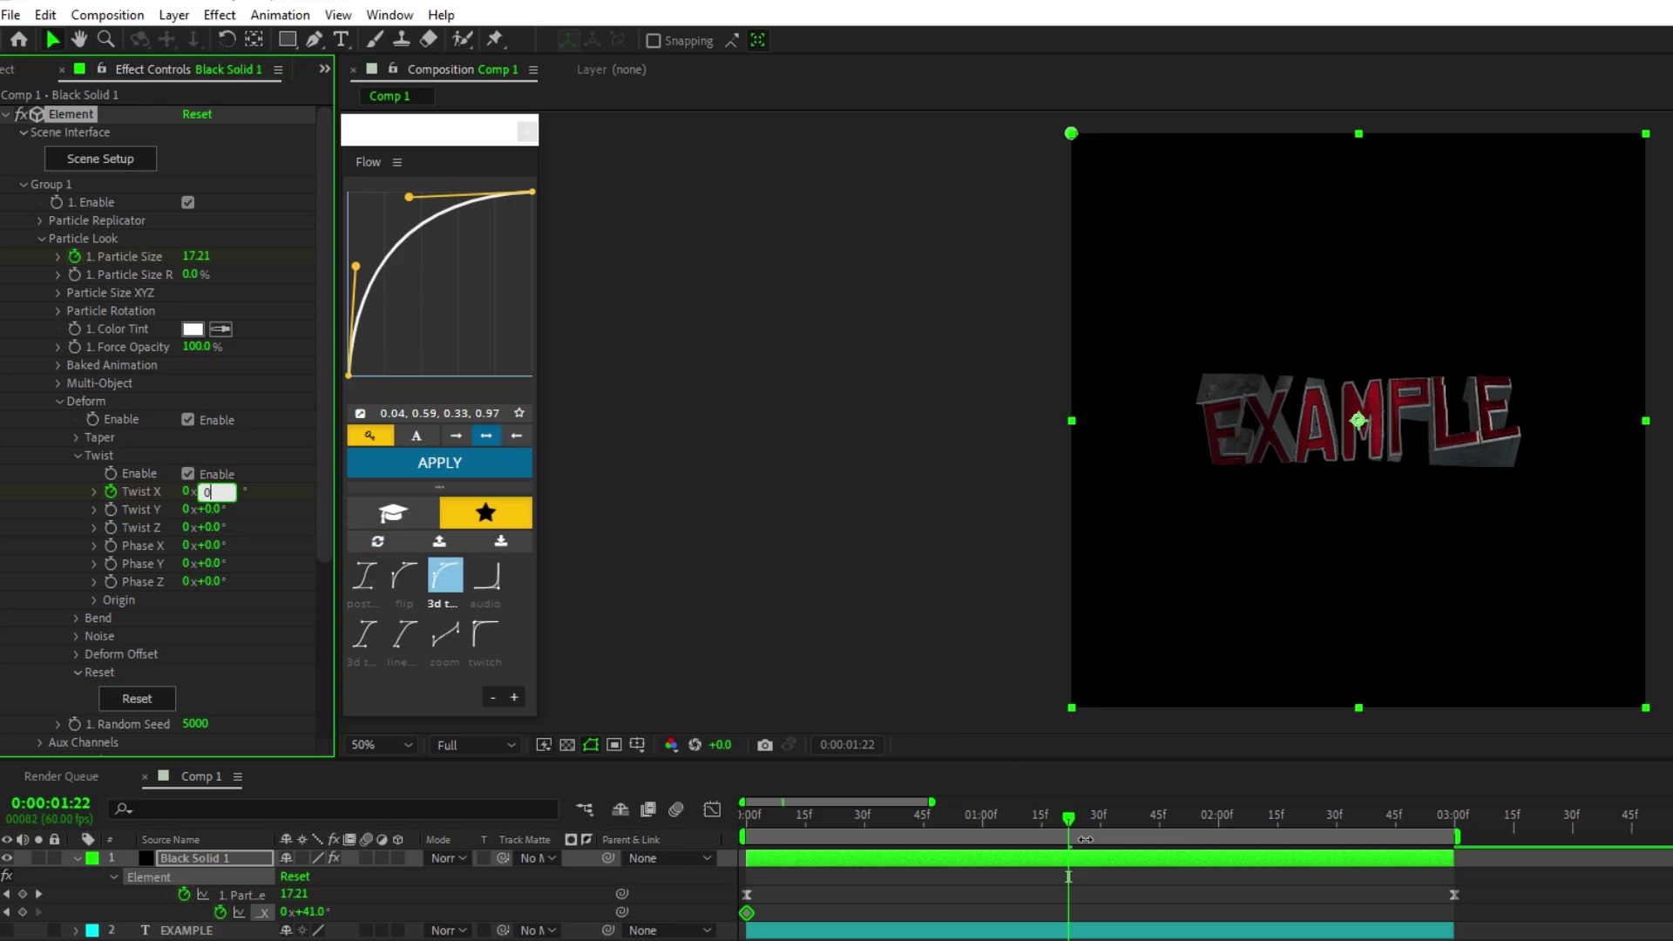
key("Return")
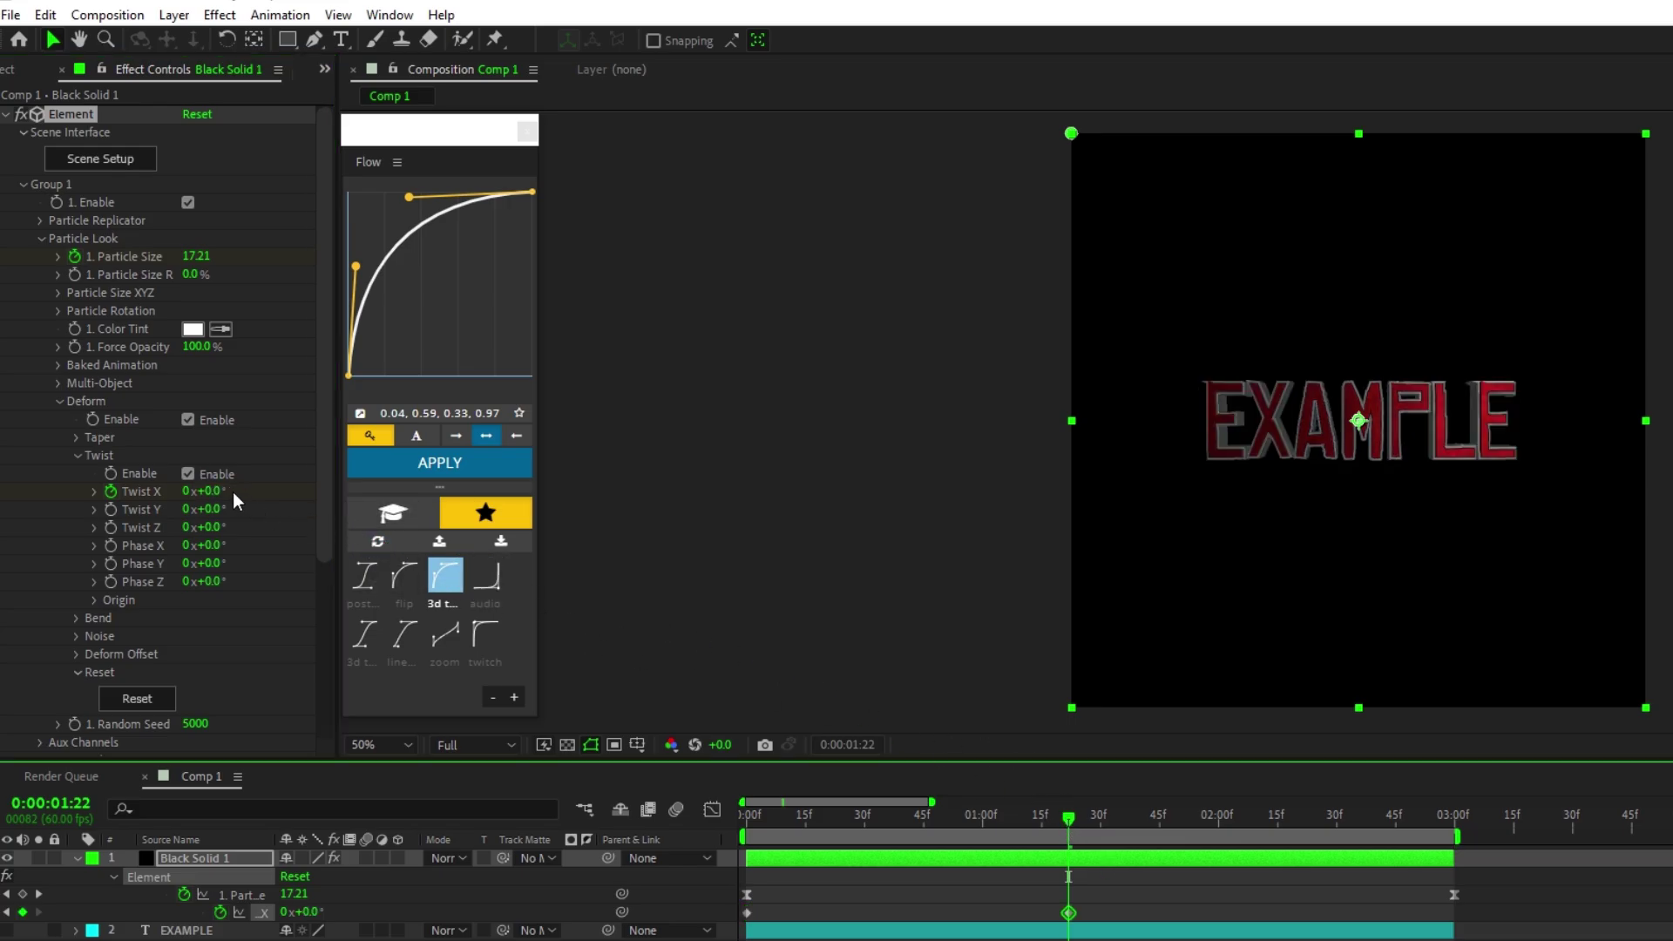
left_click_drag(220, 494, 217, 494)
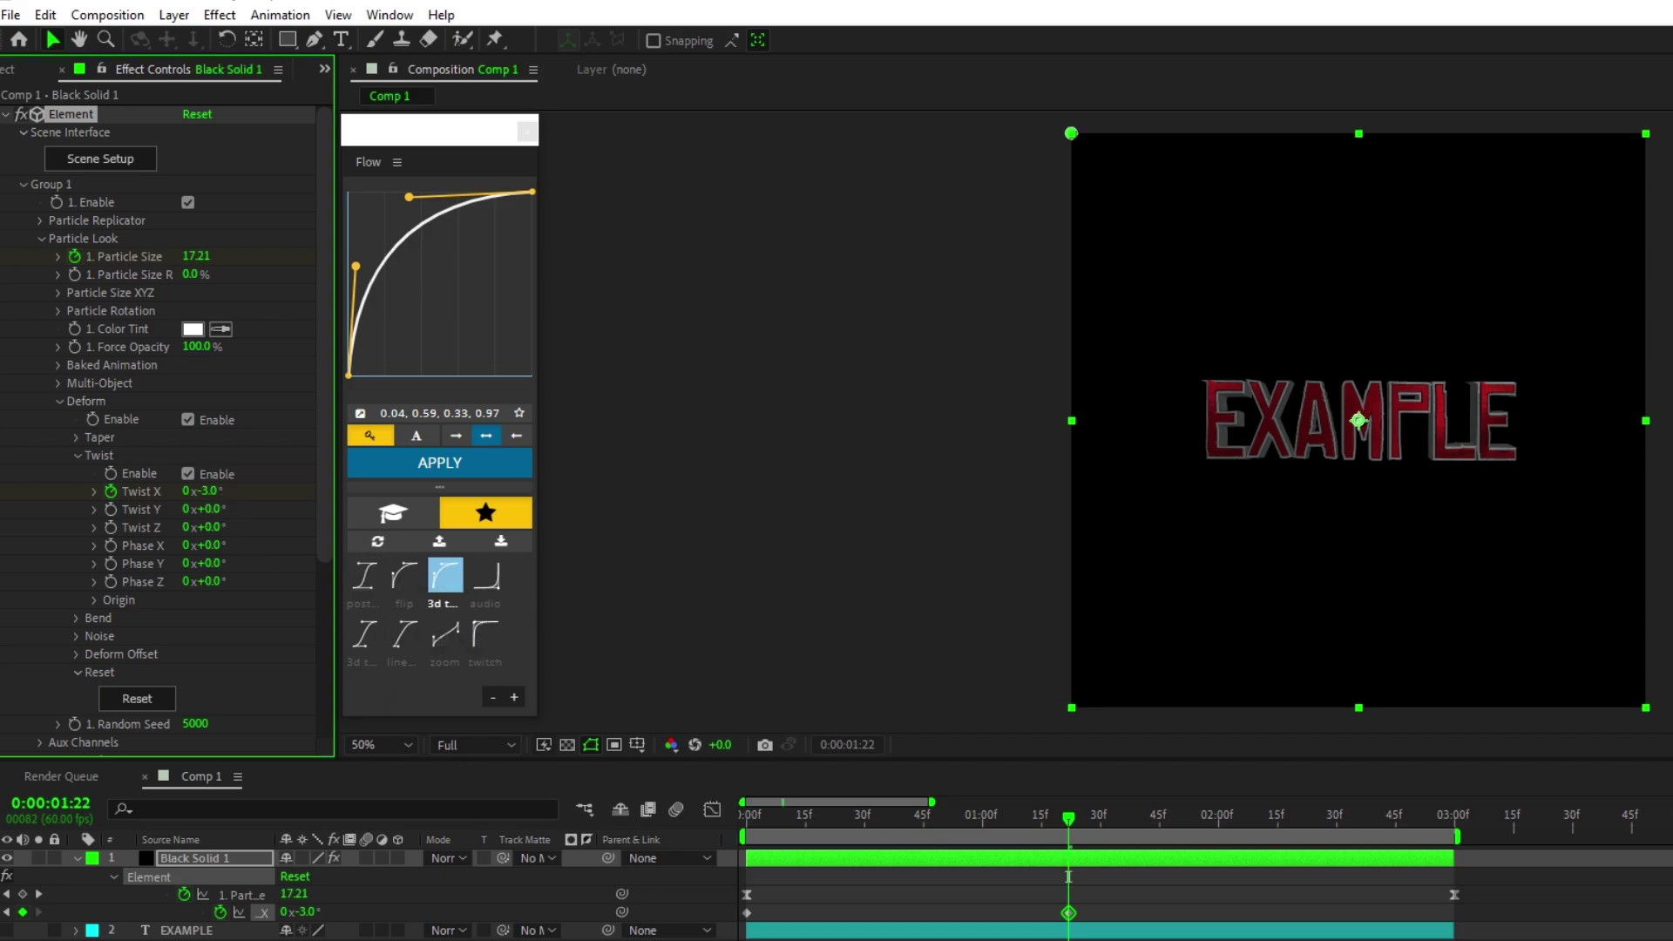
left_click_drag(1070, 921, 1451, 915)
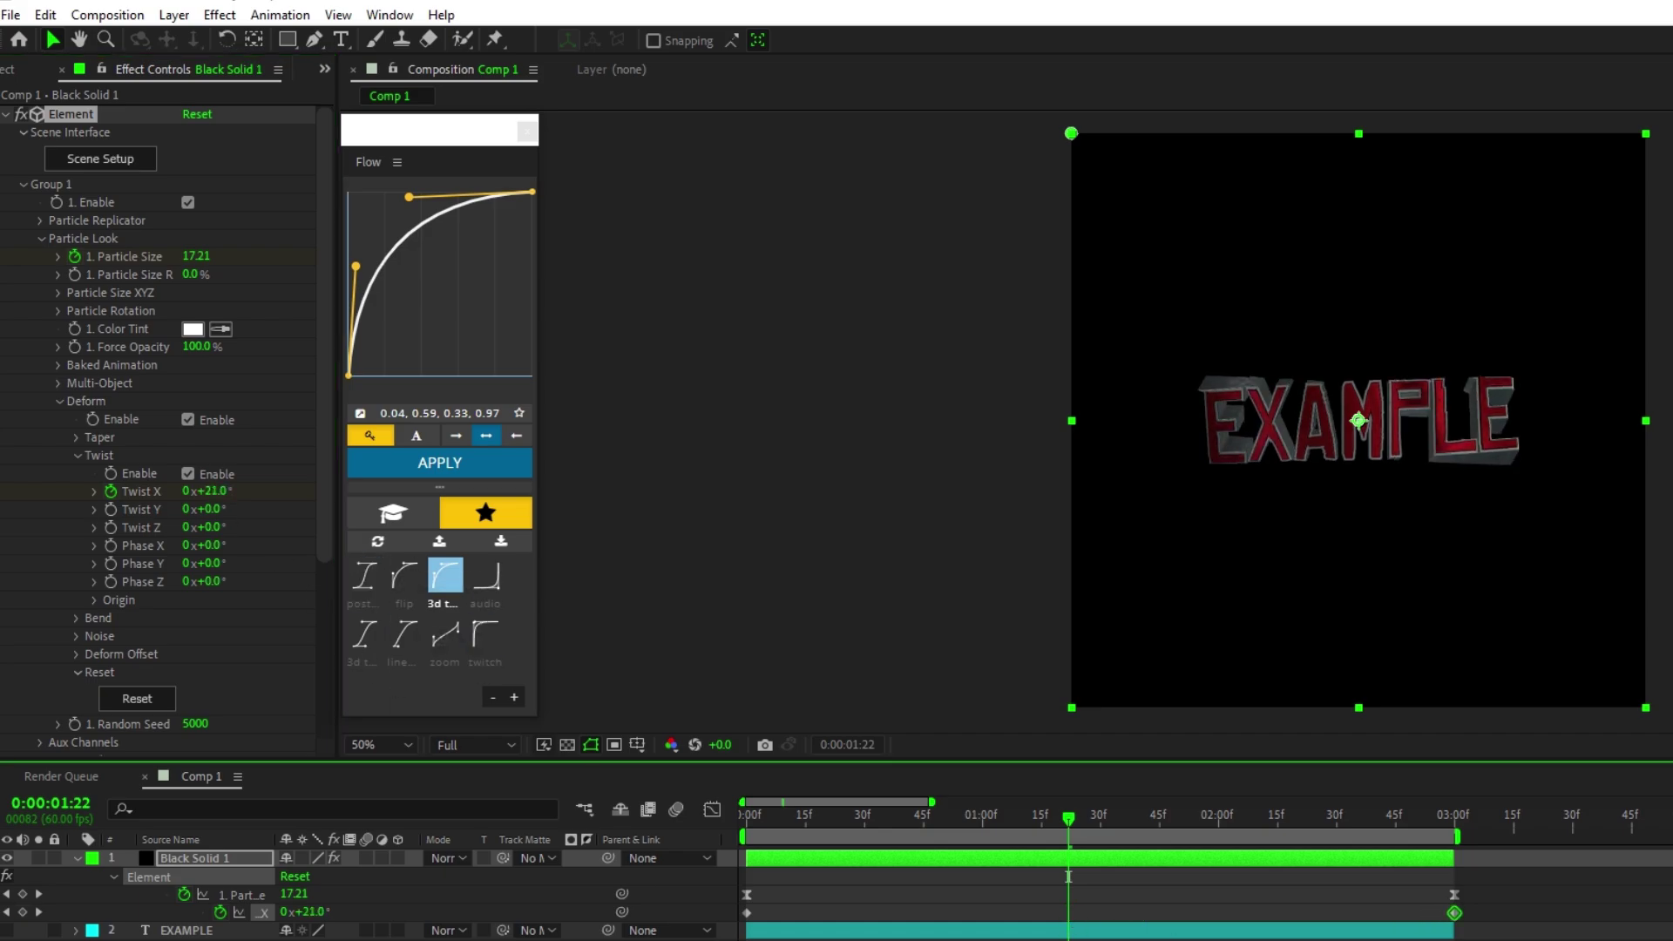
Easy-ease the Twist X keyframes, apply the Flow curve 0.04, 0.59, 0.33, 0.97 and preview the twisting text.
key("F9")
key("space")
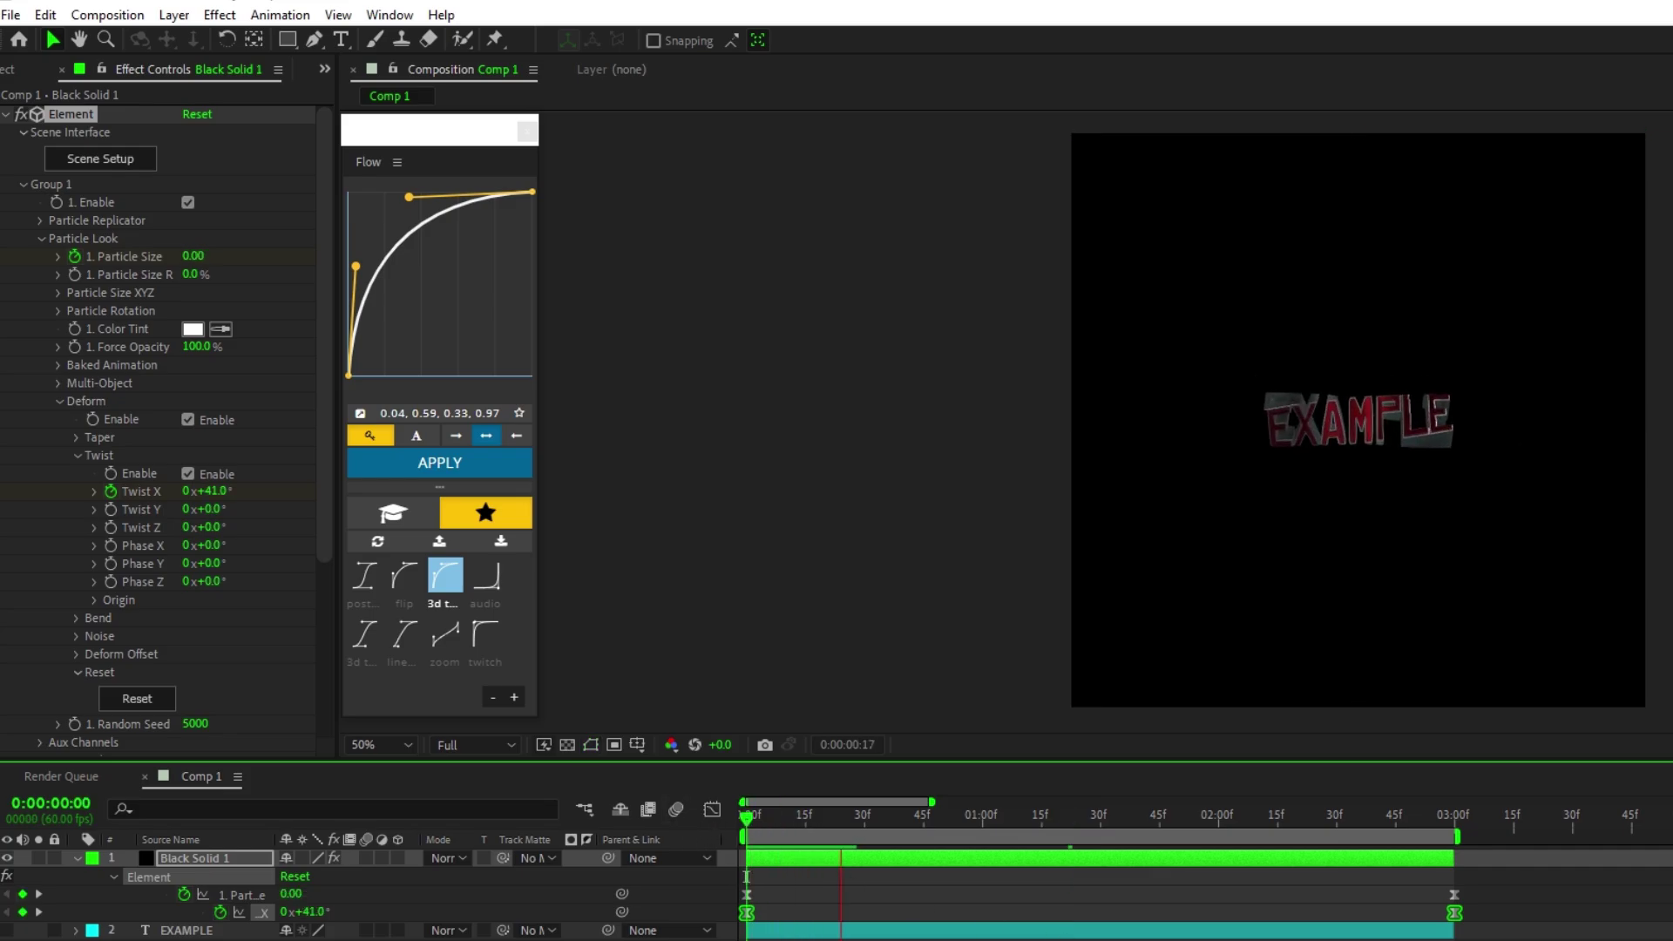
key("space")
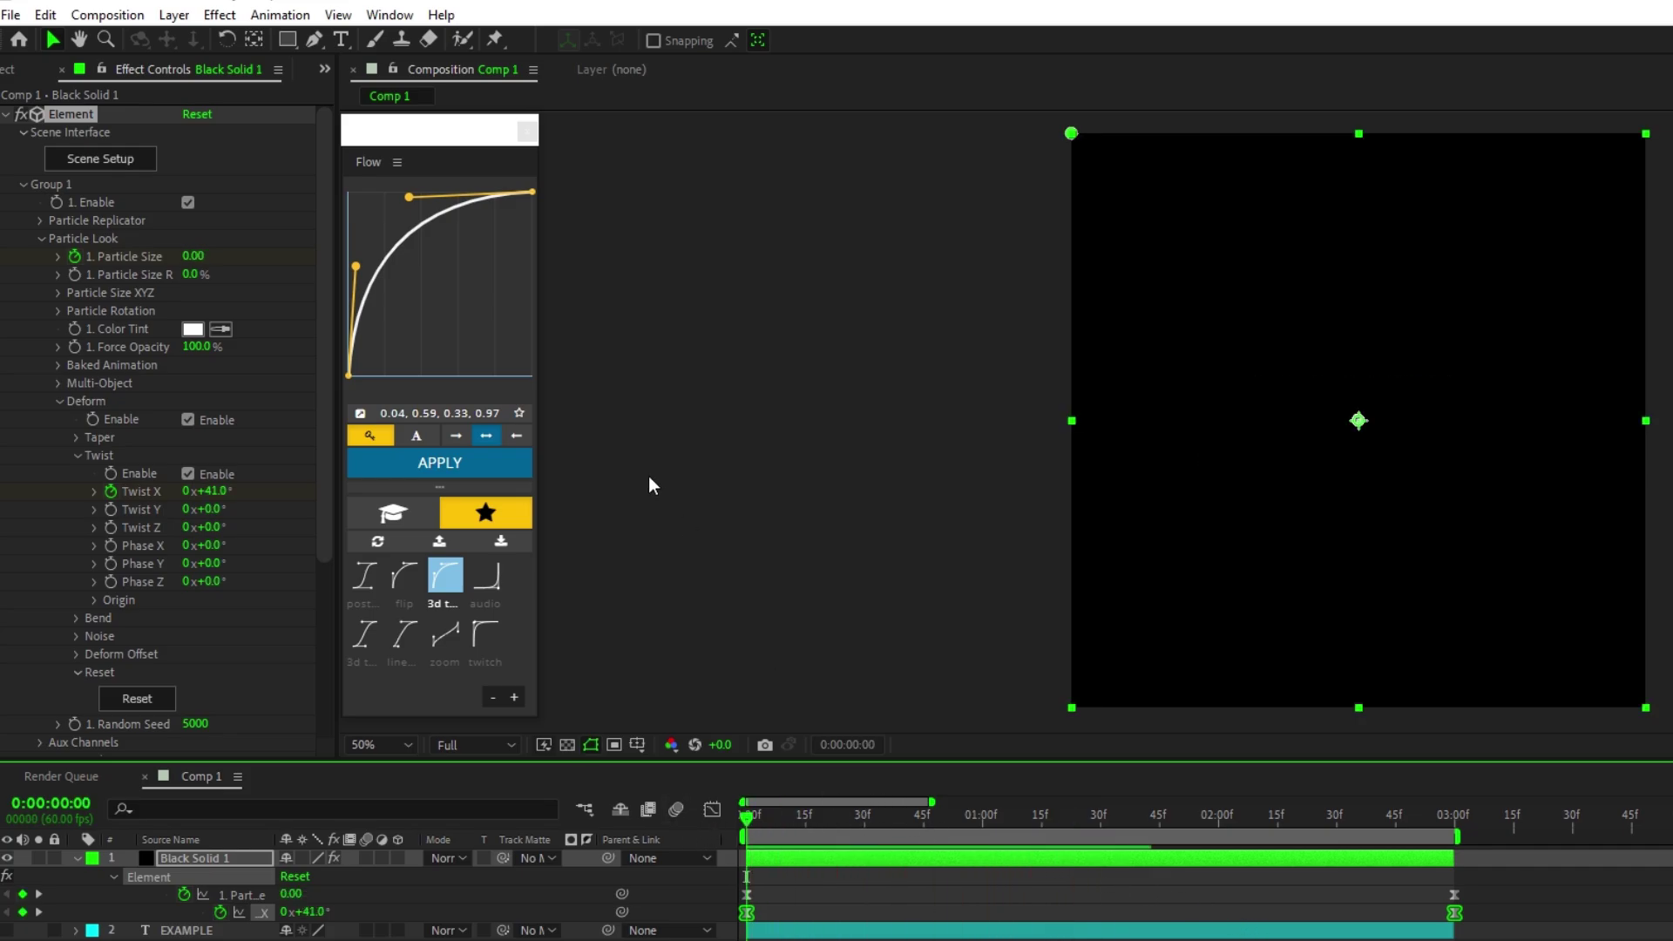
left_click(471, 470)
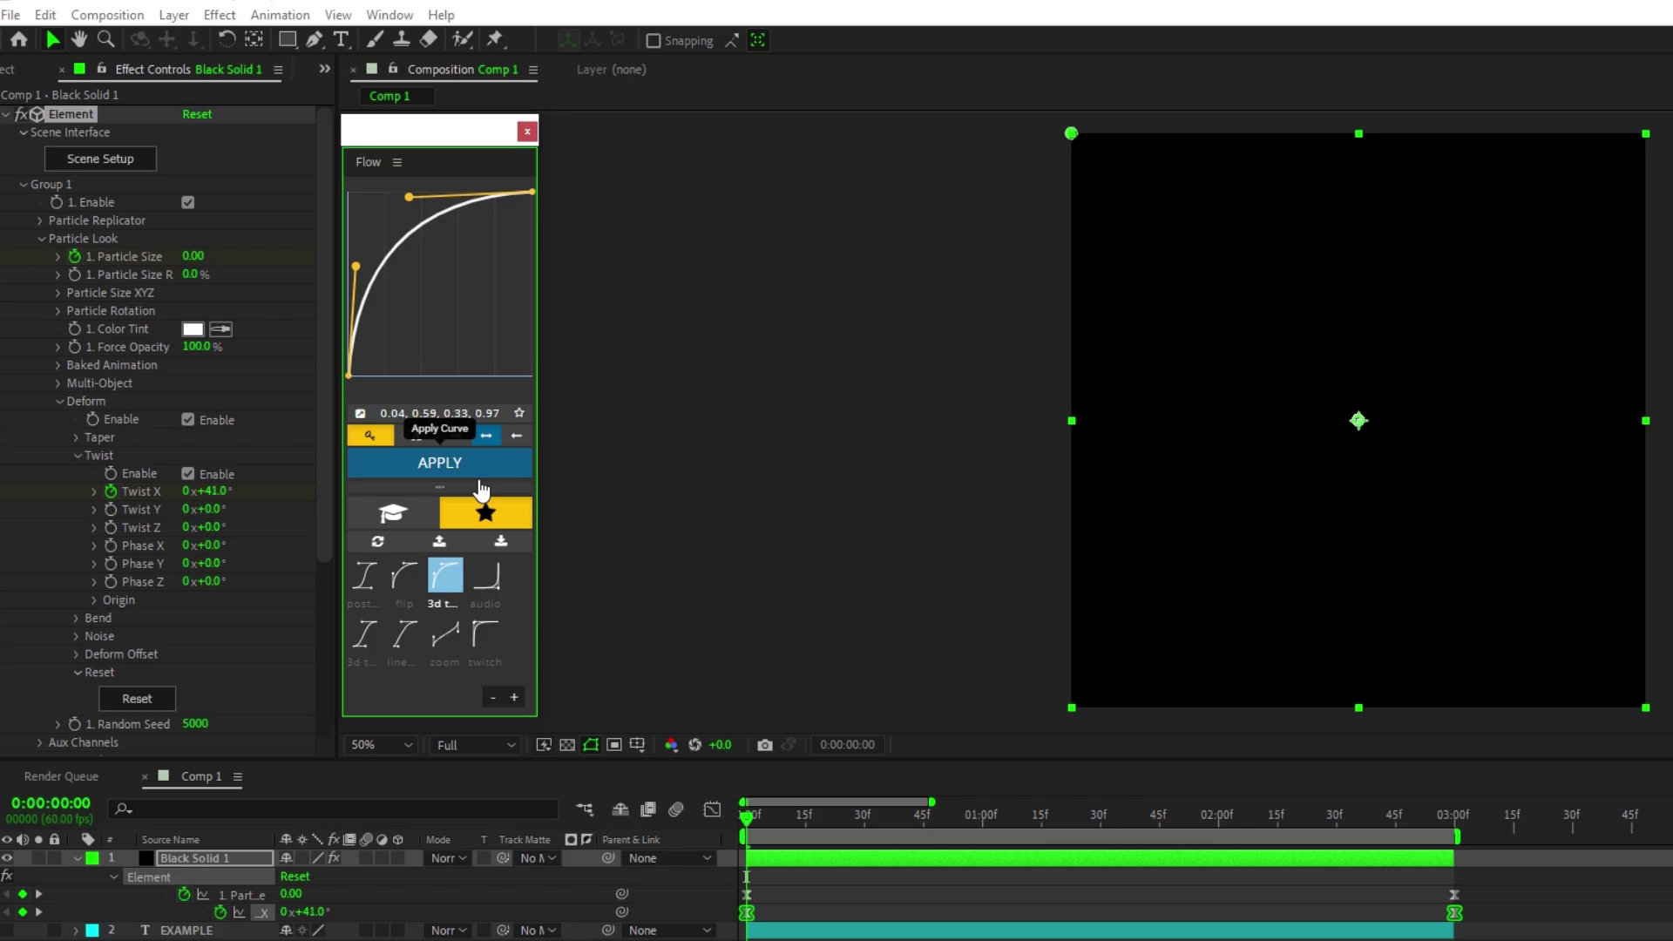
key("space")
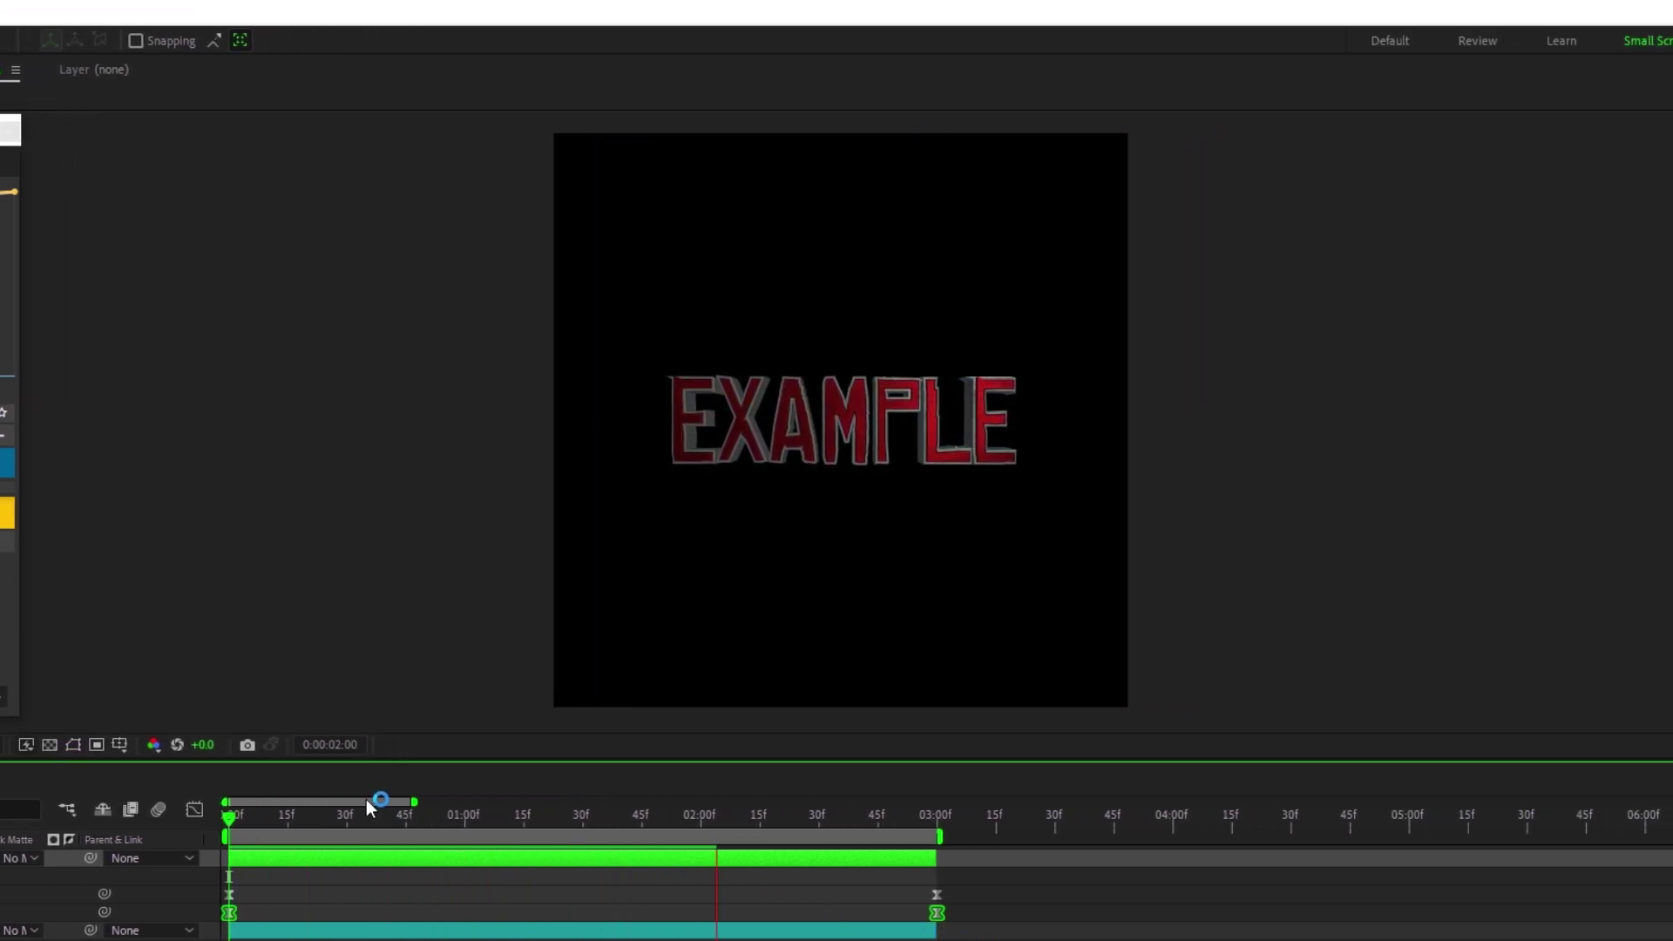
key("space")
key("space")
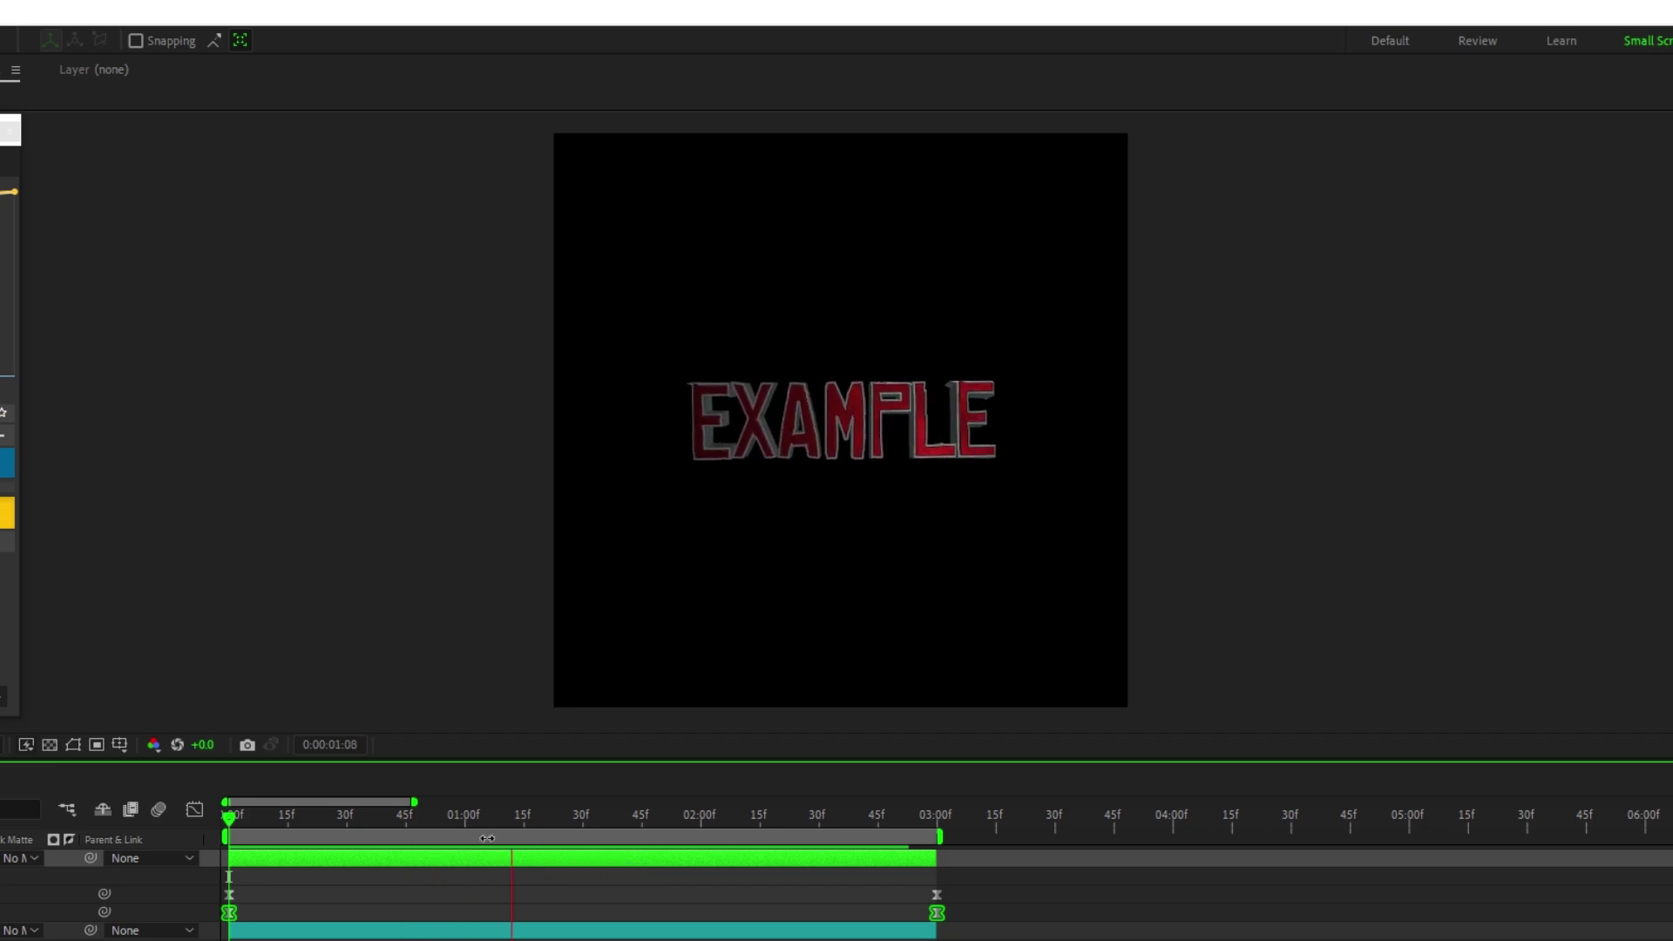
key("space")
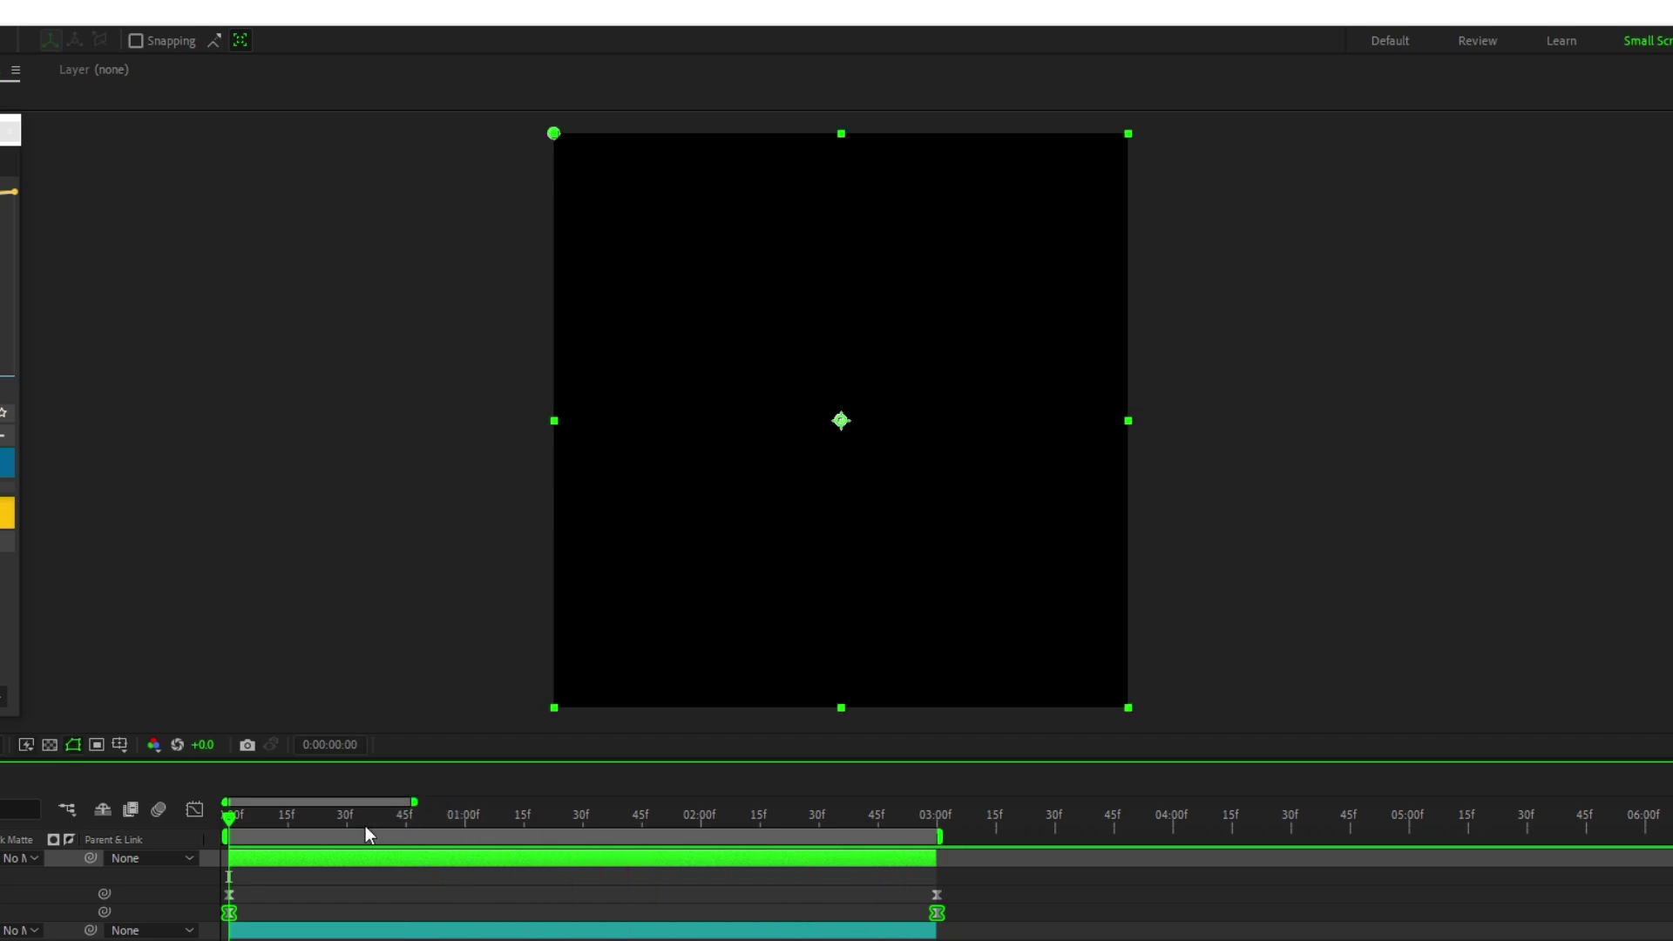
Enable Bend in Group 1's Deform settings and set the Bend Direction to 90°.
left_click(524, 826)
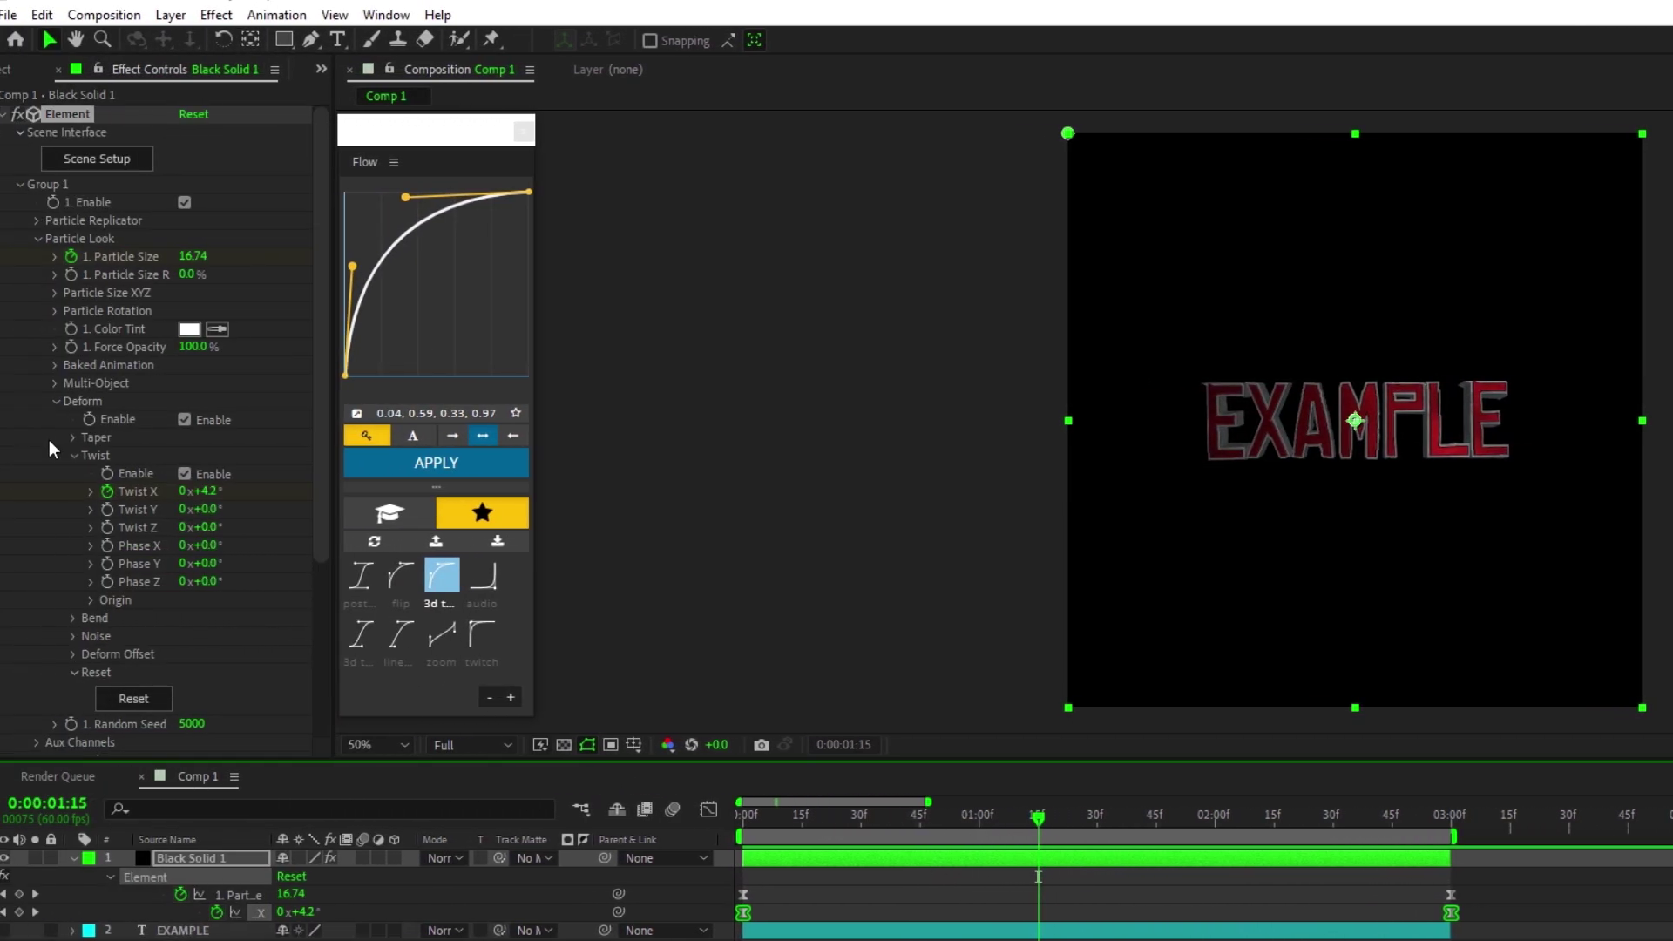
left_click(73, 455)
left_click(75, 475)
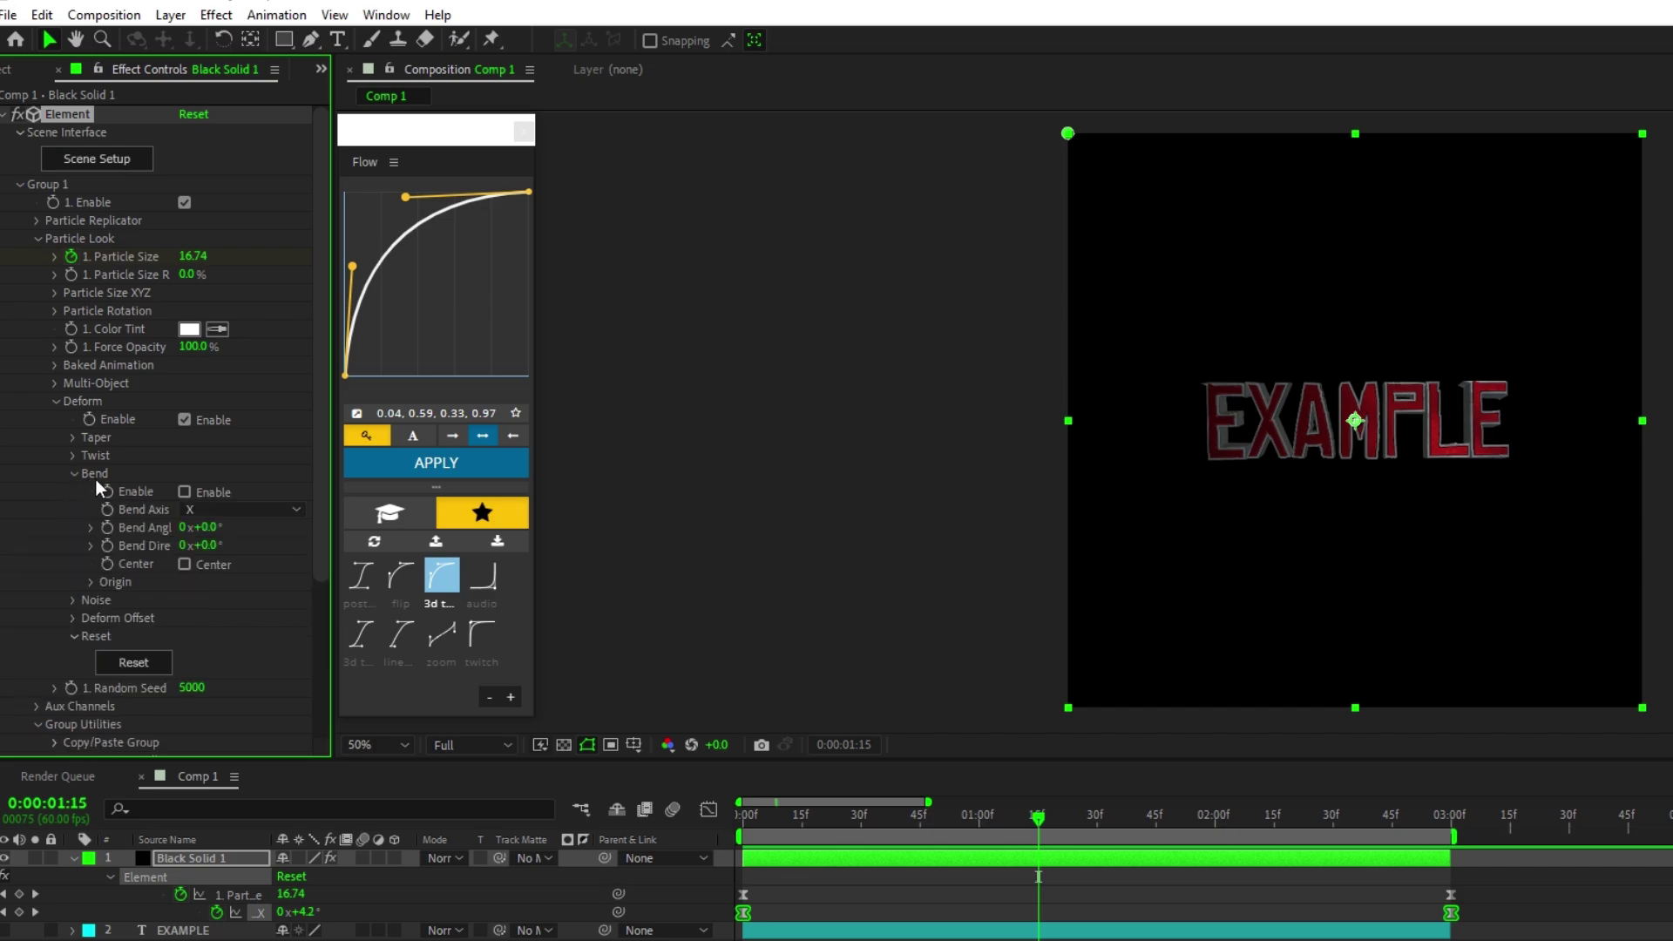
left_click(185, 491)
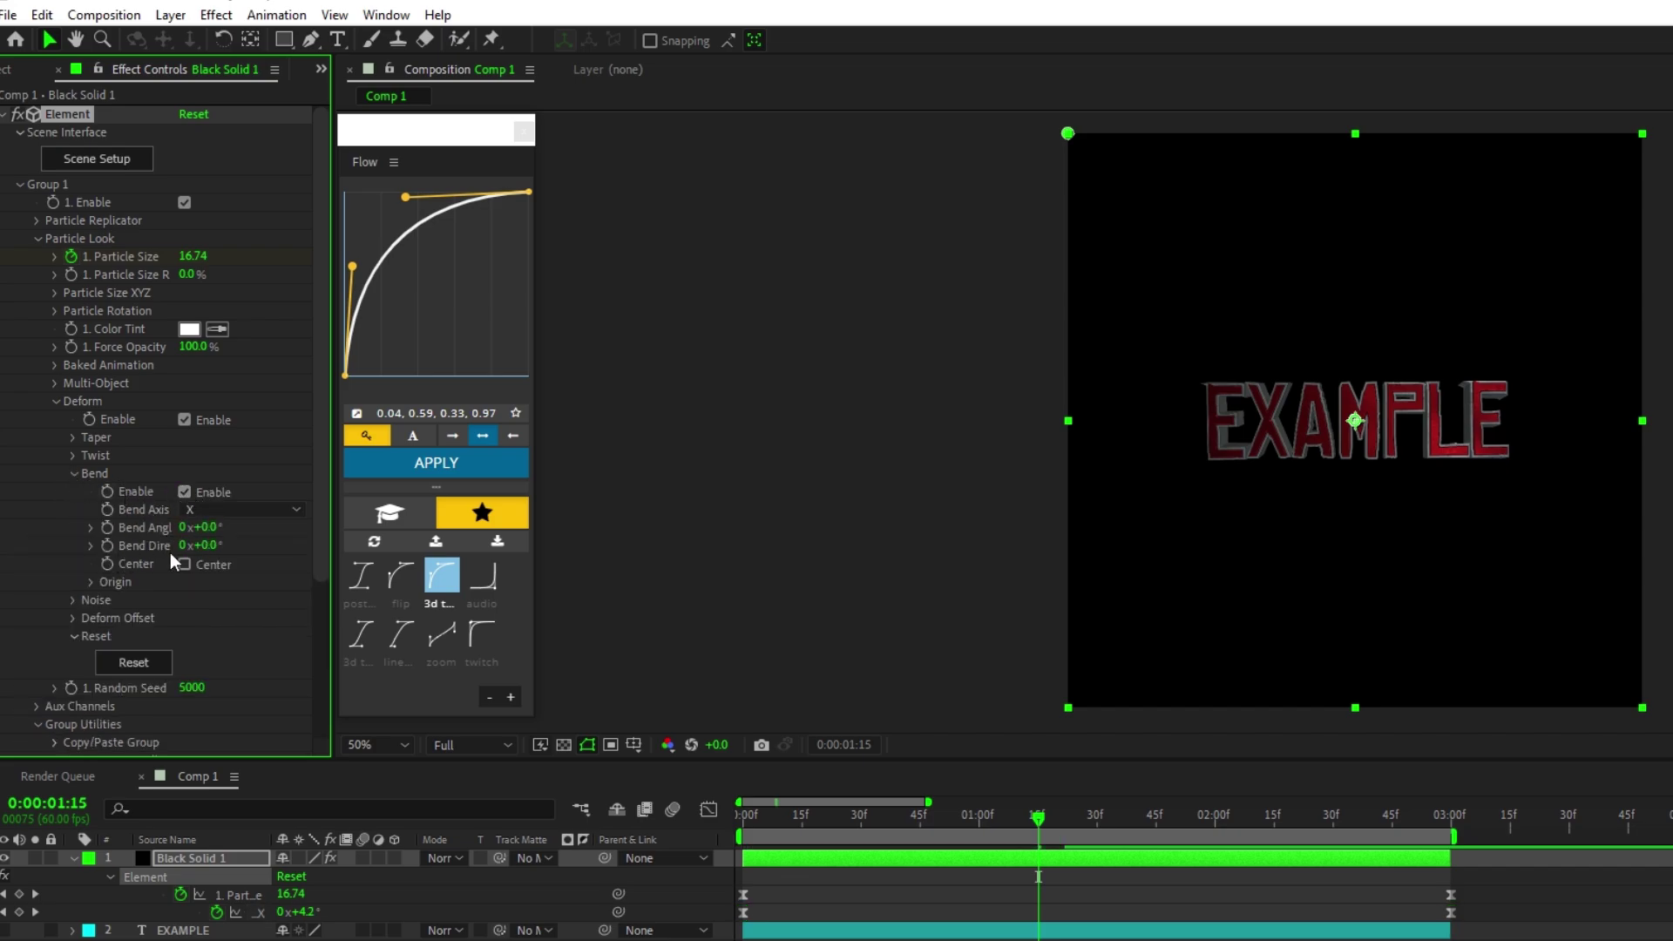
left_click(206, 547)
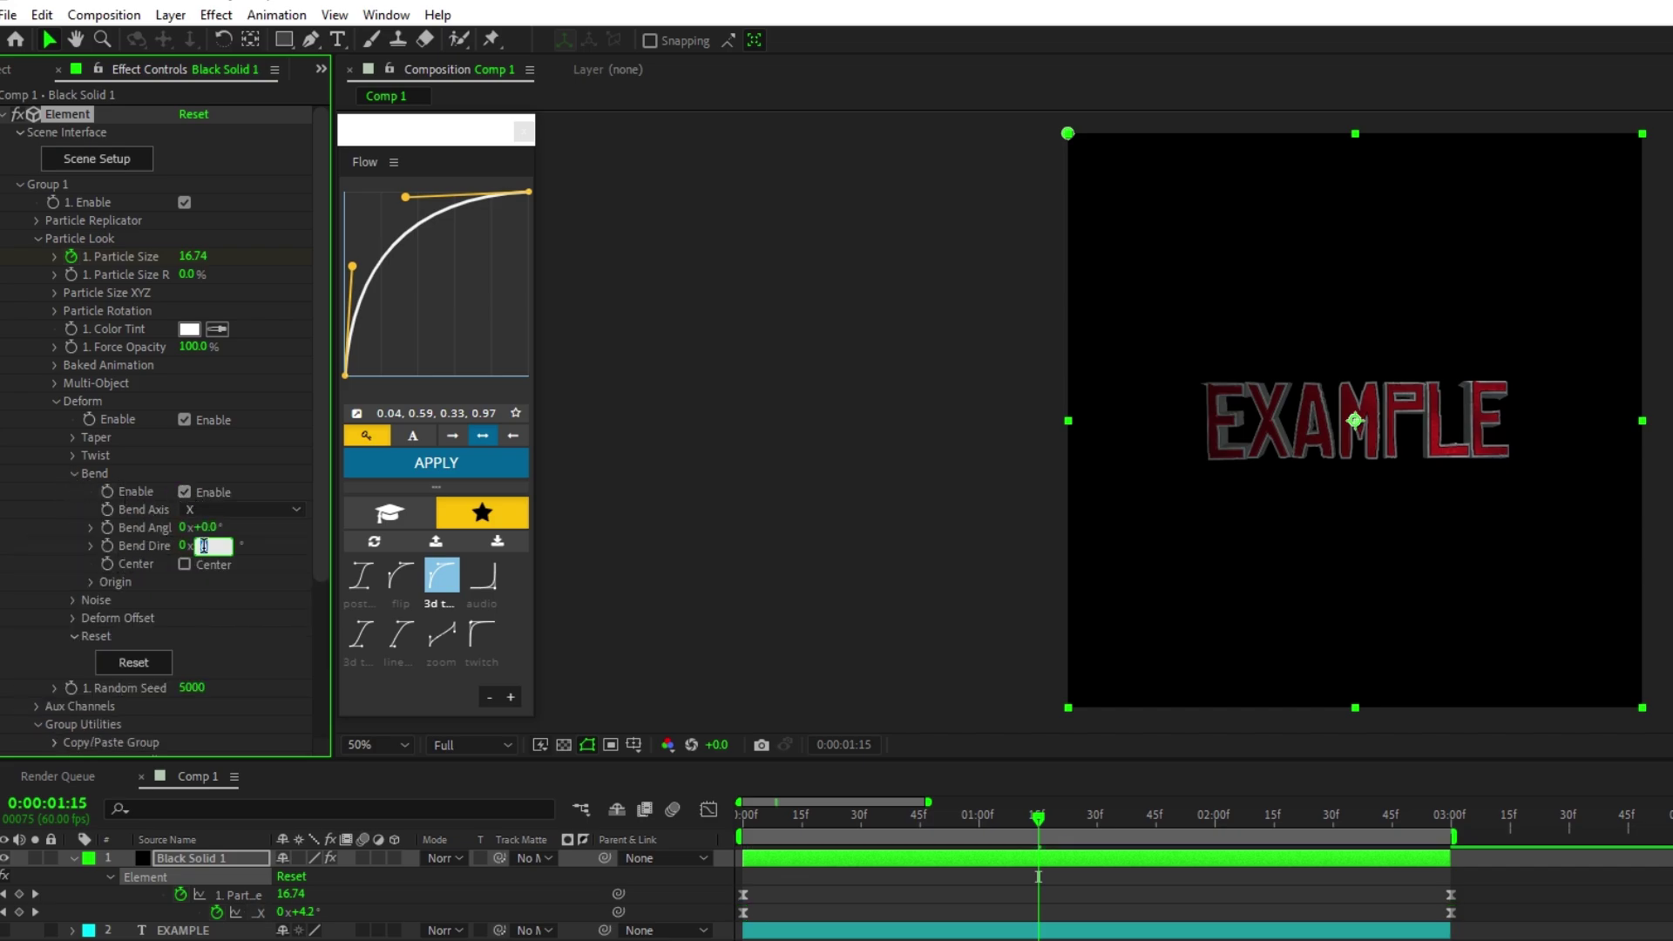
type("90")
left_click(1041, 819)
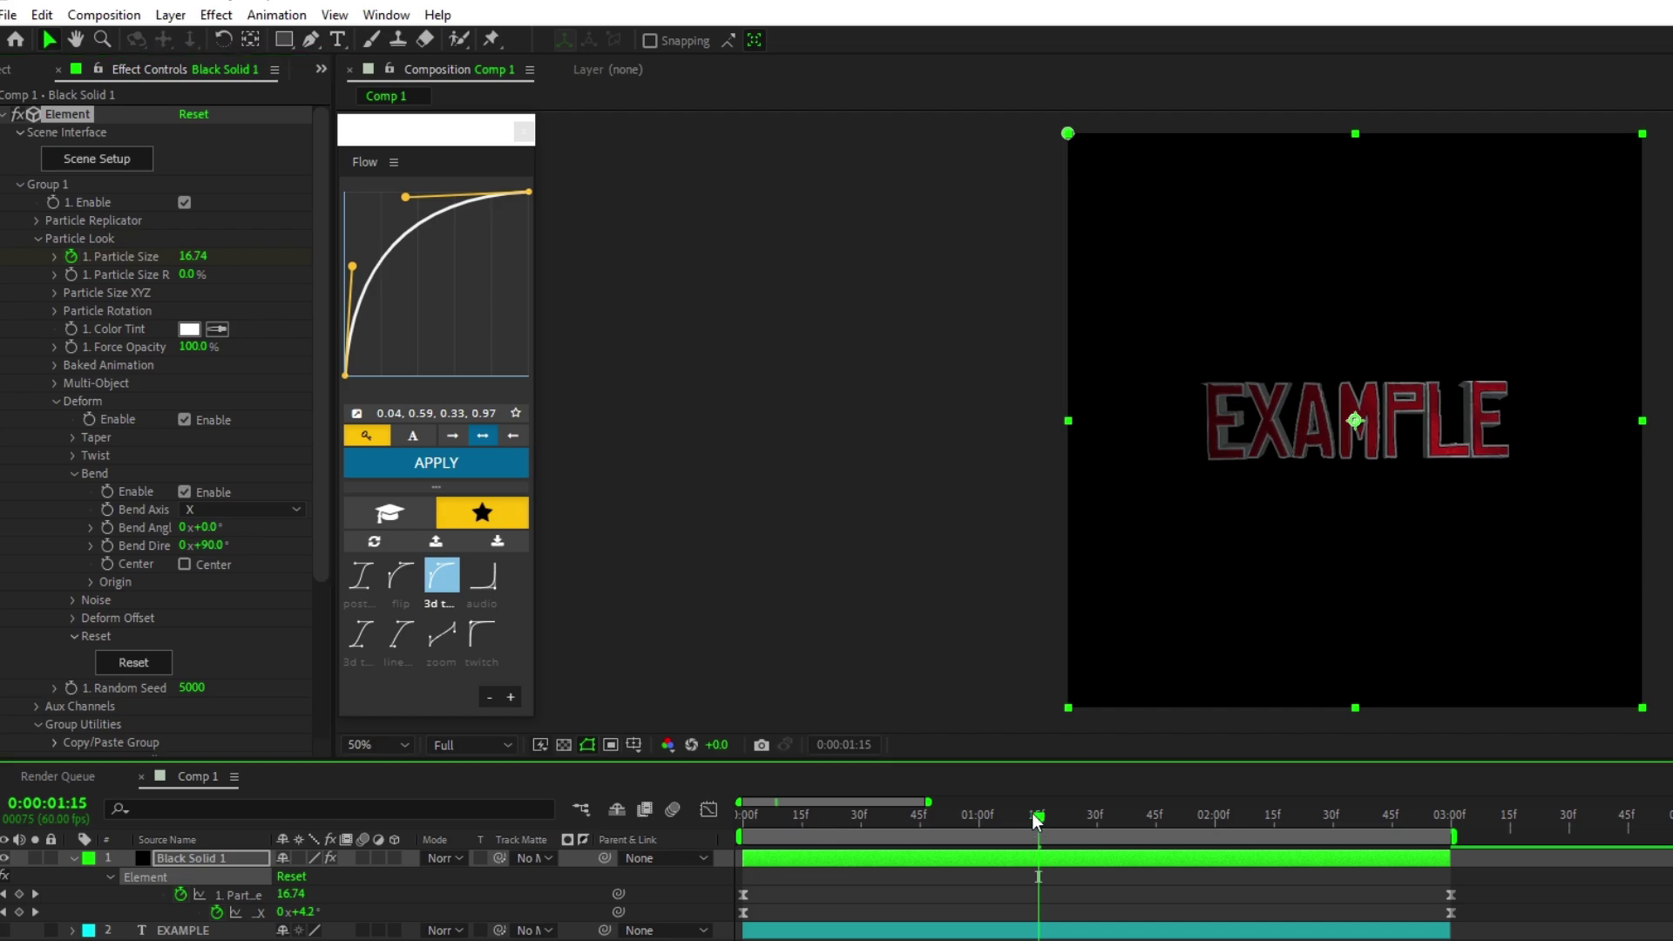
Keyframe the Bend Angle at 219° and move that keyframe to the first frame.
left_click(108, 529)
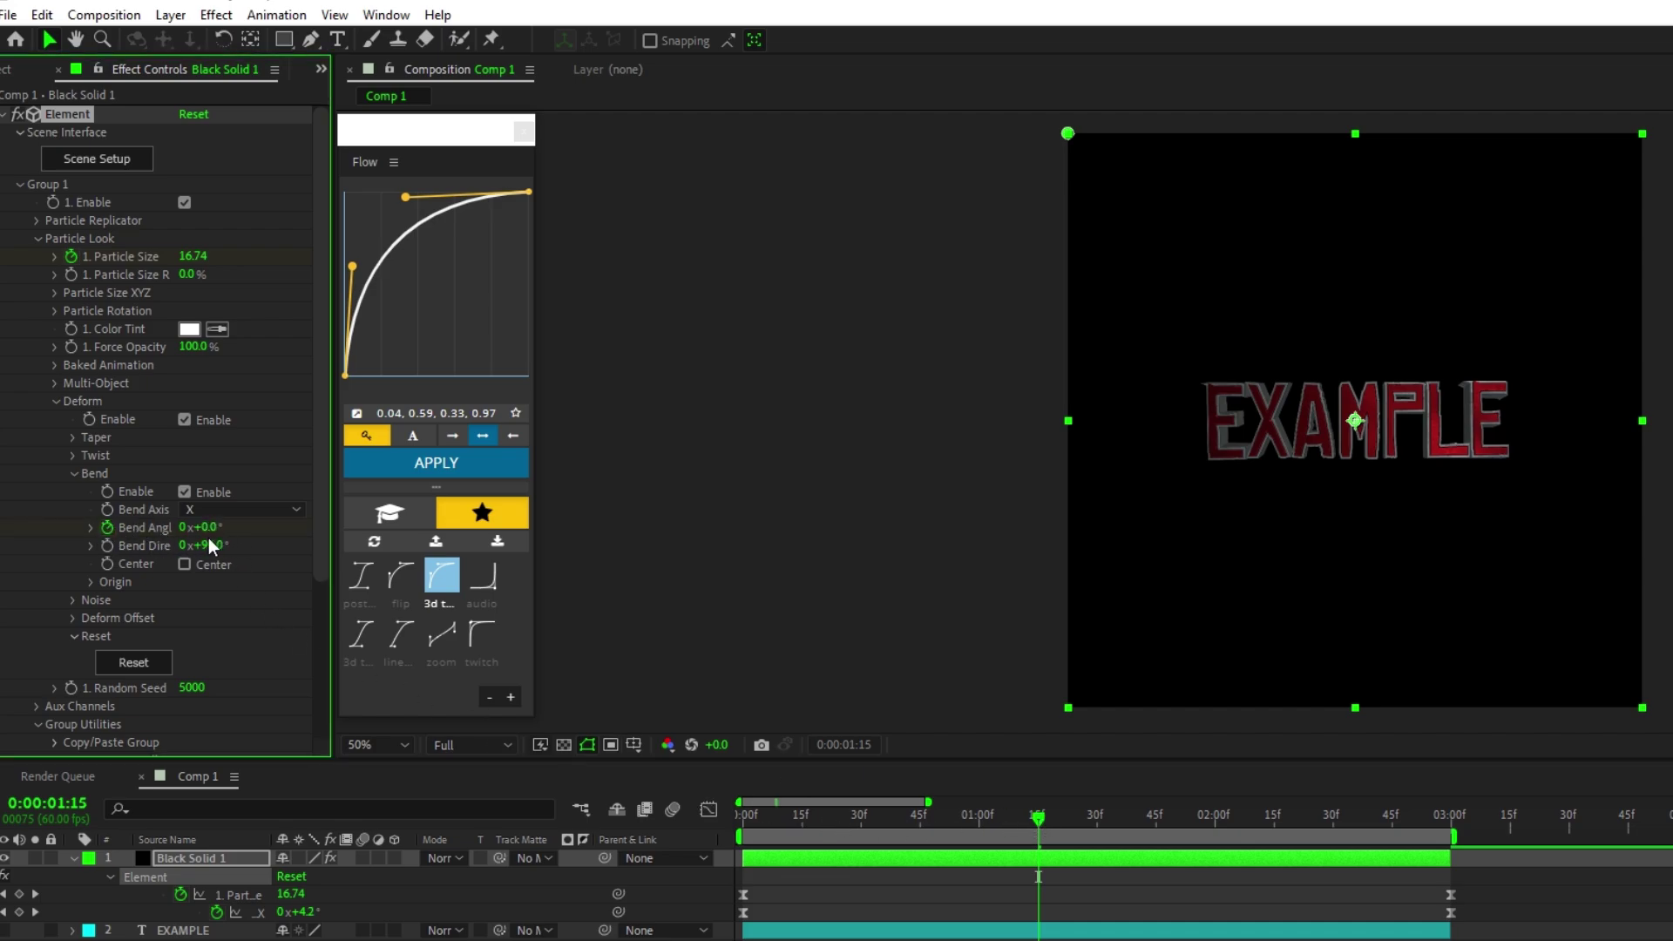
left_click_drag(206, 527, 447, 536)
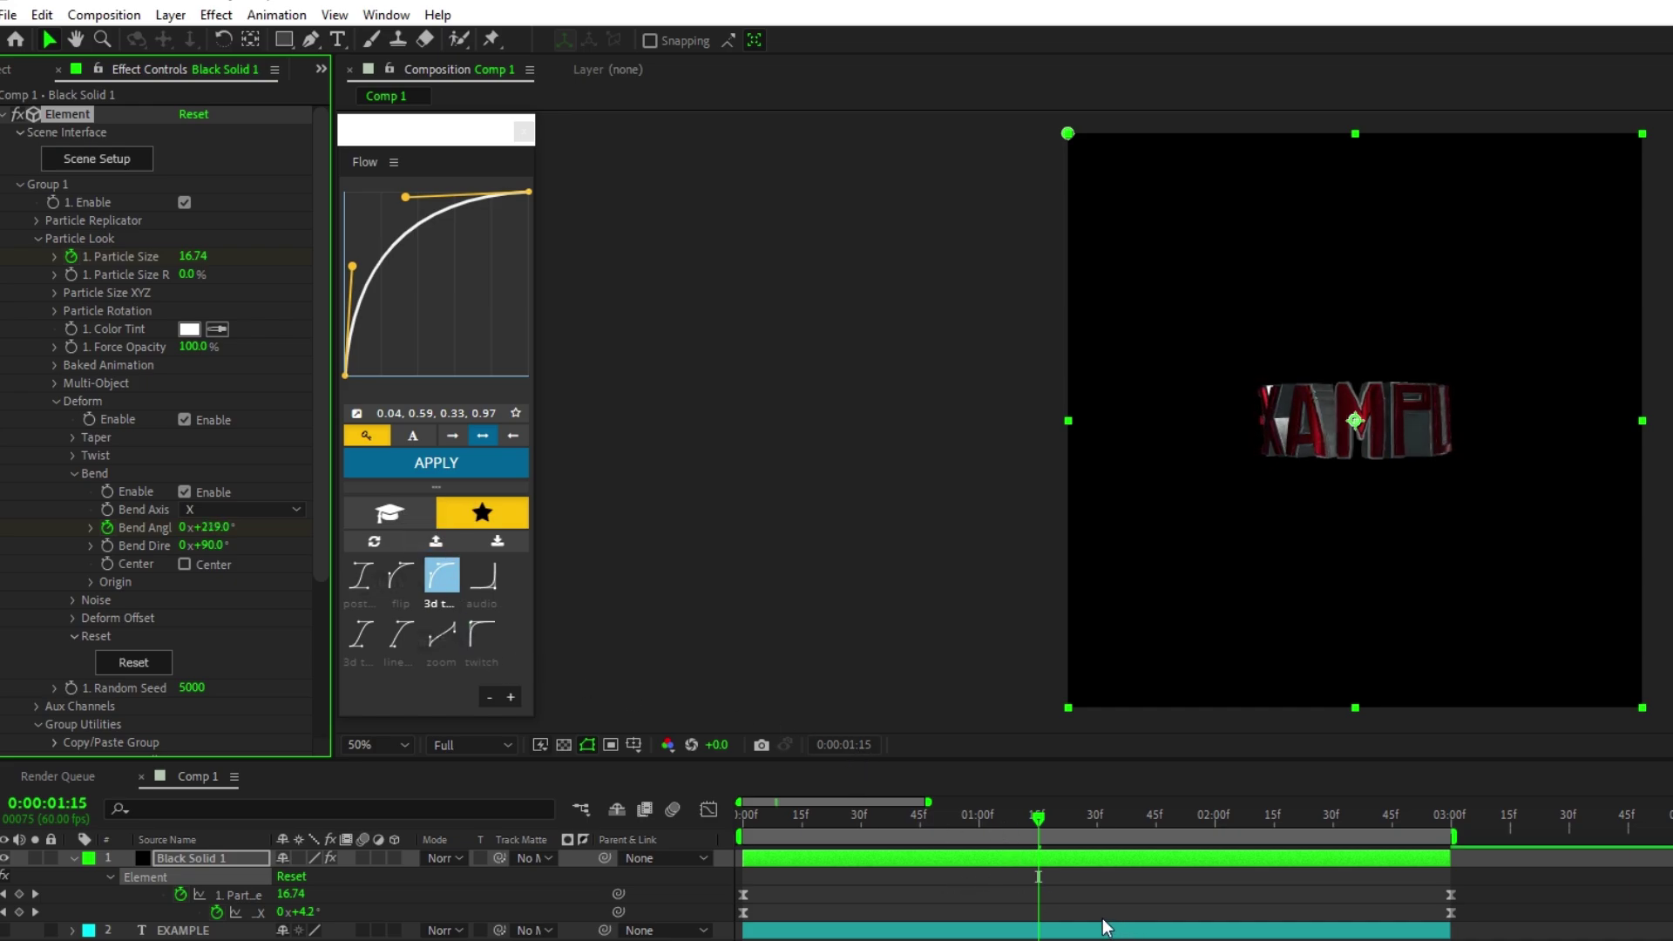
key("u")
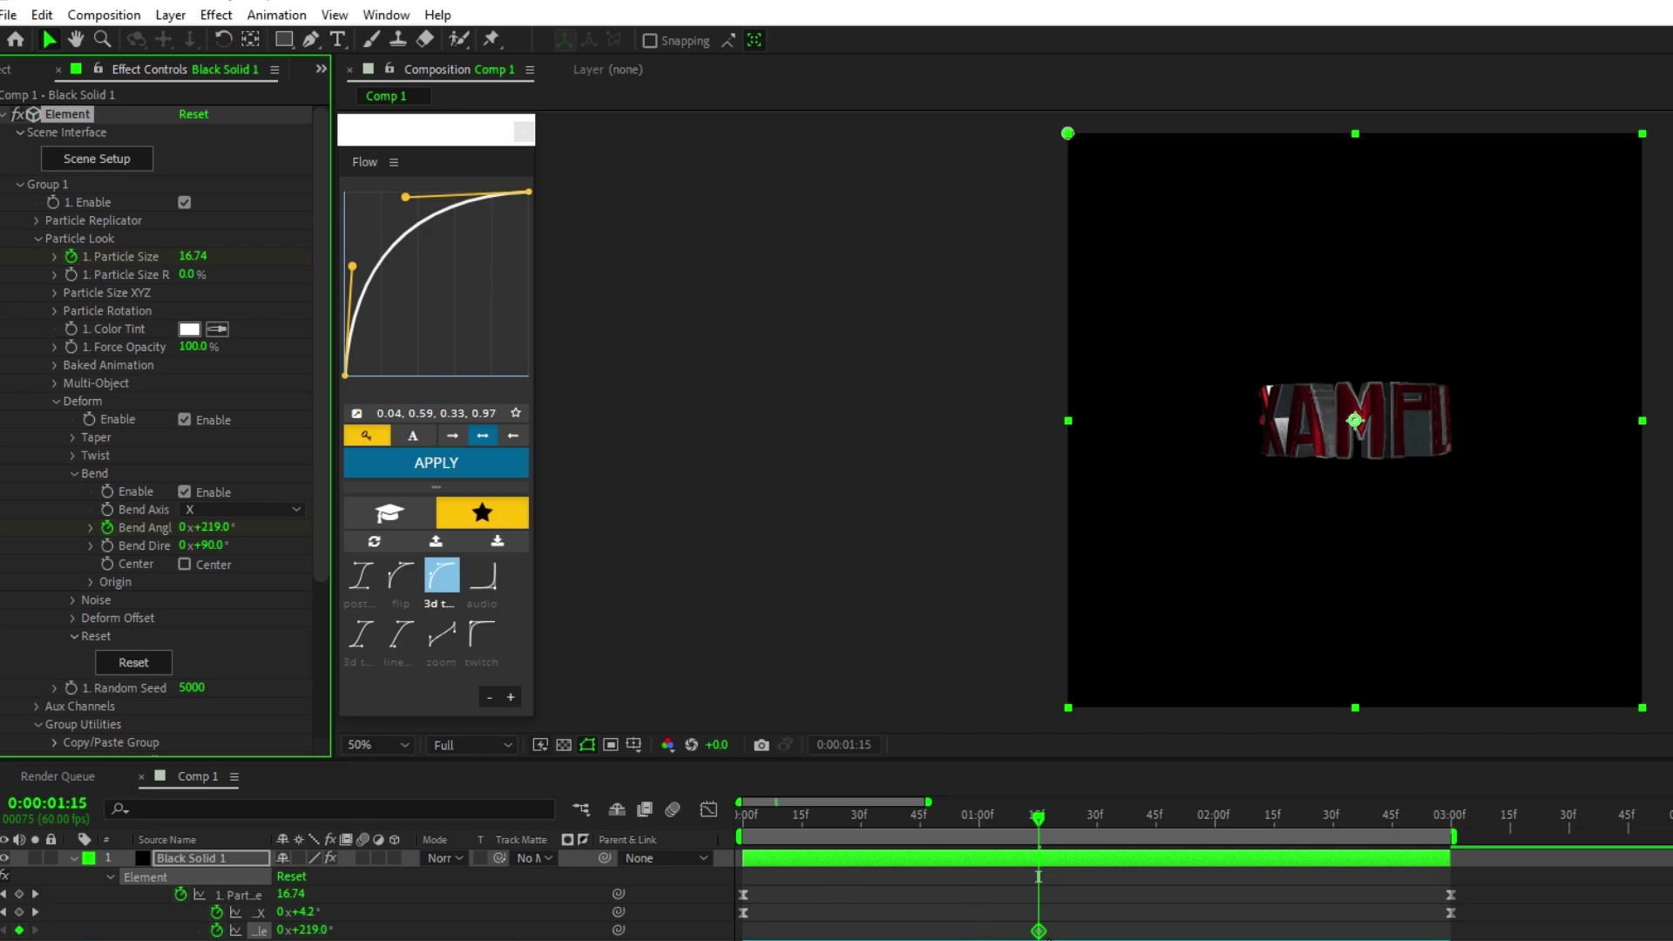
left_click_drag(1038, 931, 748, 931)
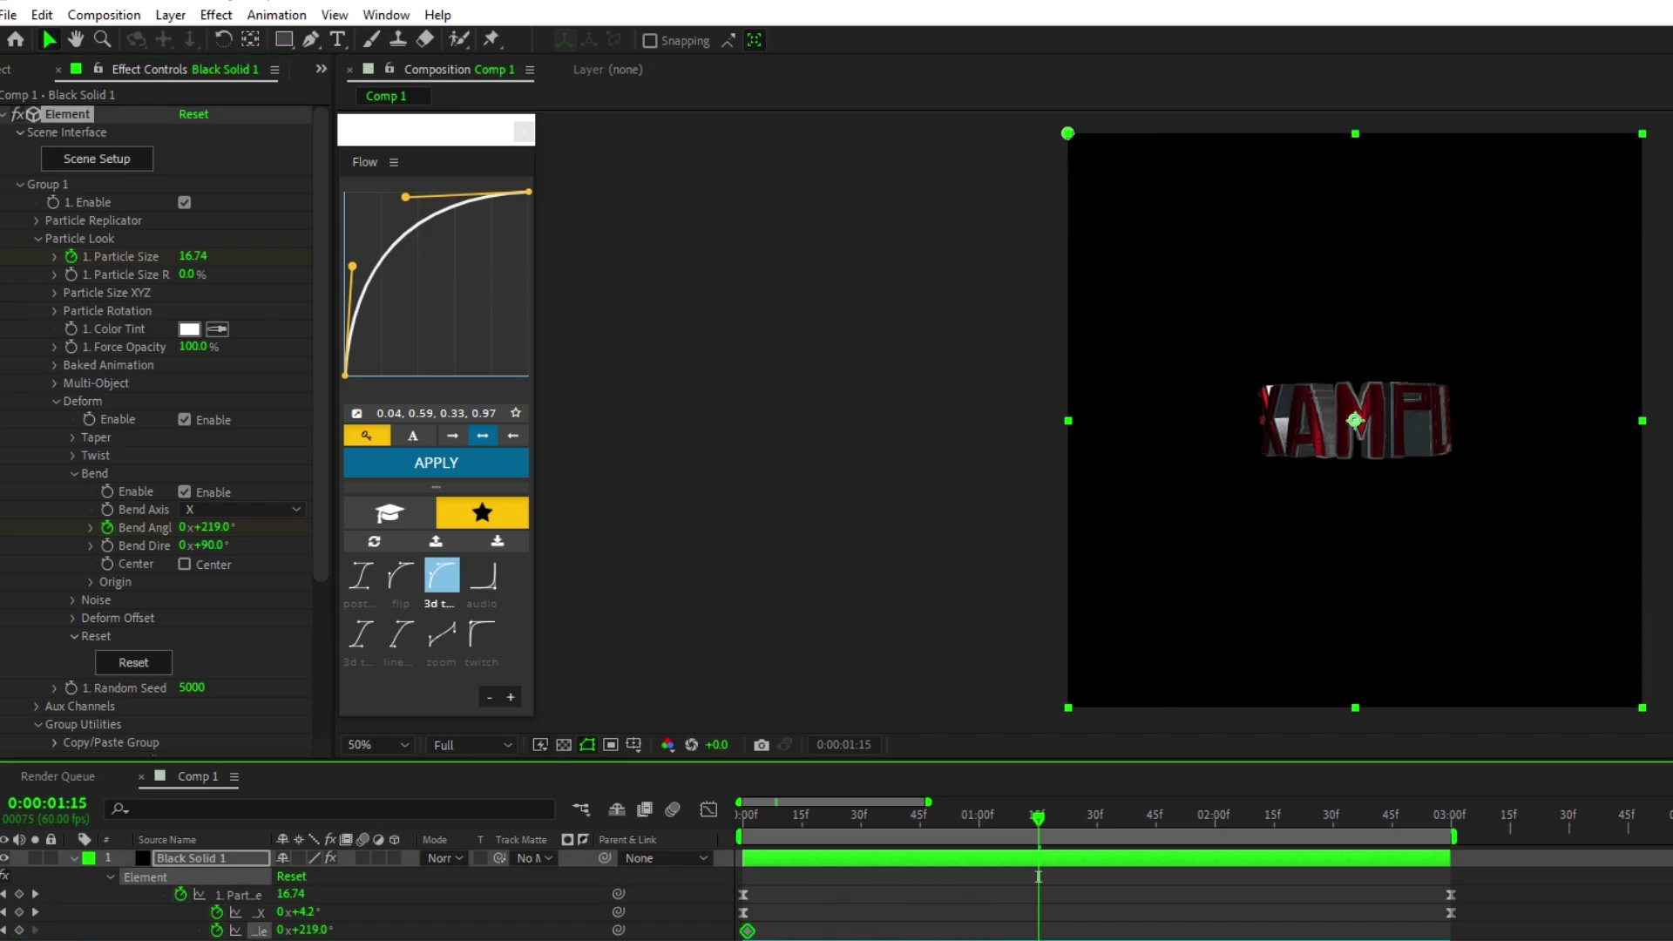
Add a second Bend Angle keyframe at 0° and move it to the layer's end at 3 seconds.
left_click(215, 531)
type("0")
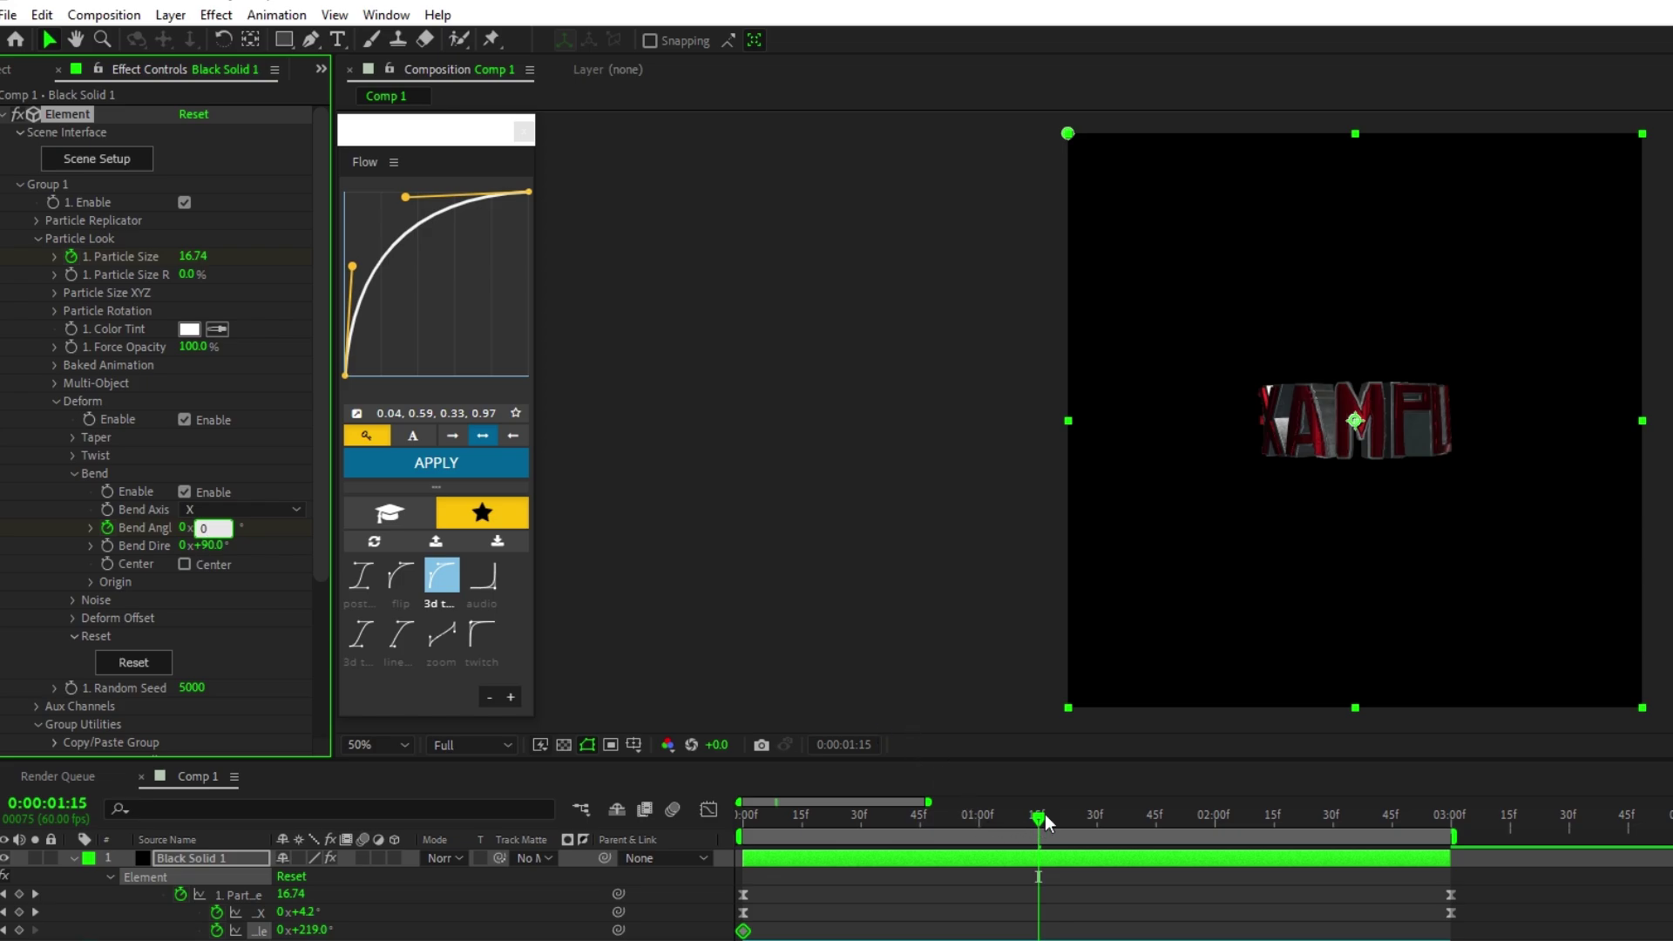
key("Return")
left_click_drag(1038, 931, 1436, 931)
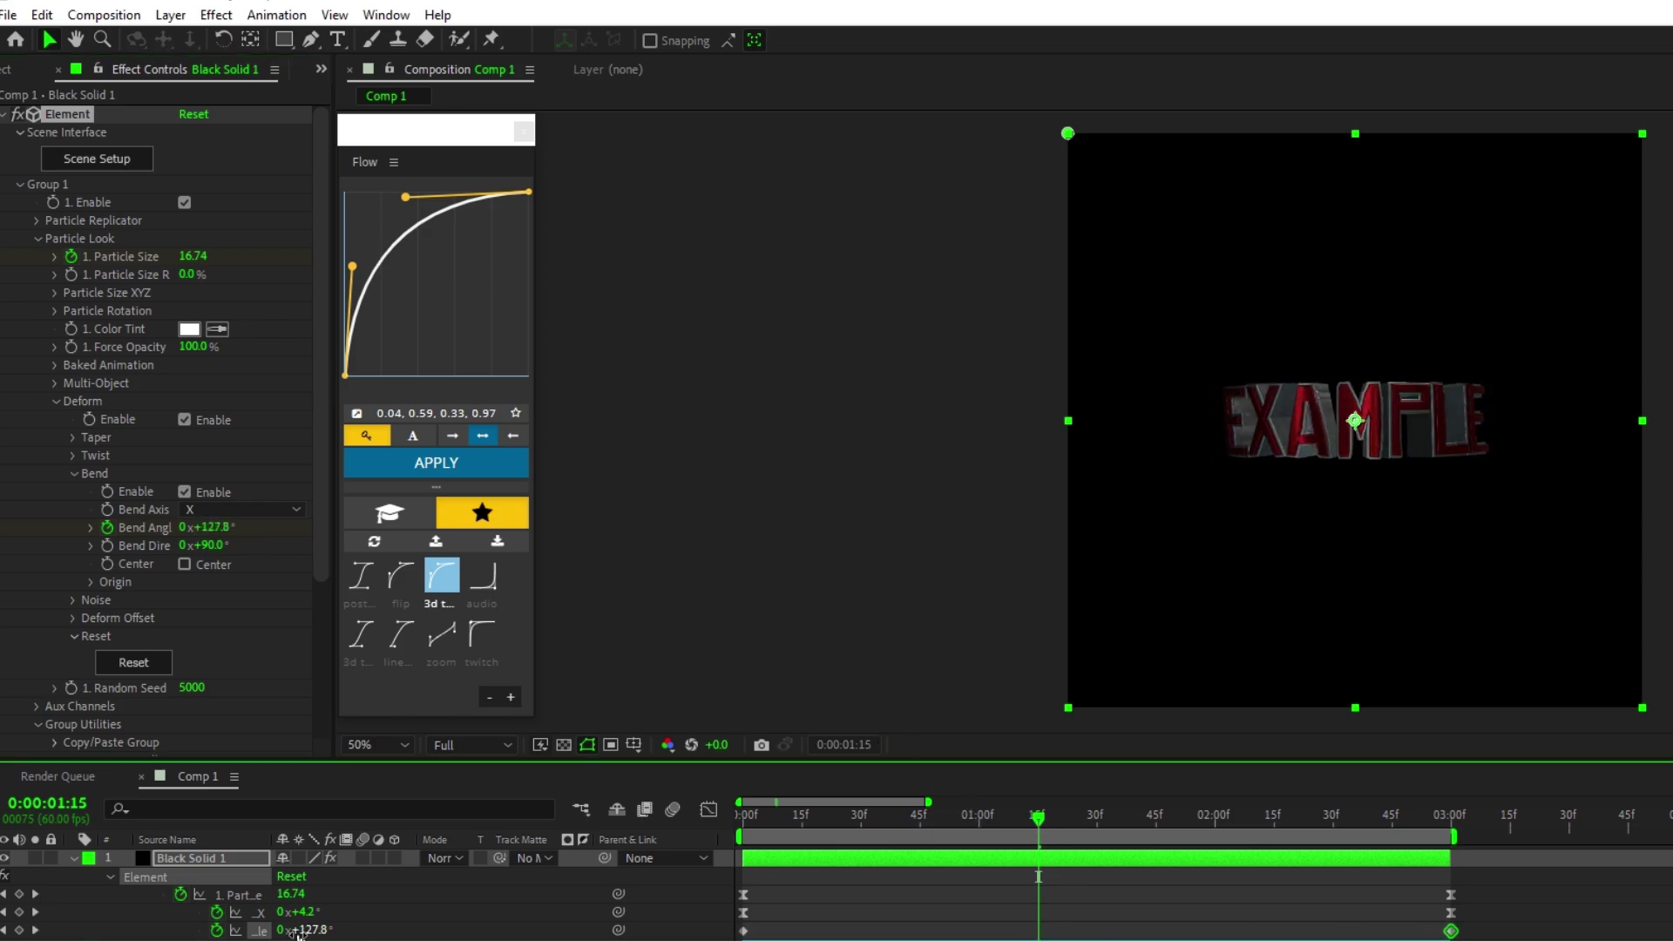
Easy-ease the Bend Angle keyframes, apply the Flow curve 0.04, 0.59, 0.33, 0.97 and preview the bending text.
left_click(259, 931)
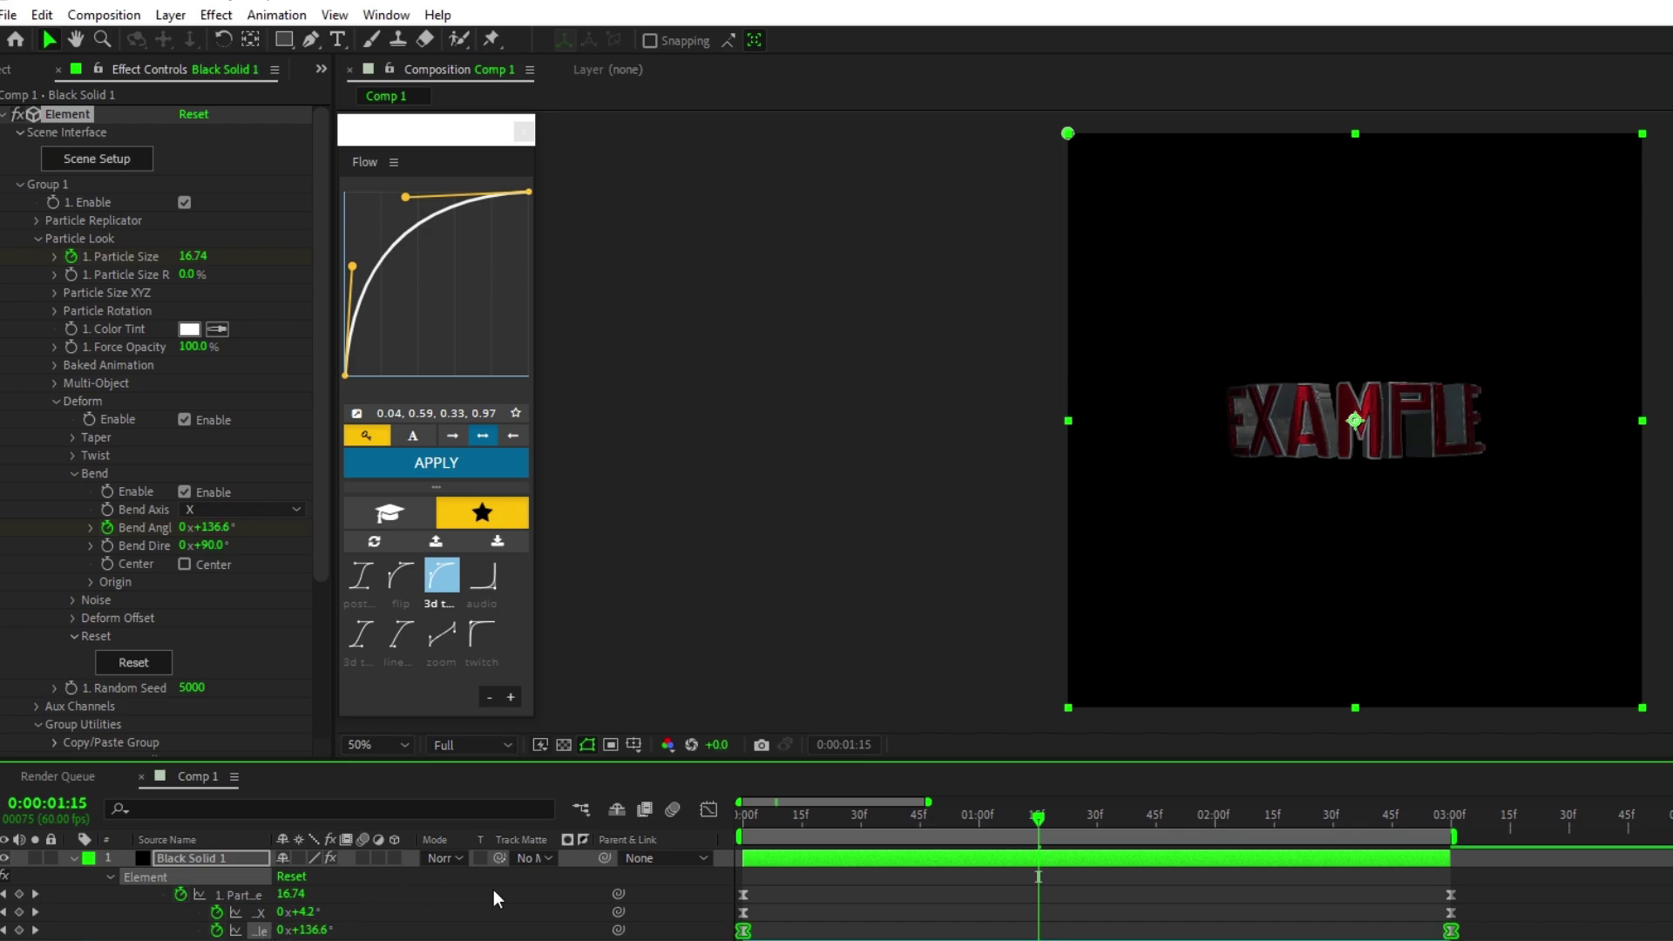
left_click(457, 470)
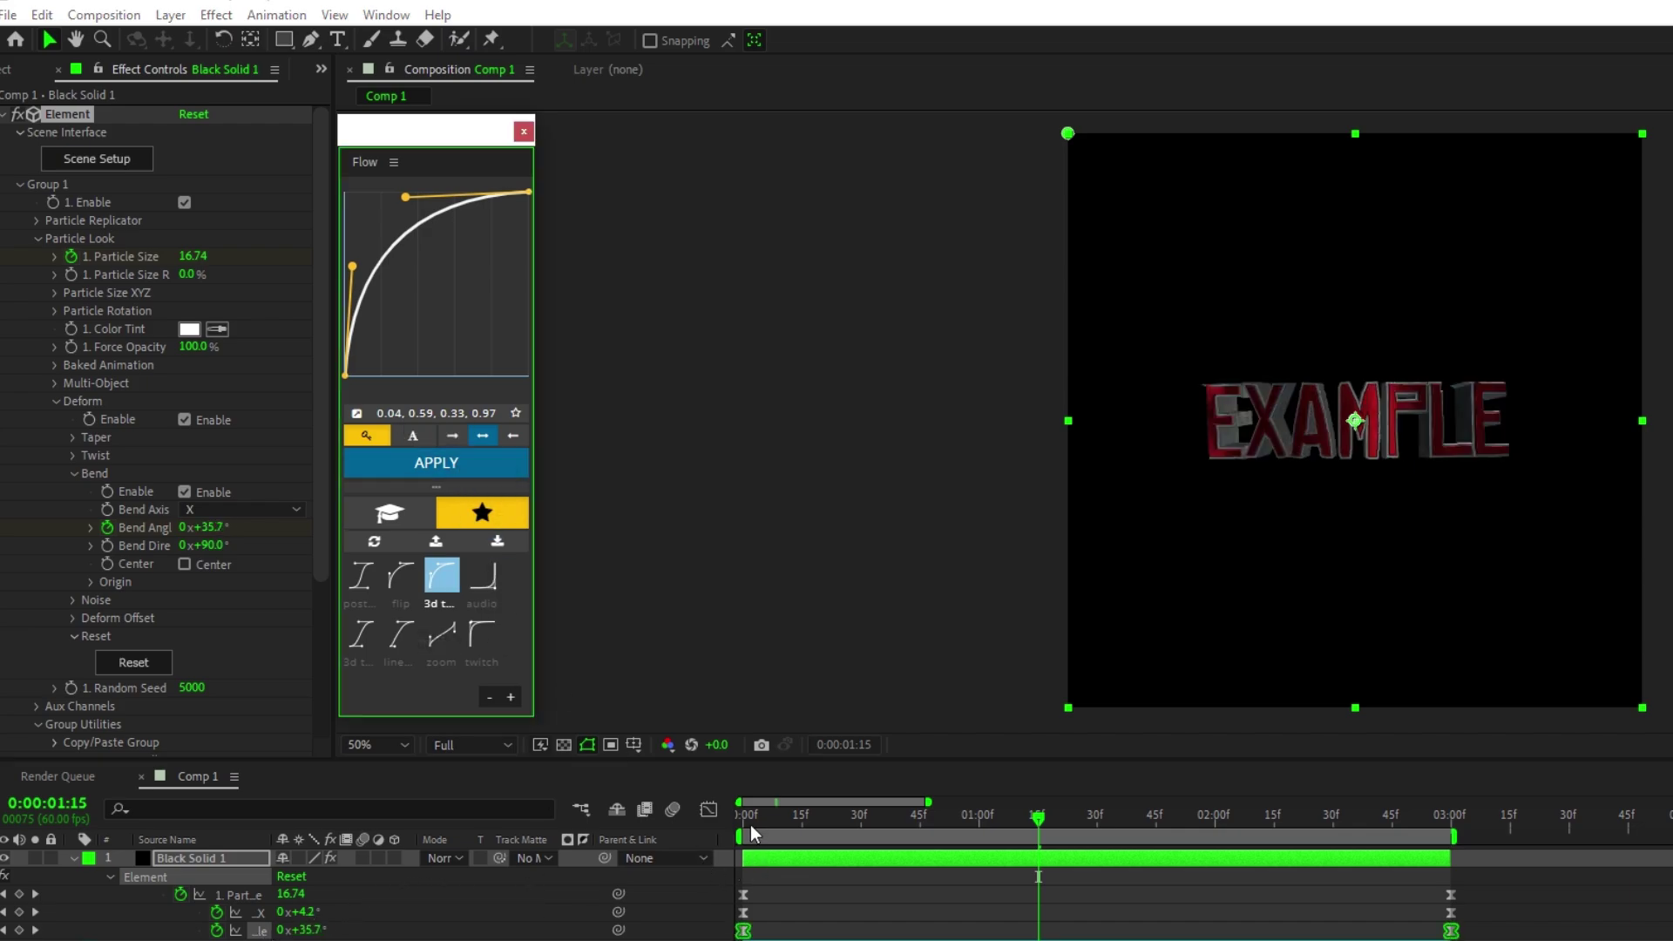
key("space")
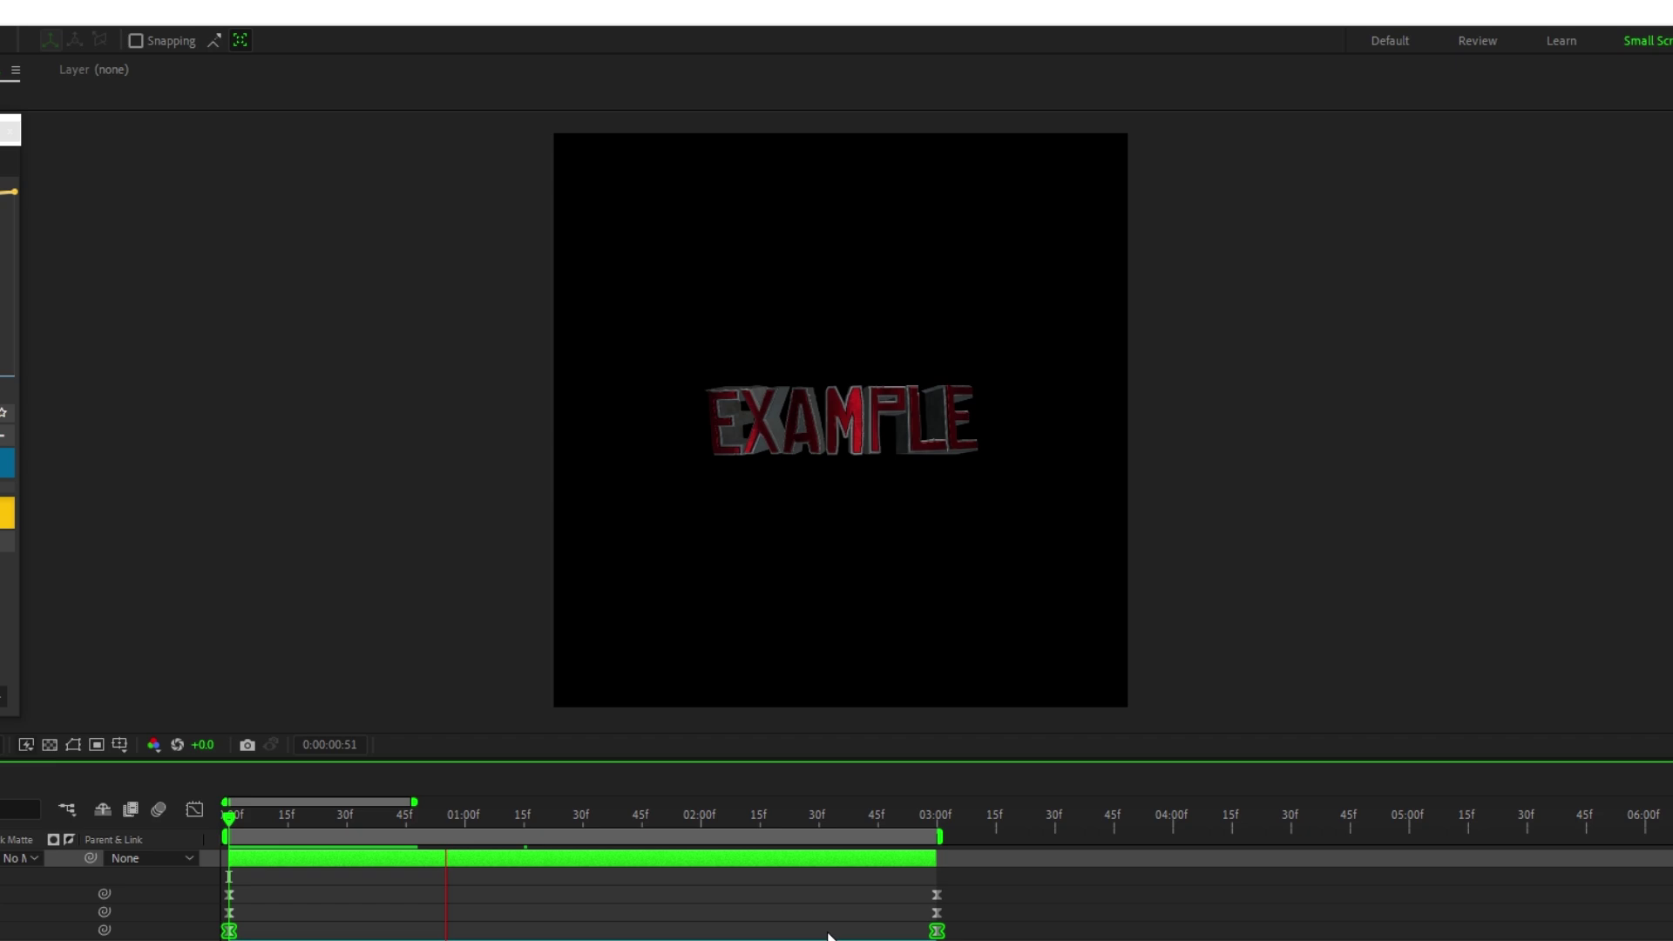
left_click(483, 871)
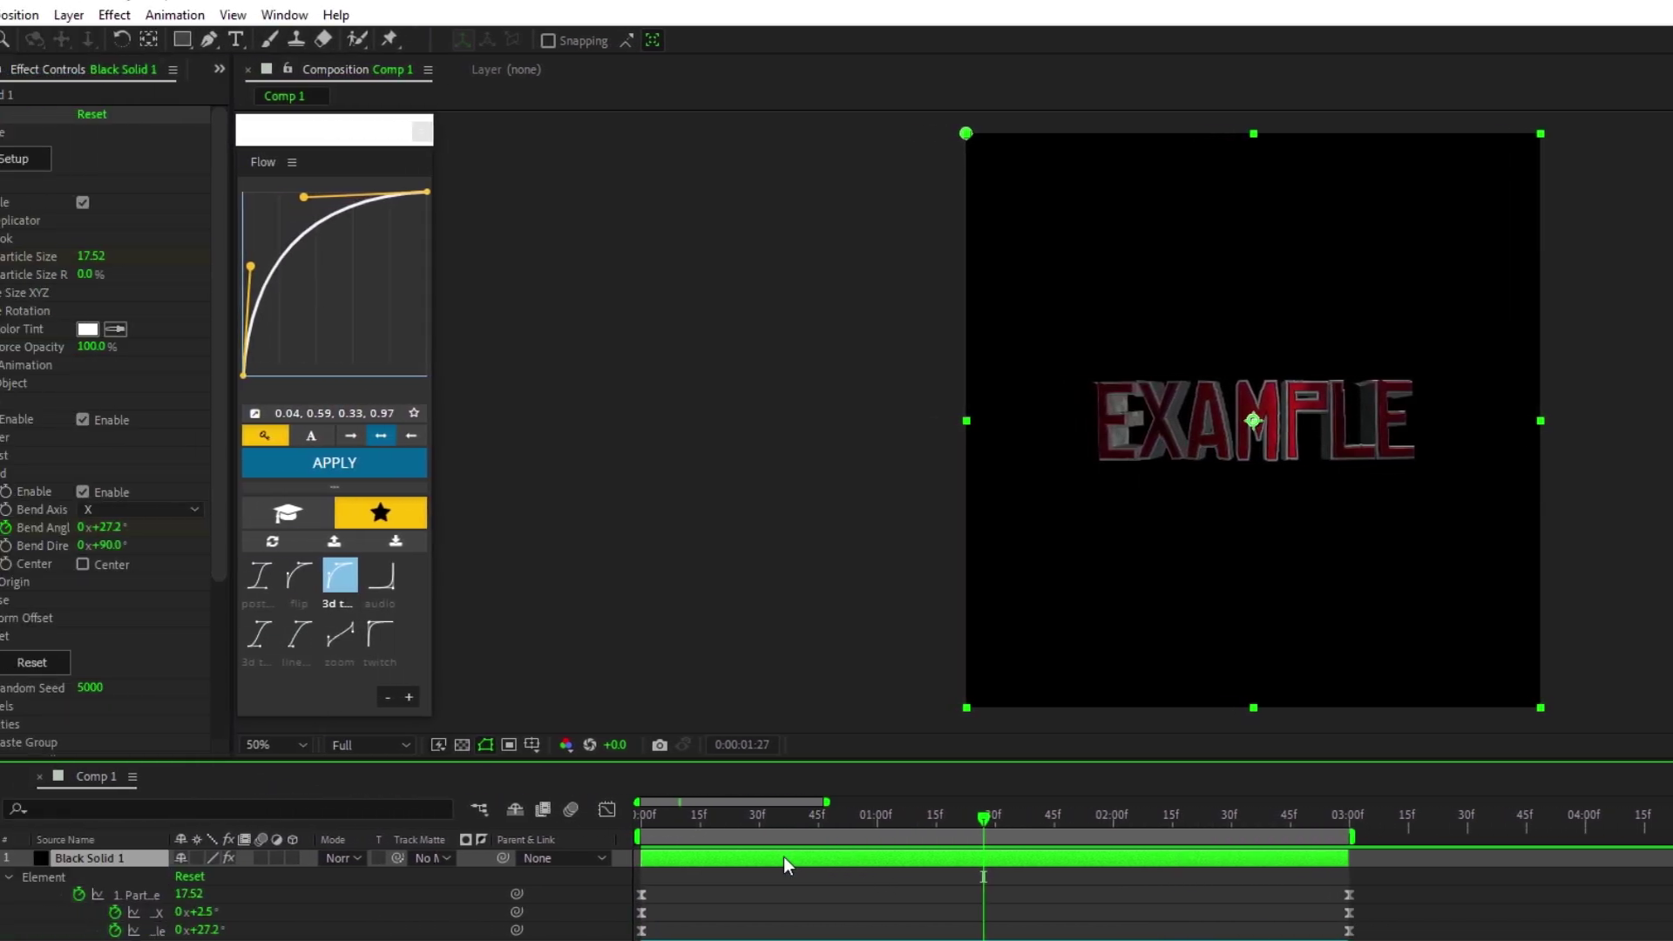
Enable Multi-Object for Group 1, keyframe the rotation value below Z Rotation at -26° and move that keyframe to the first frame.
left_click(60, 403)
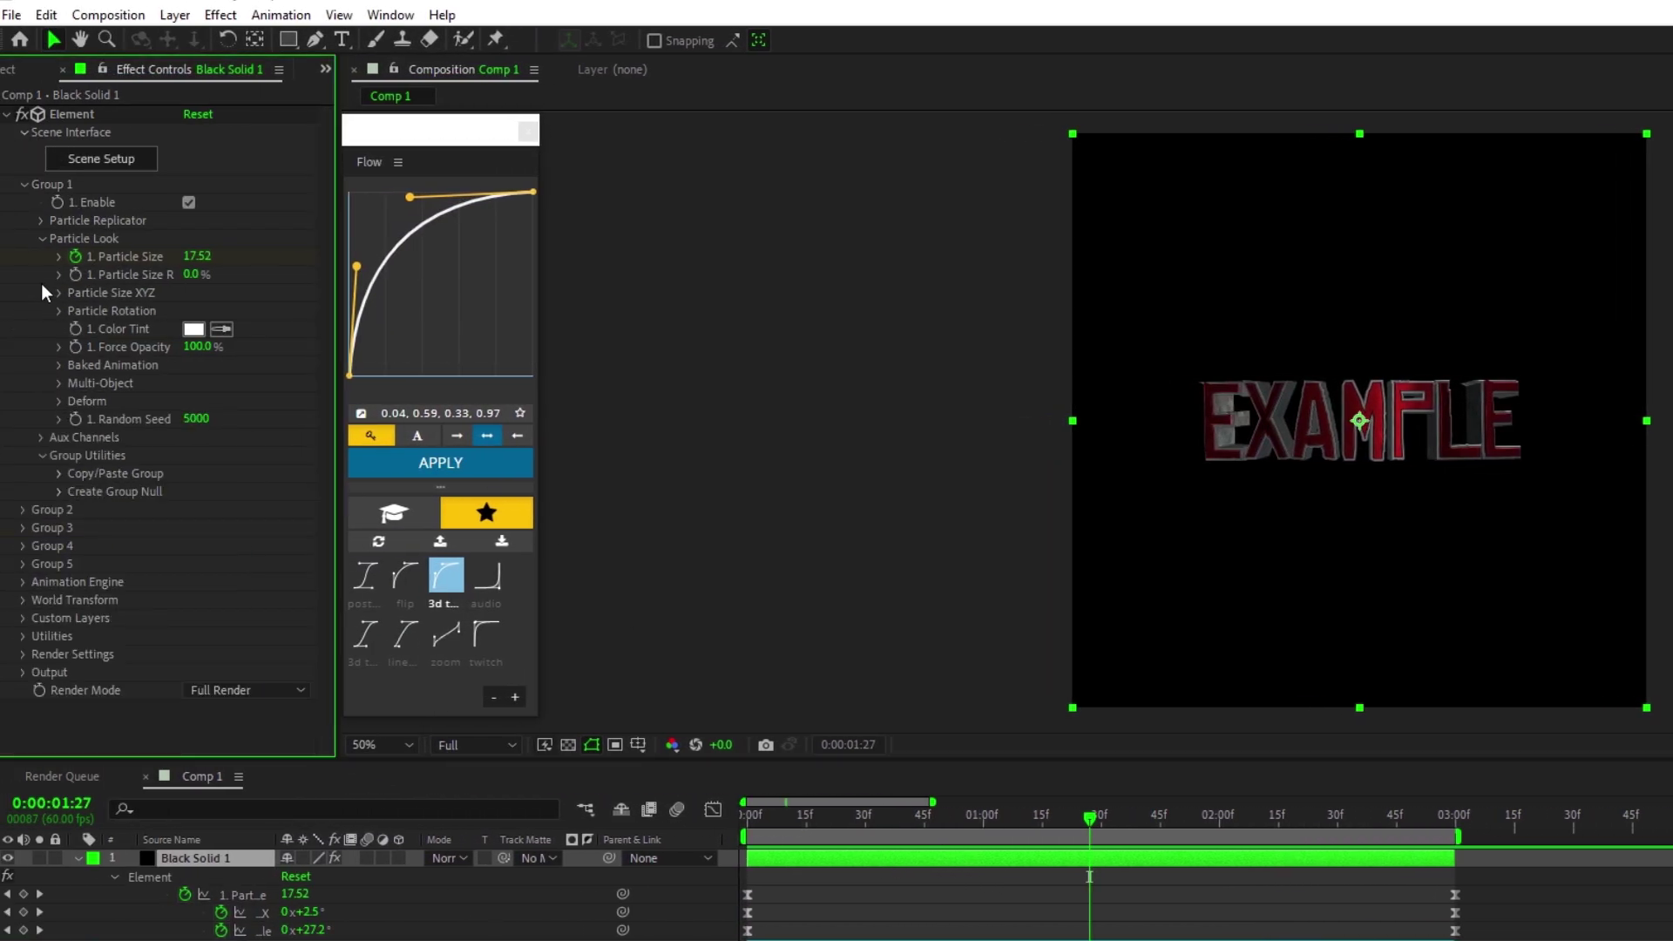
left_click(59, 383)
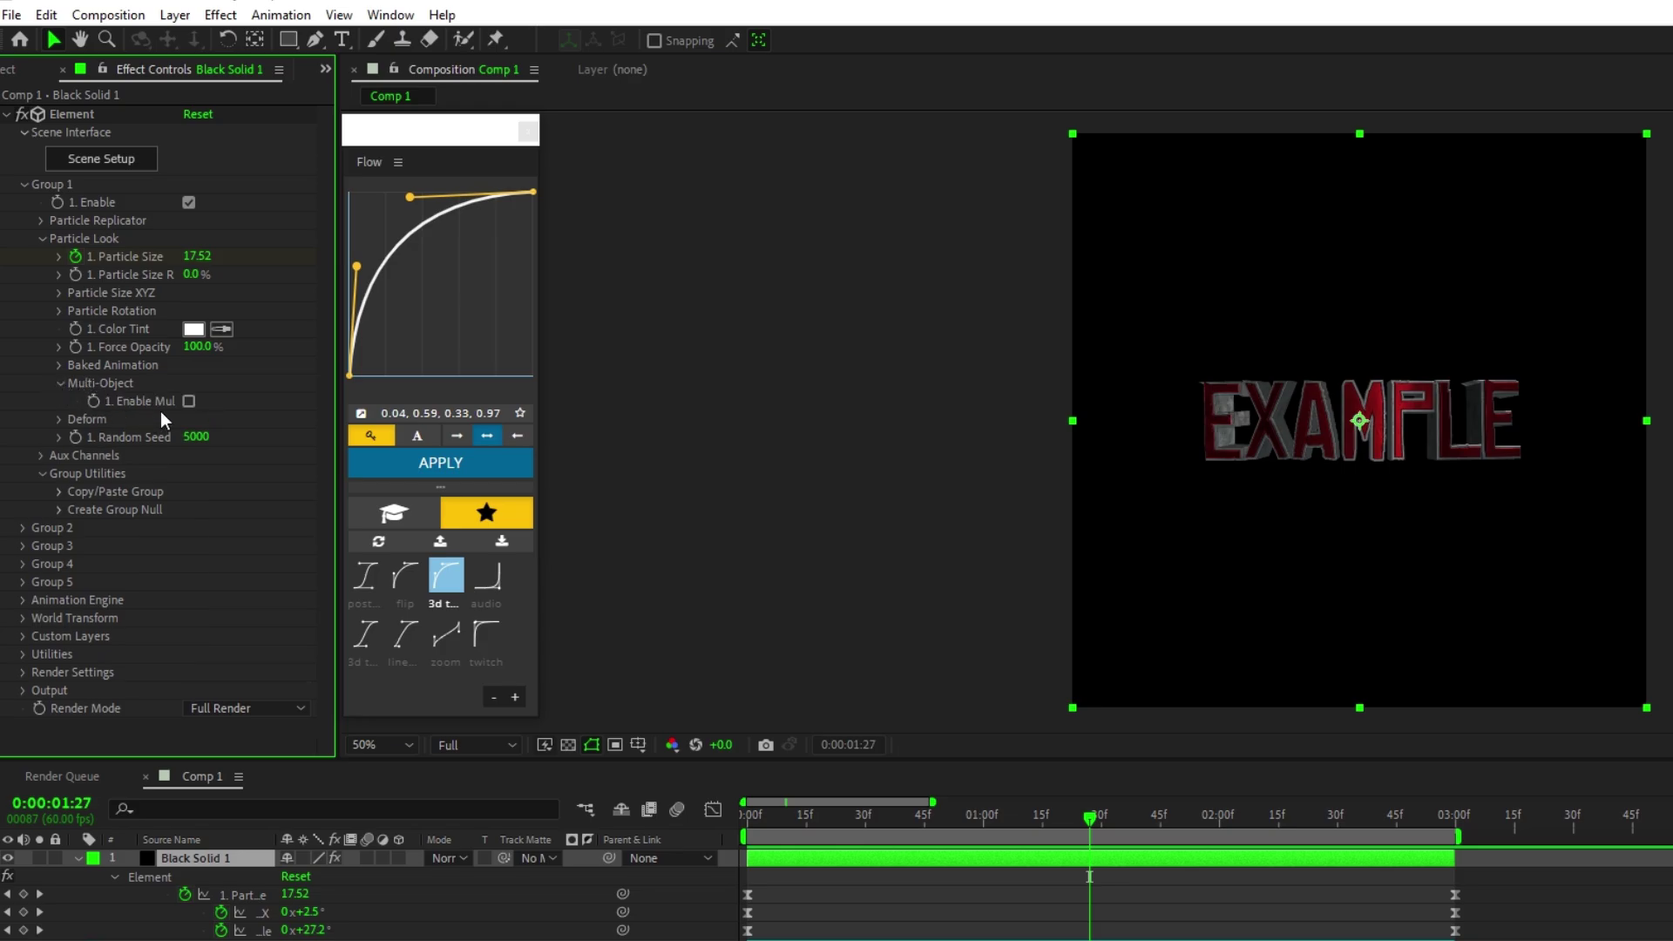
scroll(165, 454, "down", 3)
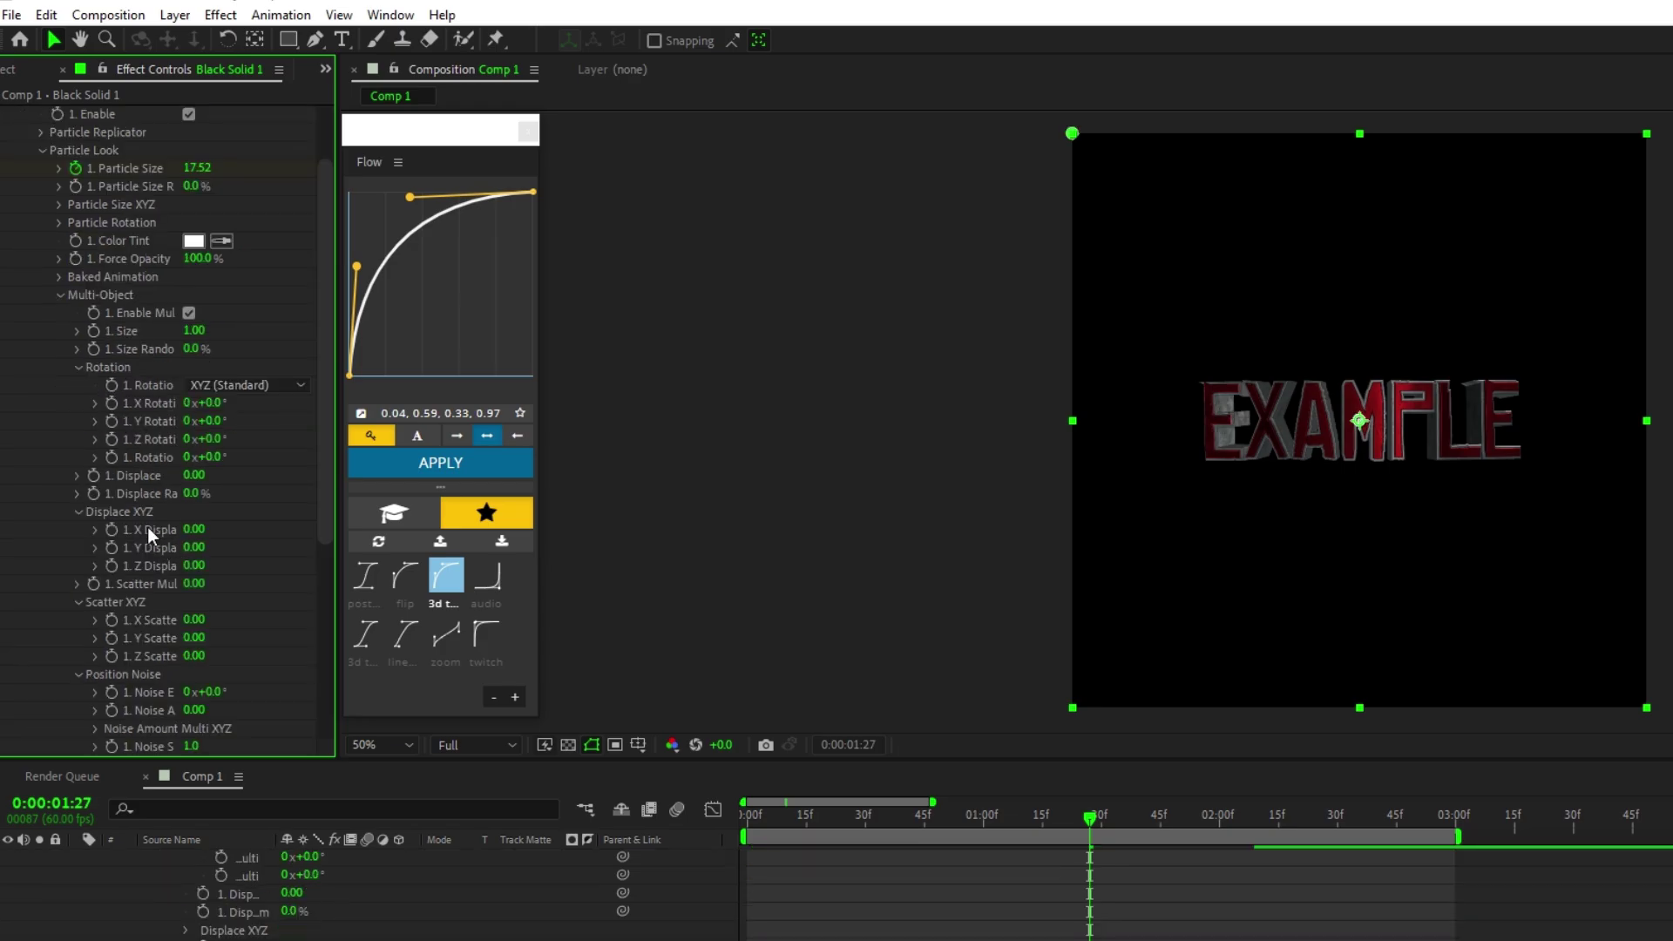
left_click(112, 457)
mouse_move(212, 456)
left_mouse_down()
mouse_move(235, 457)
mouse_move(193, 473)
left_mouse_up()
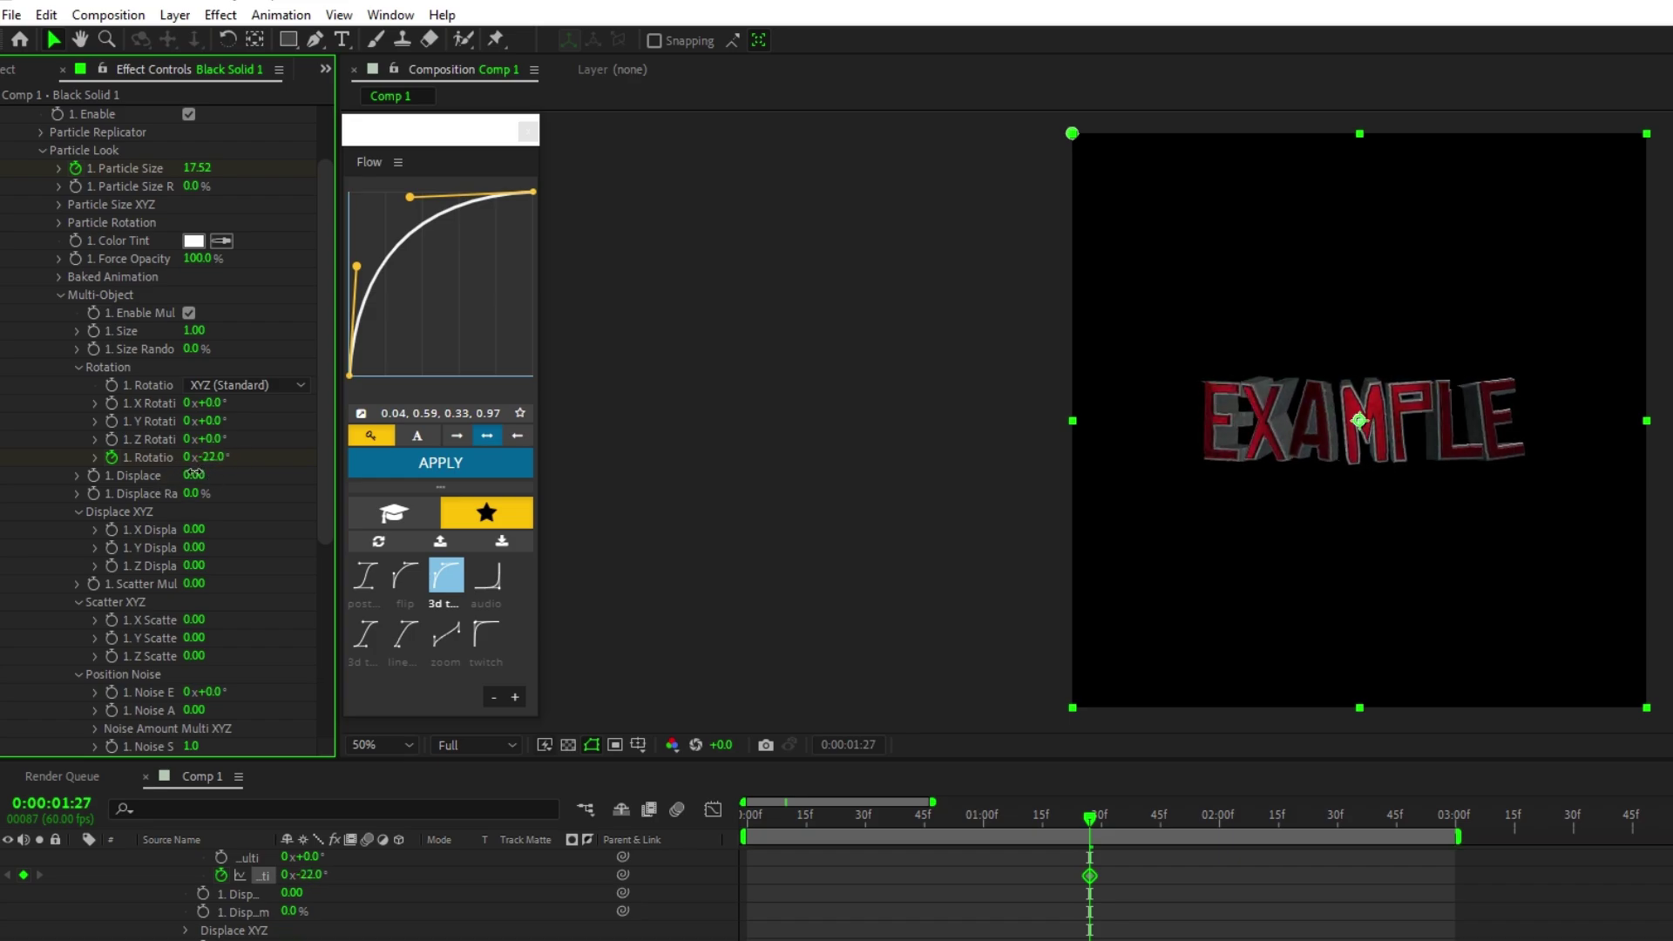
key("u")
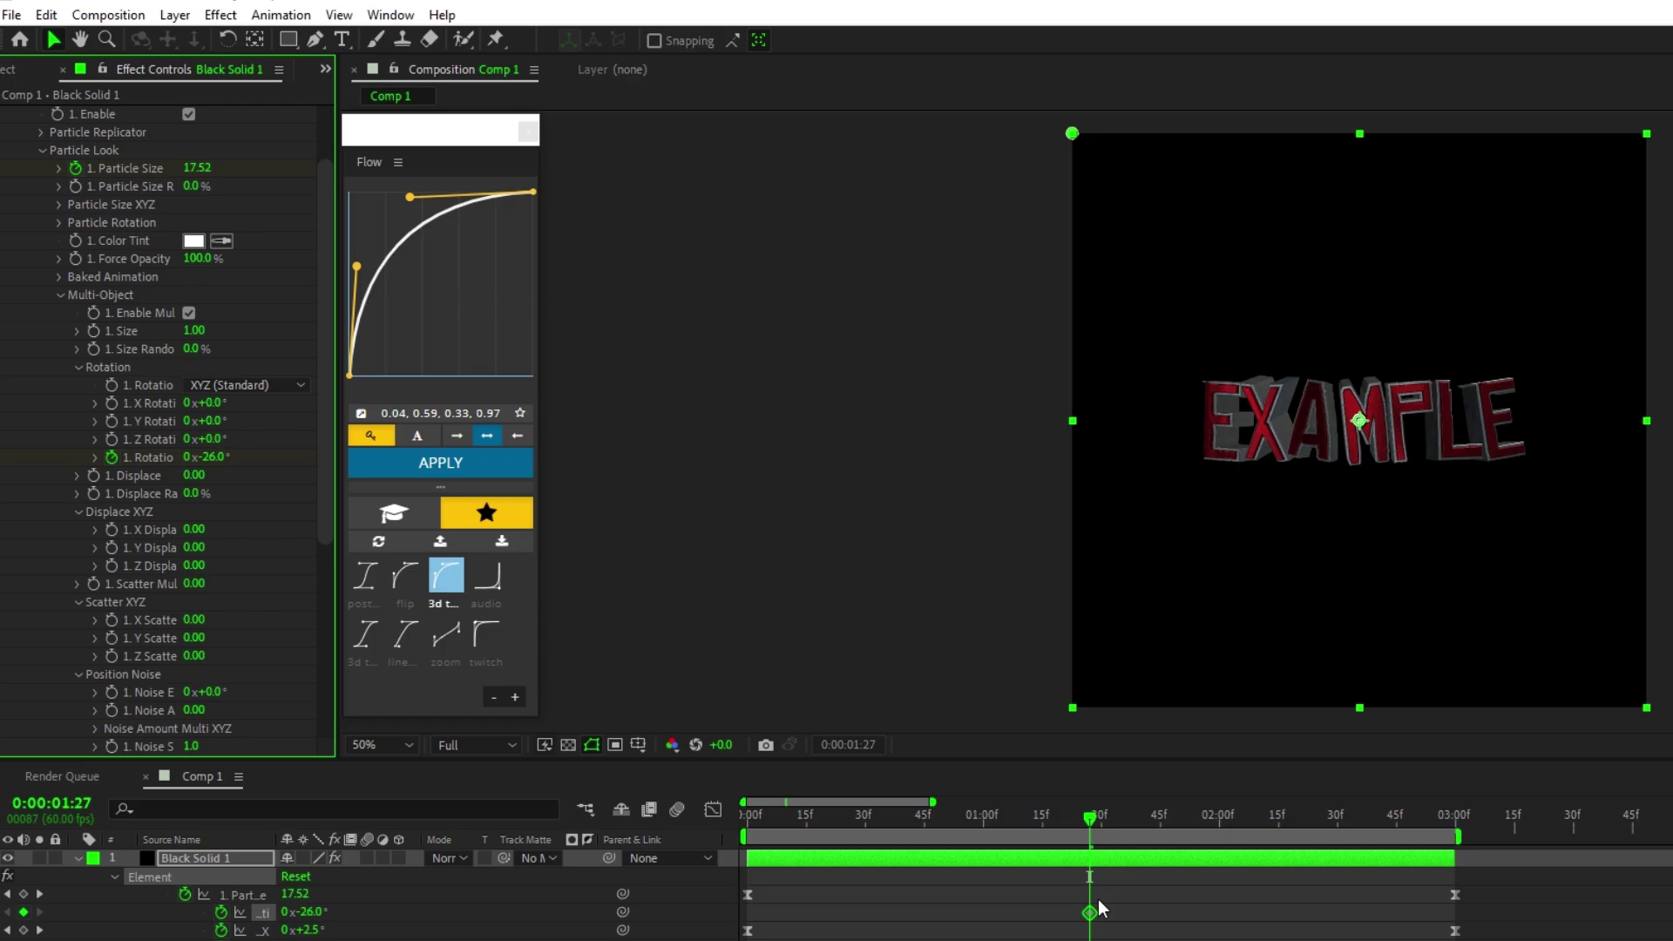
left_click_drag(1089, 913, 748, 913)
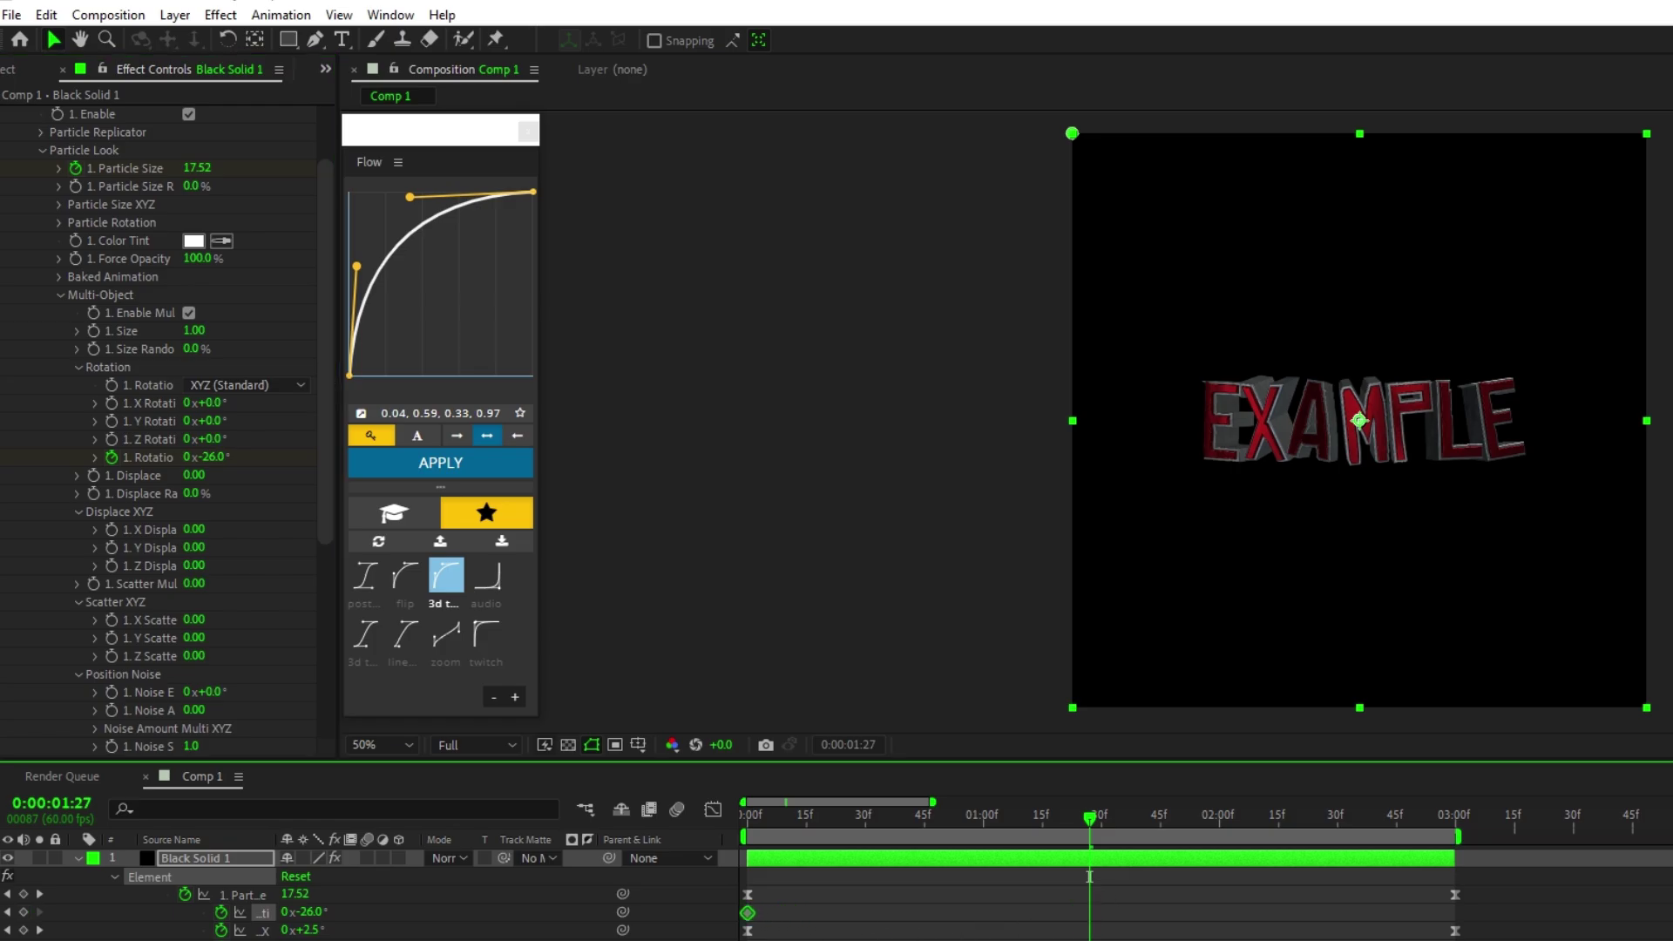
Add a second keyframe of 13° for the same Multi-Object rotation value at 3 seconds and easy-ease both keyframes.
left_click_drag(209, 457, 273, 478)
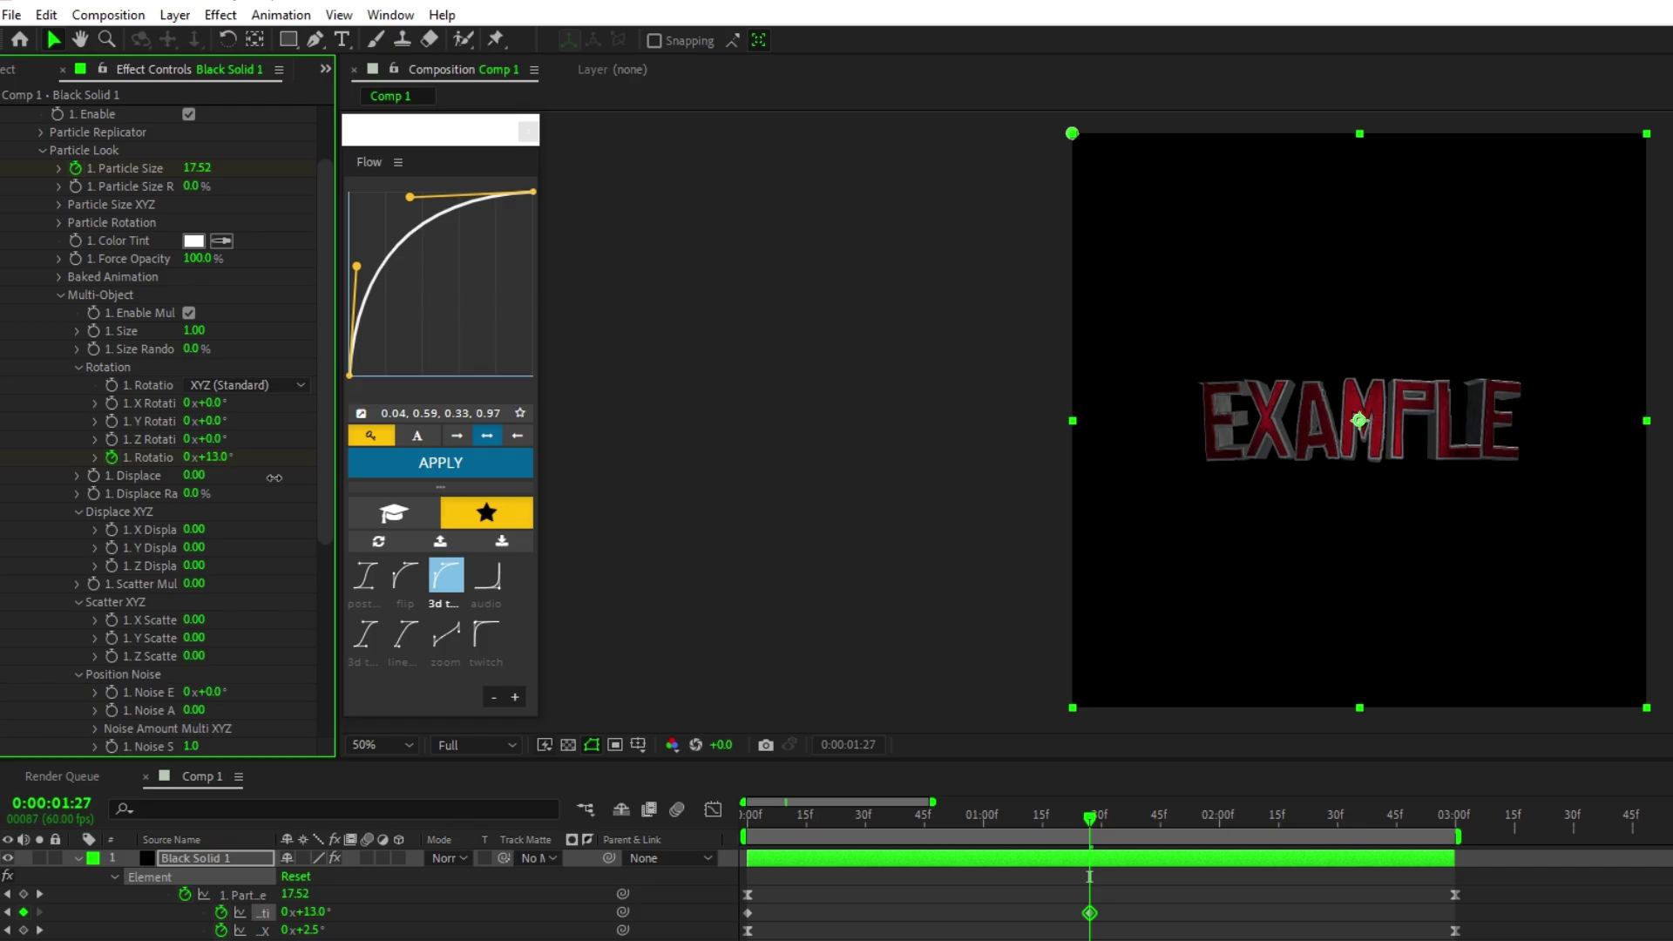
left_click_drag(1089, 914, 1456, 913)
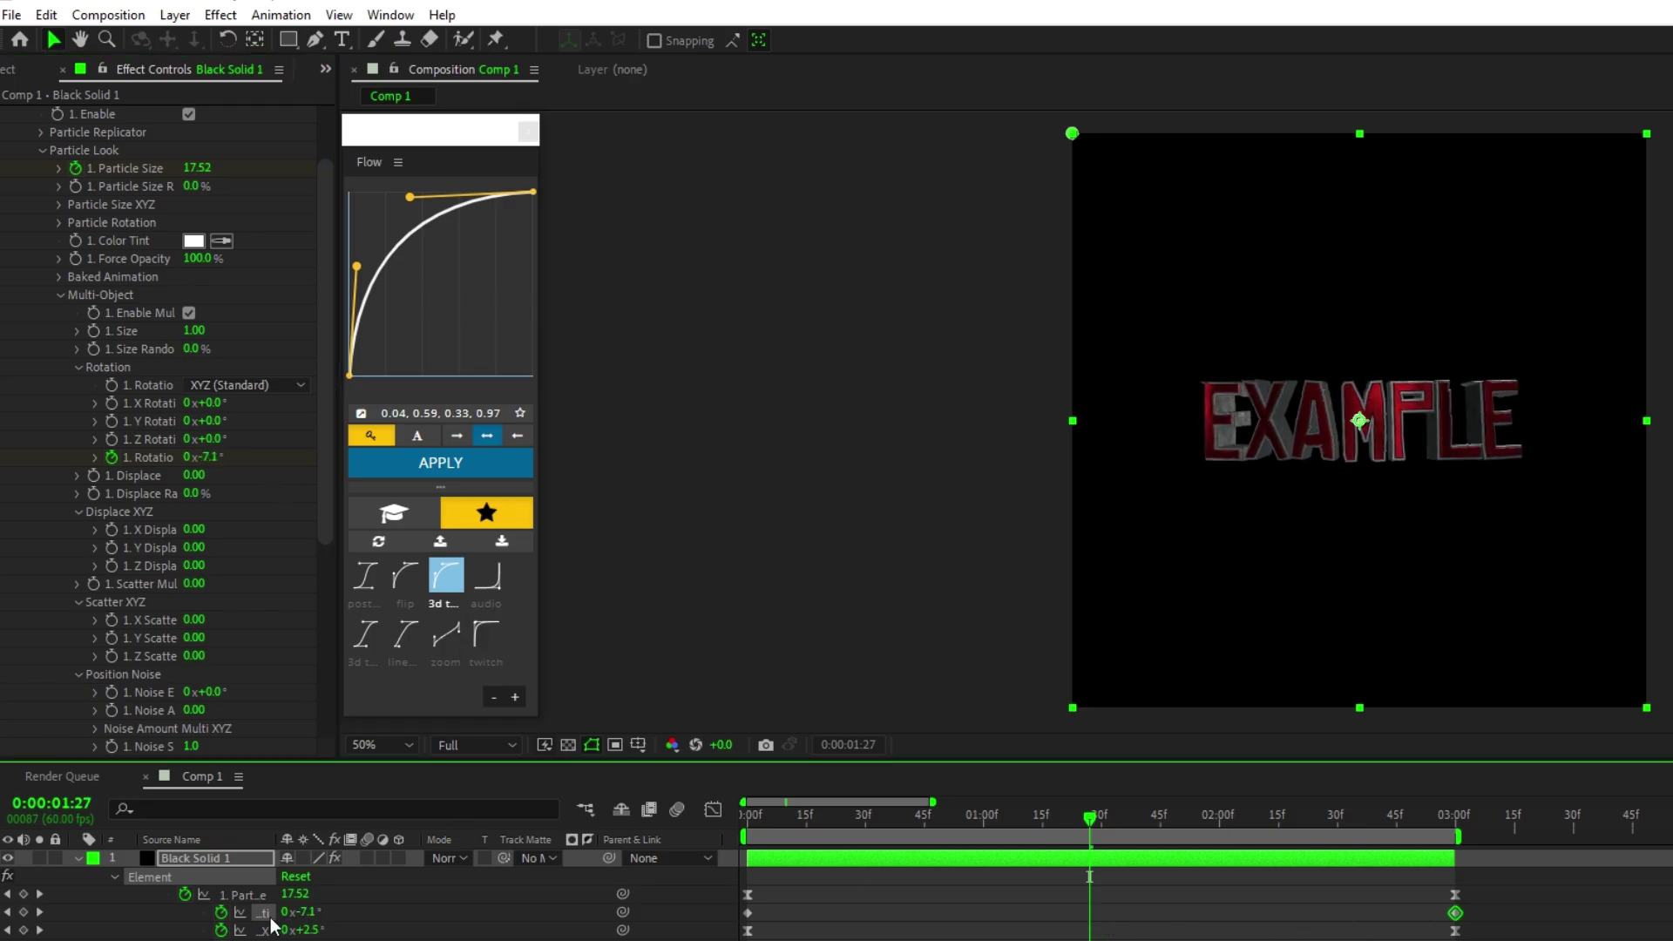
key("F9")
Keyframe the Multi-Object Displace value at 0.00 and move that keyframe to the first frame.
left_click(95, 478)
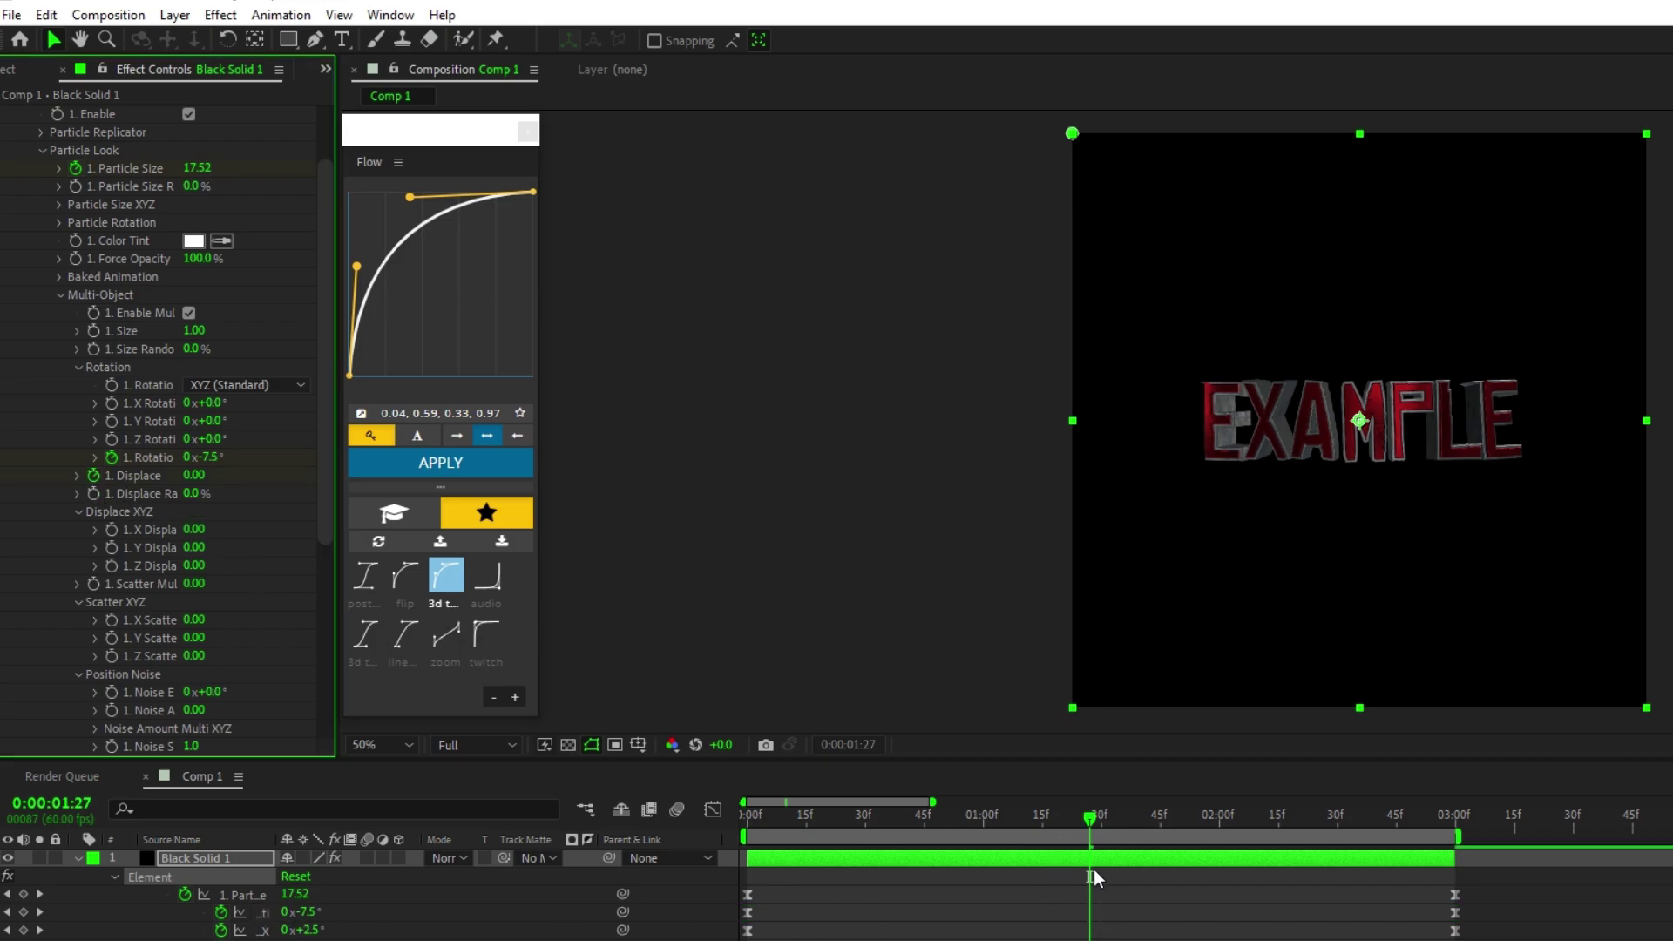
key("u")
key("u")
left_click(1052, 939)
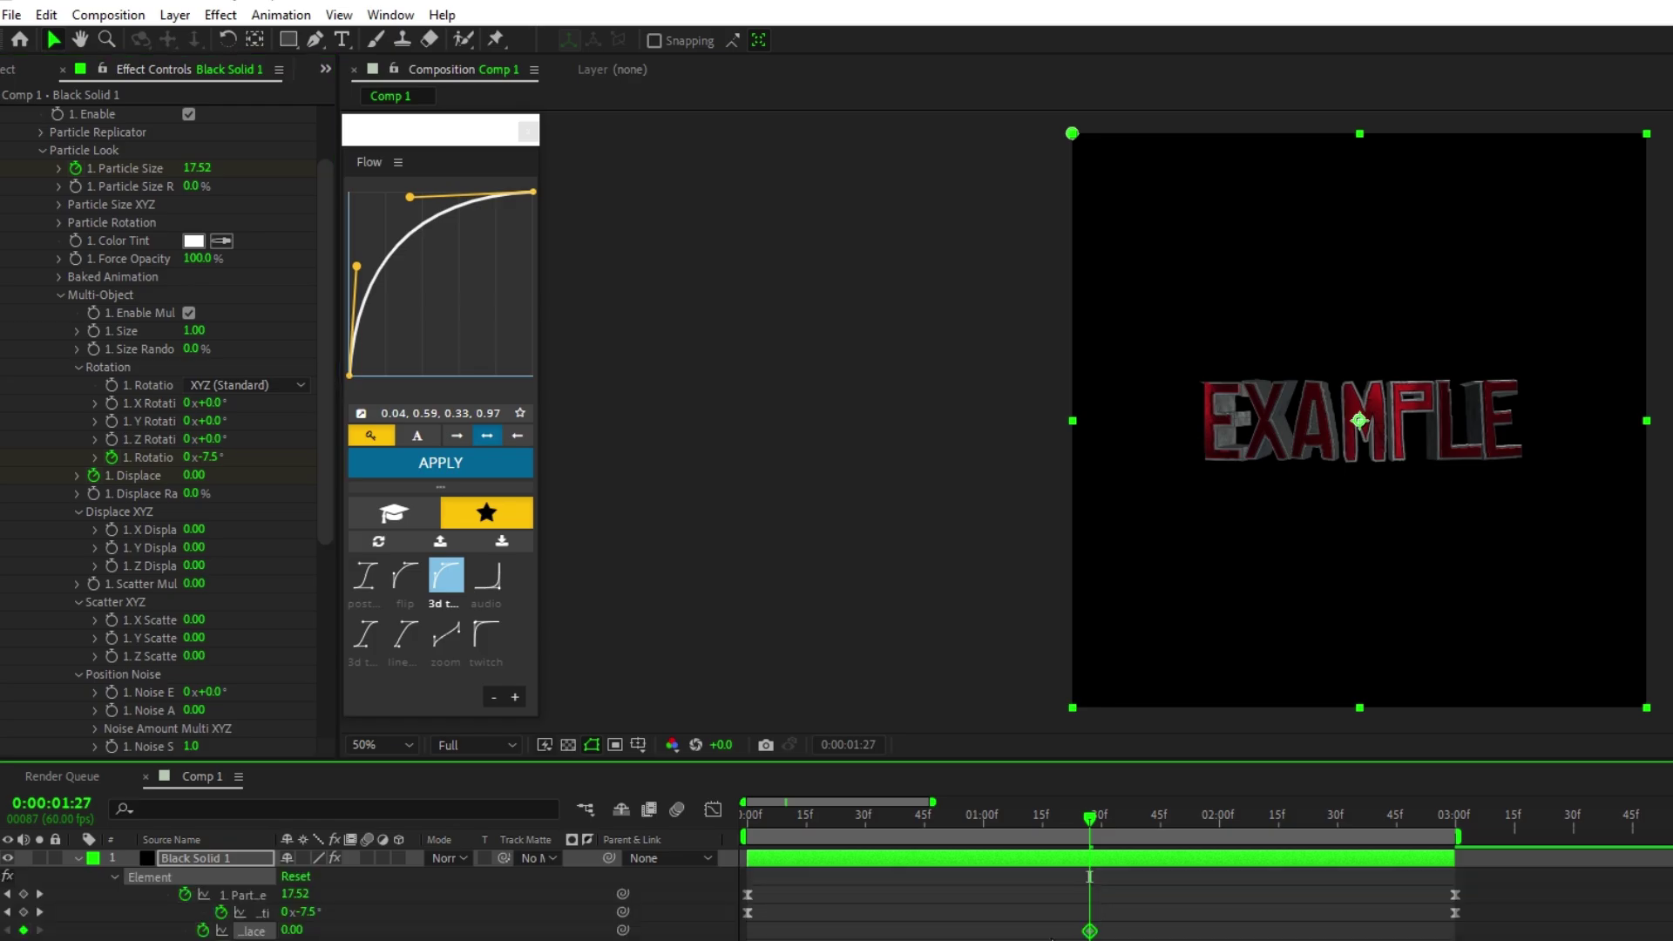
left_click_drag(1090, 931, 747, 931)
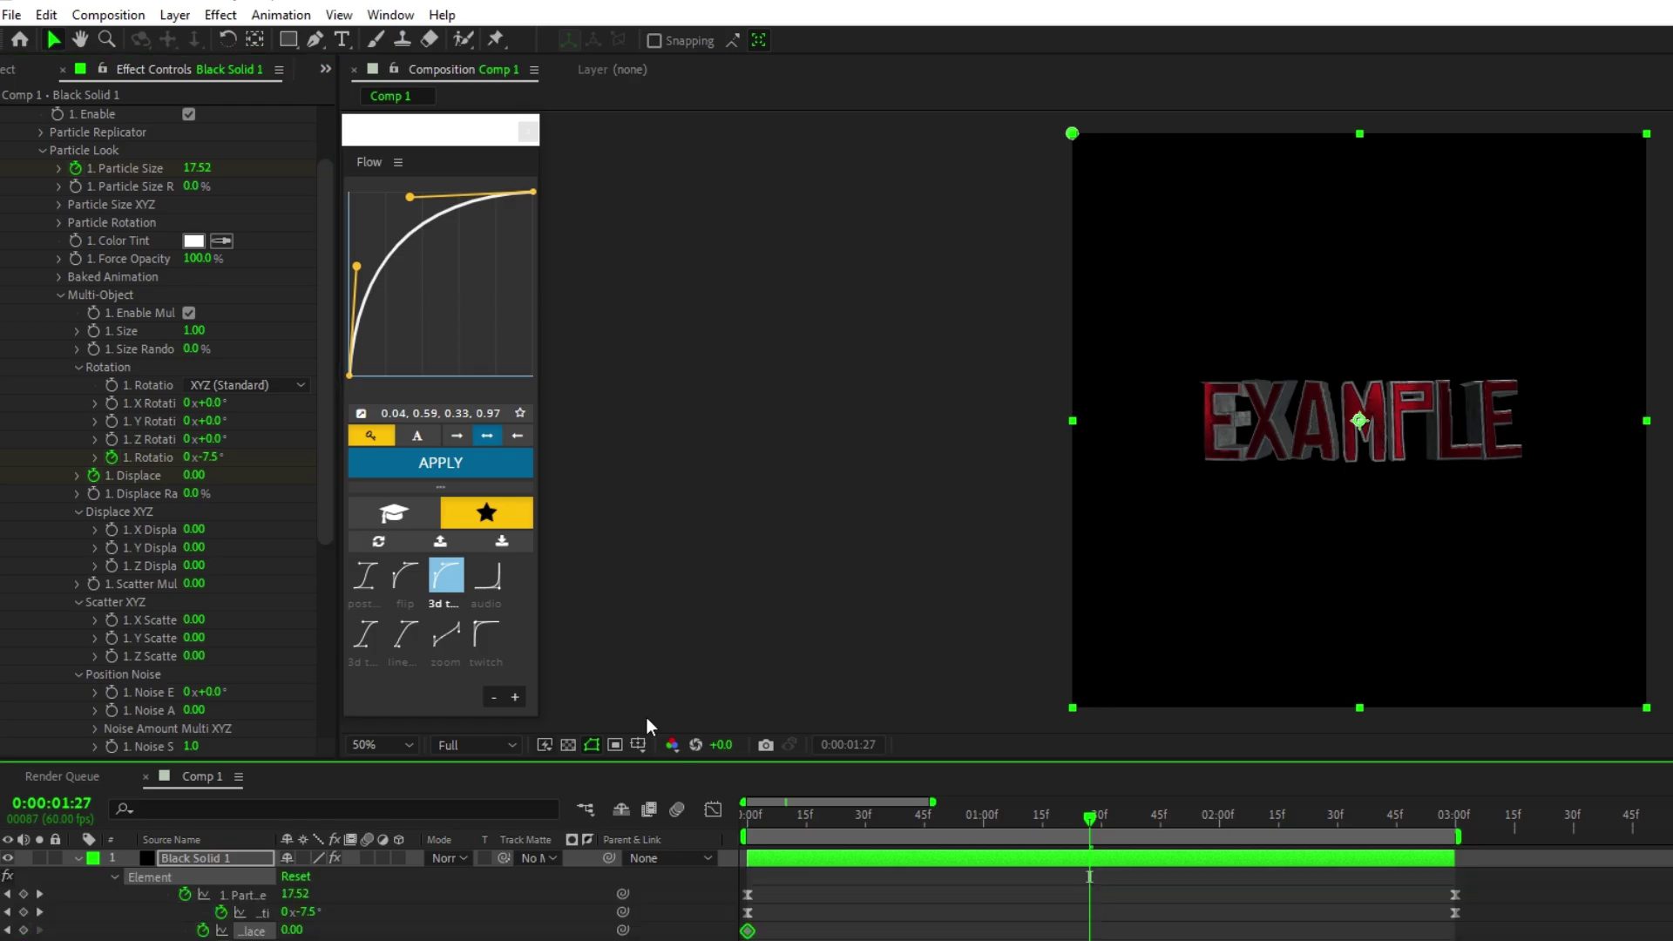
Add a second Displace keyframe at 0.14 and move it to the layer's end at 3 seconds.
left_click_drag(200, 484, 220, 486)
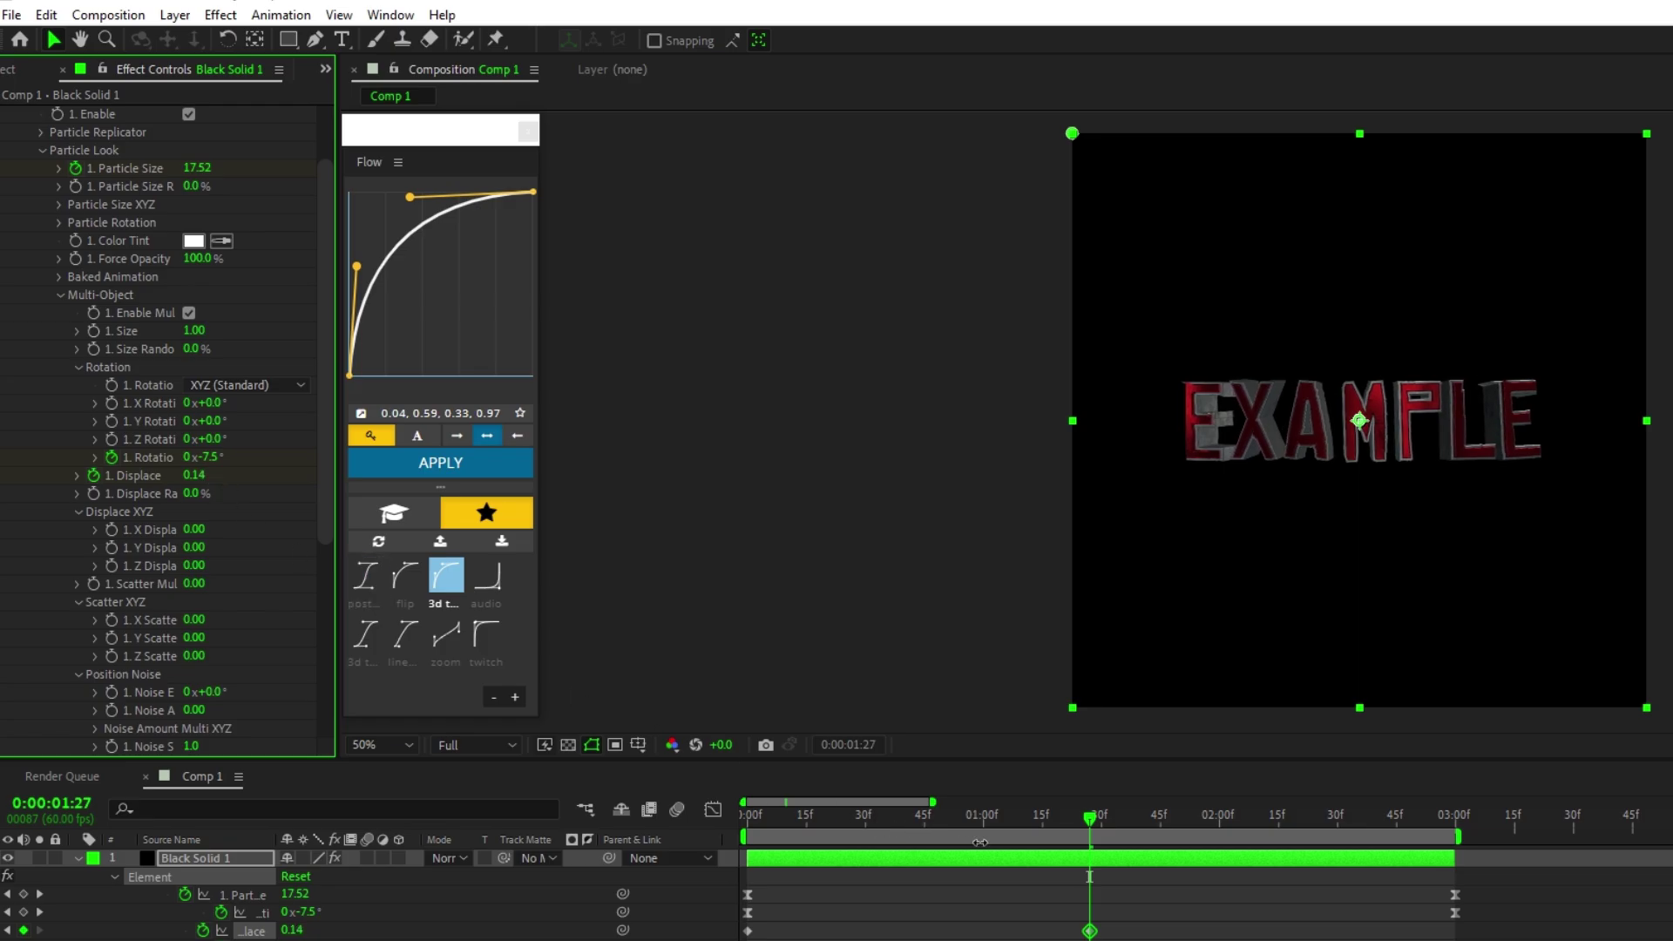
left_click_drag(1089, 931, 1444, 931)
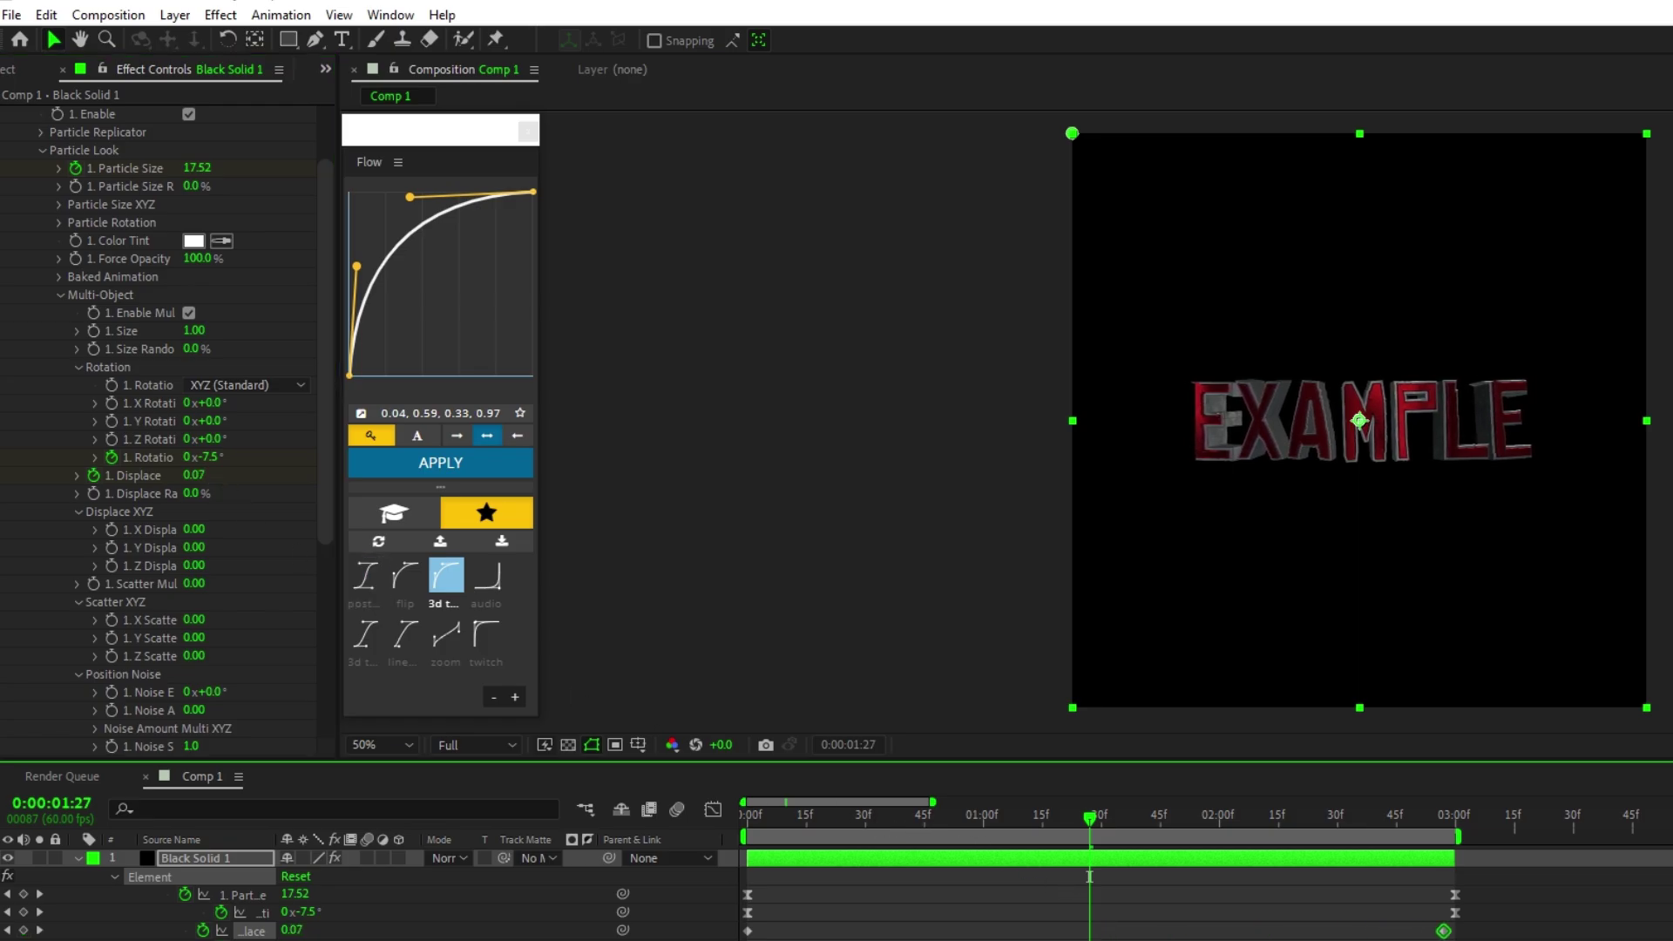
Easy-ease the Displace keyframes, try to apply the Flow curve 0.04, 0.59, 0.33, 0.97 and preview the animation.
left_click(253, 931)
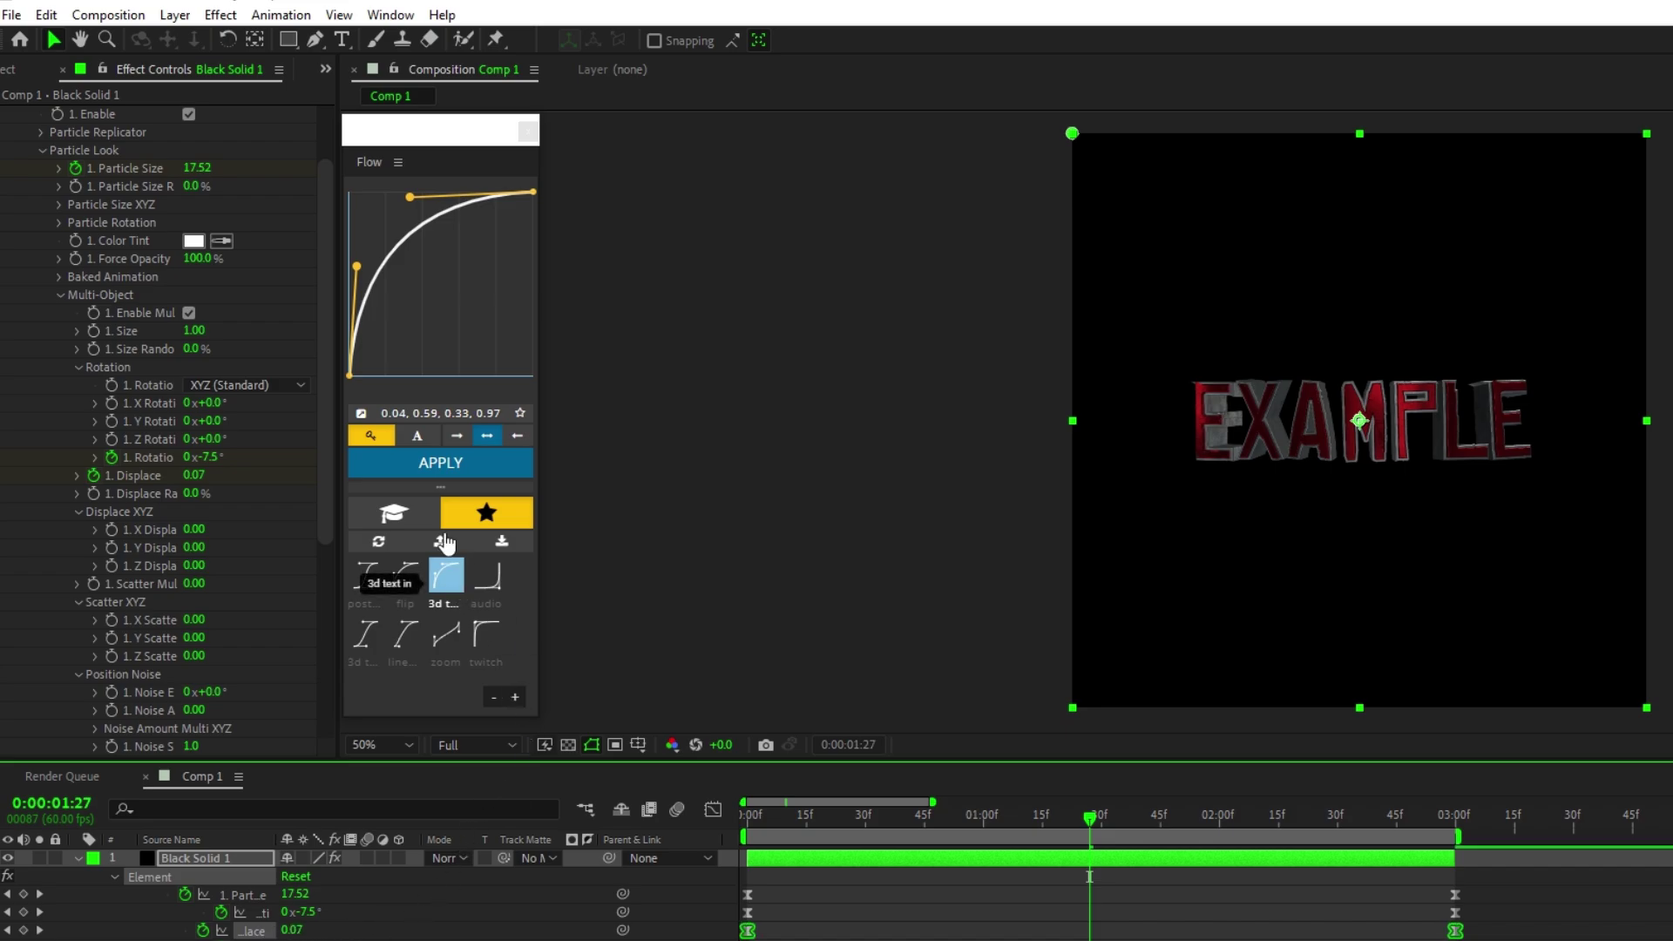
left_click(441, 468)
left_click(755, 818)
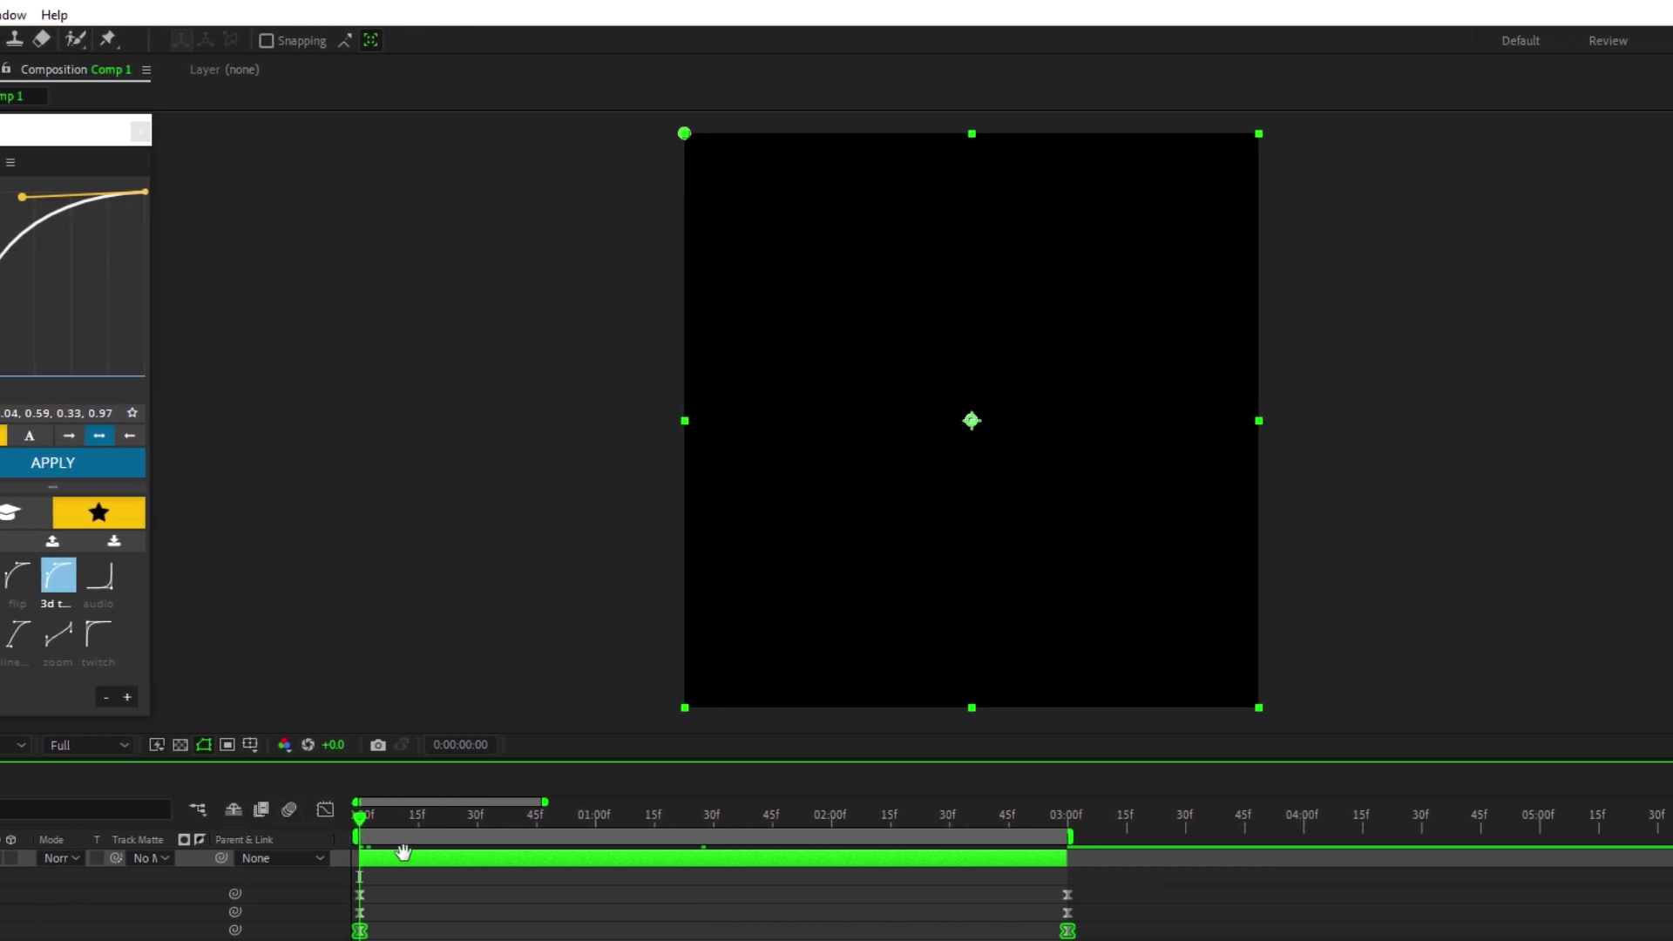
key("space")
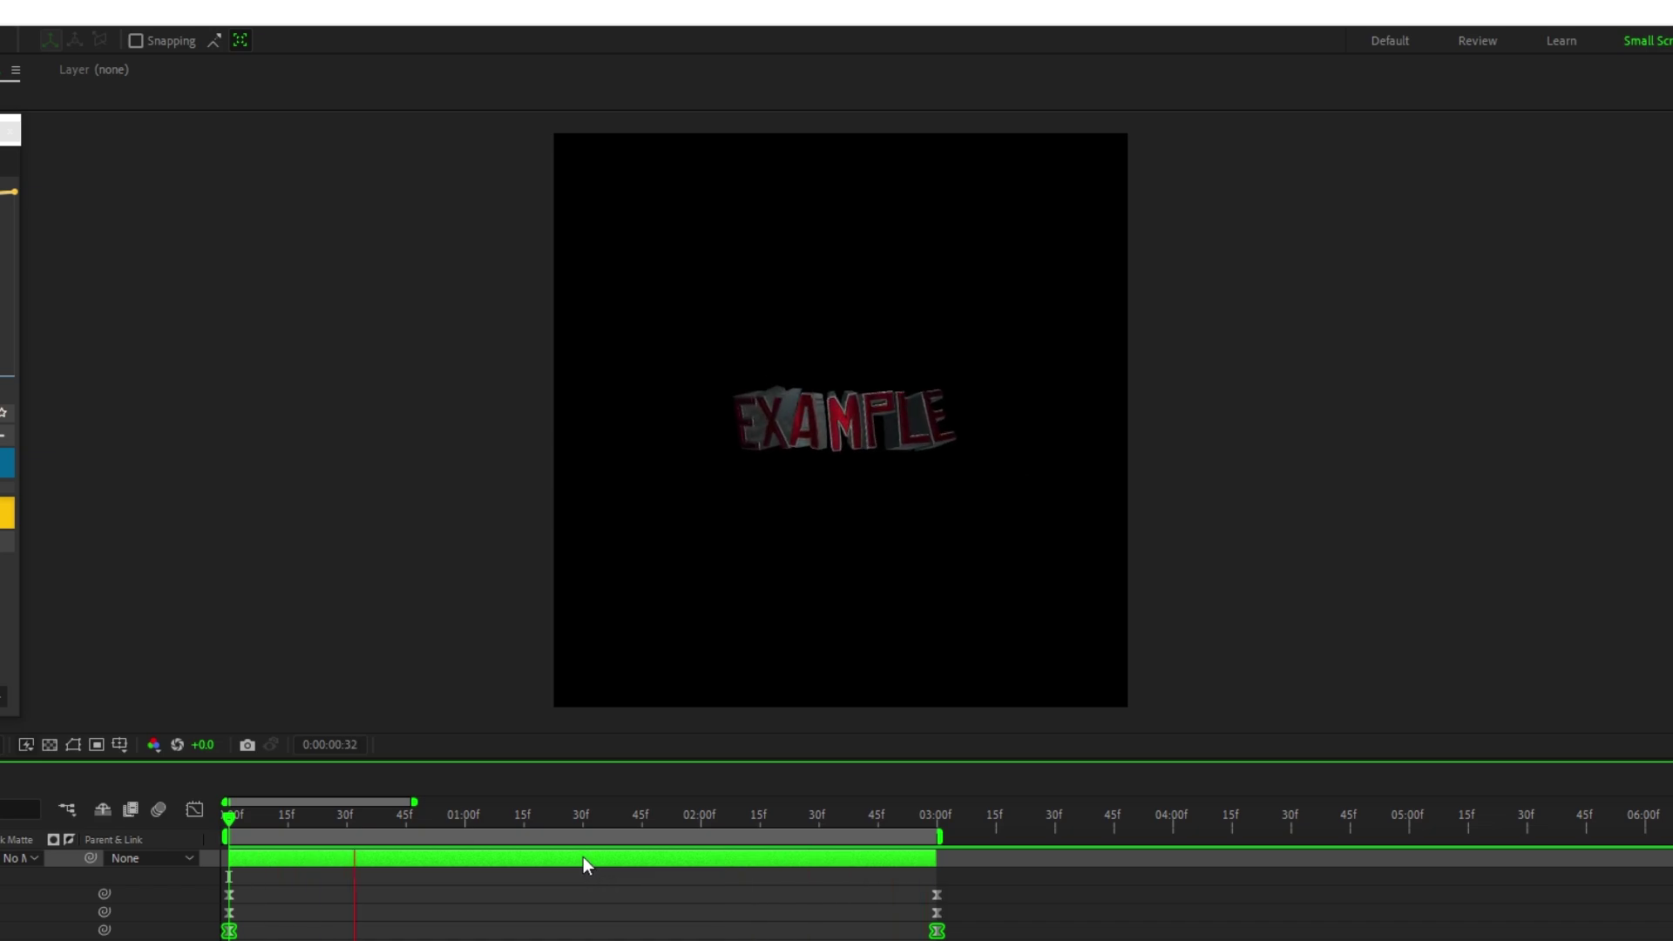
left_click(587, 819)
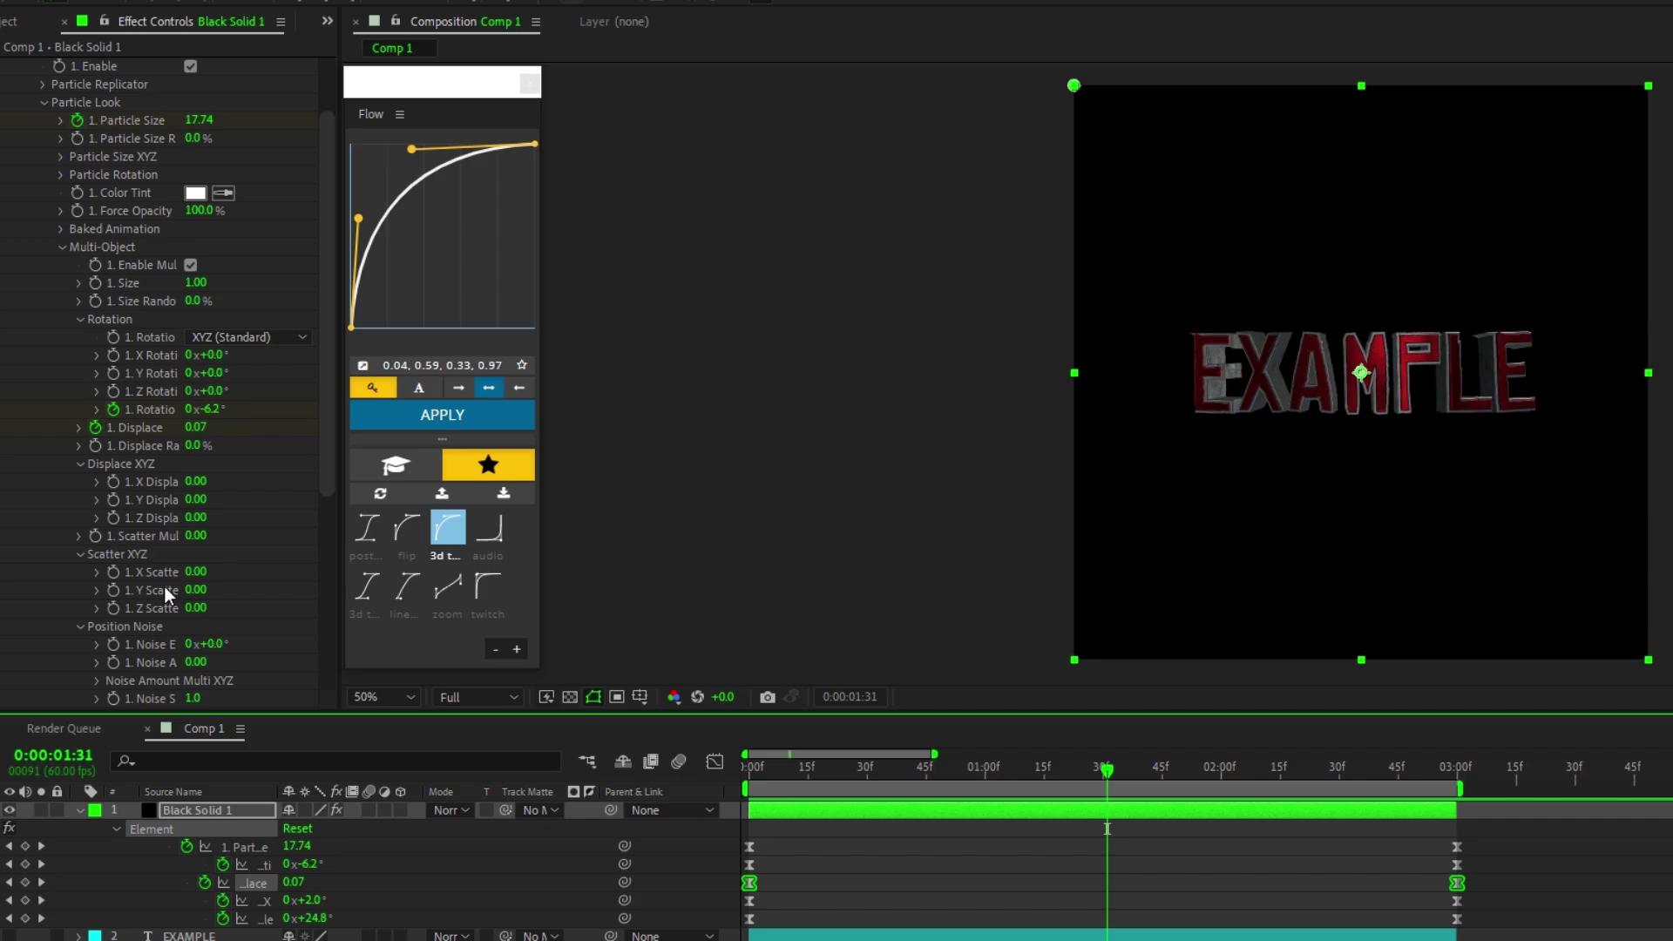
Keyframe the Multi-Object Y Scatter value at 0.00 and move that keyframe to the first frame.
left_click(113, 590)
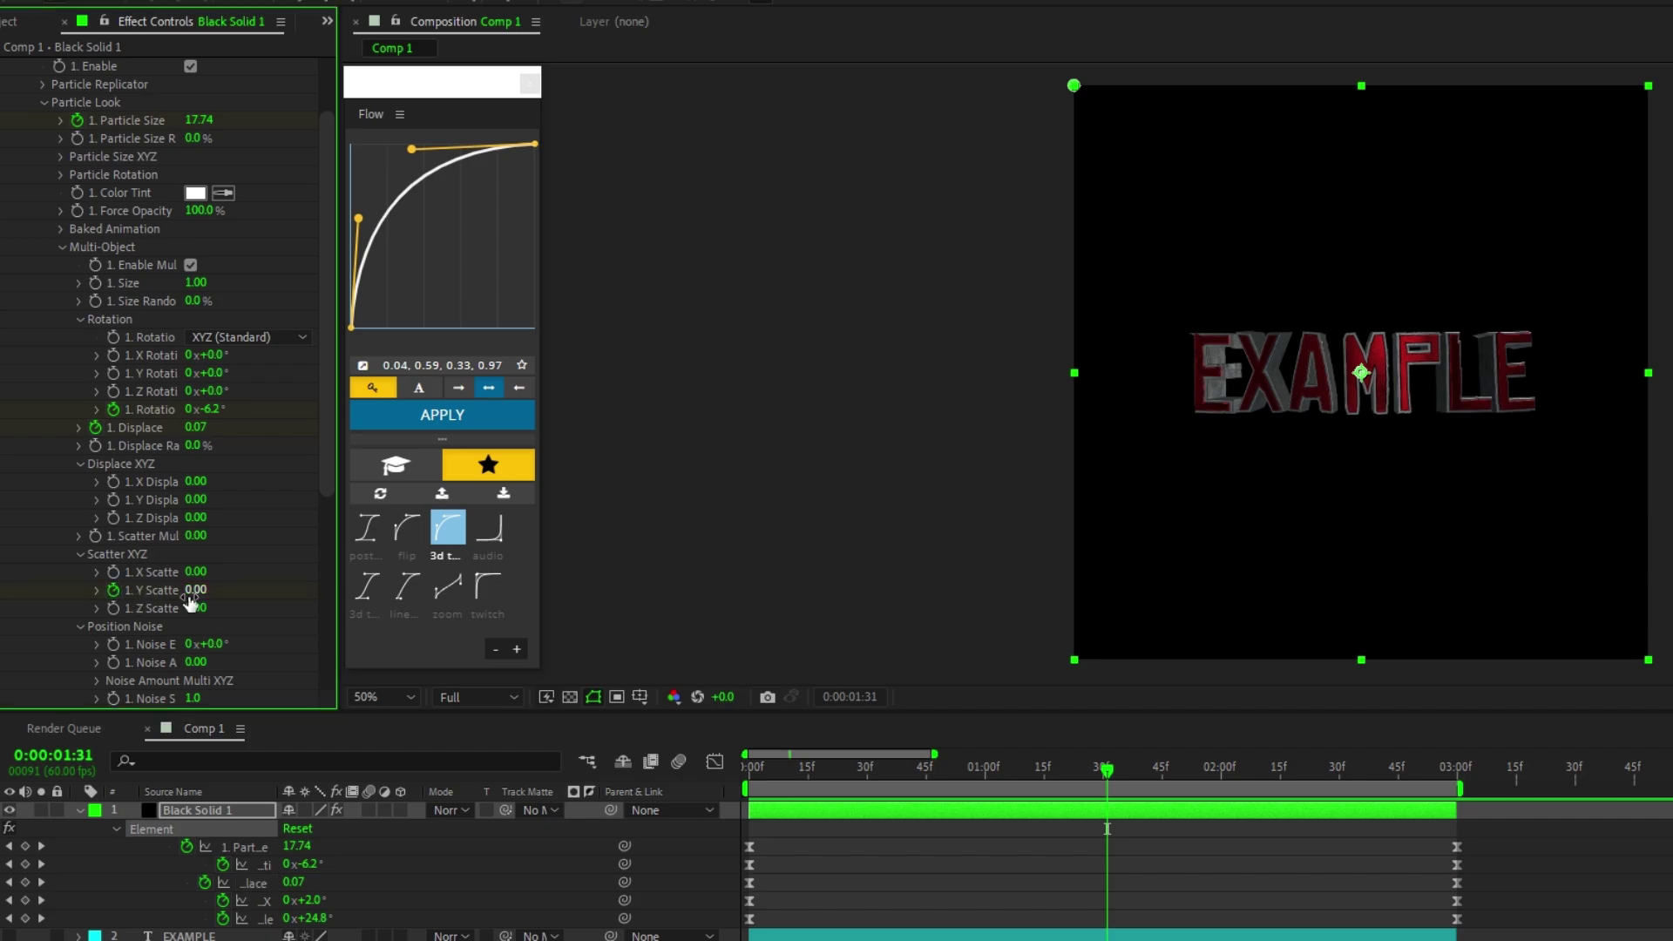
left_click(1066, 813)
key("u")
key("u")
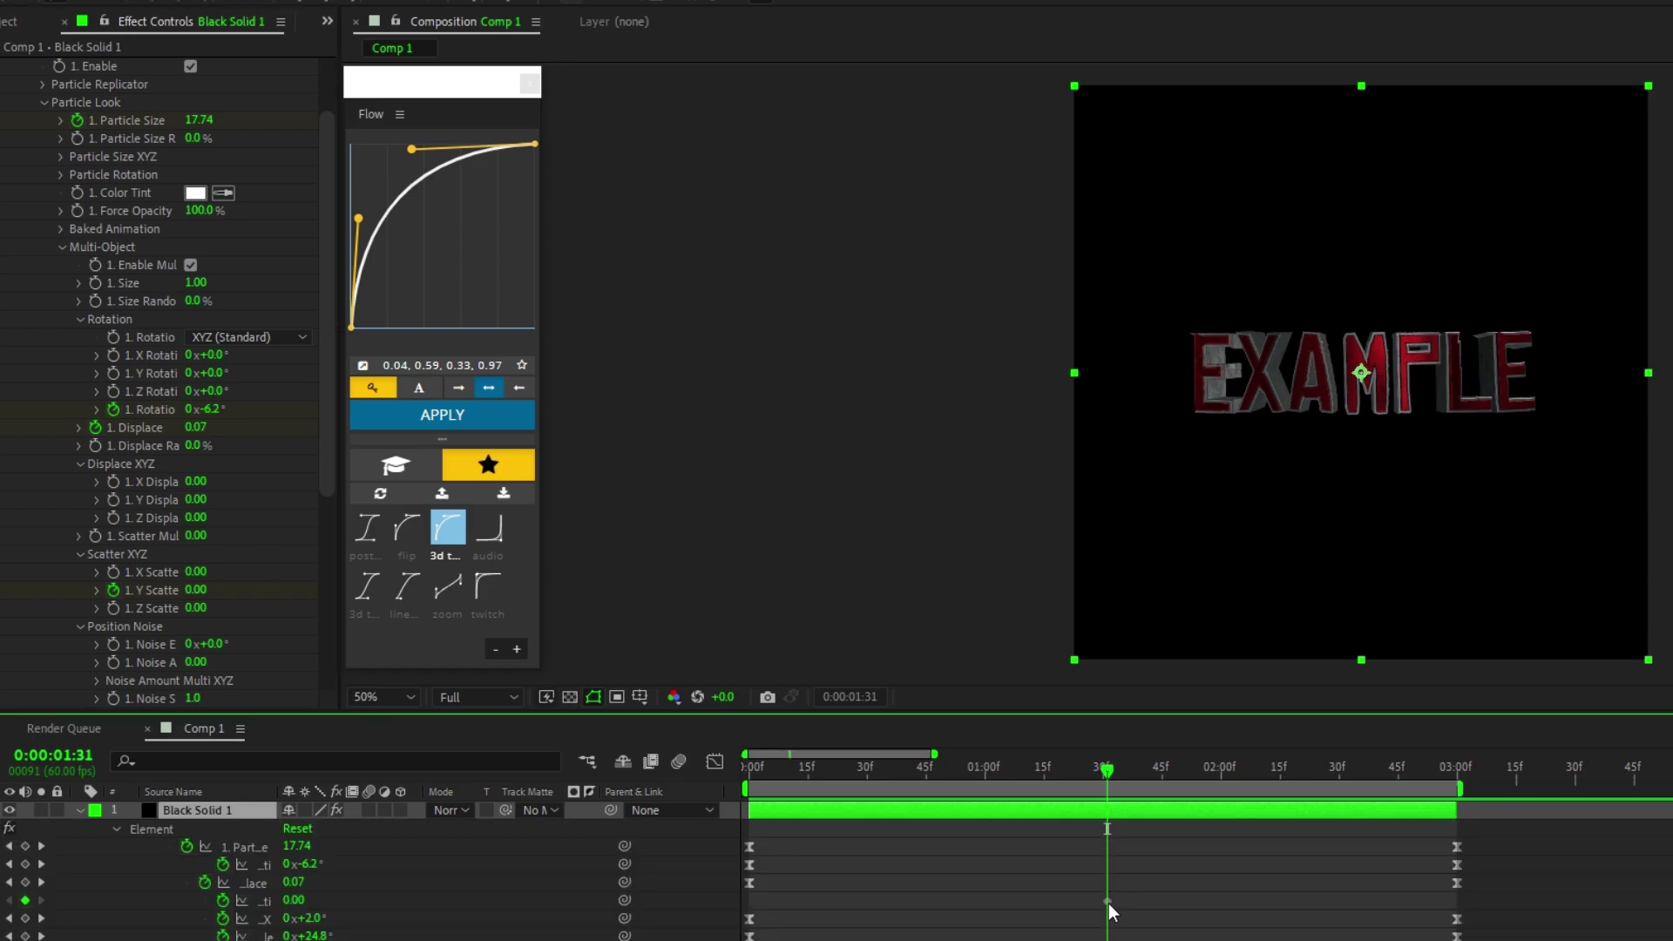
left_click_drag(1109, 903, 750, 903)
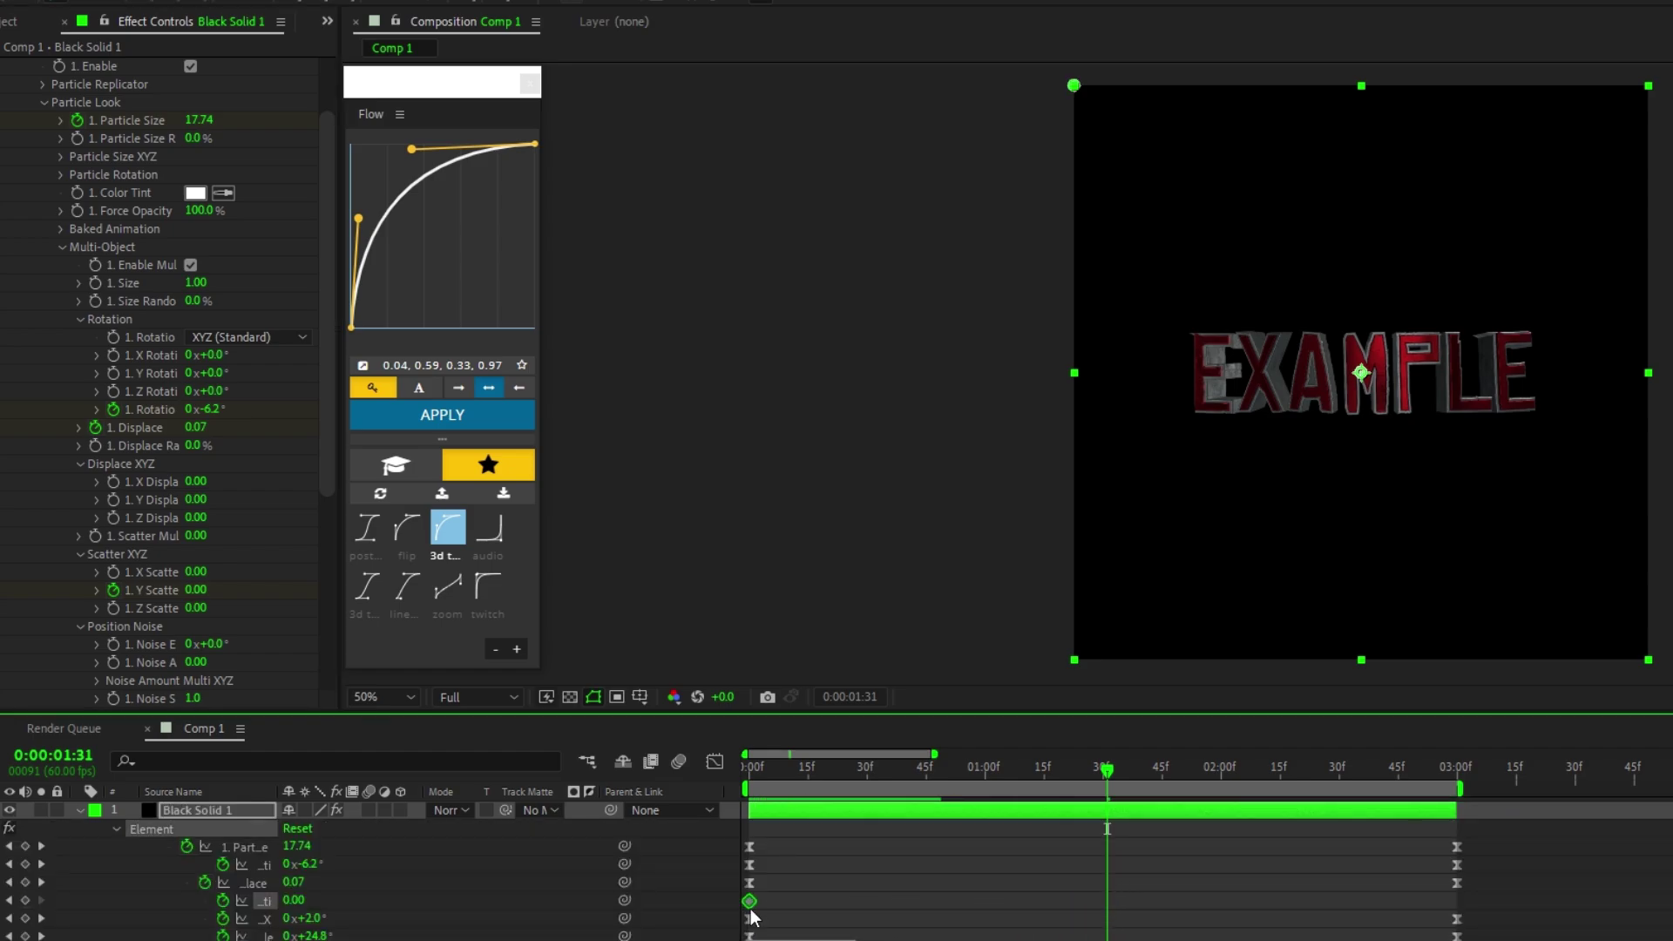
Add a second Multi-Object Y Scatter keyframe at 0.23, move it to the layer's end at 3 seconds and easy-ease both keyframes.
left_click_drag(196, 590, 235, 613)
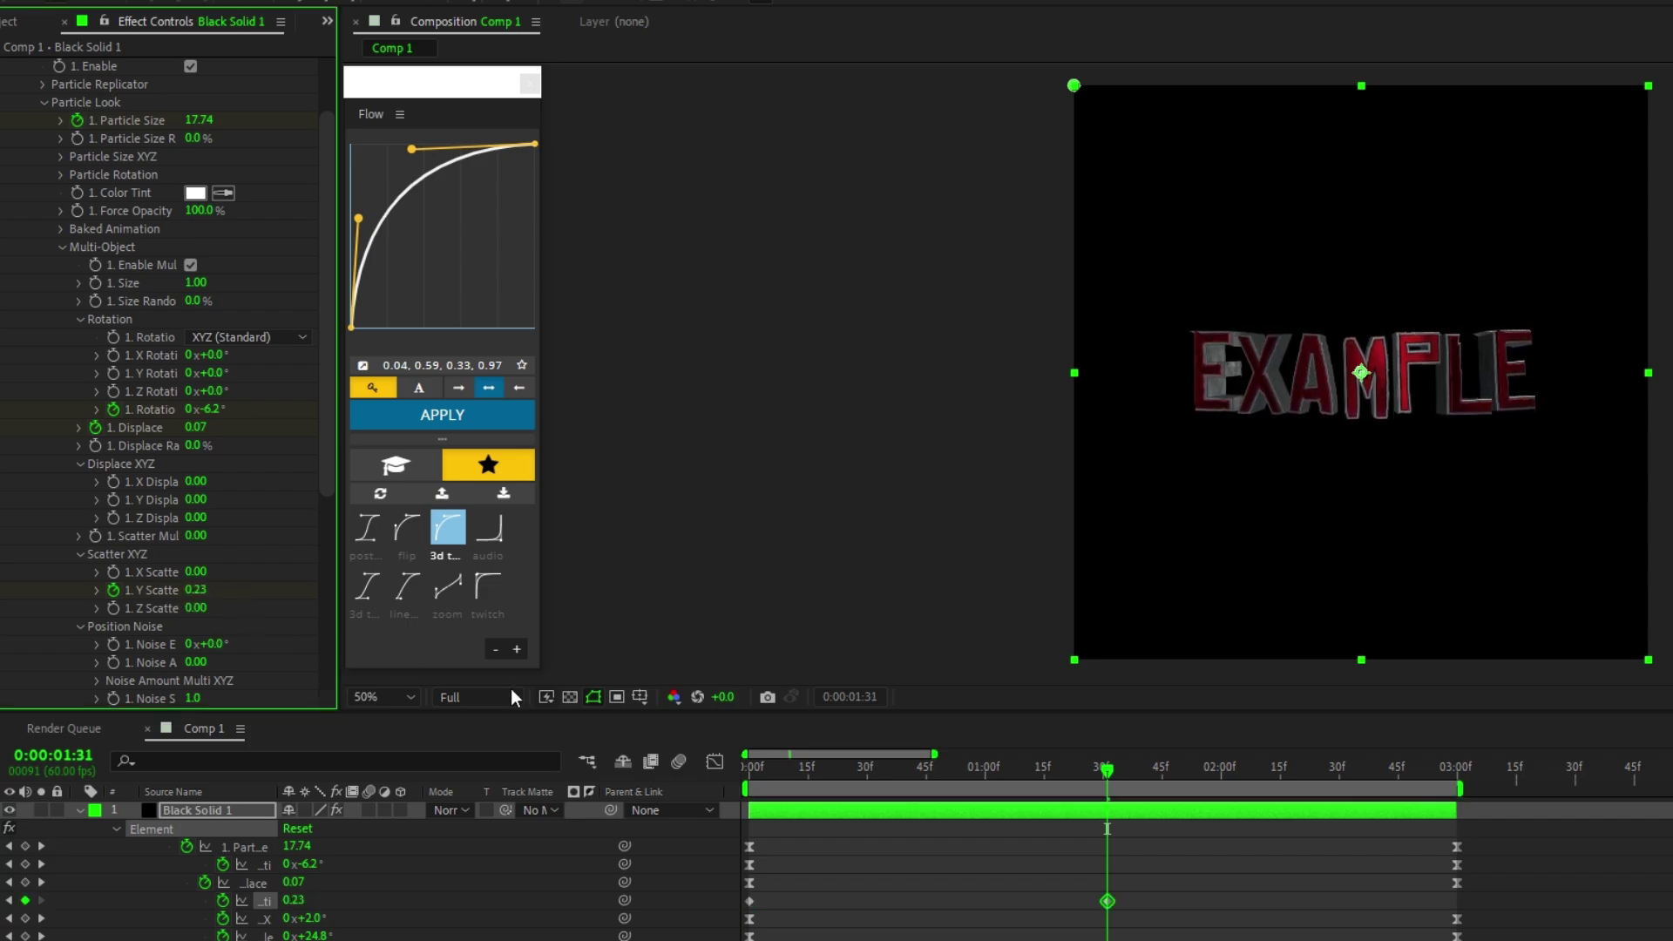
left_click_drag(1107, 901, 1446, 900)
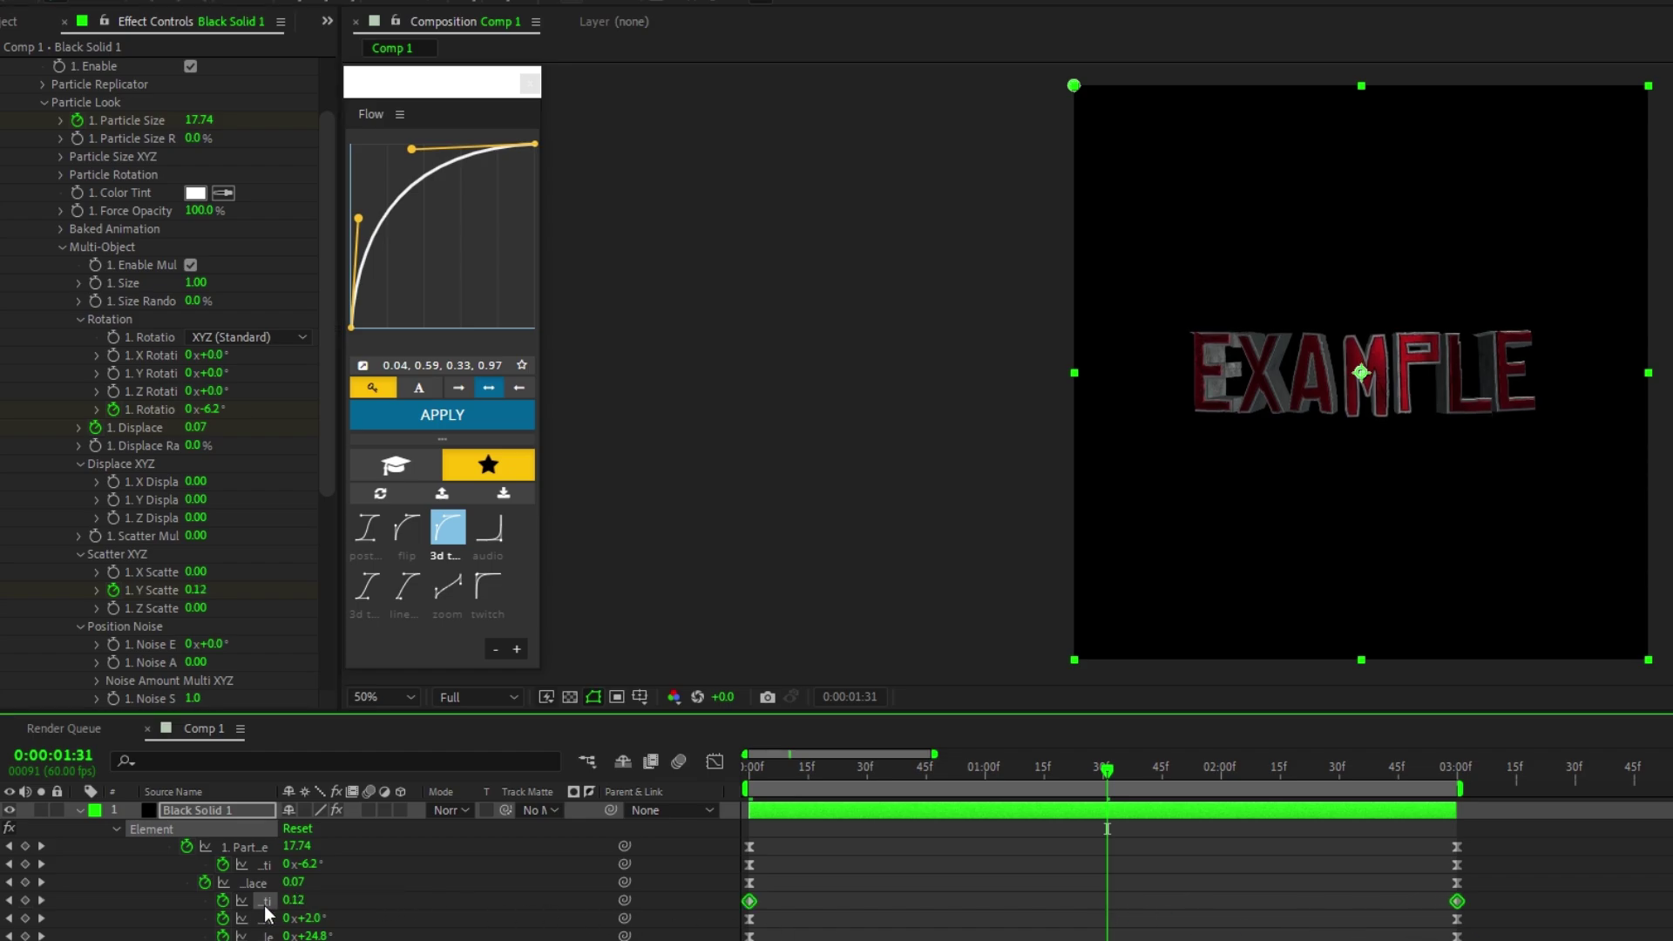
key("F9")
Preview the animation from the first frame and collapse the layer's keyframed properties.
left_click(745, 775)
key("space")
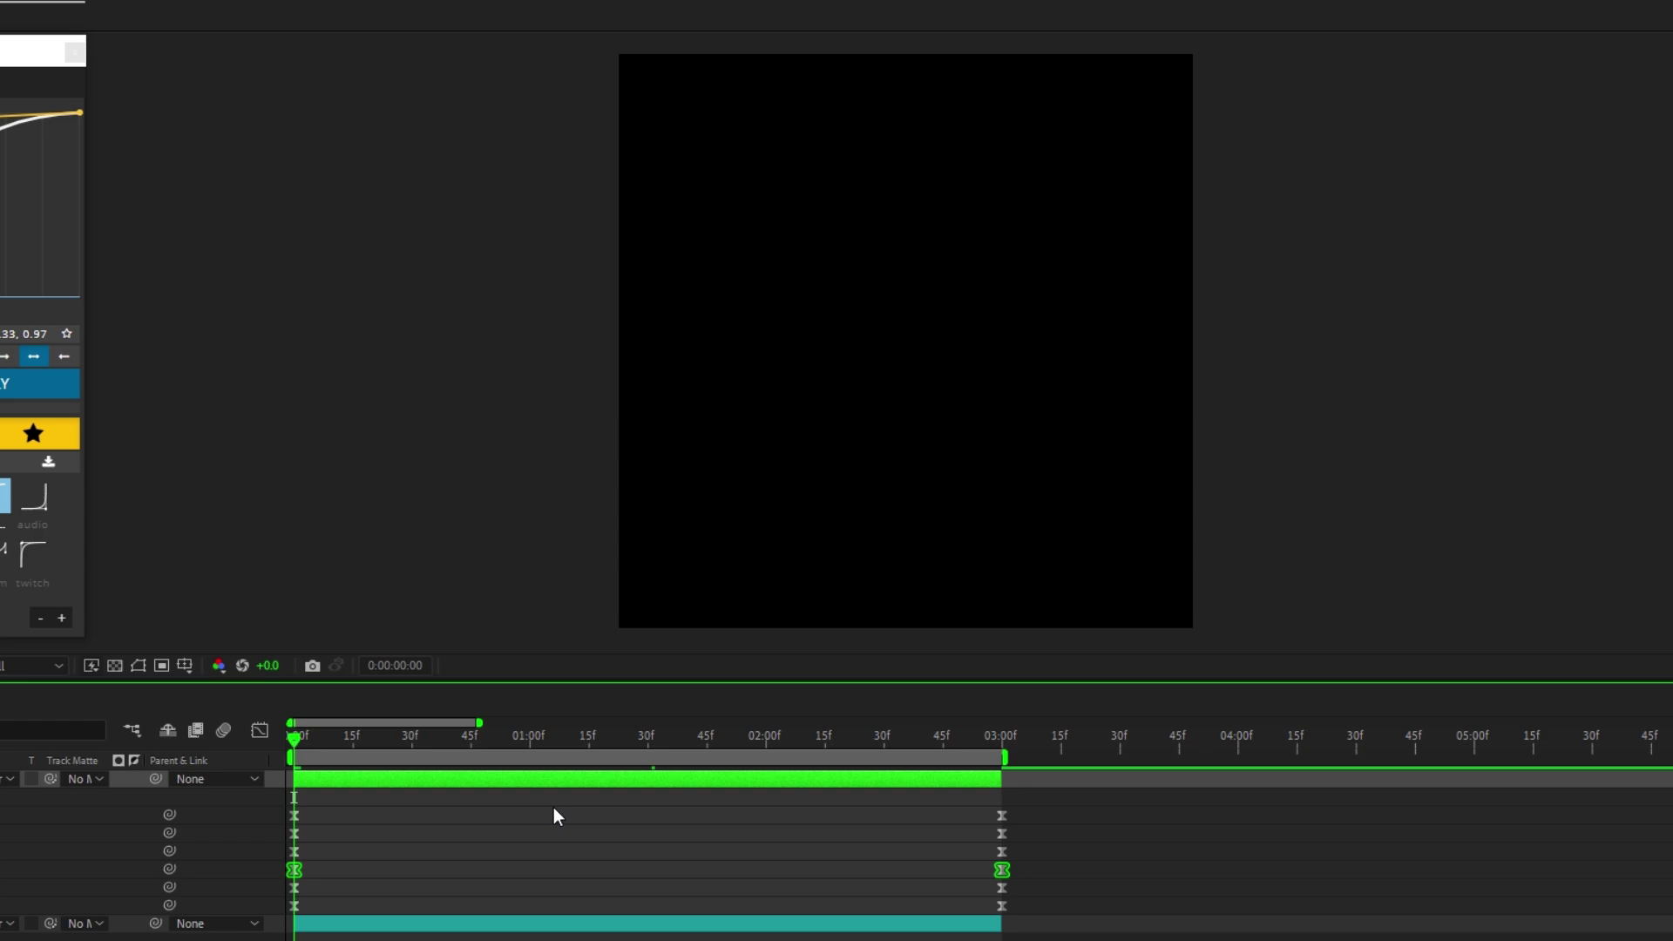
key("u")
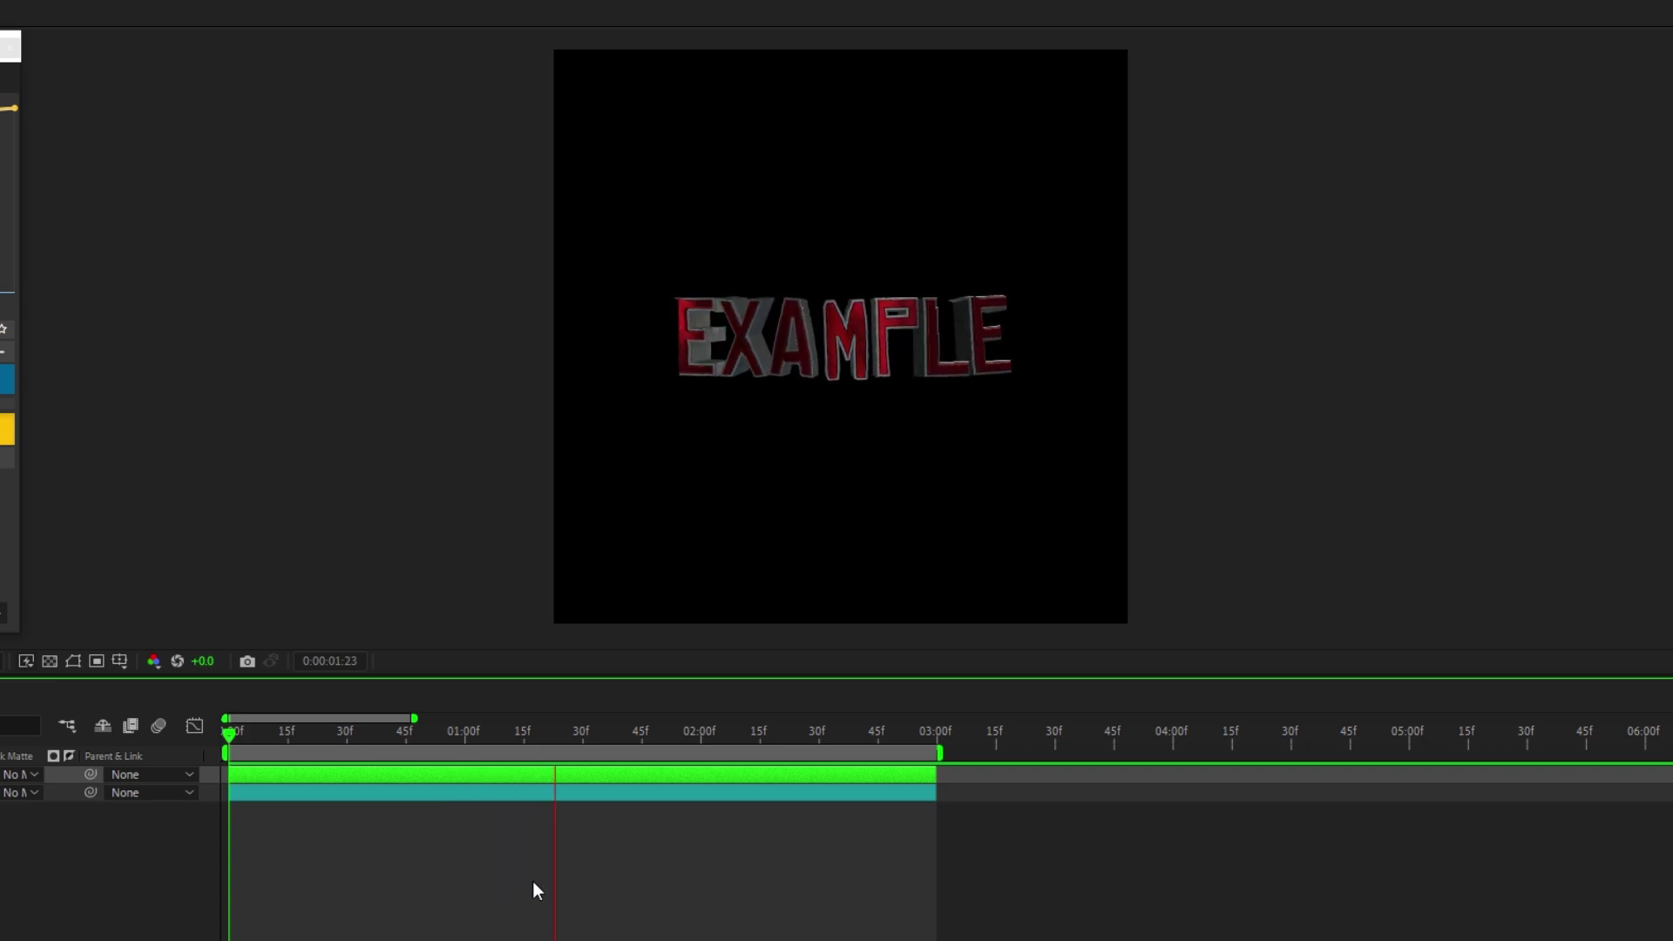
key("space")
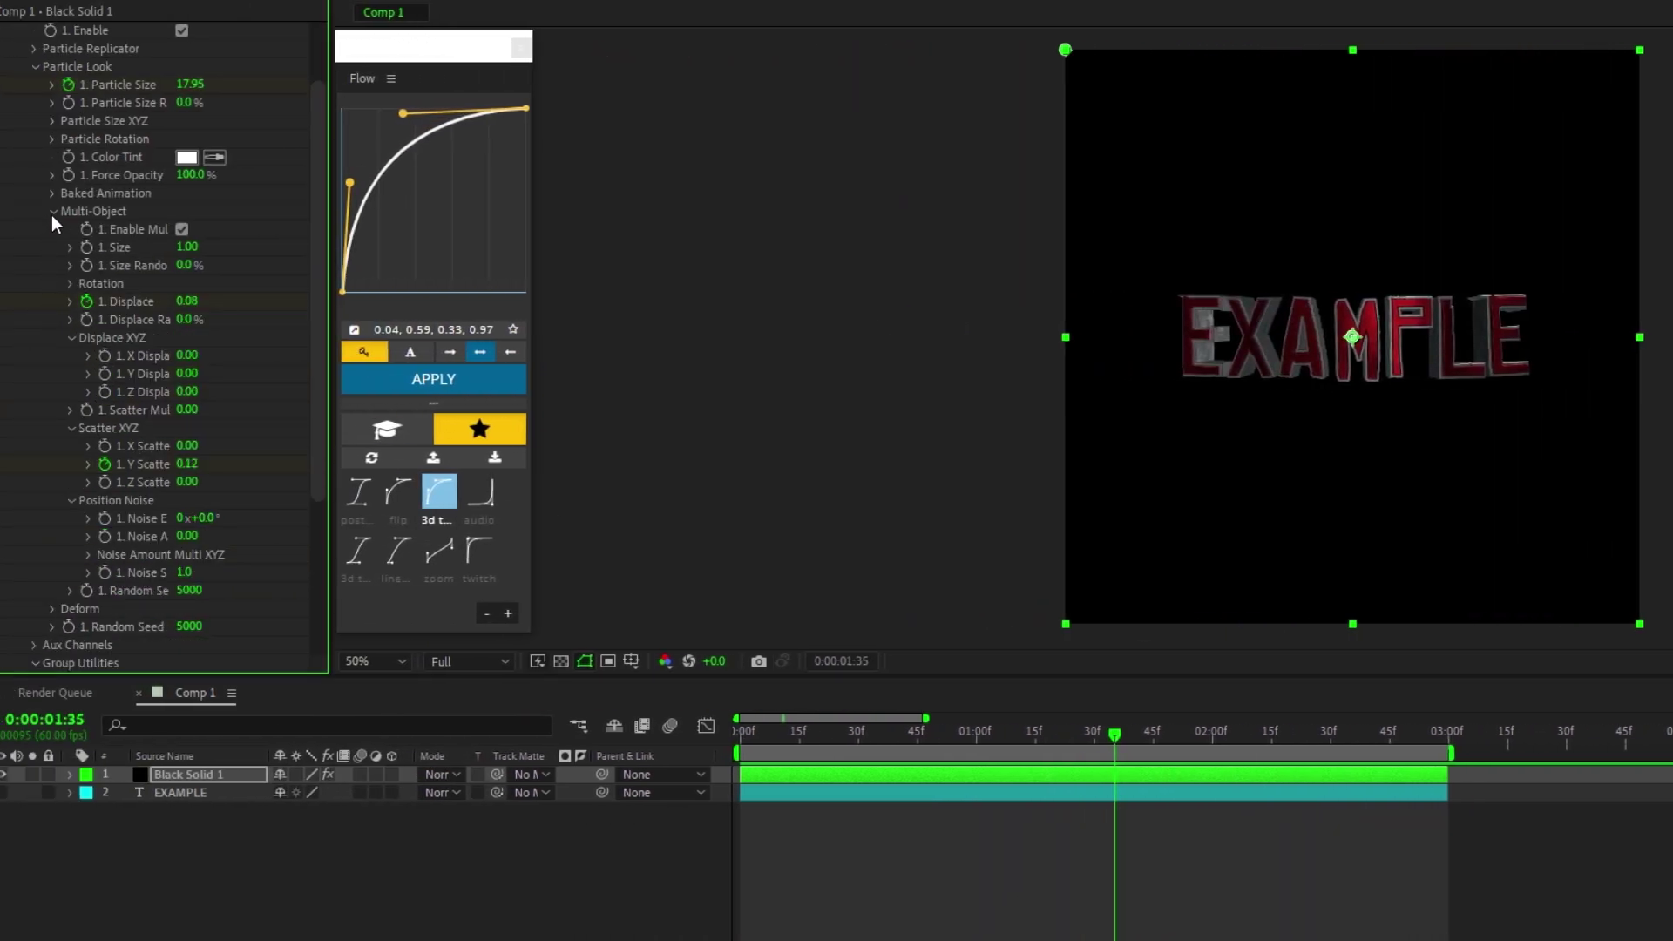
In Element's Render Settings, set Add Lighting to Single Light.
left_click(53, 210)
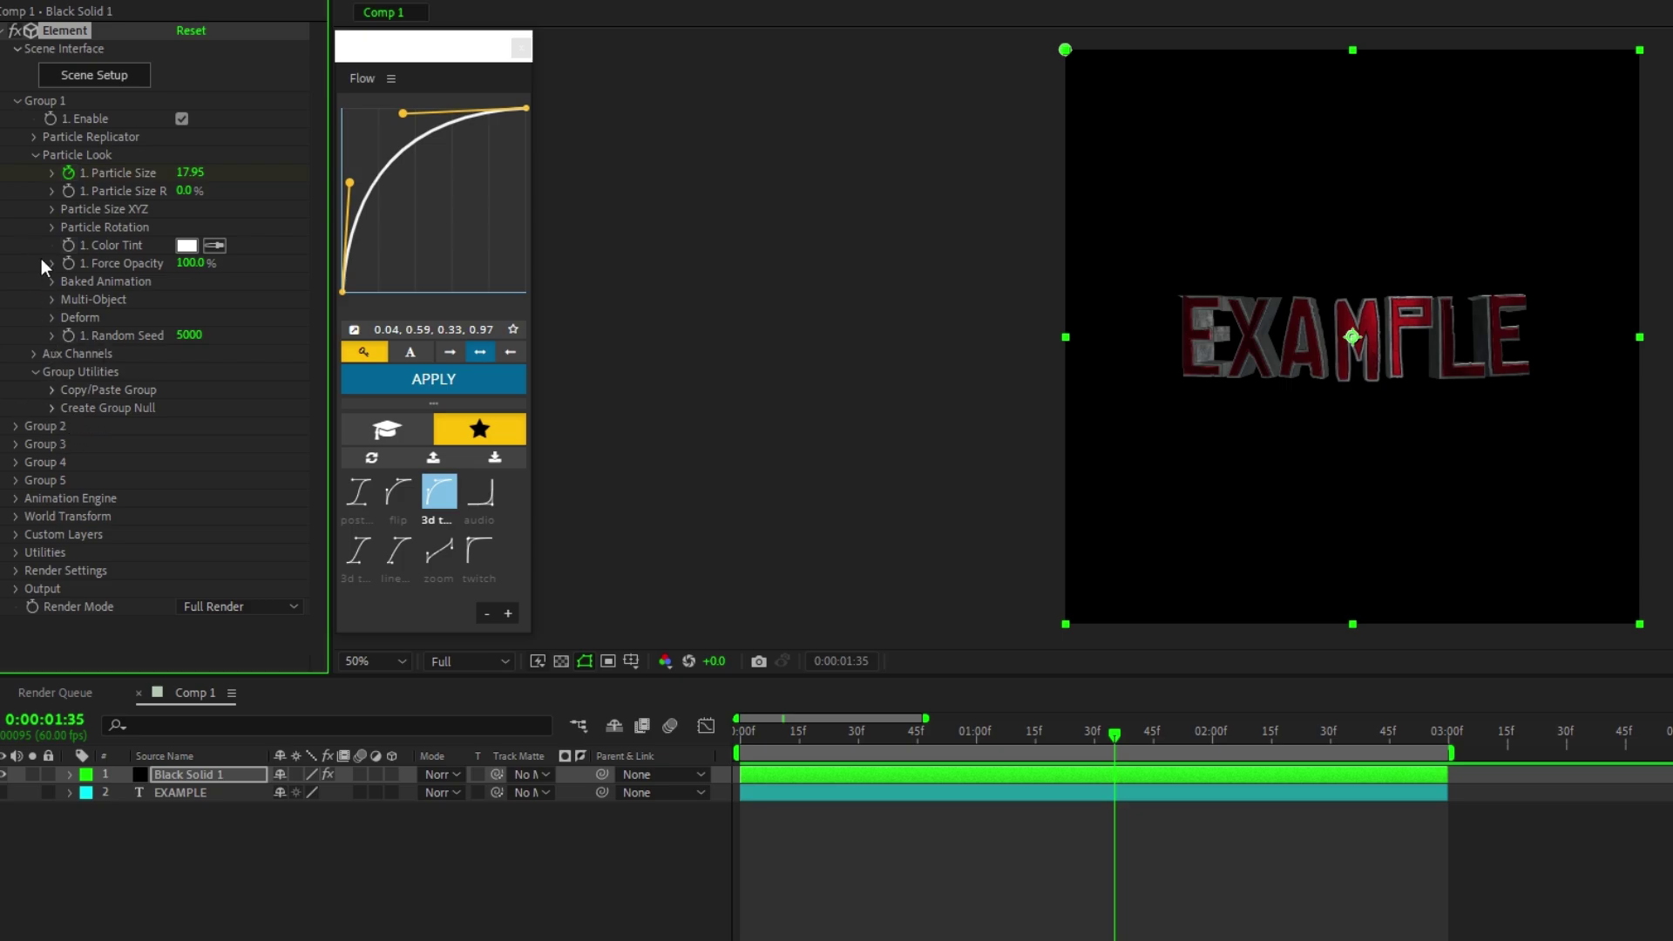
left_click(34, 155)
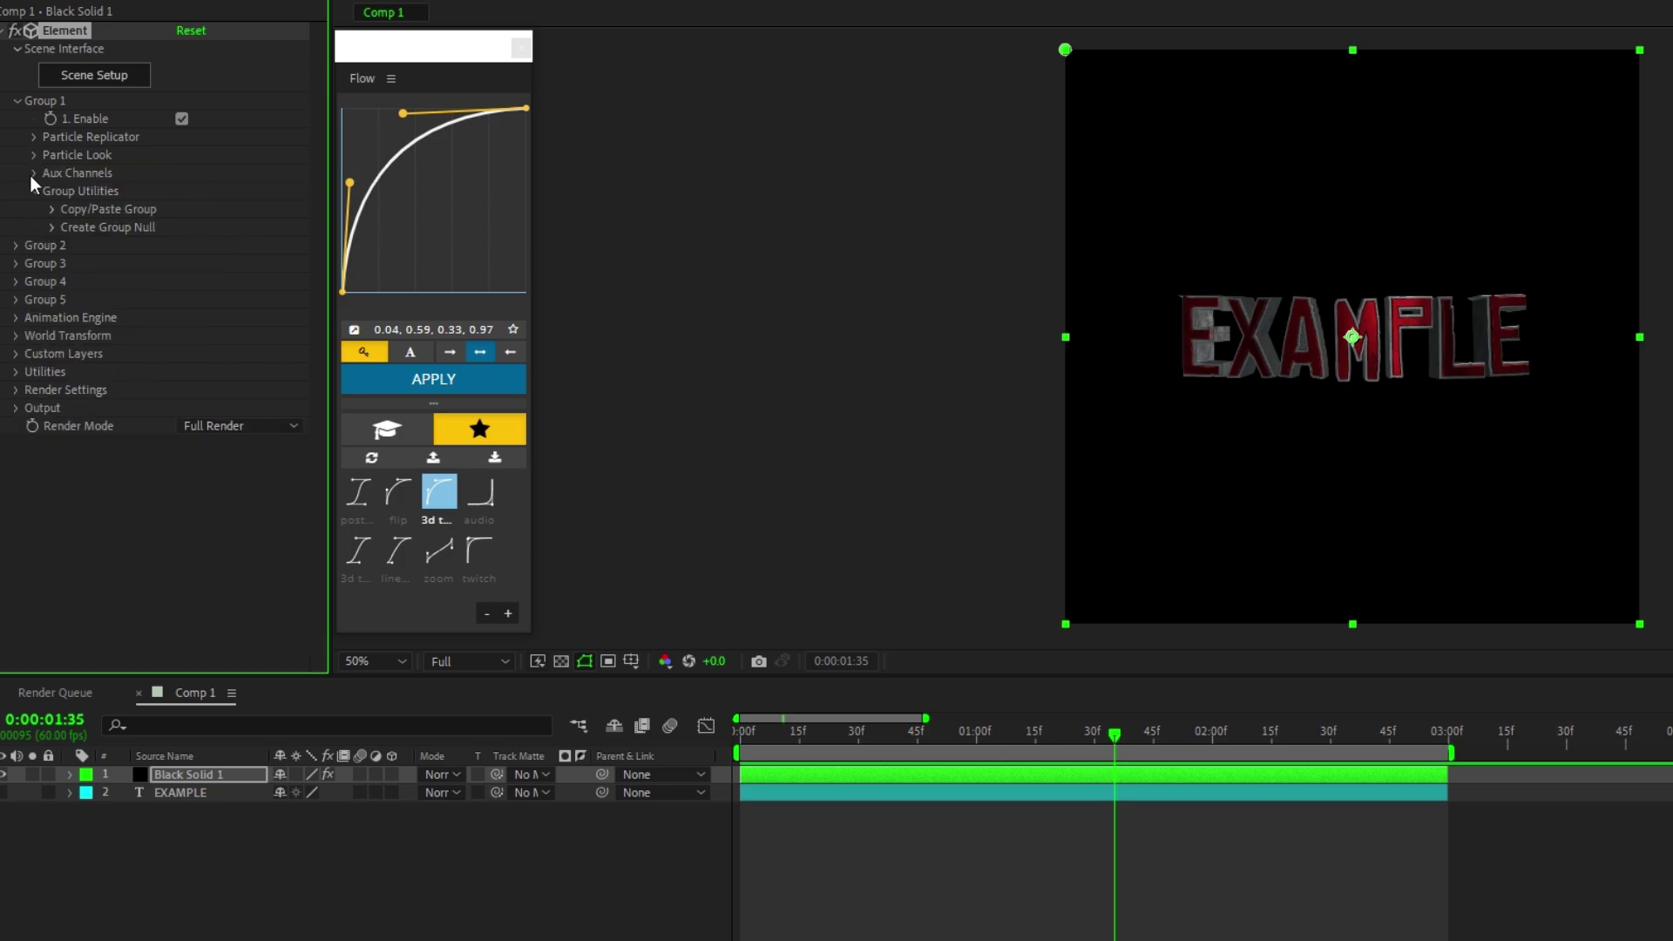
left_click(15, 390)
left_click(33, 426)
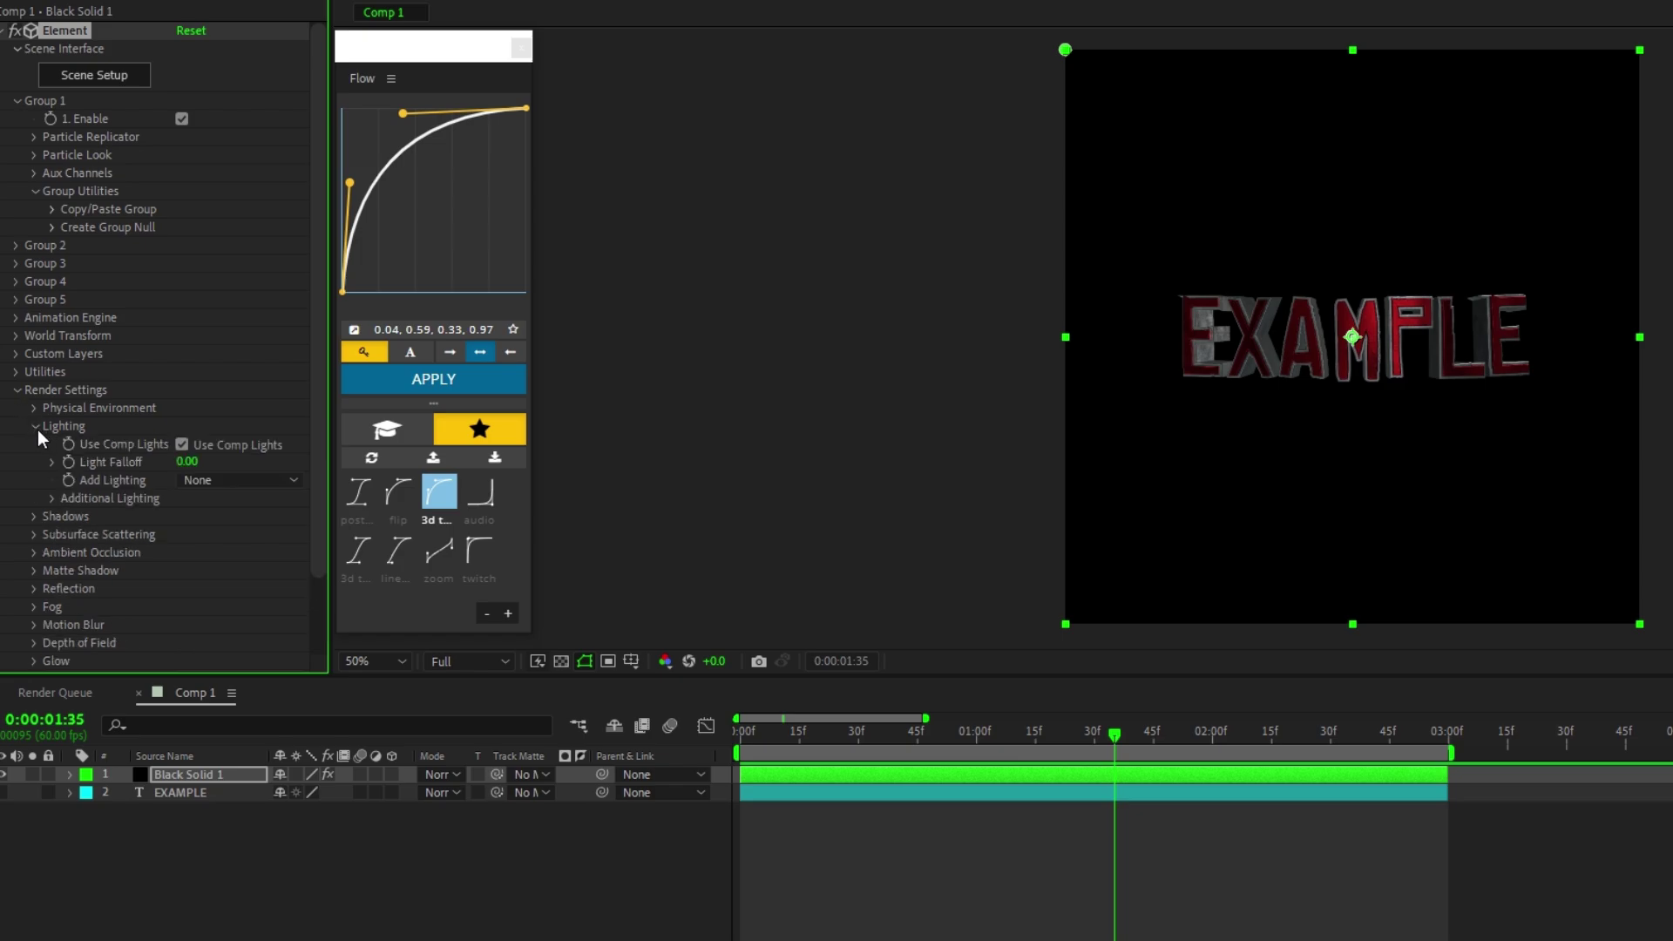
left_click(221, 481)
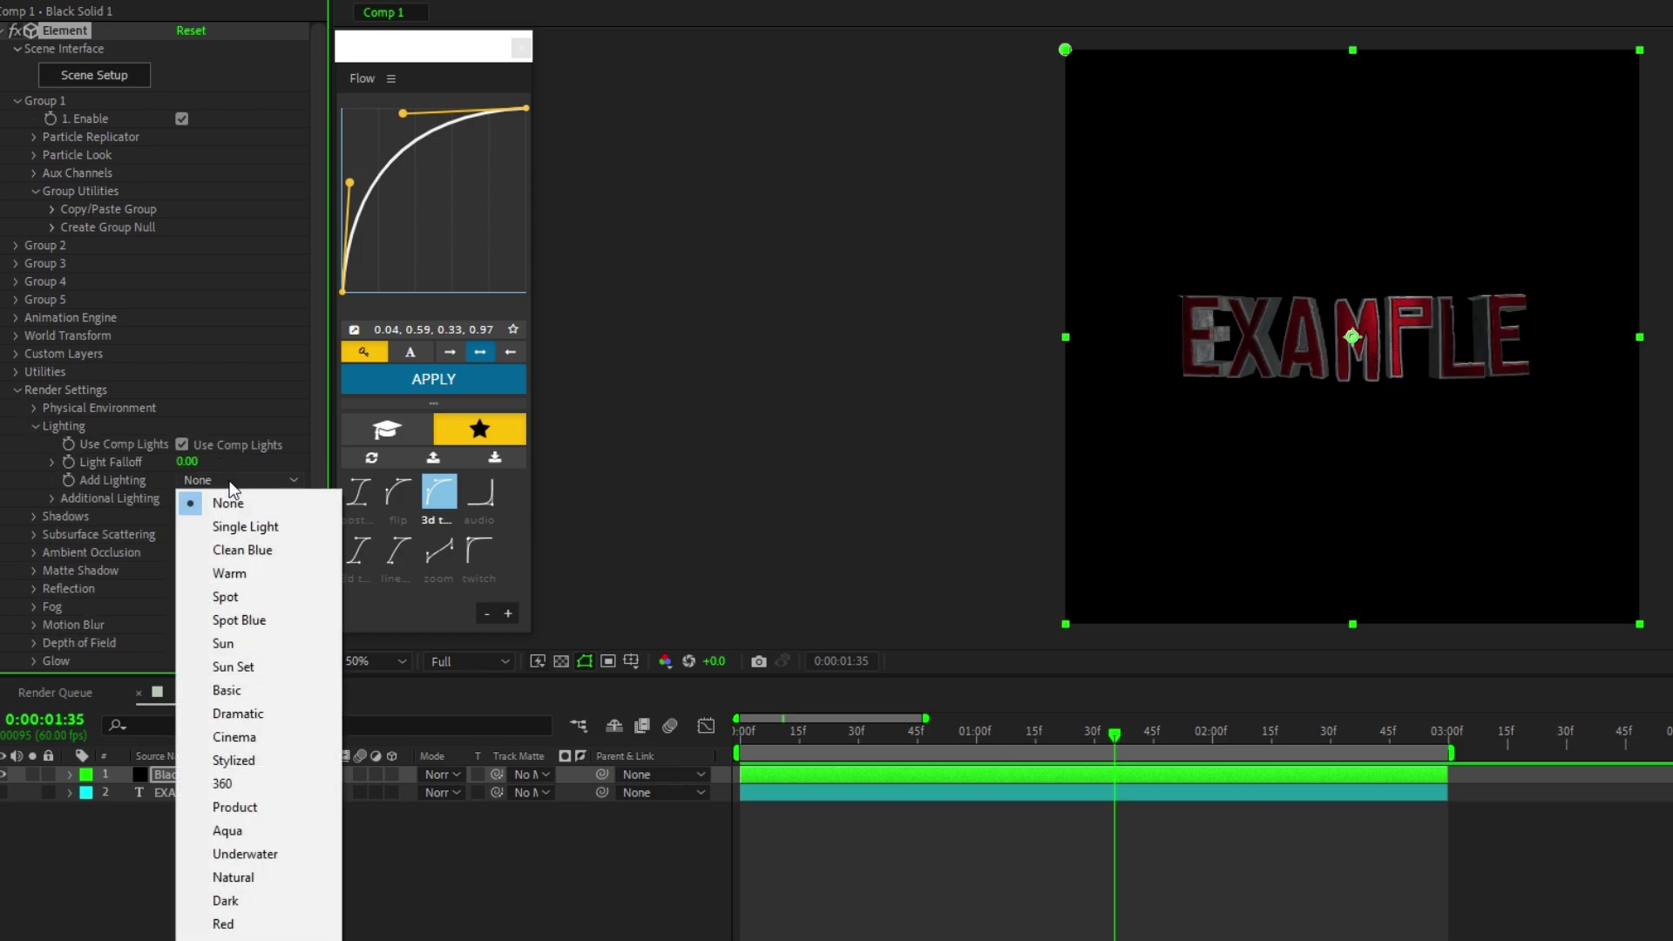
left_click(241, 527)
Set the additional lighting's brightness multiplier to 860%.
left_click(51, 500)
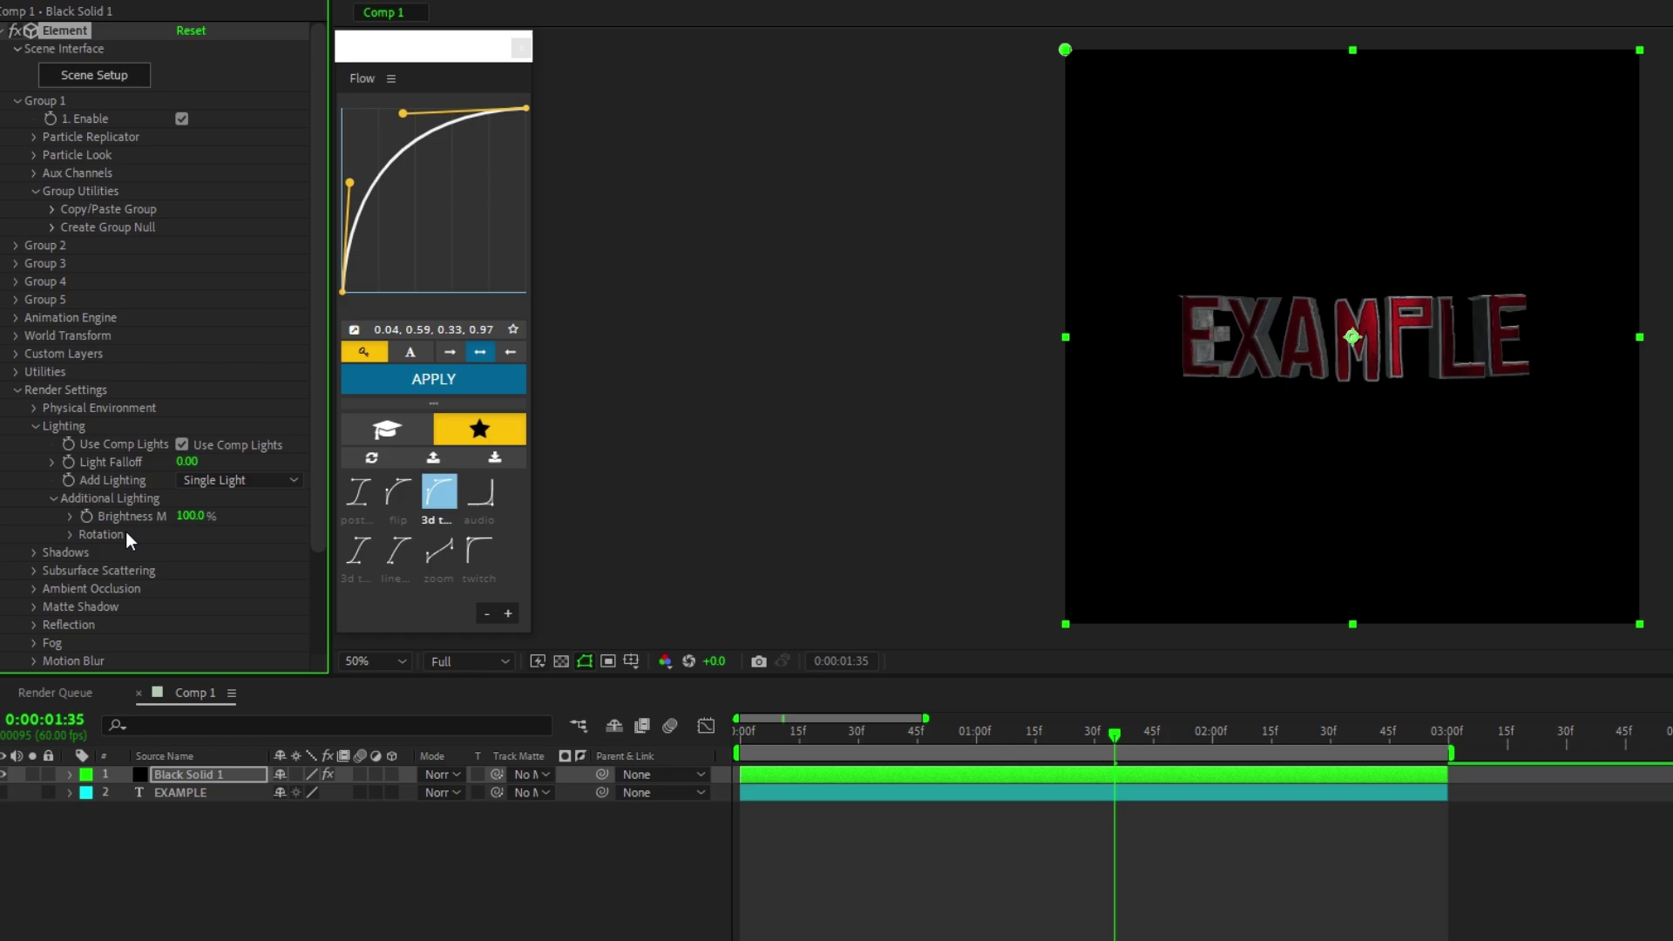
left_click(196, 517)
type("860")
key("Return")
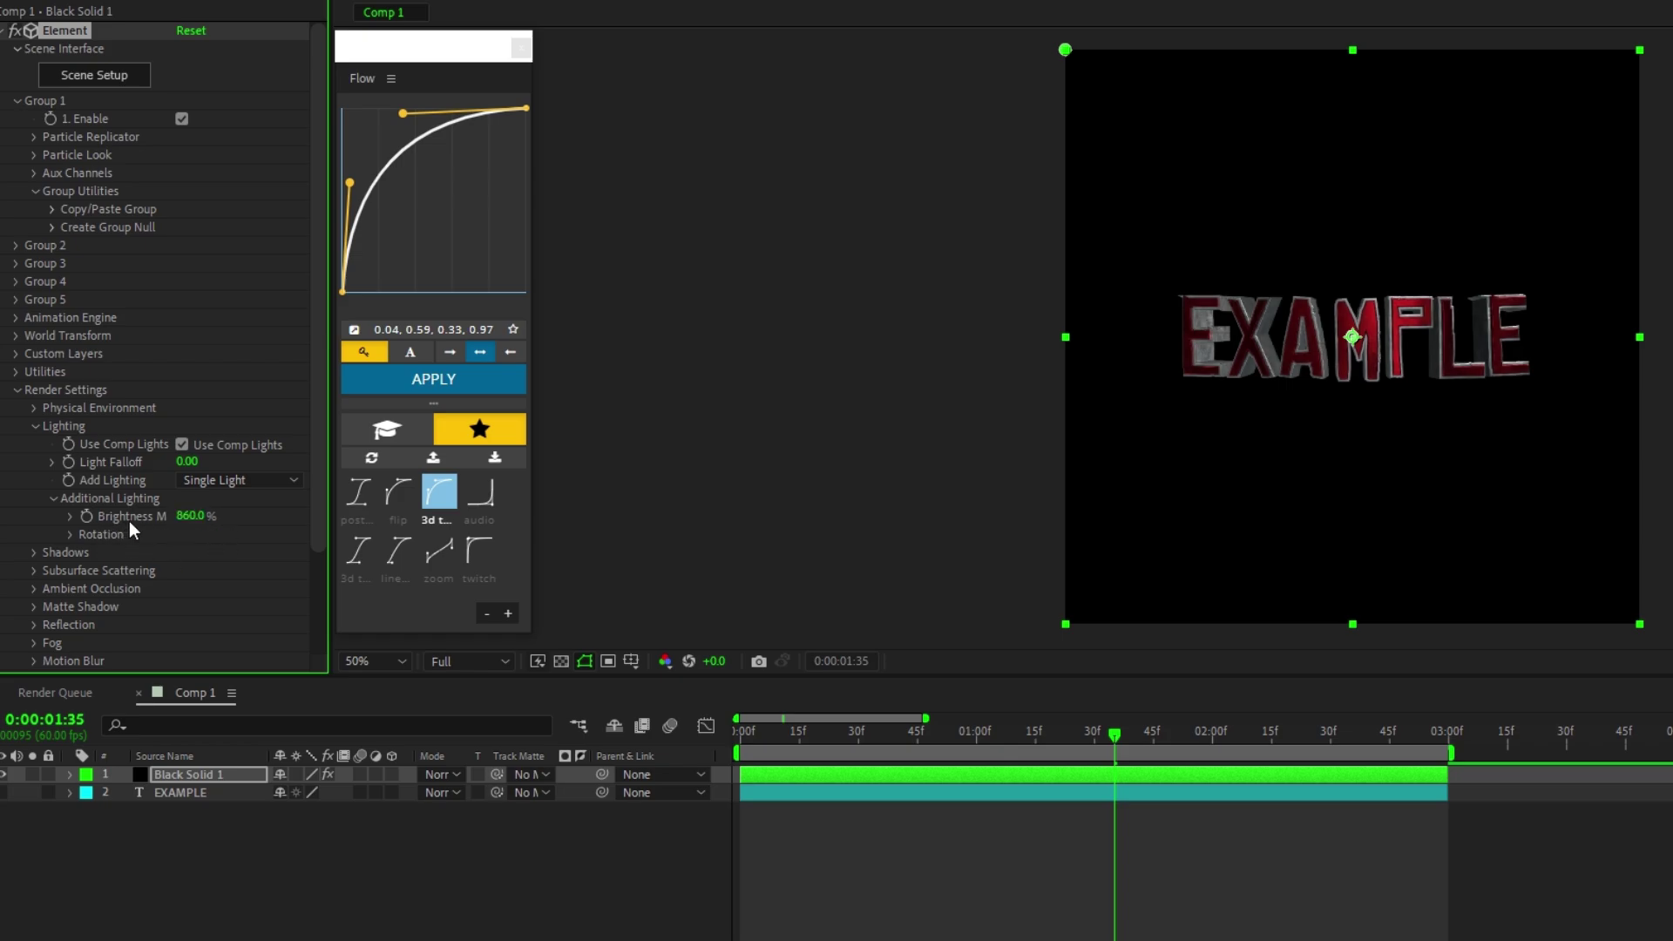
Set the additional lighting's X Rotation to 123° and collapse the lighting settings.
left_click(64, 535)
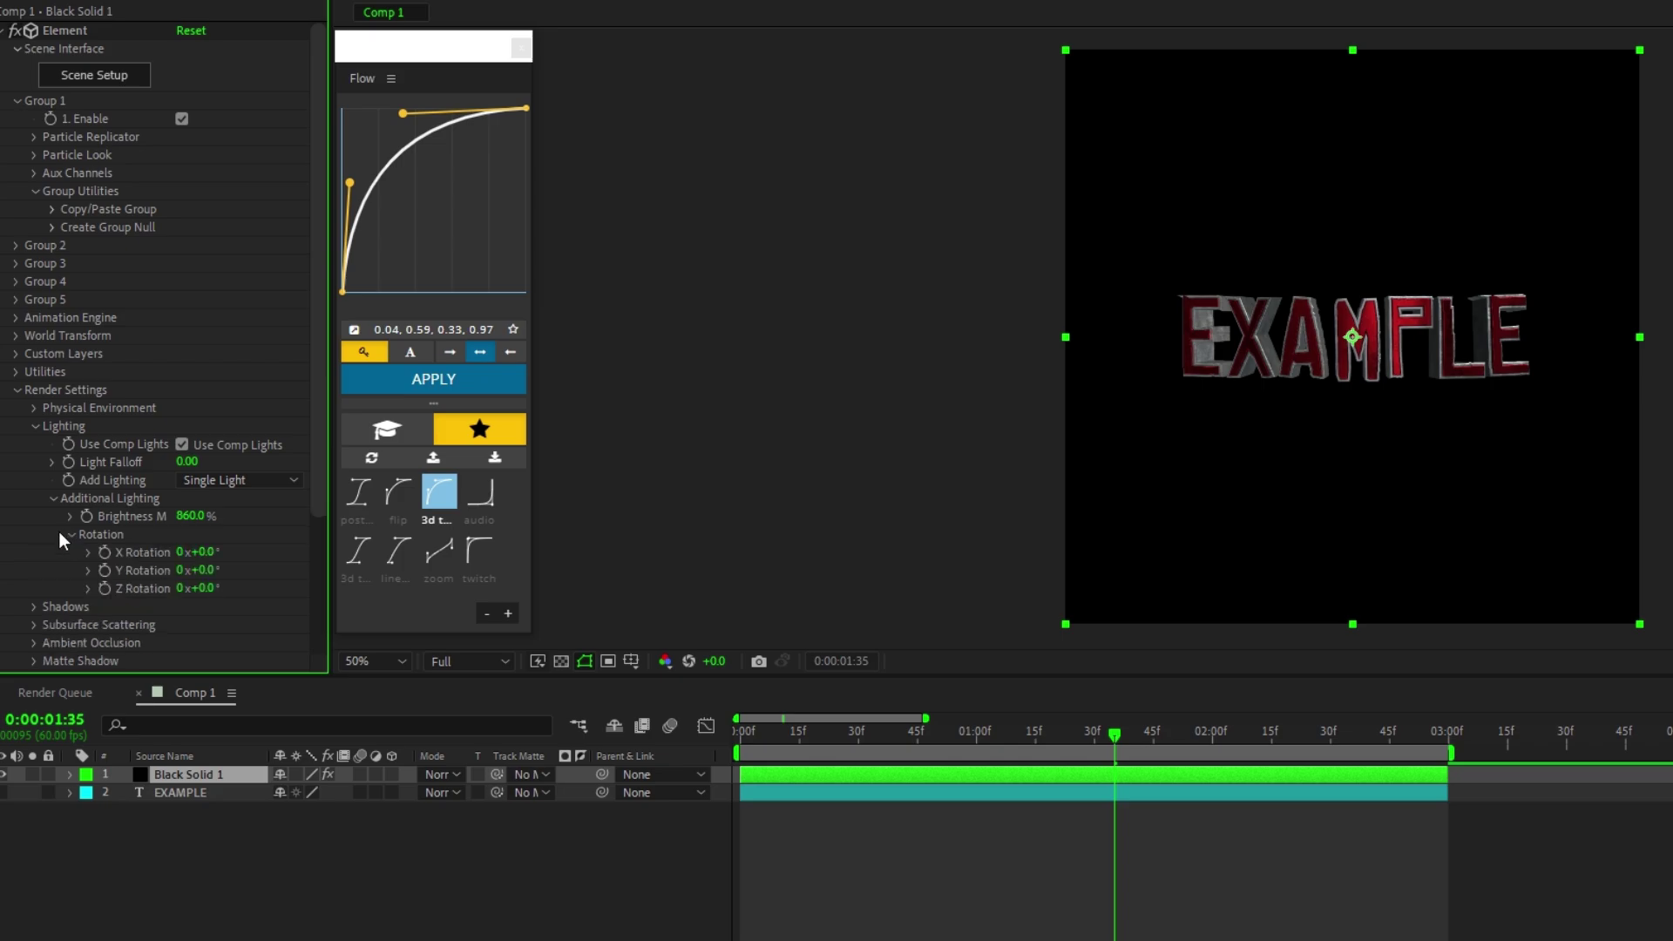
left_click_drag(195, 552, 339, 558)
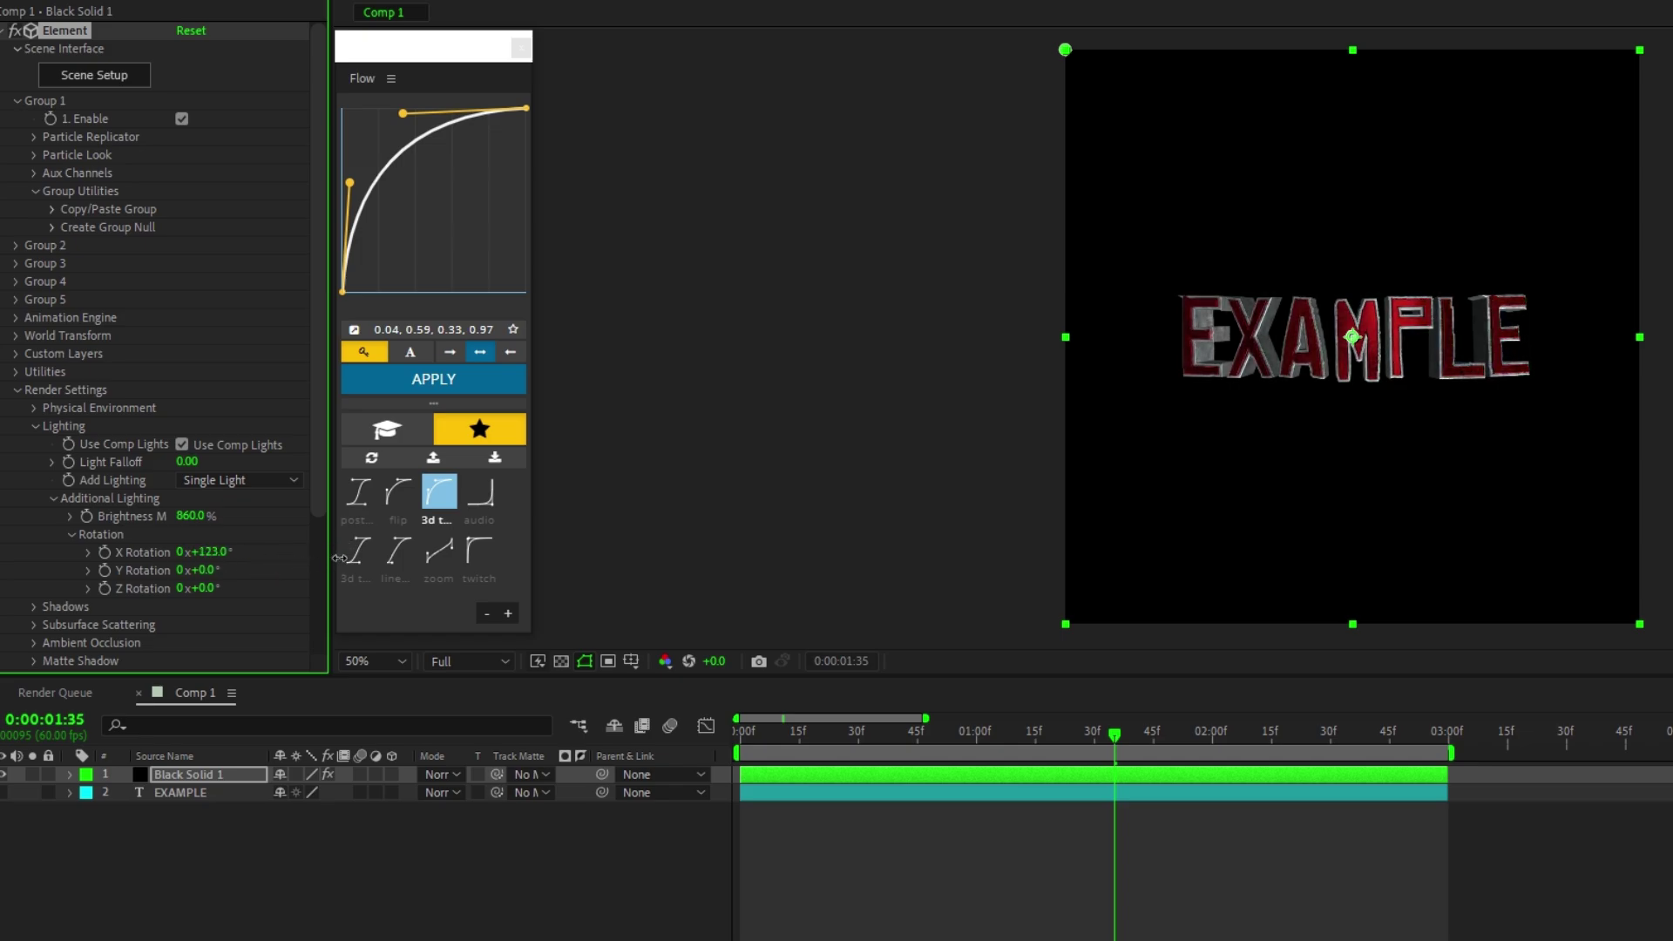
left_click(52, 501)
left_click(34, 425)
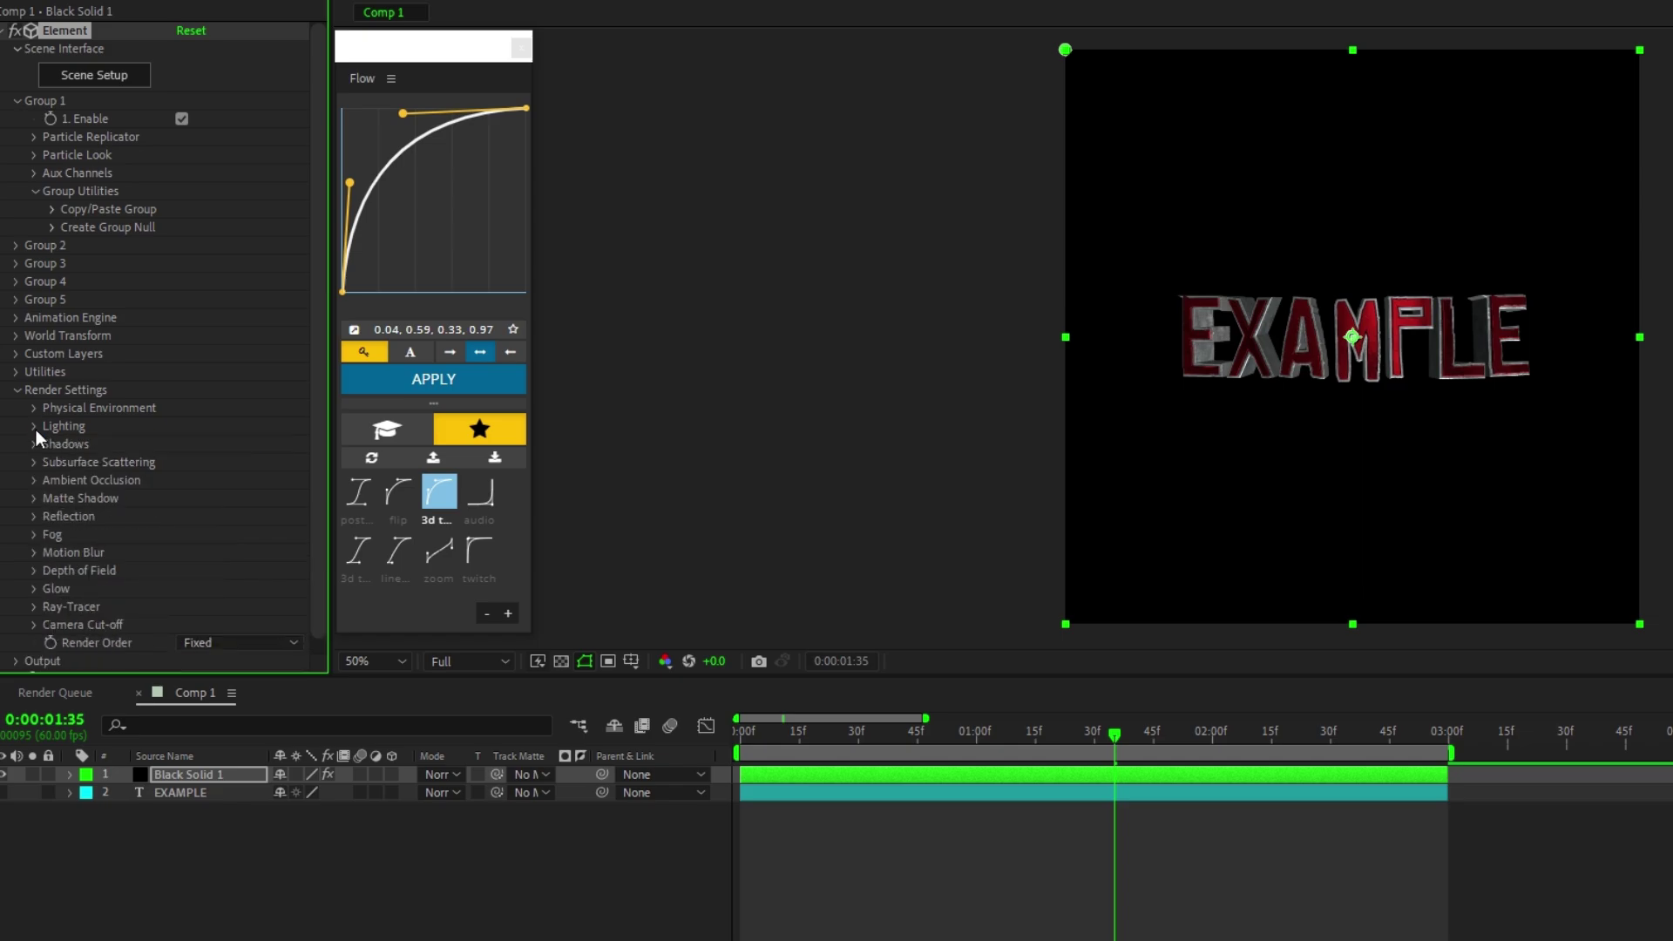
Enable Element's ambient occlusion and set the SSAO intensity to 8.
scroll(25, 564, "down", 1)
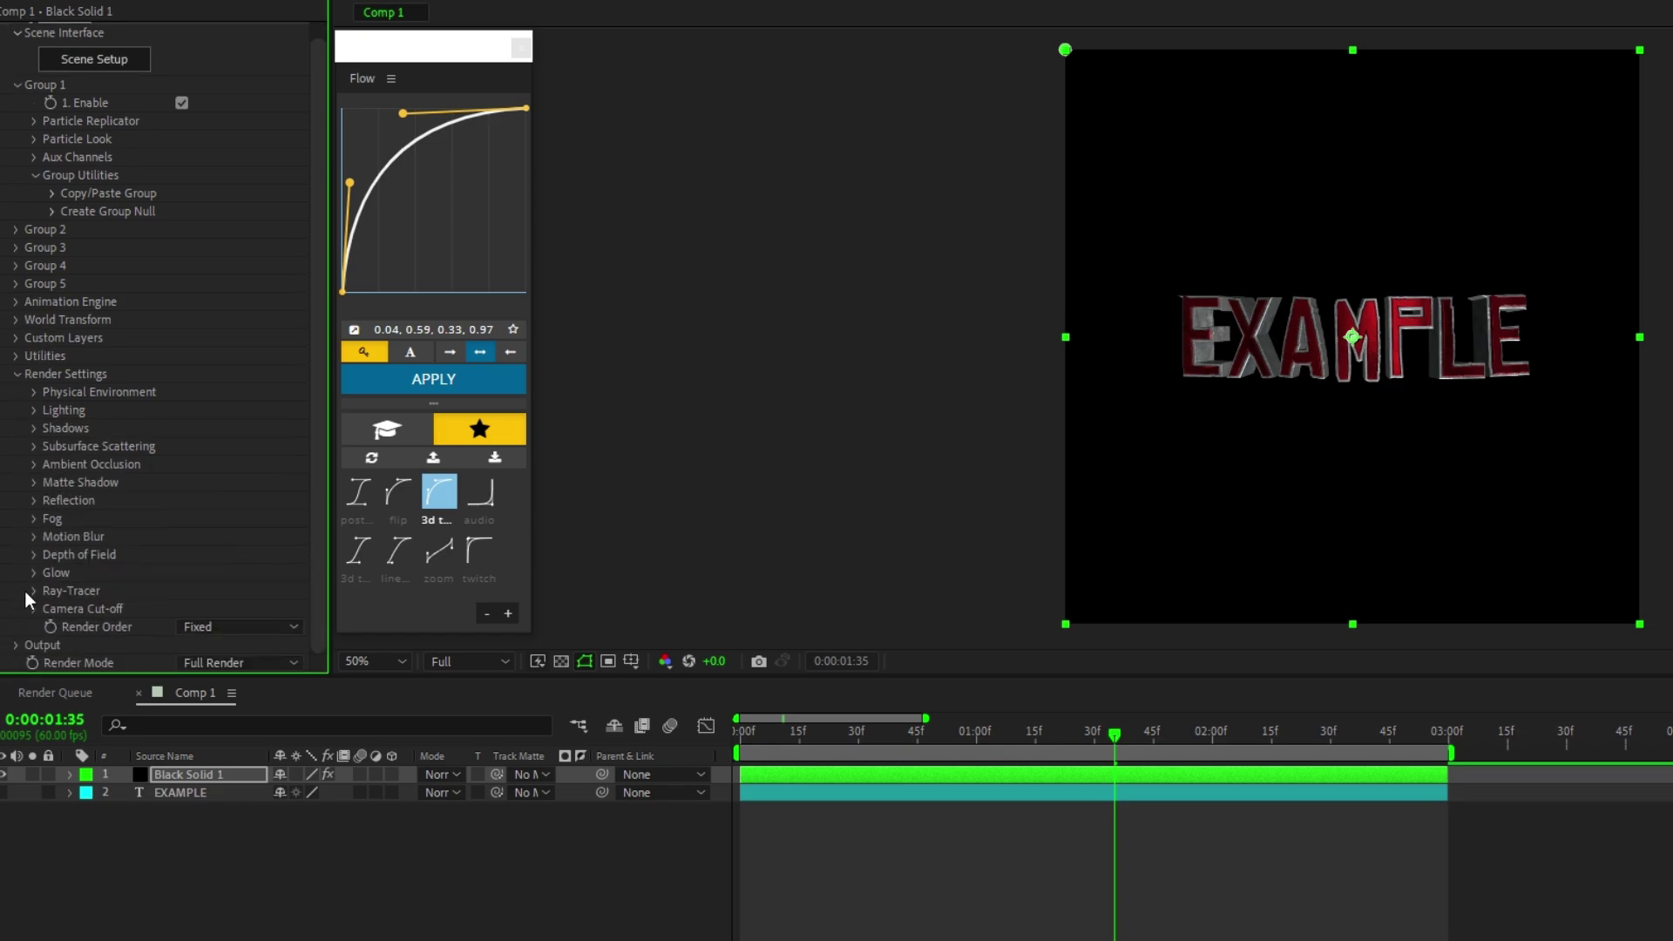
left_click(34, 464)
left_click(179, 410)
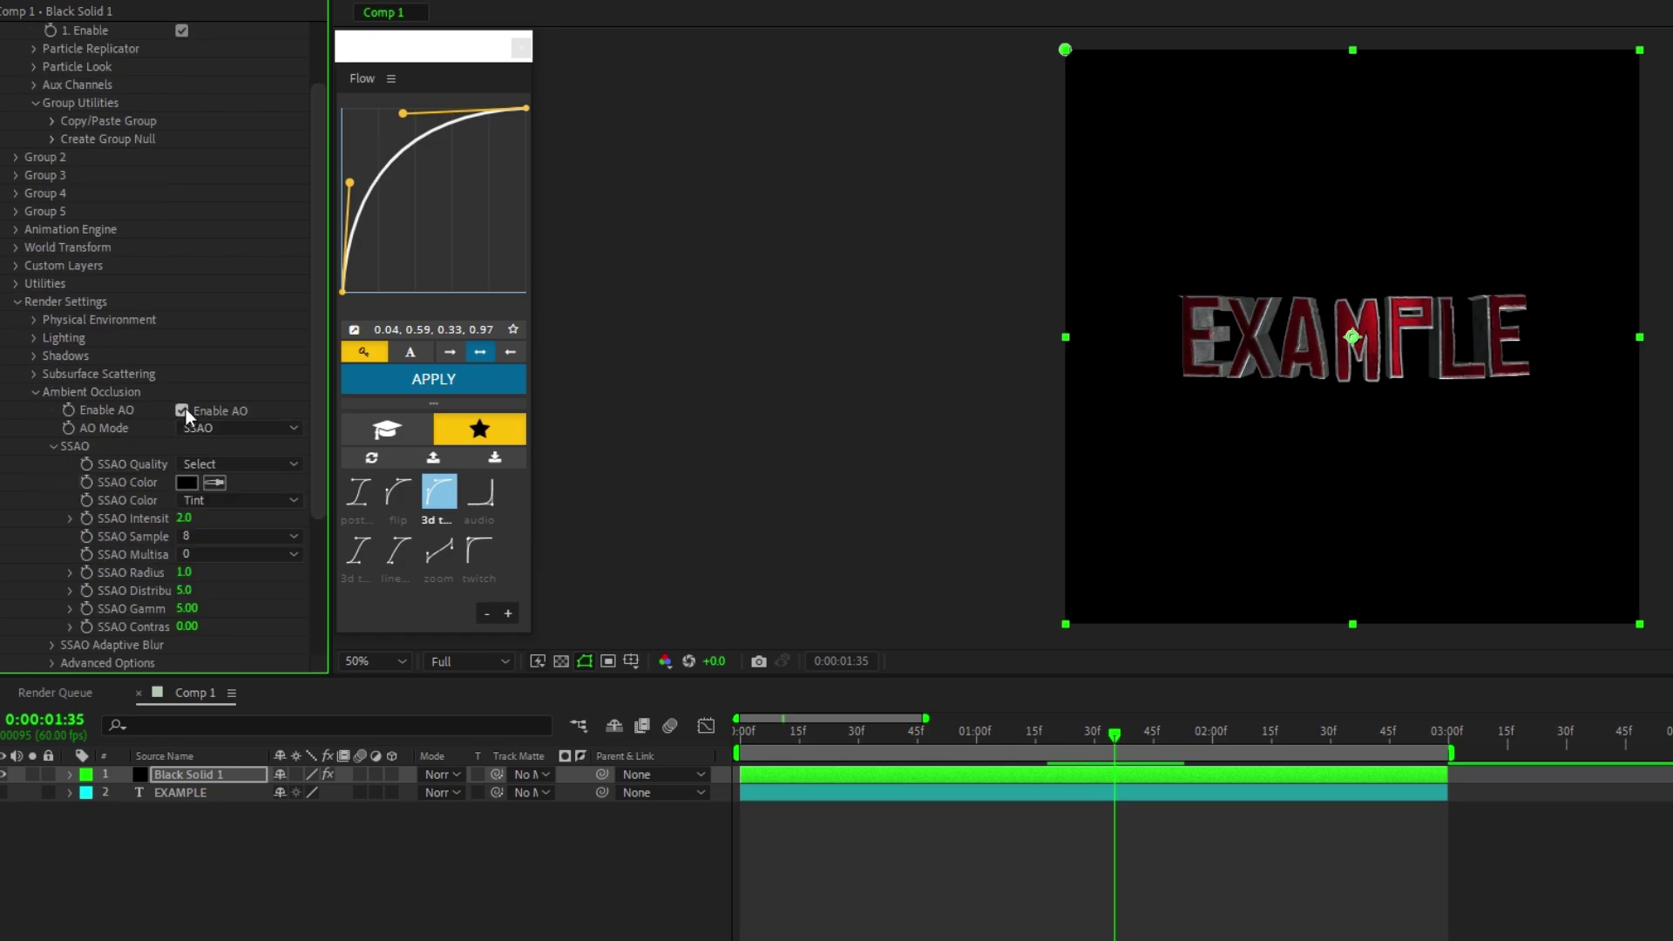
left_click(179, 520)
type("9")
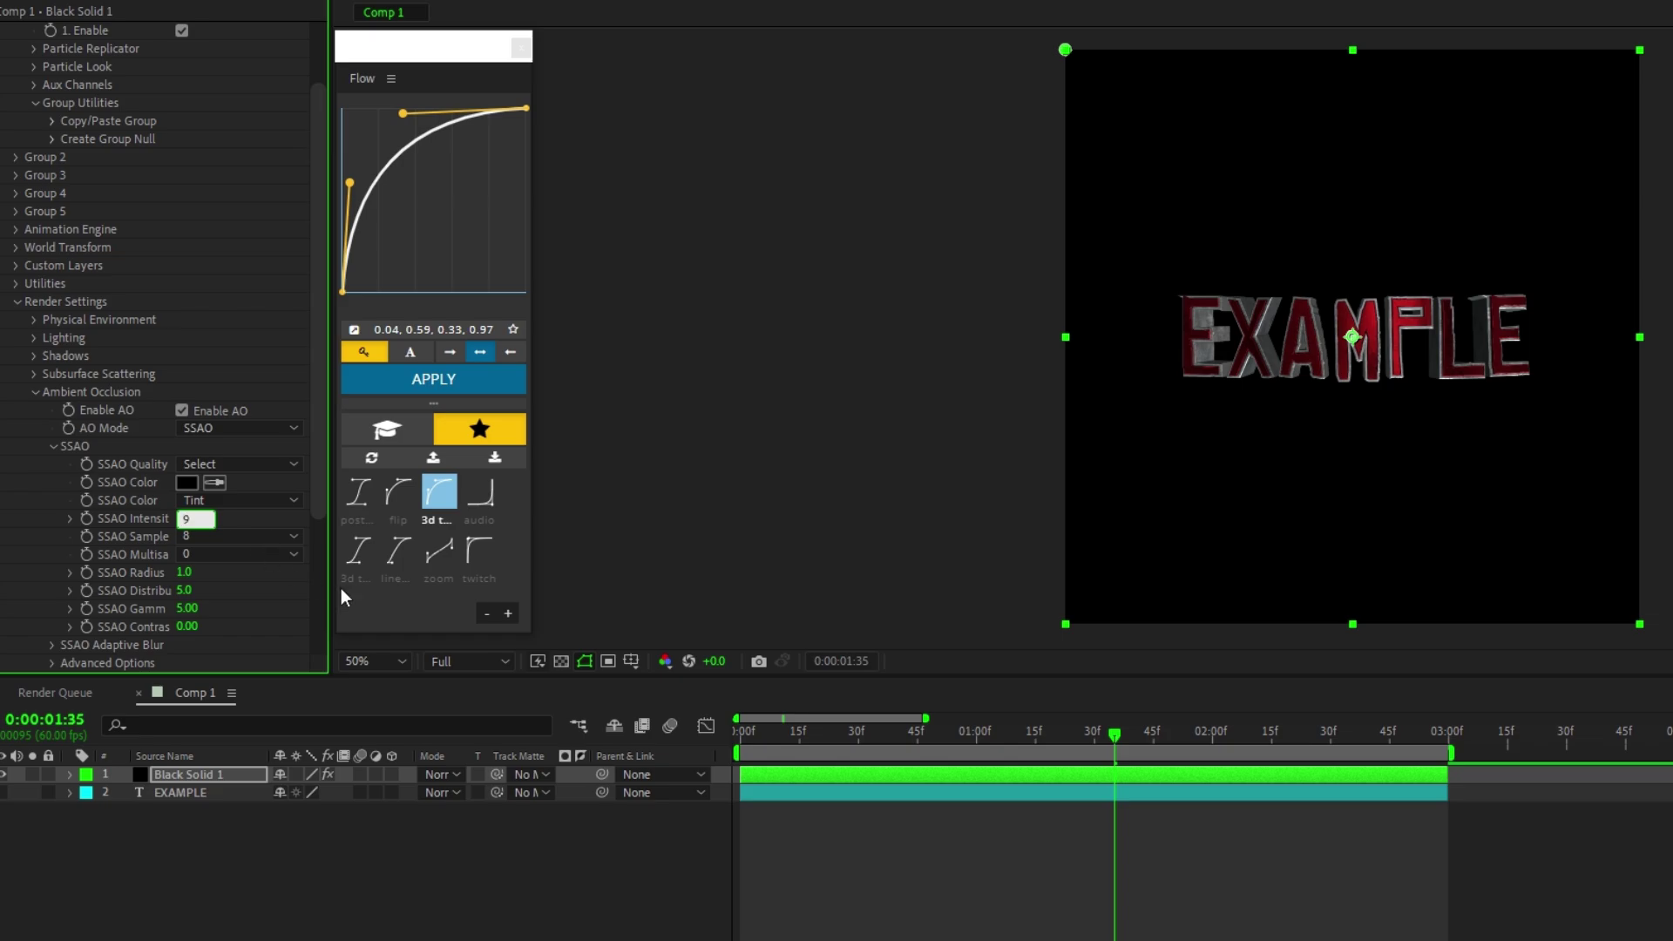
key("BackSpace")
type("8")
left_click(1114, 742)
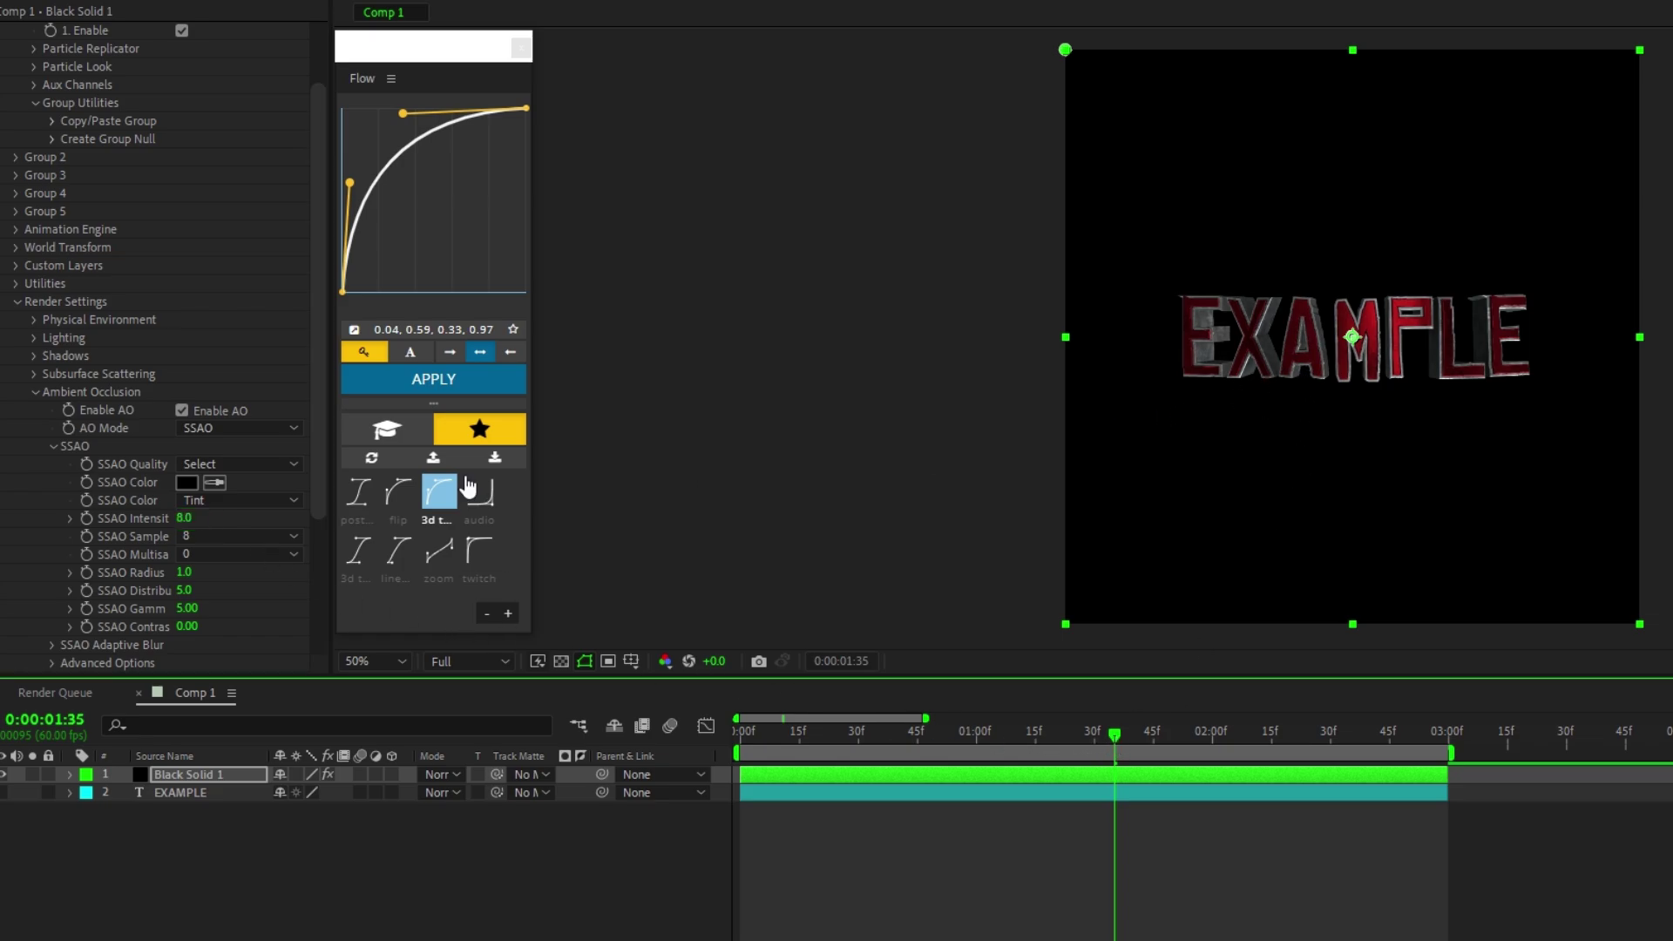
left_click(35, 392)
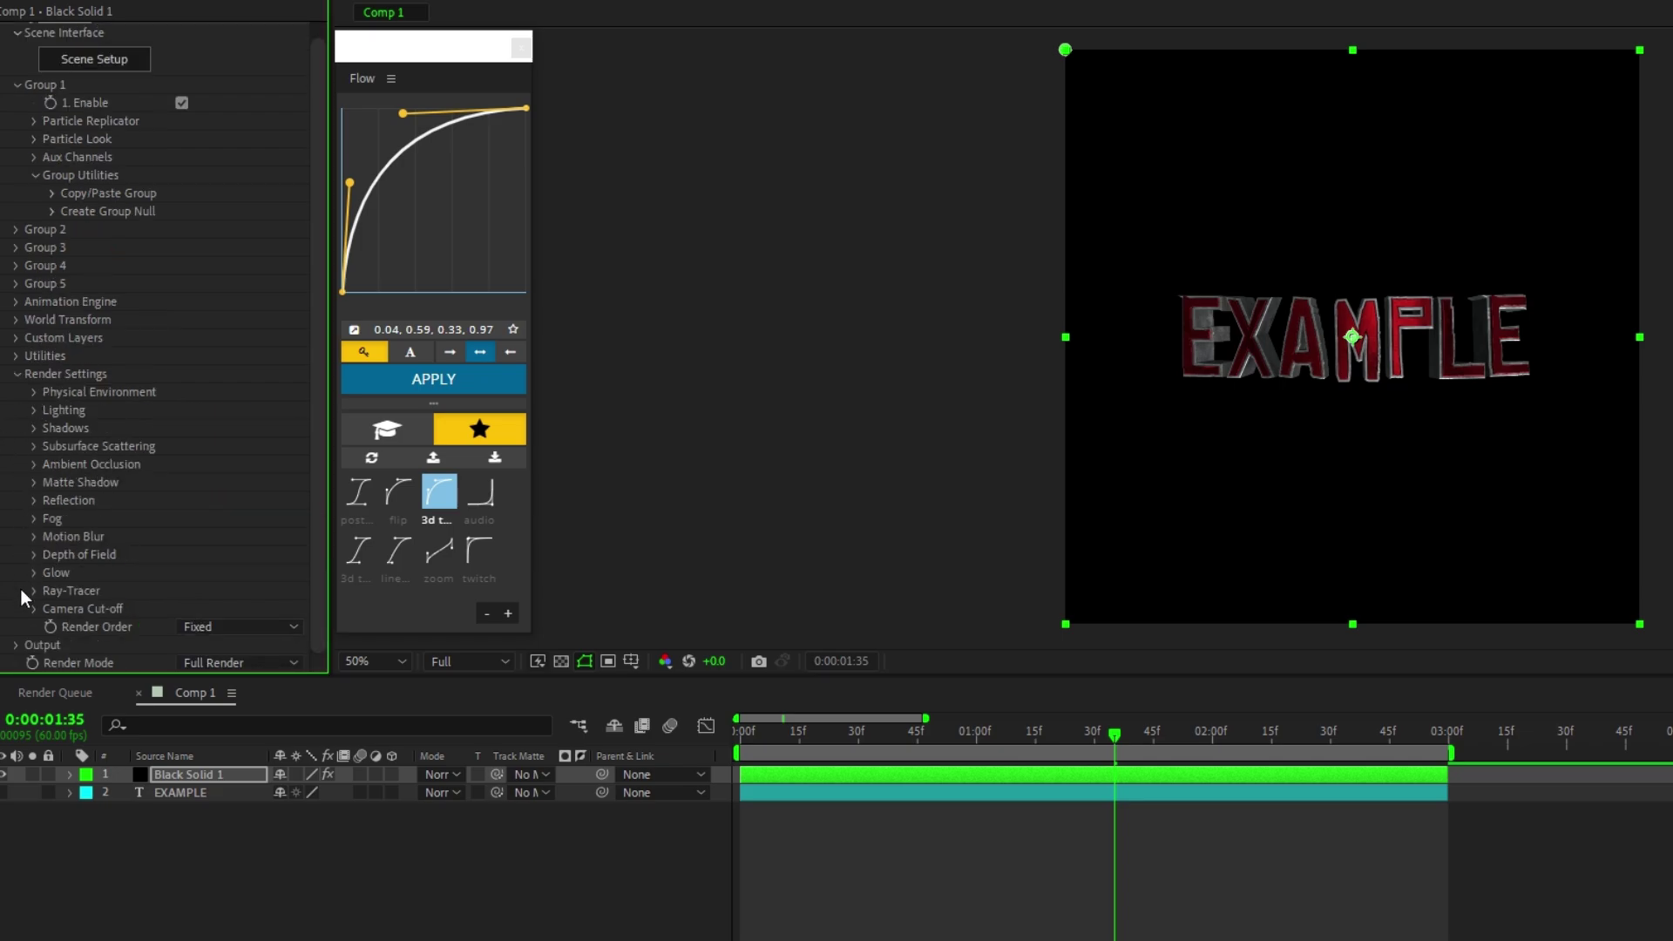
Set the Element output's Multisampling to 32 and collapse the output and render settings.
scroll(12, 655, "down", 5)
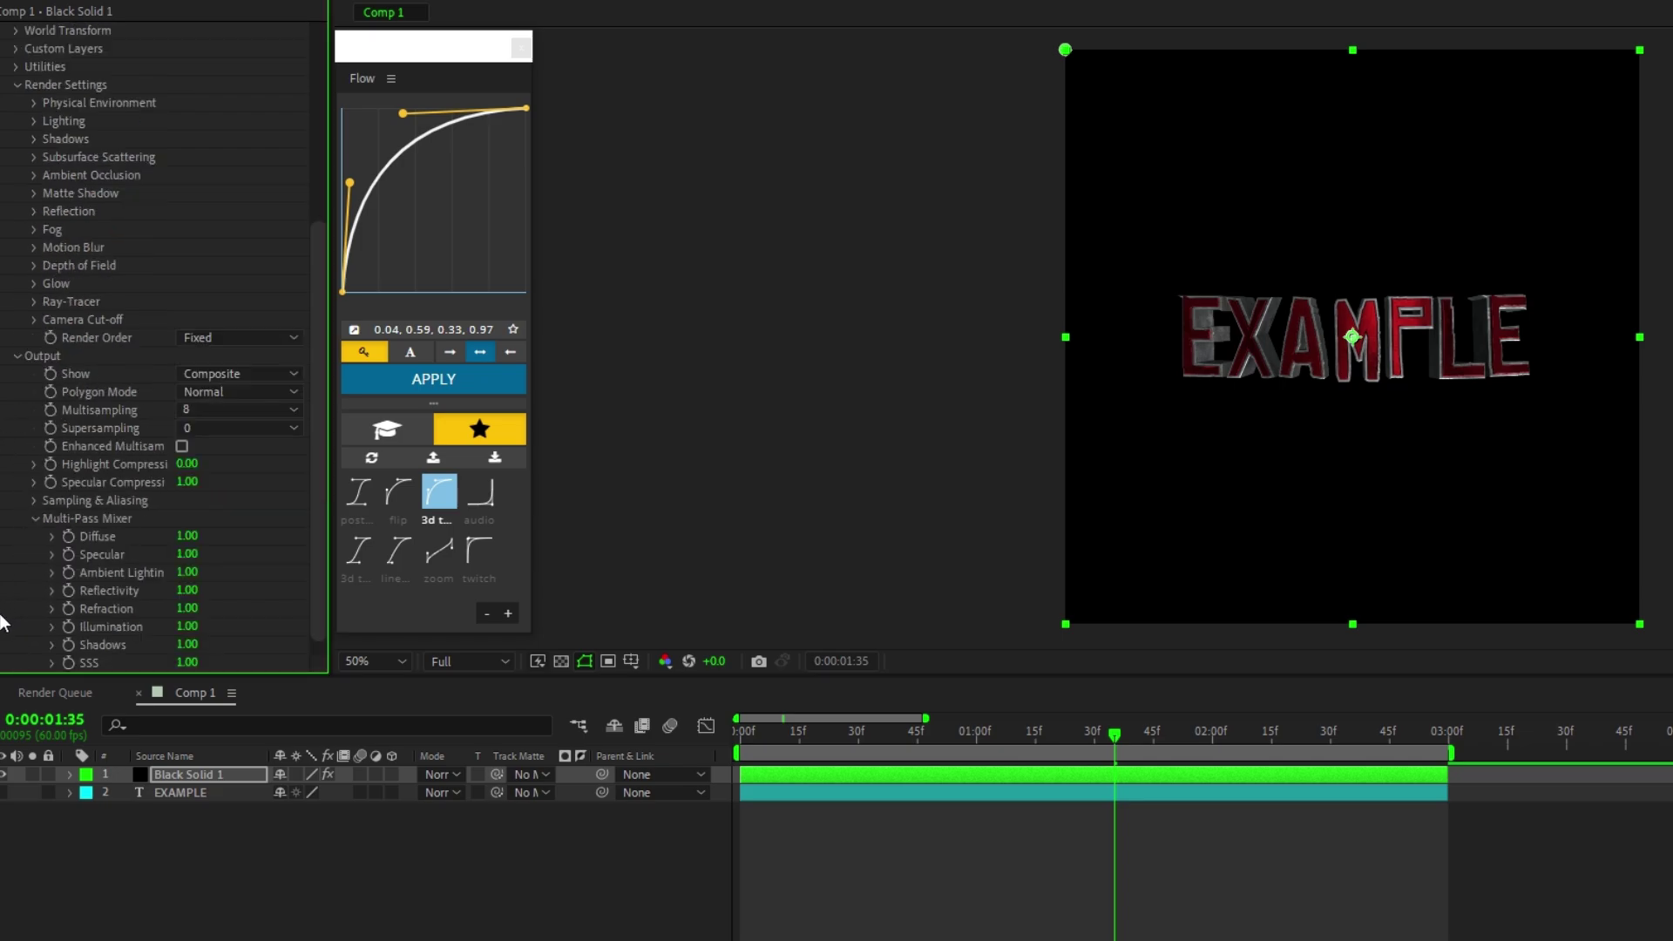
left_click(201, 410)
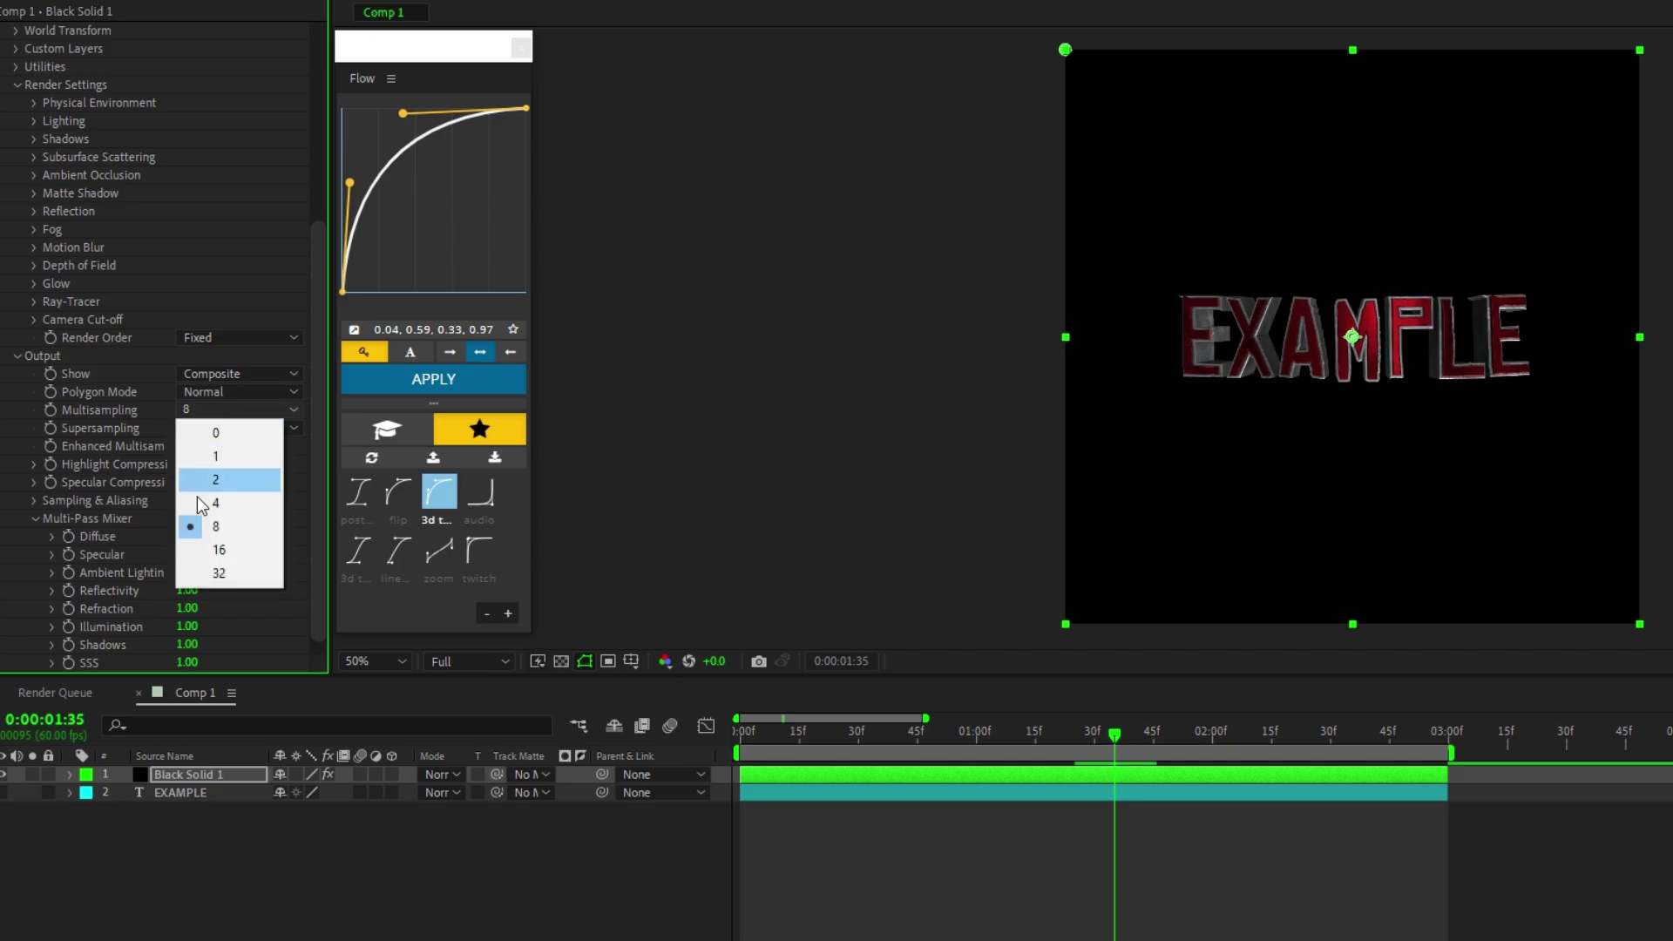
left_click(220, 574)
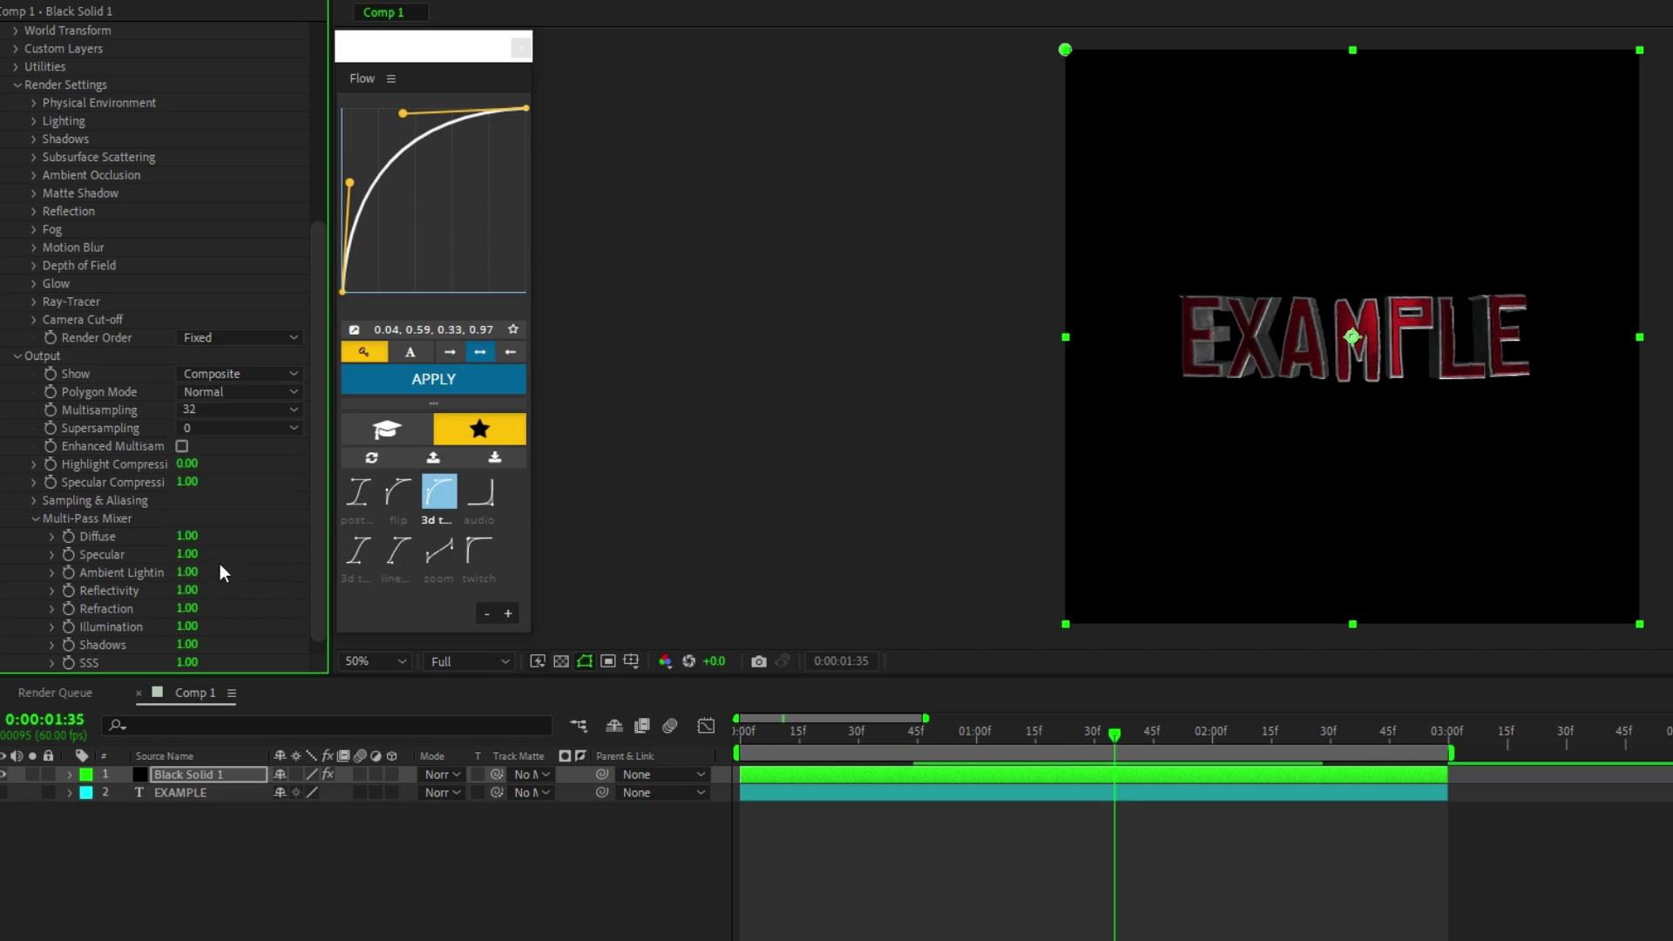
left_click(13, 359)
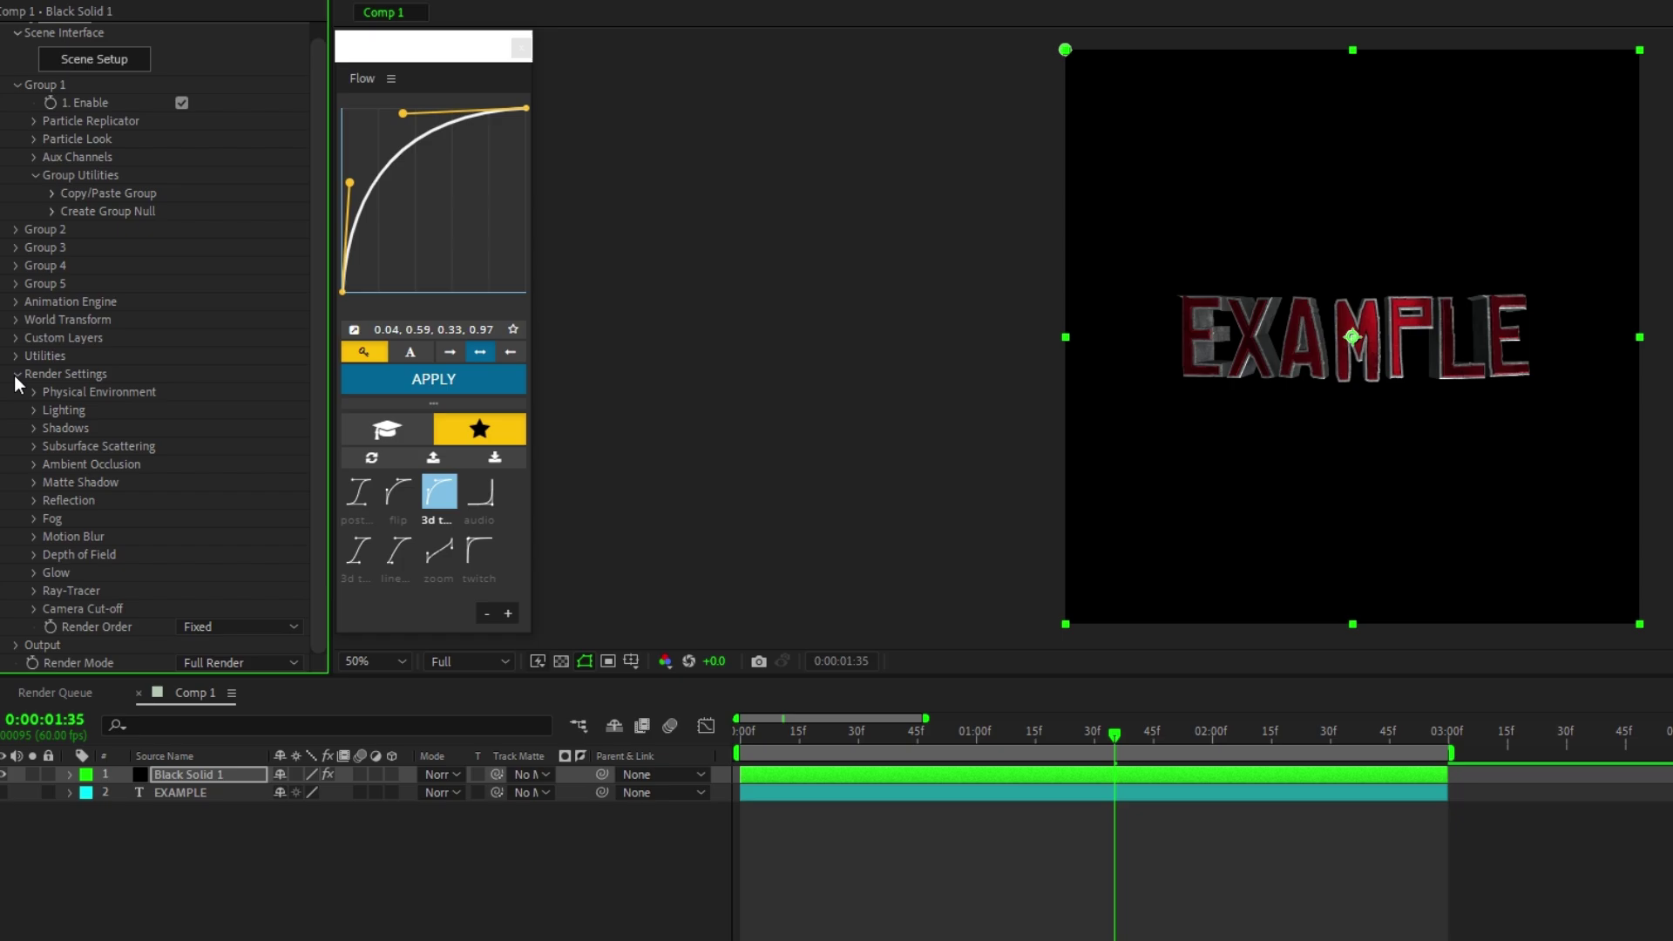
left_click(16, 375)
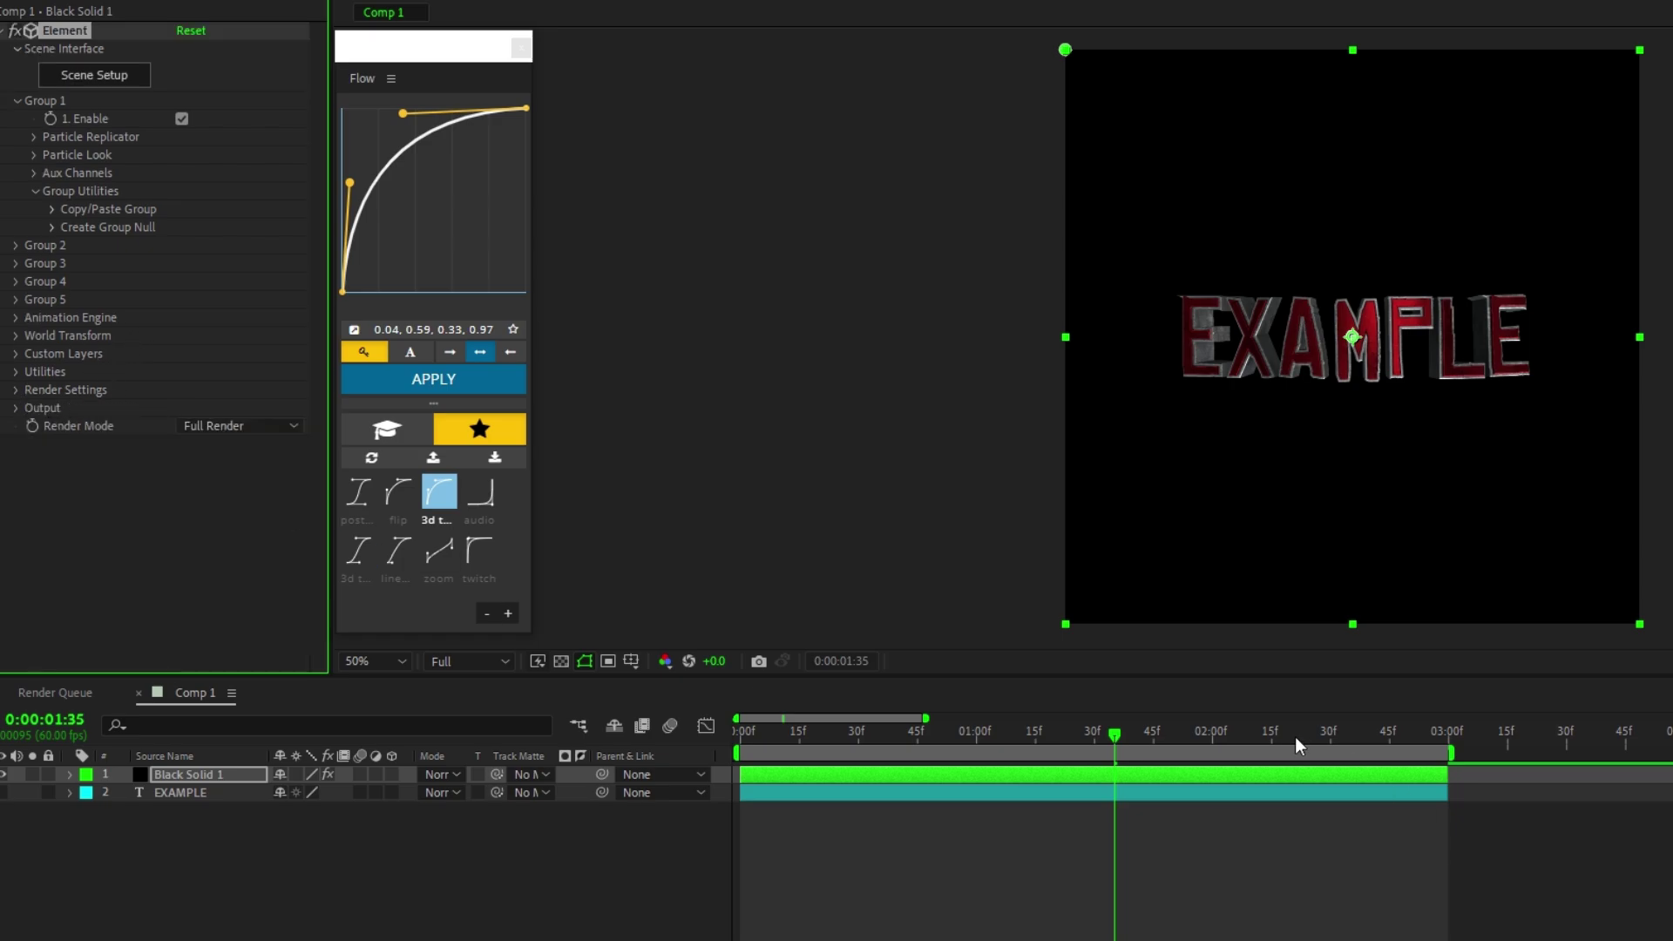
Turn on motion blur for the Black Solid 1 layer and the composition, and preview the animation from the first frame.
left_click(1168, 778)
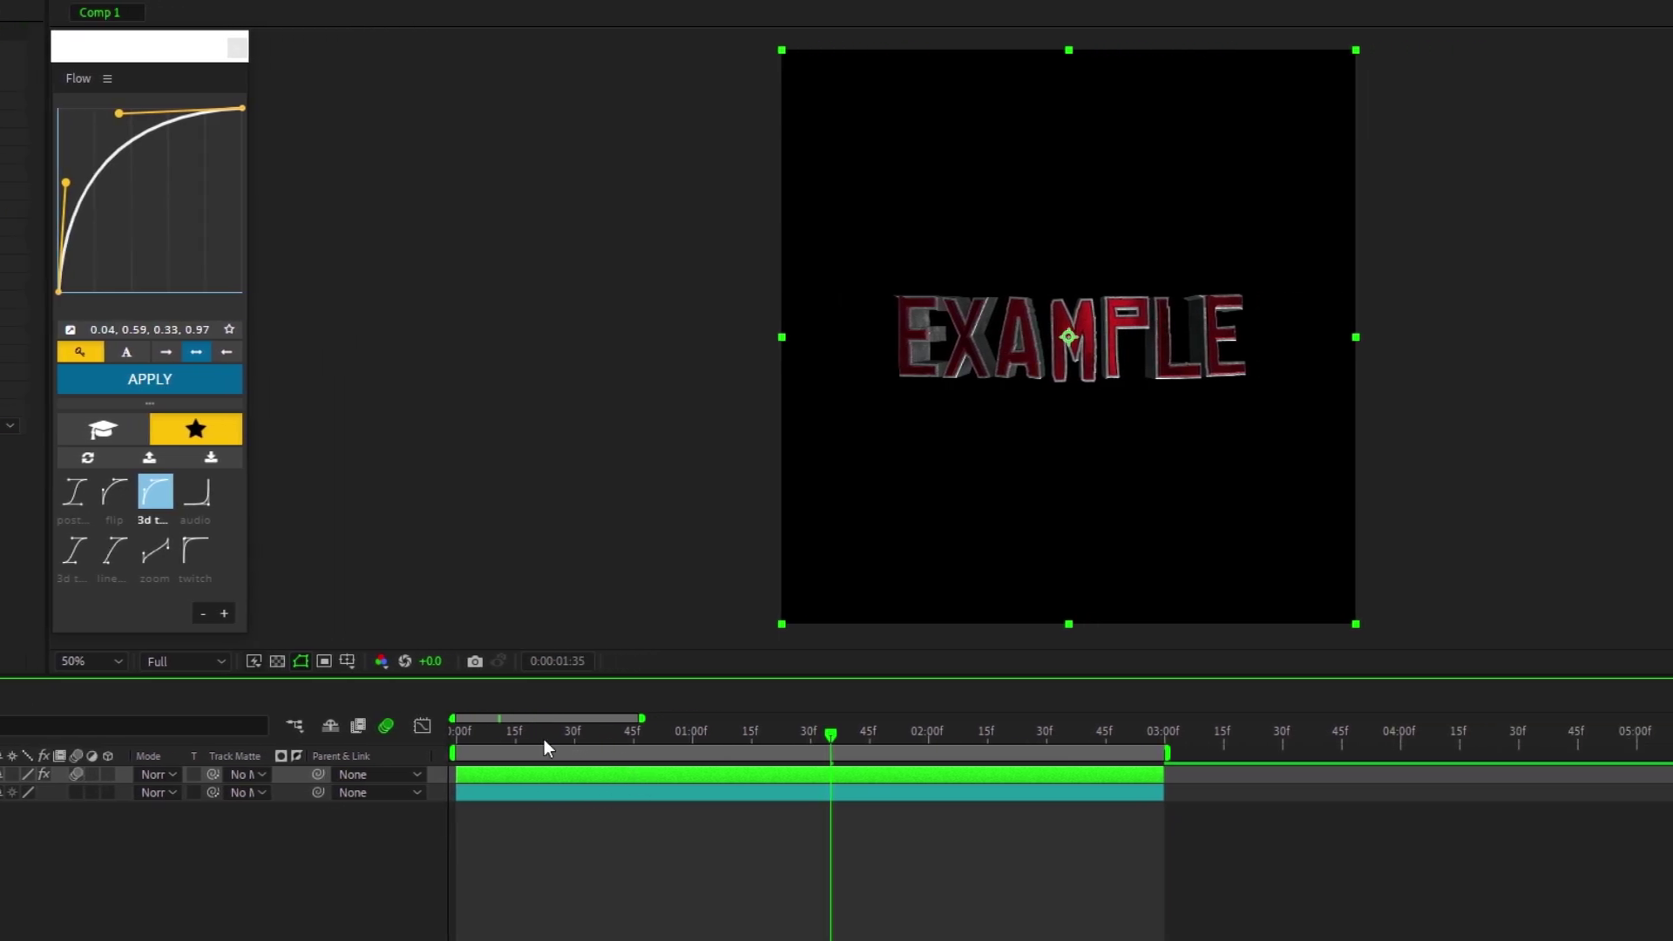
left_click(732, 738)
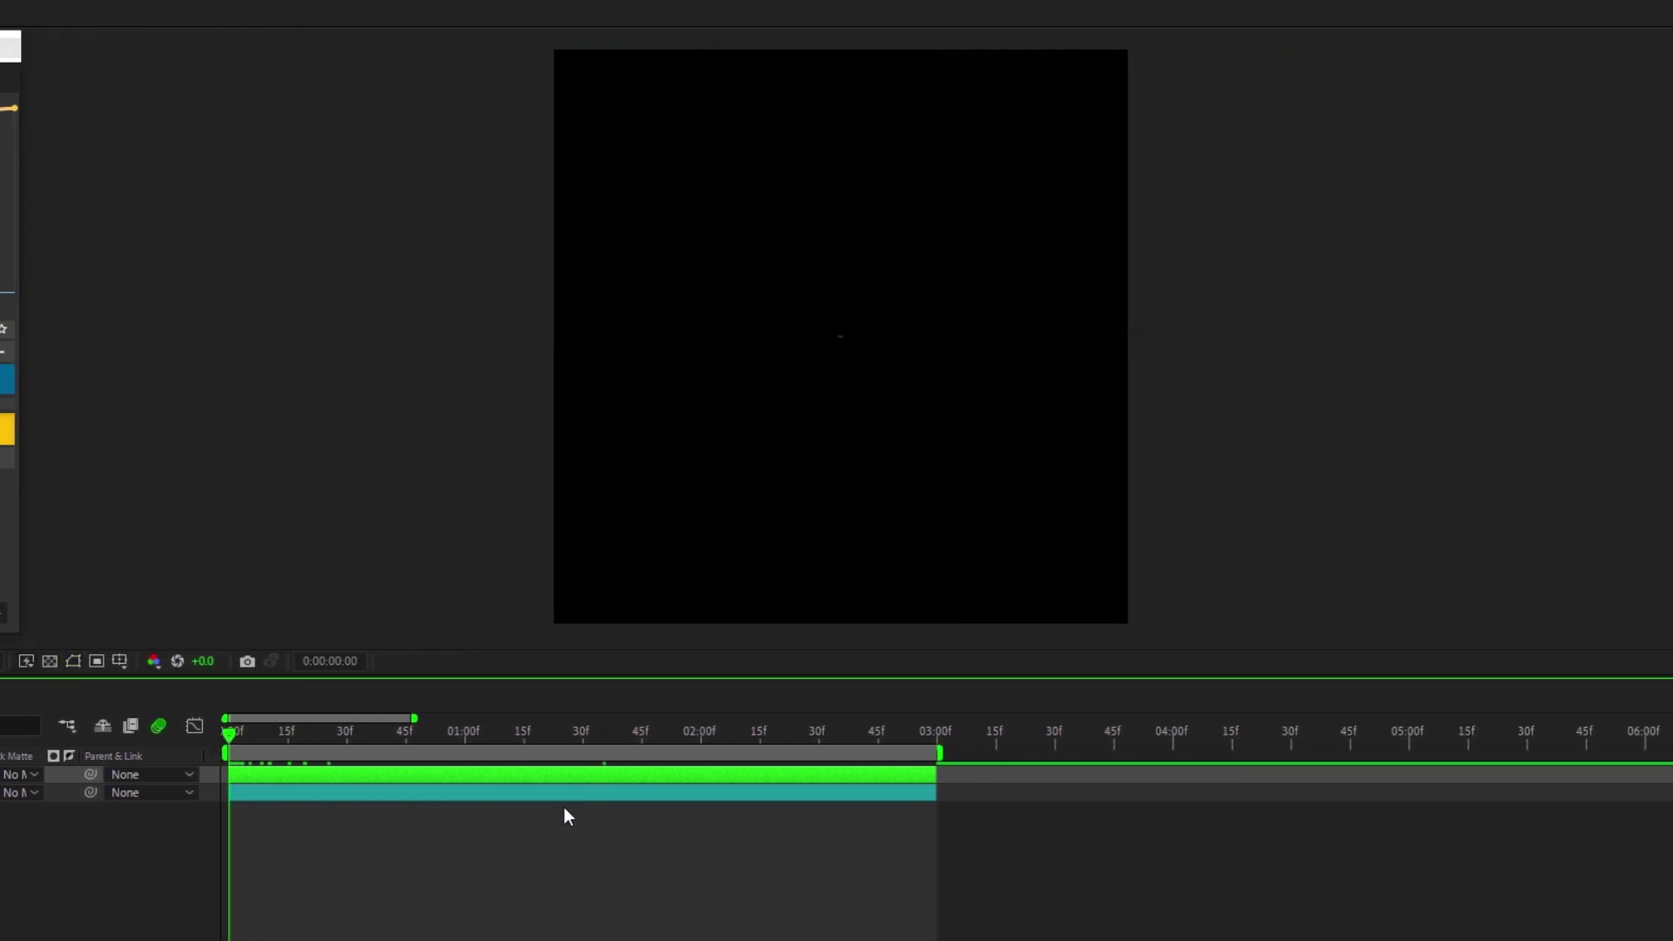
key("space")
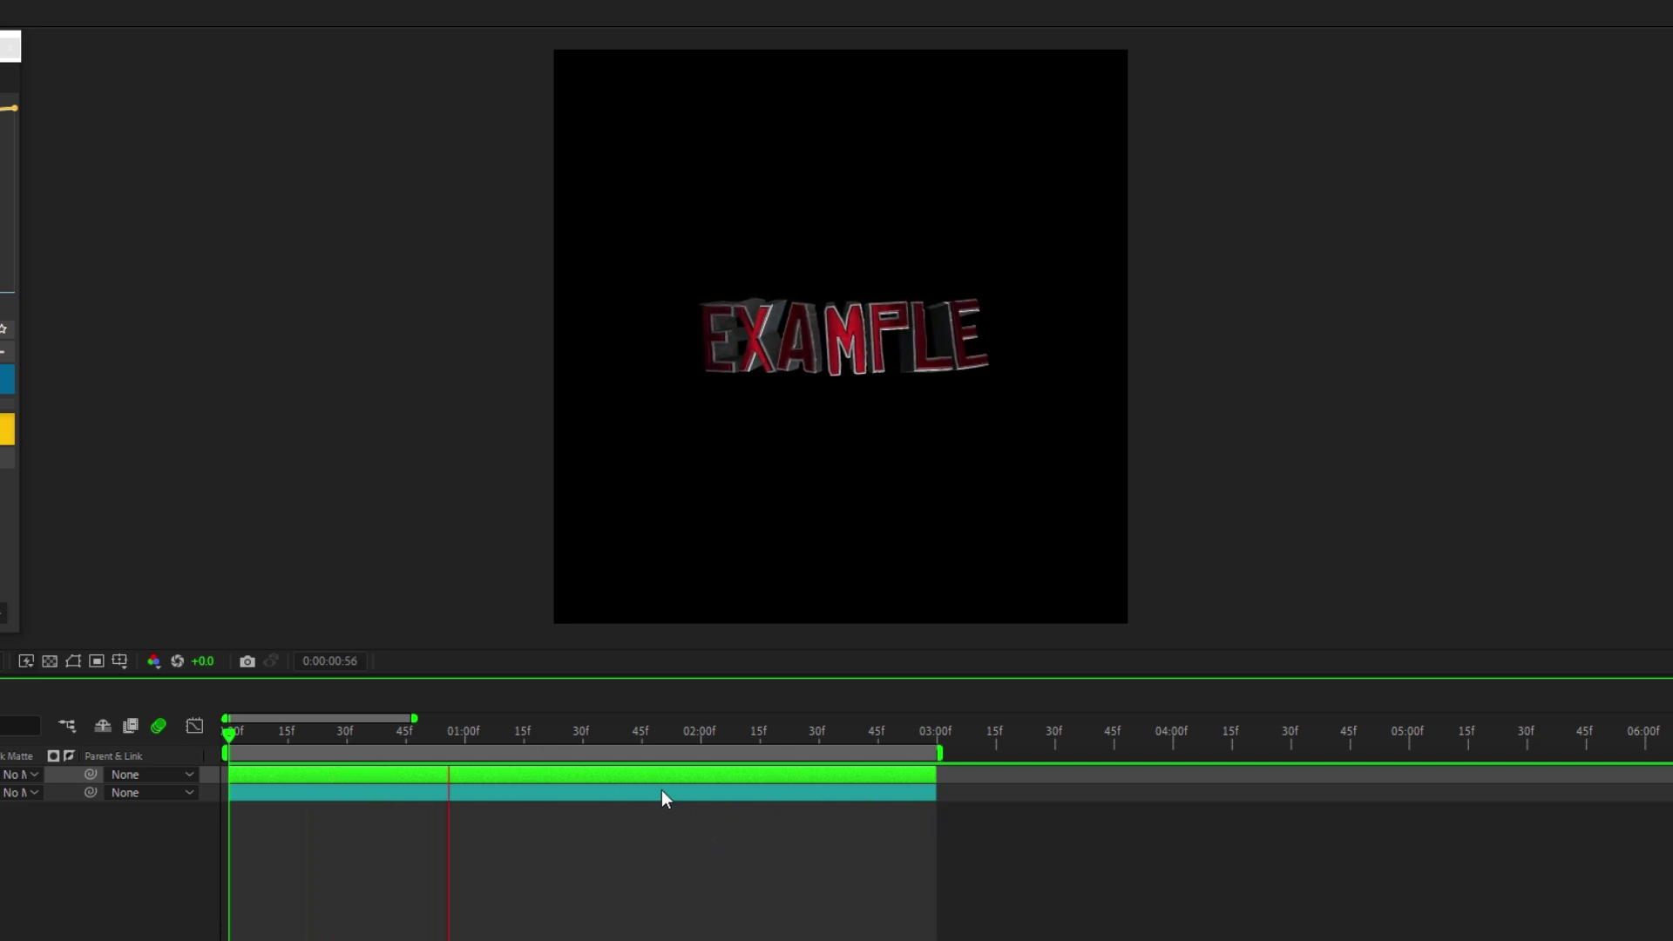
Duplicate the Black Solid 1 layer and apply the Deep Glow effect to the upper copy.
left_click(605, 731)
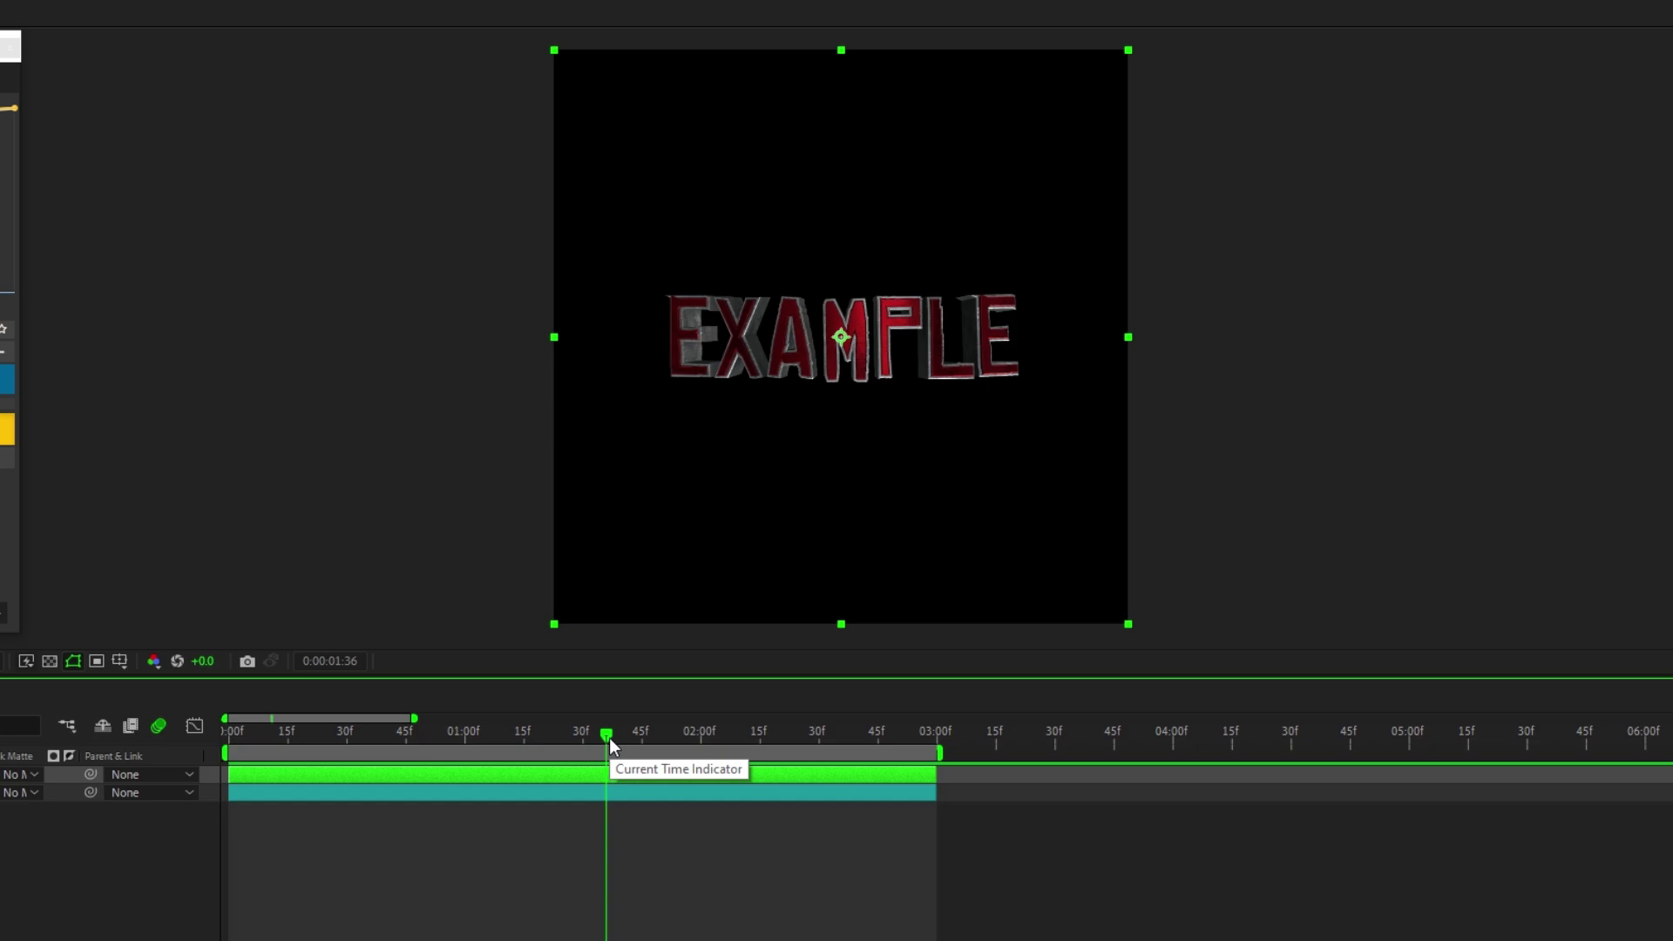
key("ctrl+d")
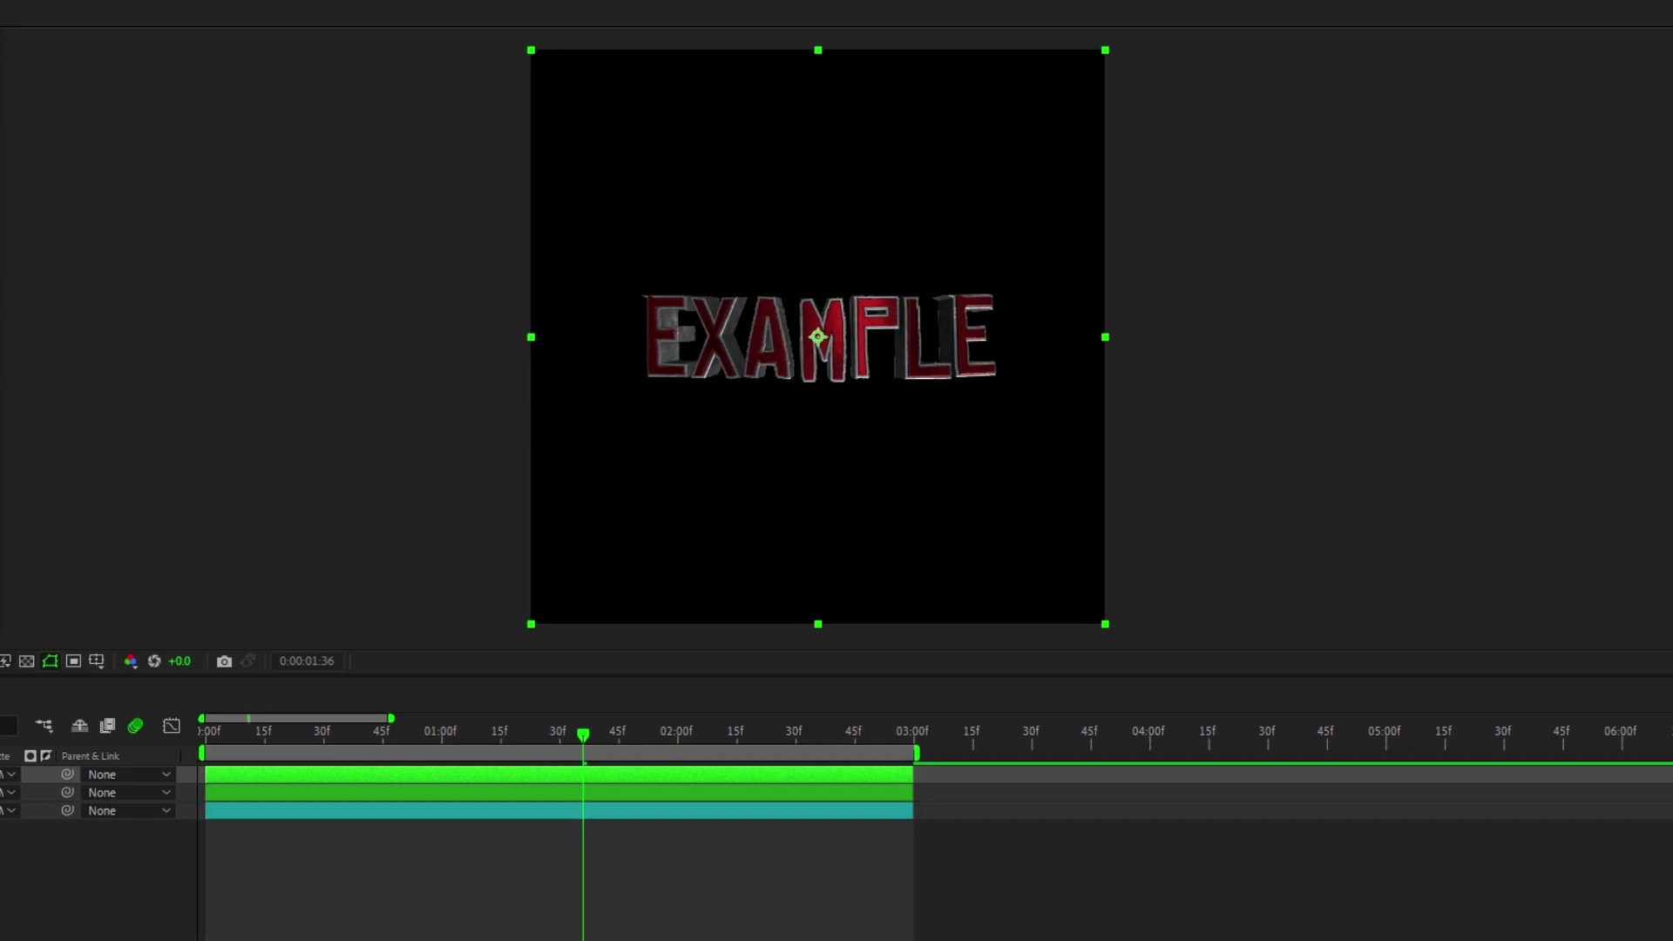
left_click(1481, 421)
type("deep")
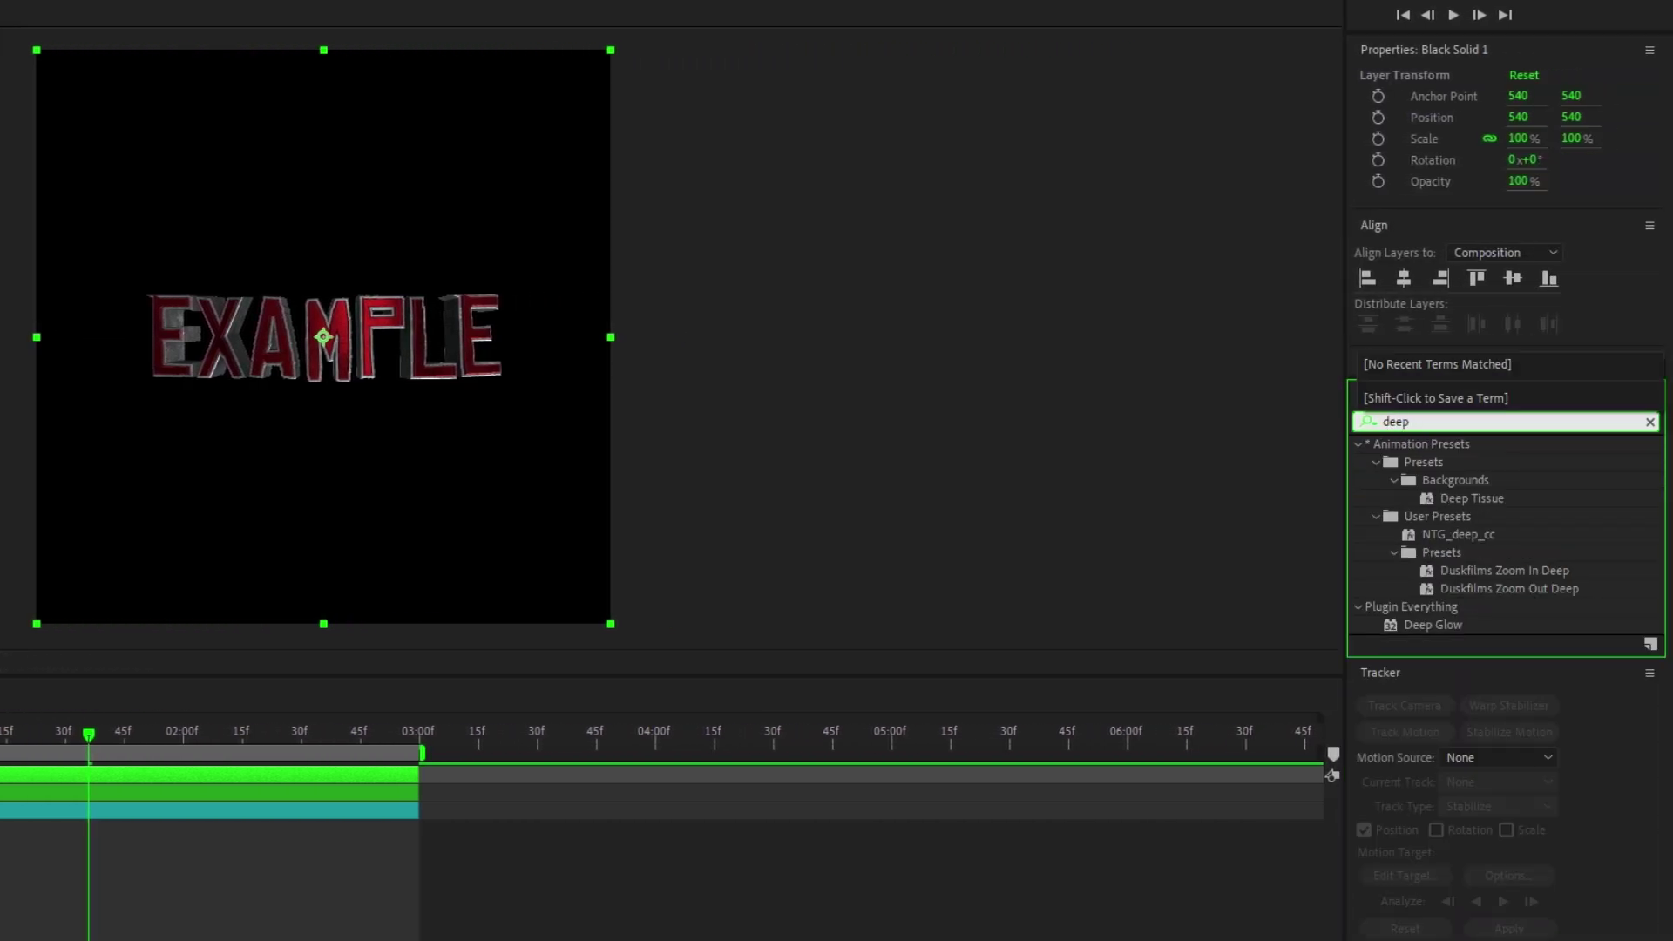
type(" glow")
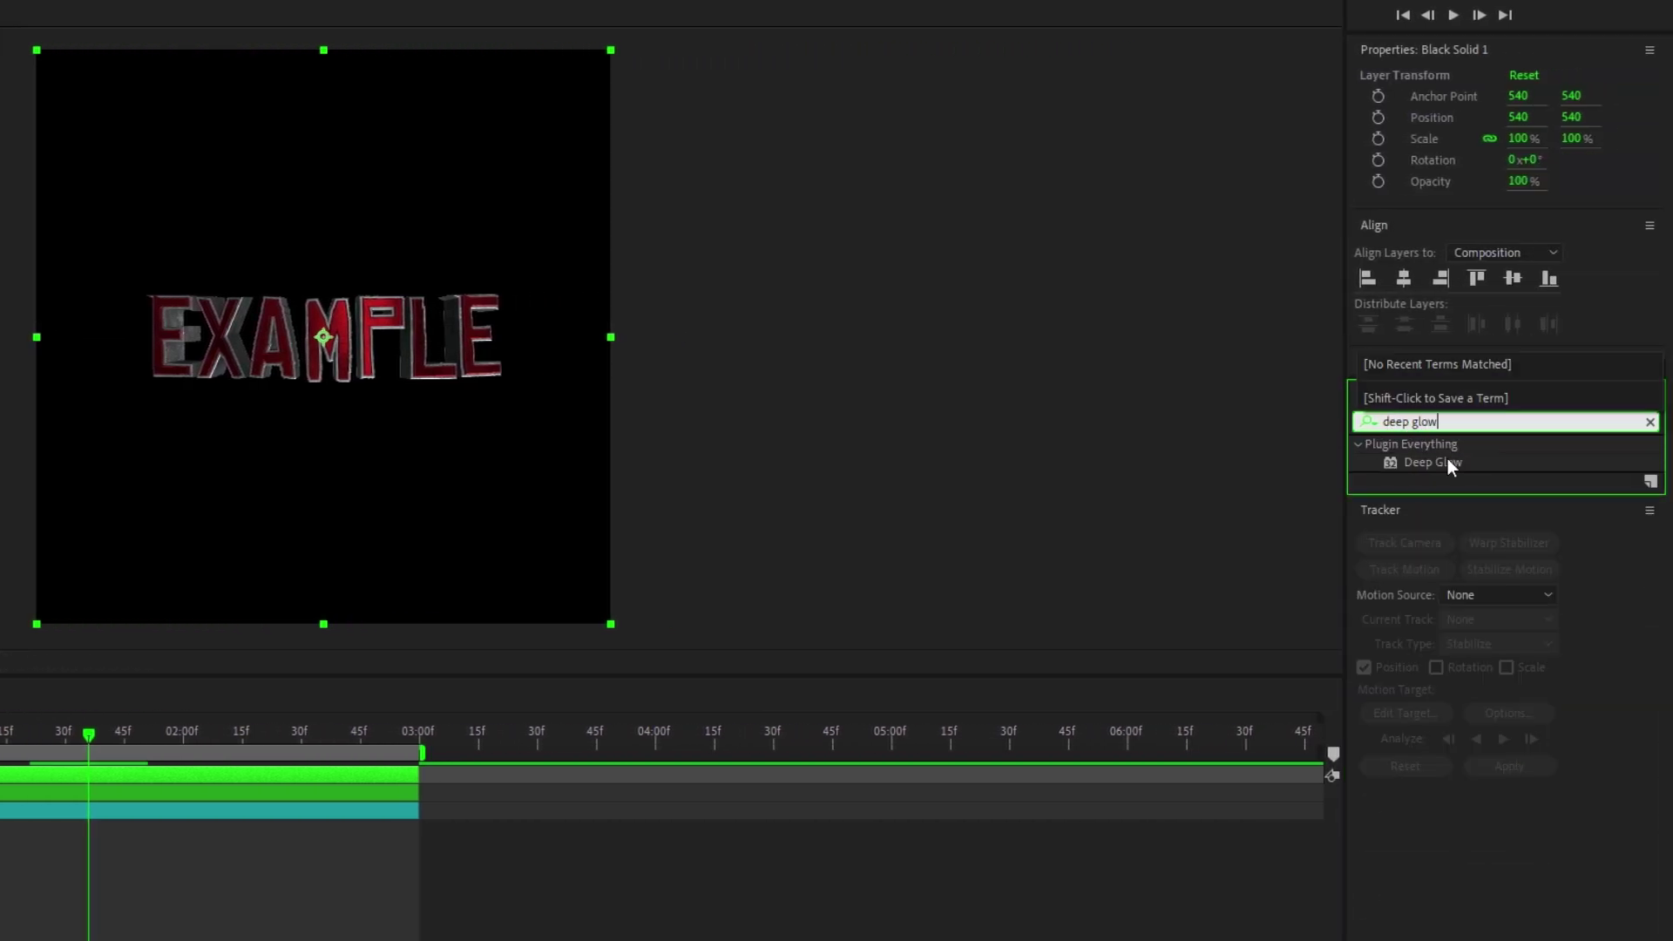
double_click(1447, 459)
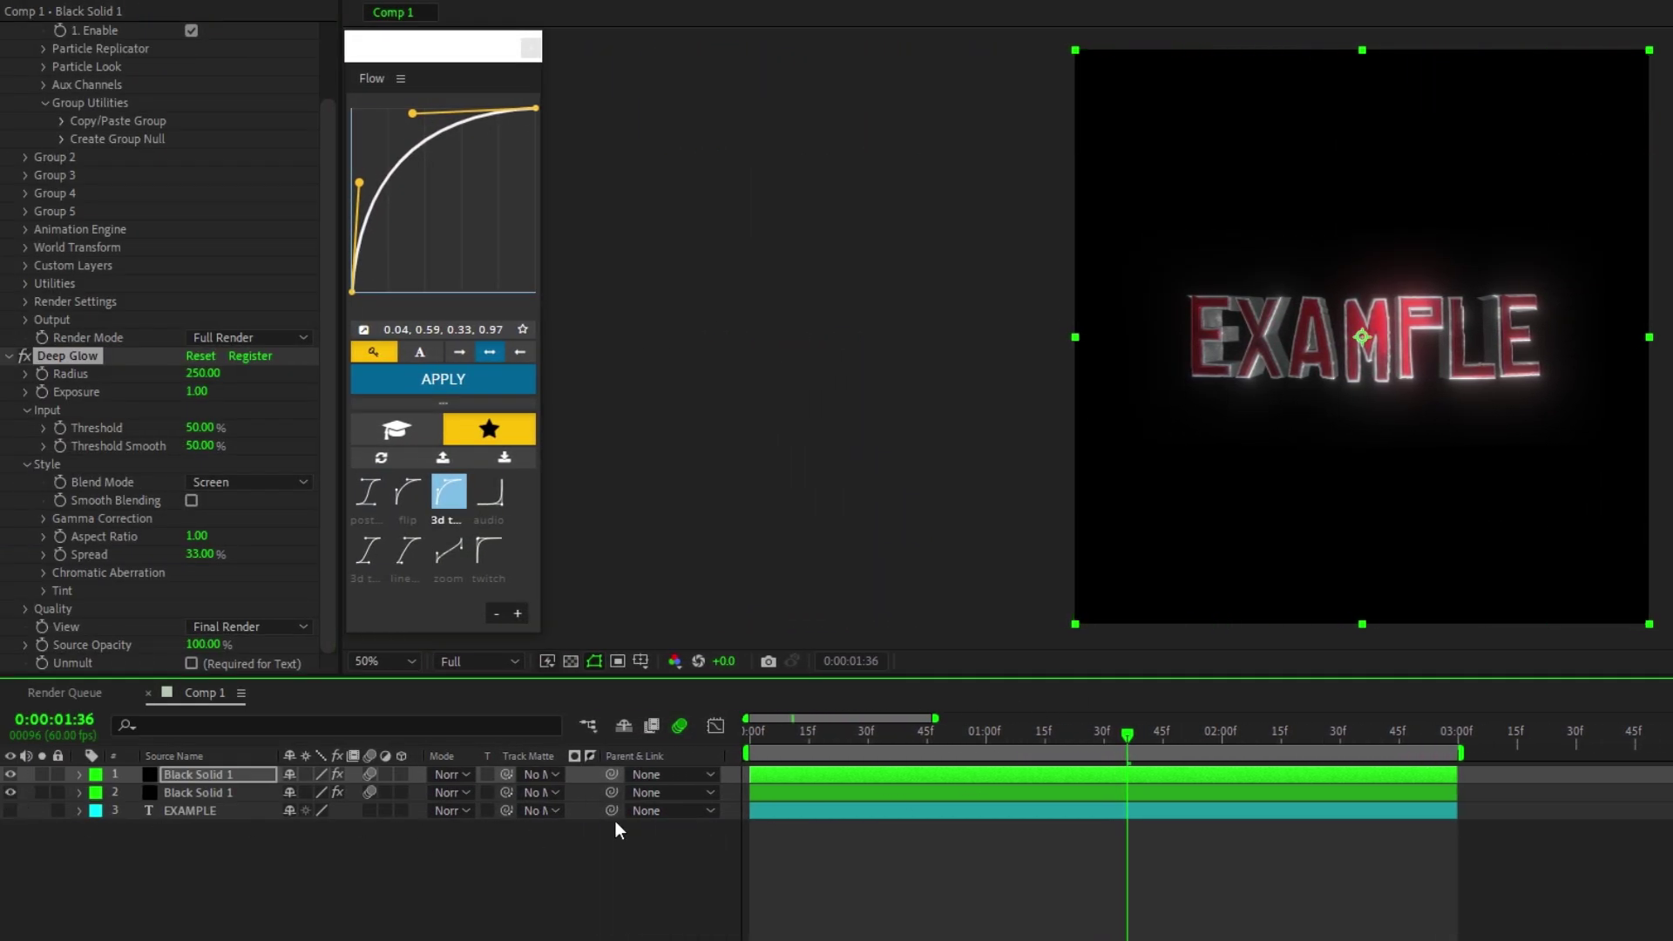
Set the upper solid's Deep Glow radius to 475.
left_click(931, 777)
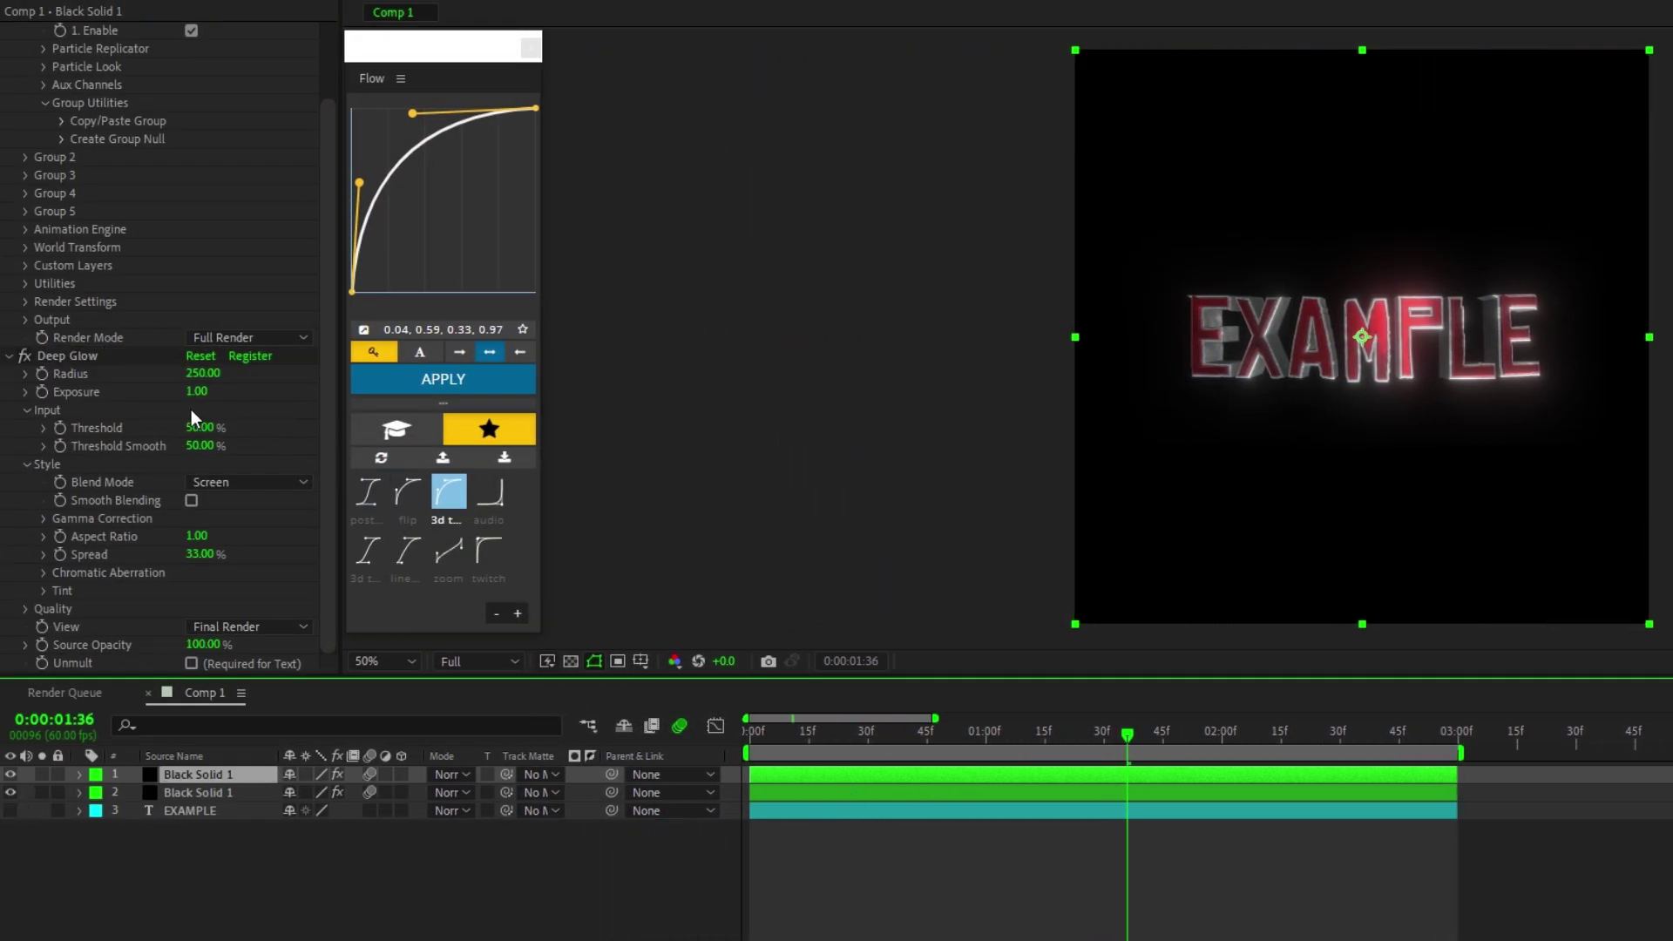
left_click(210, 373)
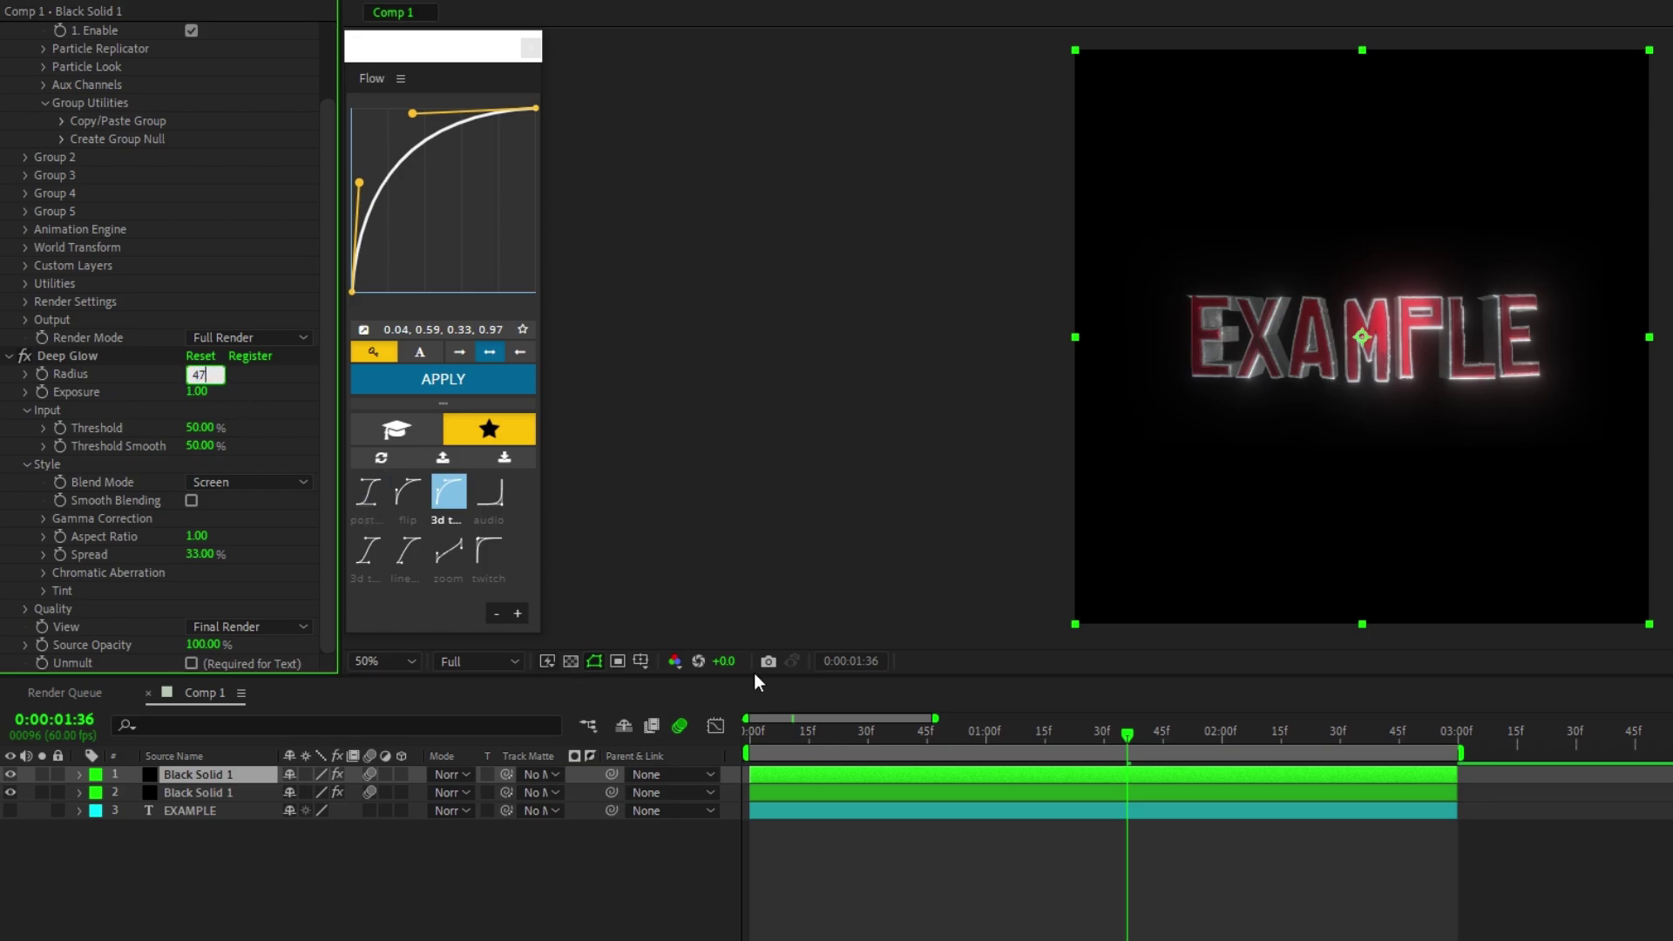
left_click(1131, 734)
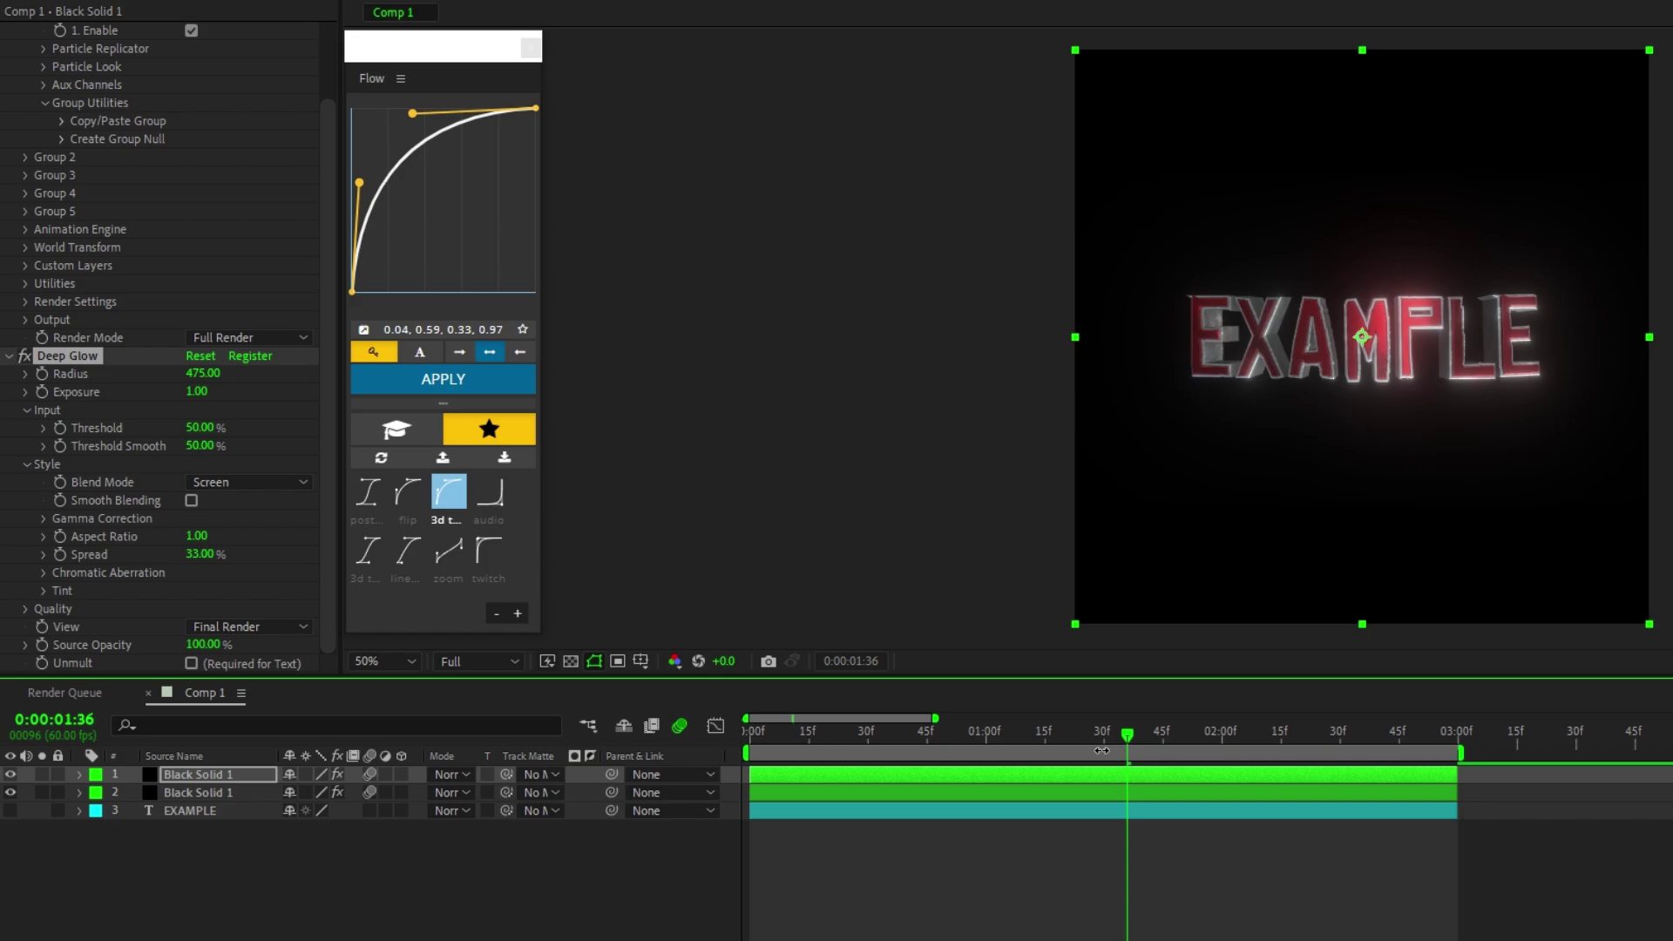
Set the upper solid's Deep Glow exposure to 0.65 and check the glow at 1:58.
left_click(200, 390)
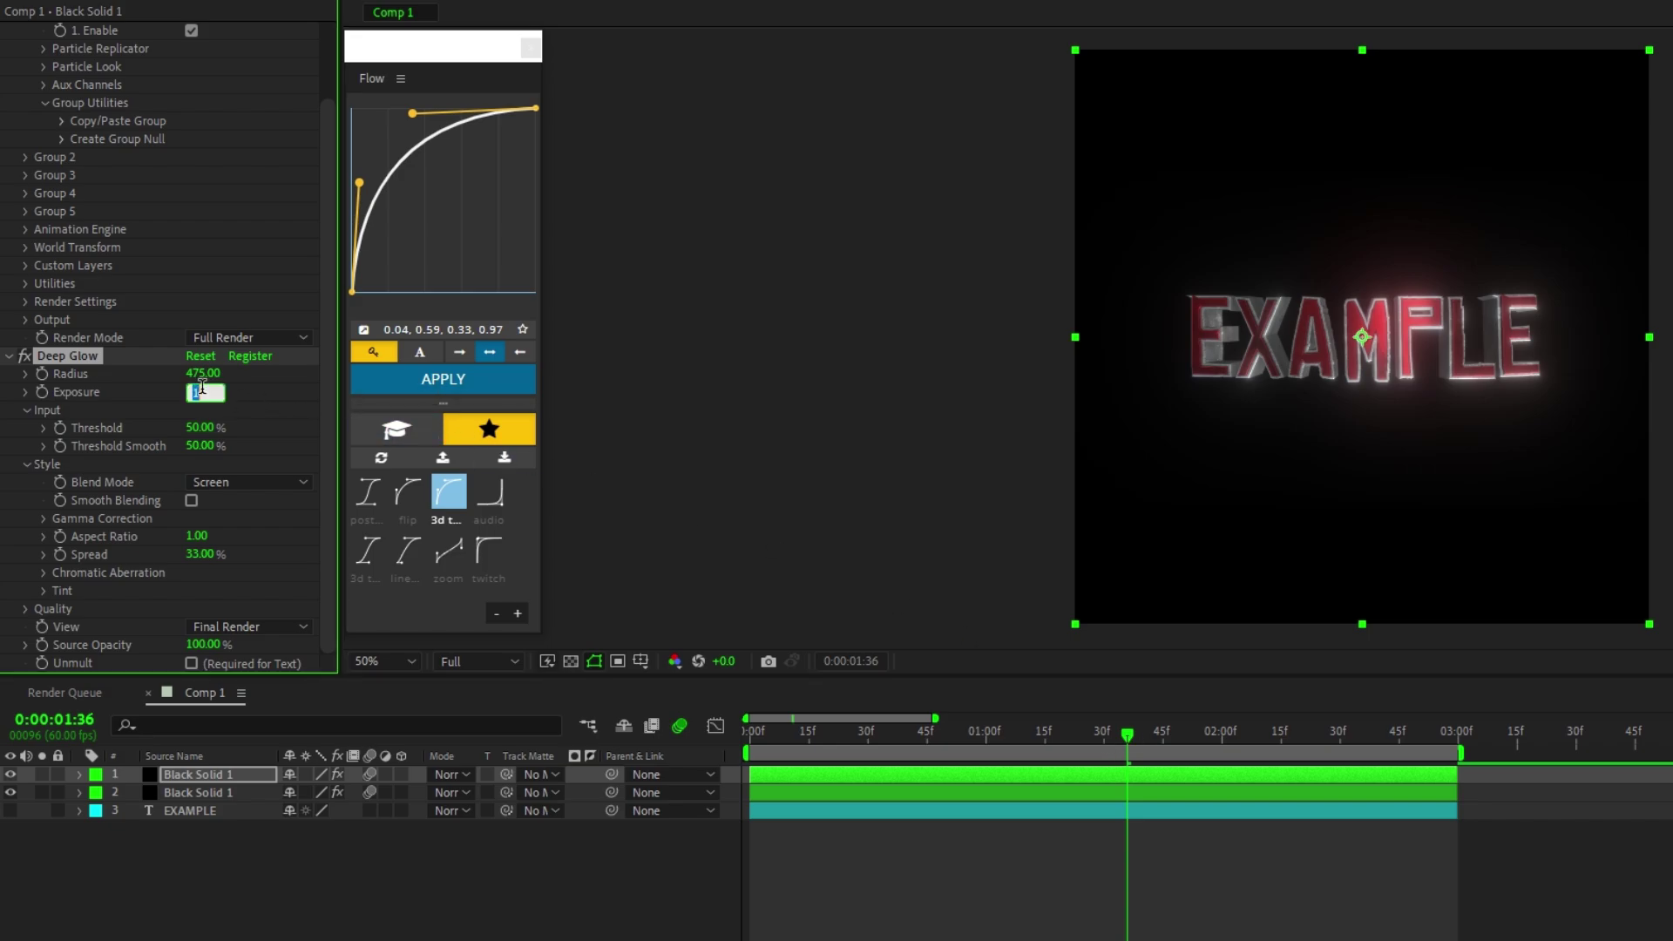
type(".65")
left_click(1128, 731)
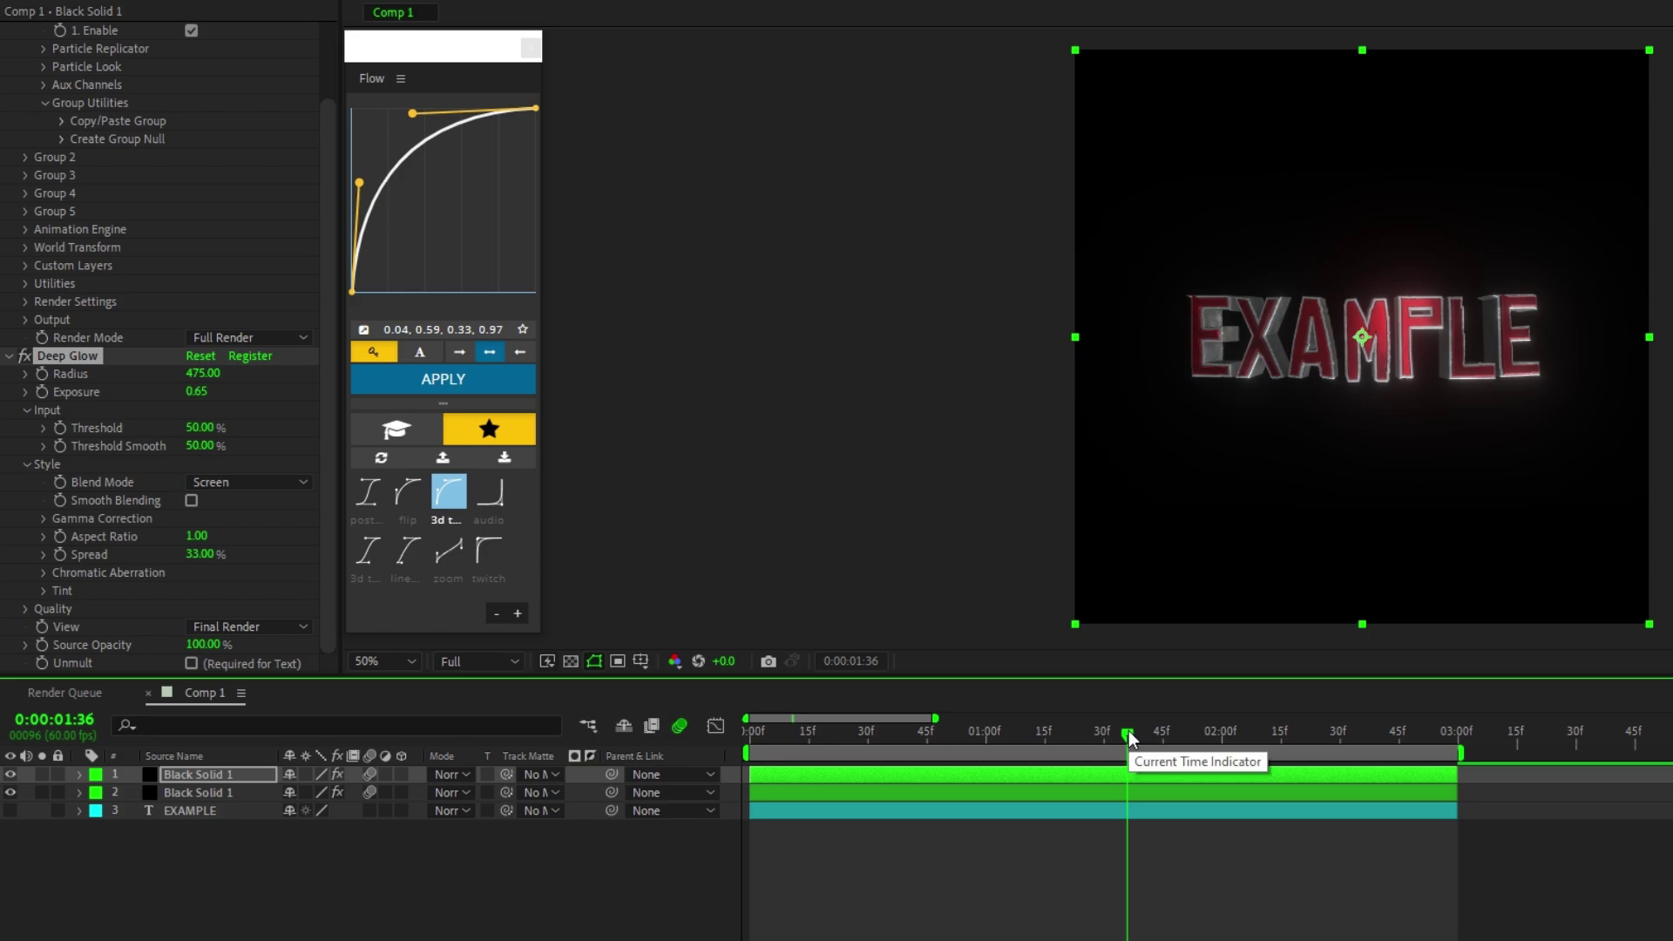
left_click(1140, 732)
left_click_drag(1157, 739, 1215, 755)
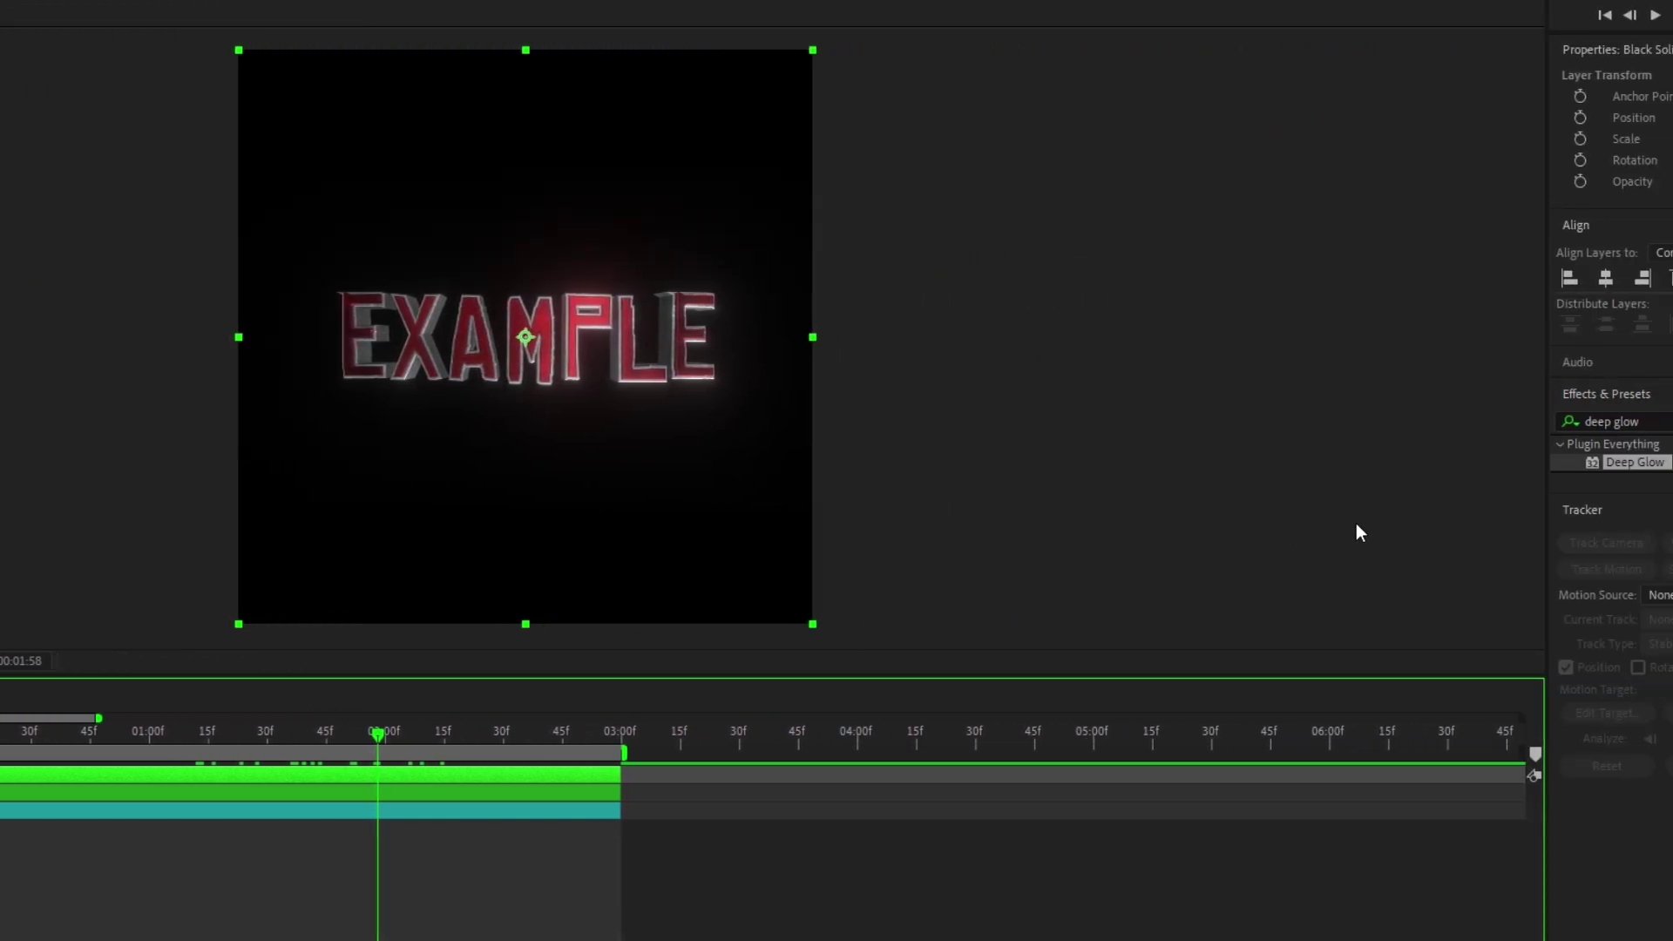
Apply a Drop Shadow with 100% opacity and softness 15 to the upper Black Solid 1, and duplicate the effect.
left_click_drag(1642, 425, 1544, 429)
type("drop sh")
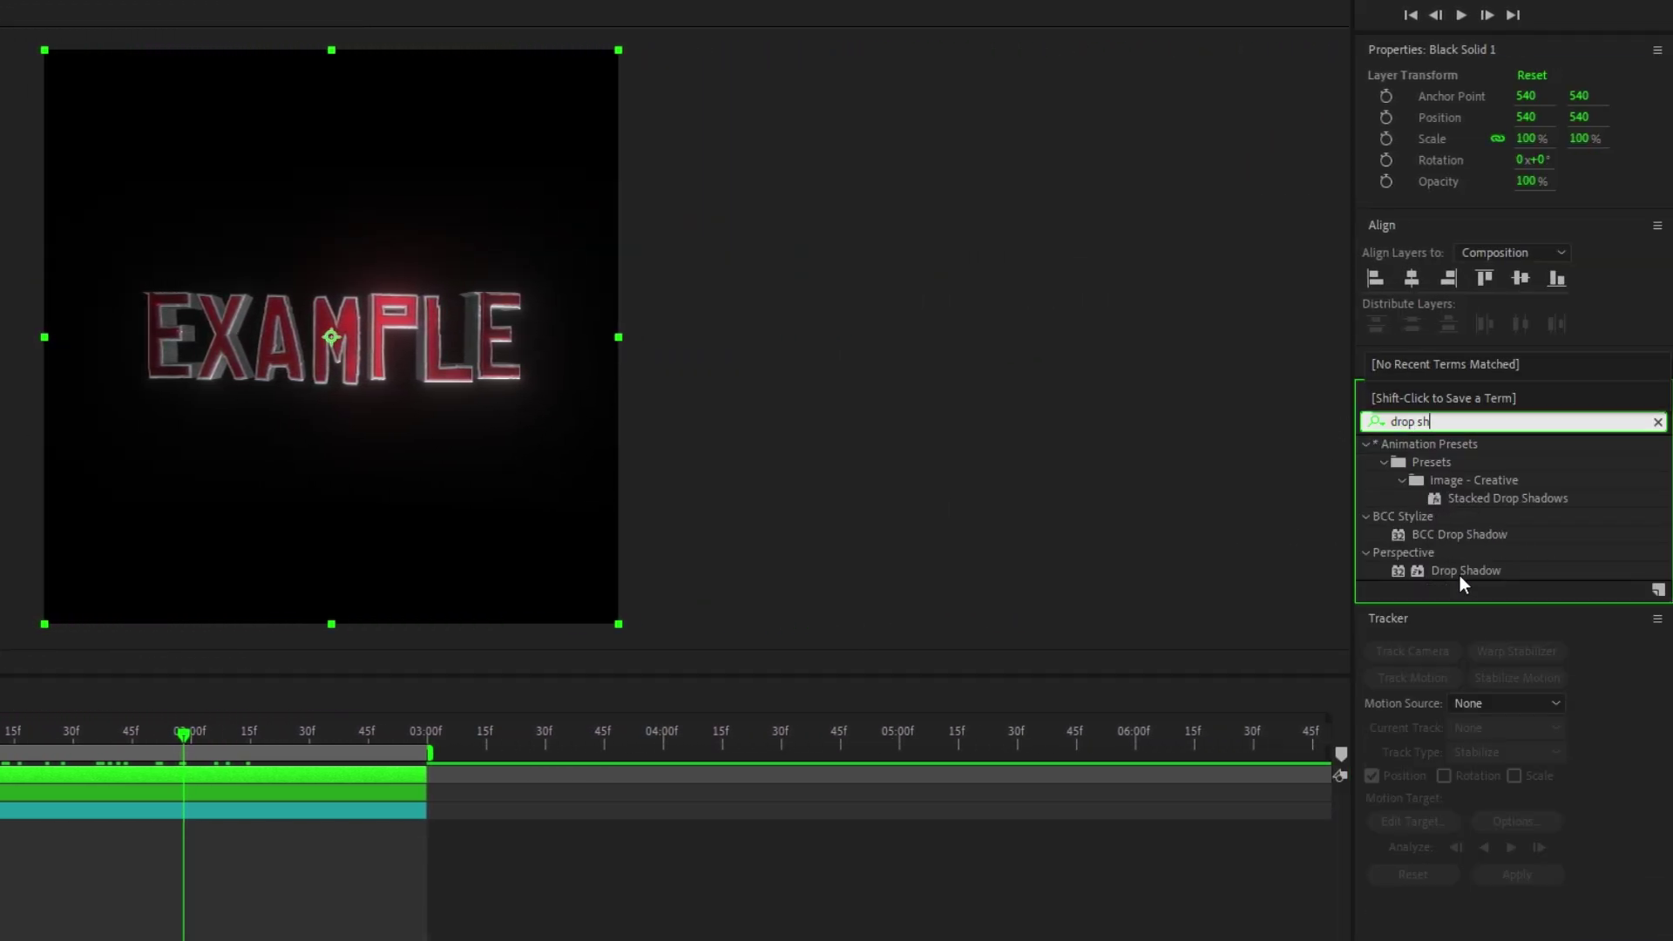
left_click(1450, 569)
left_click_drag(1472, 571, 171, 774)
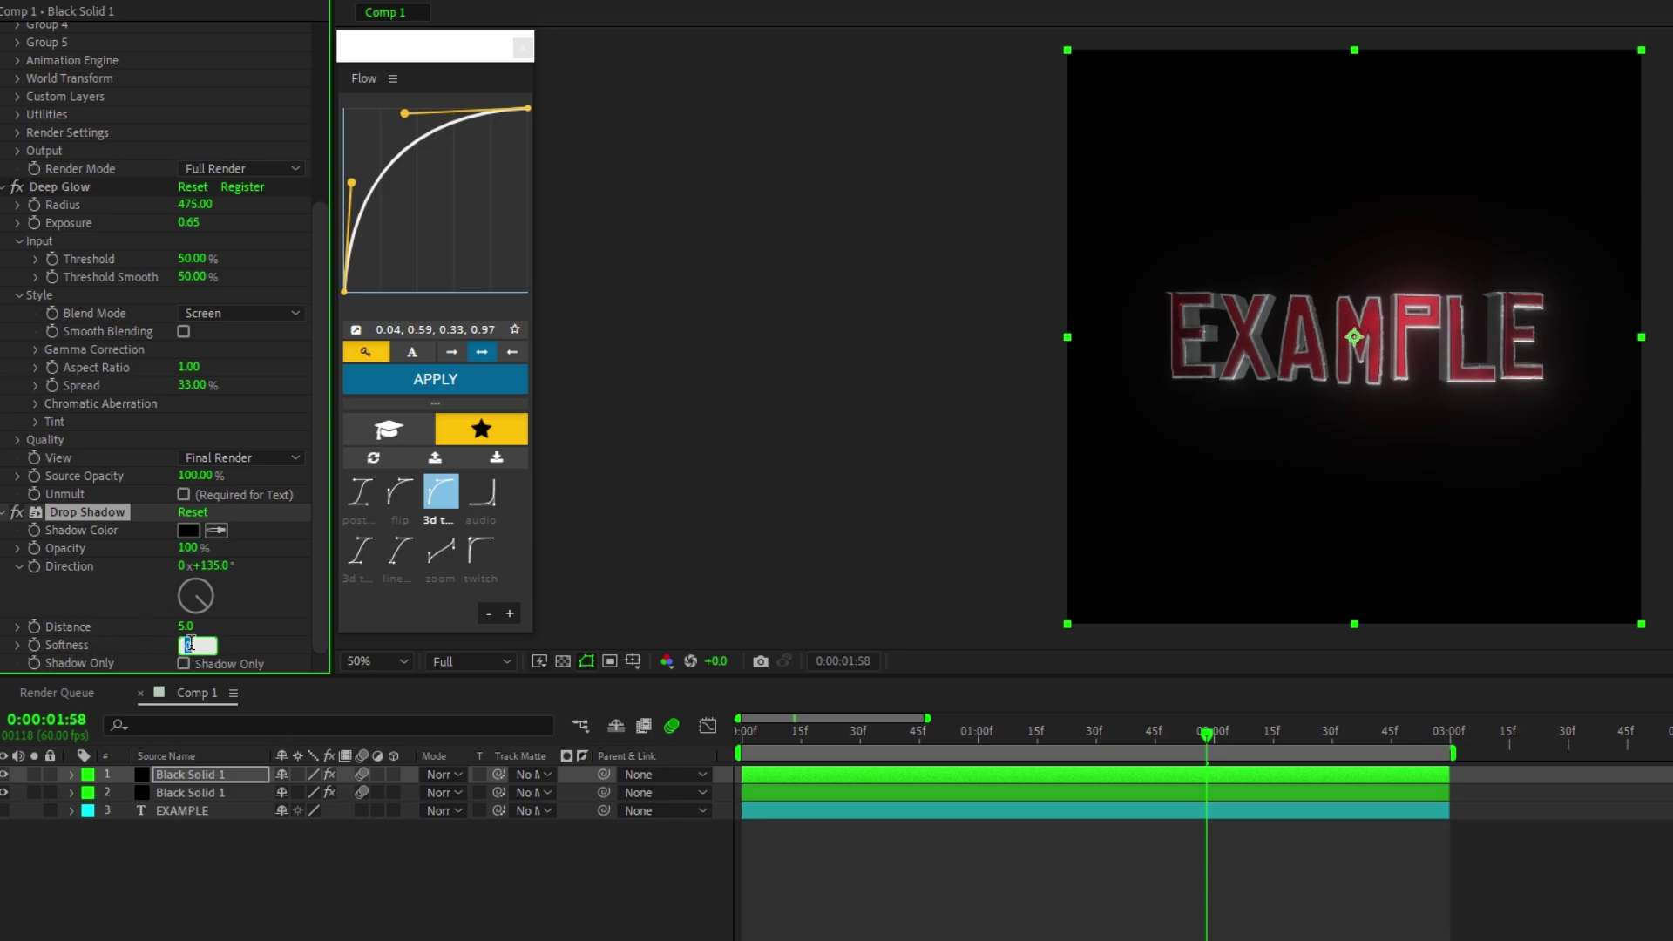
key("Return")
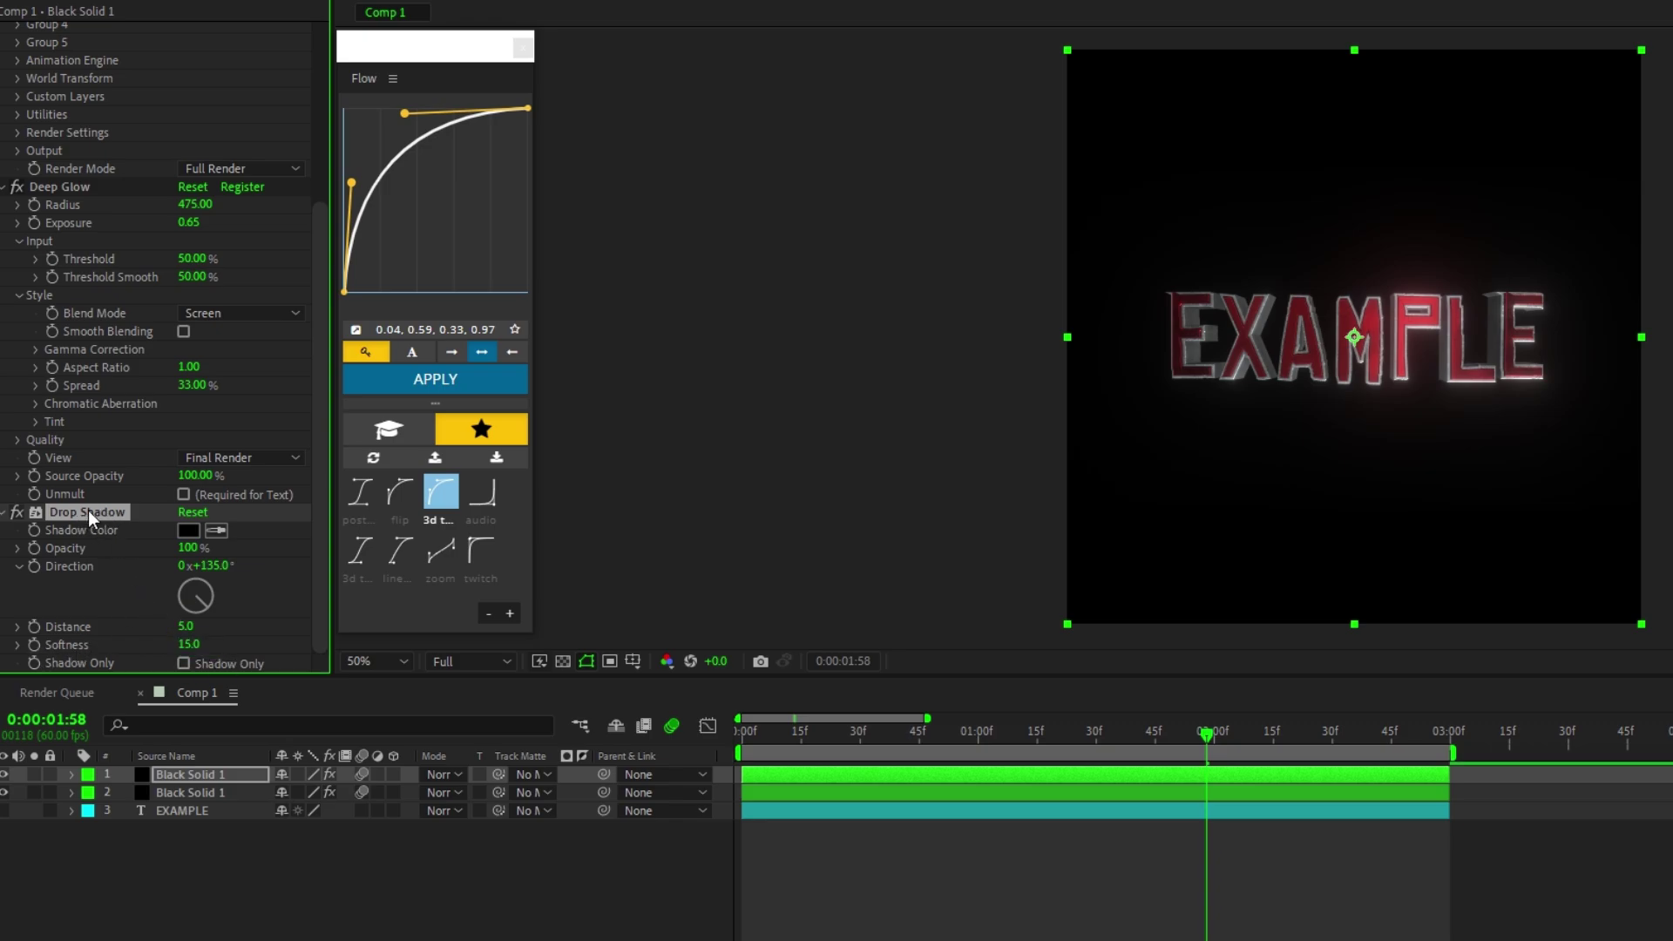
key("ctrl+d")
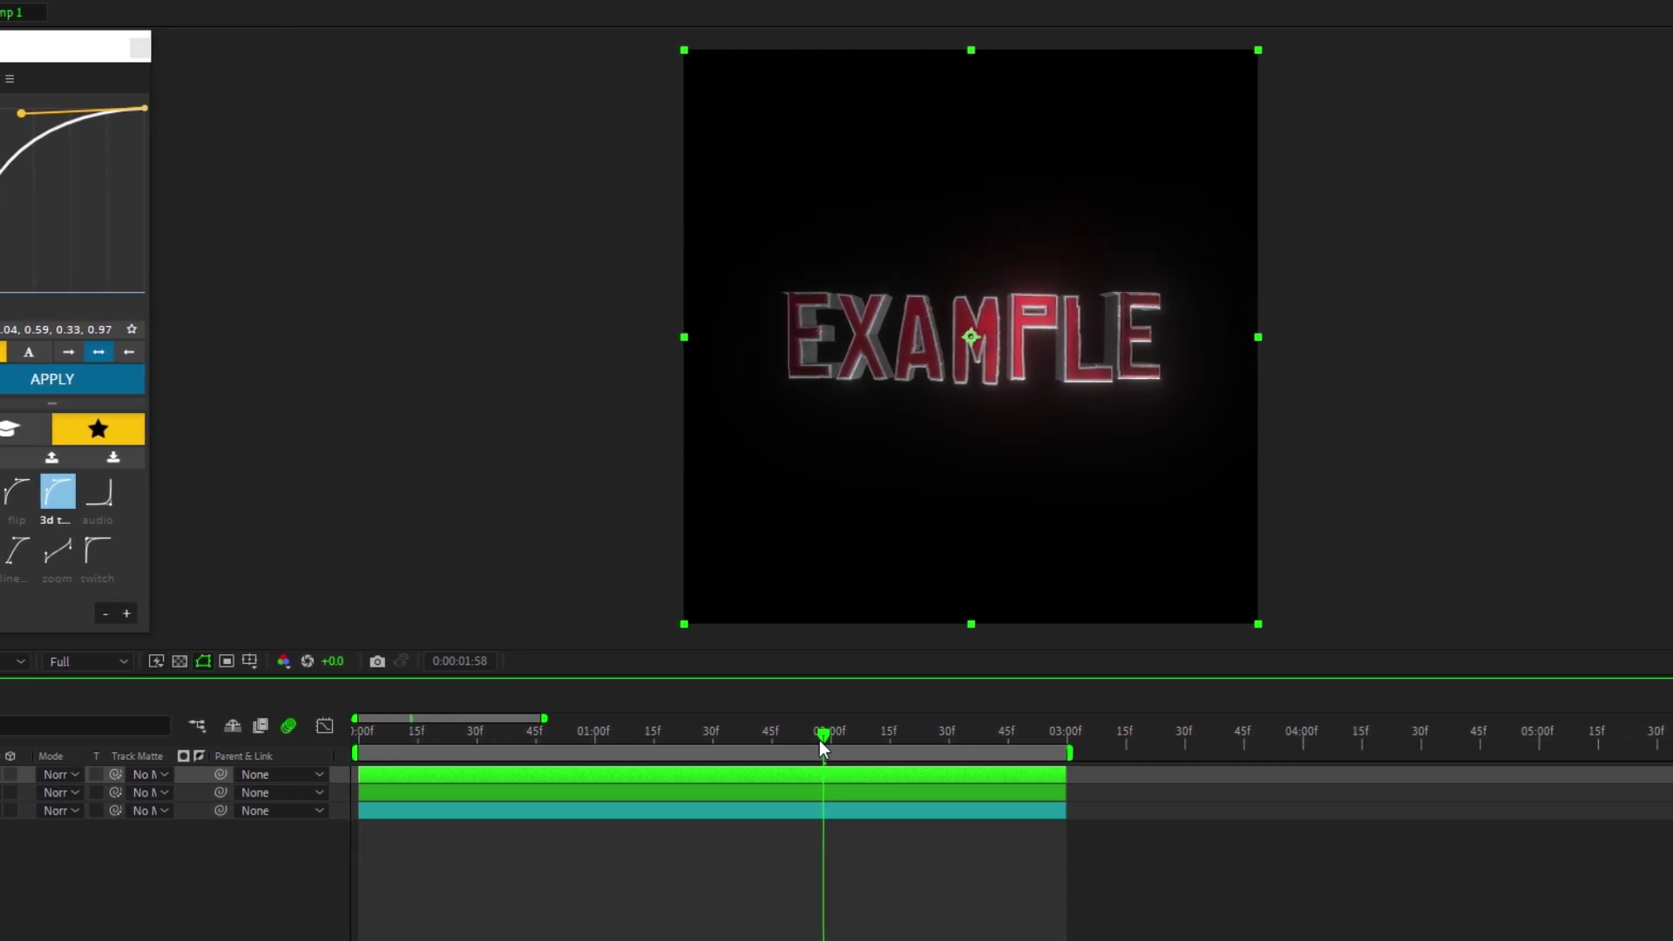
Preview the glowing text animation from the first frame and return to the frame at 1:54.
left_click_drag(1206, 743, 808, 733)
left_click_drag(294, 734, 181, 730)
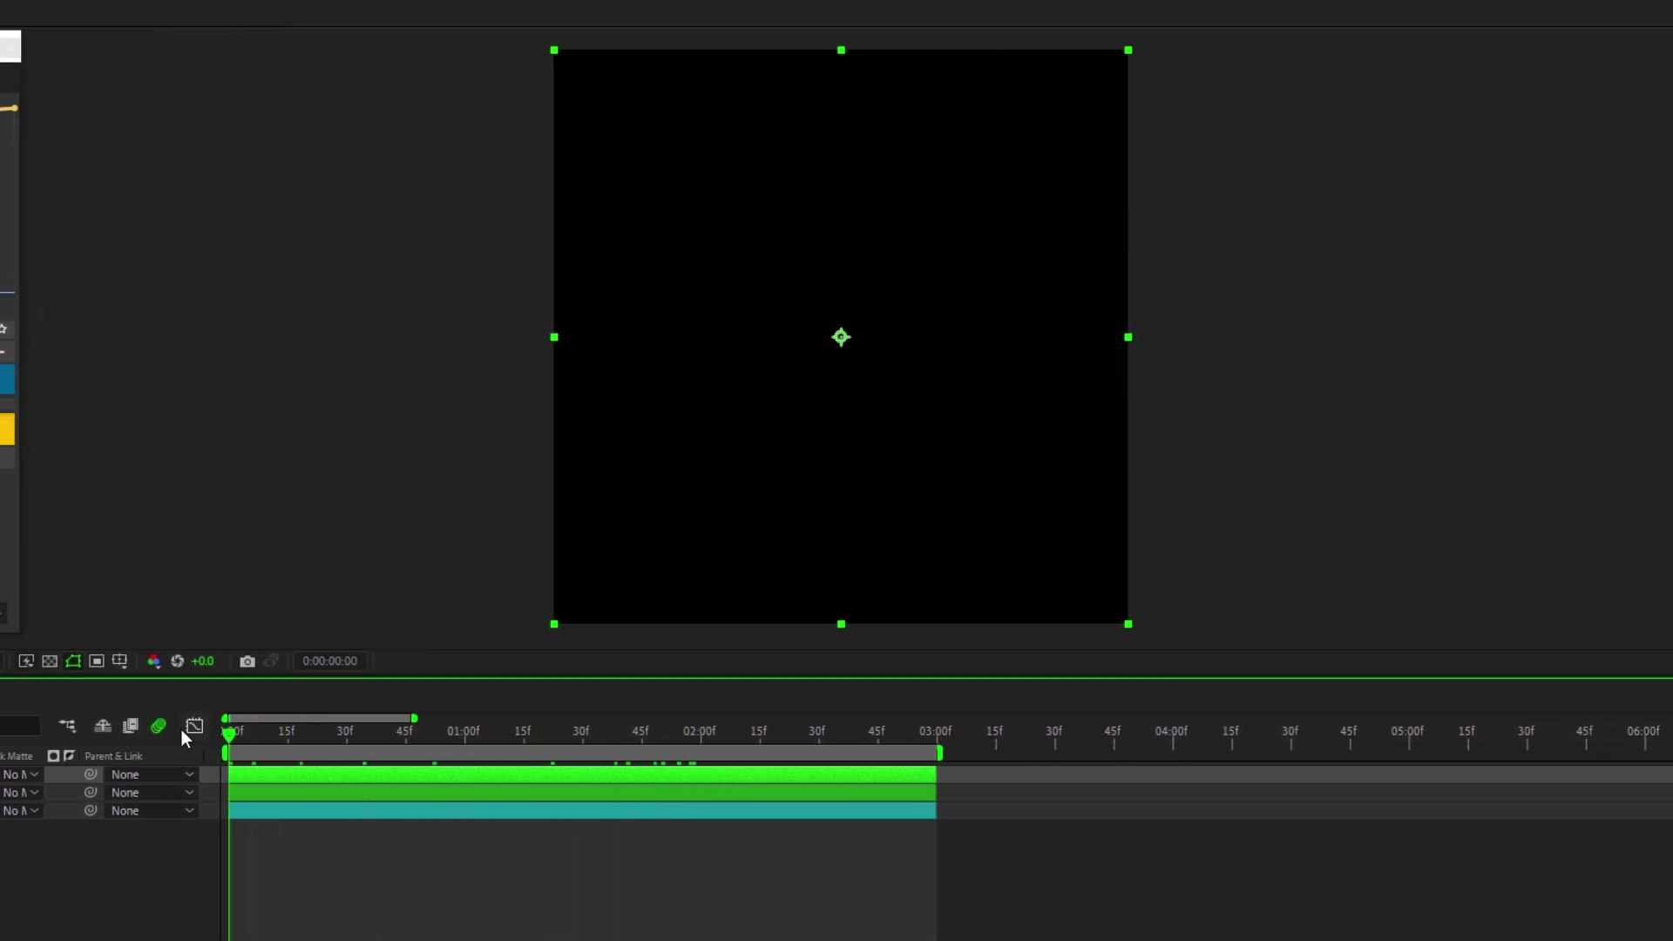
key("space")
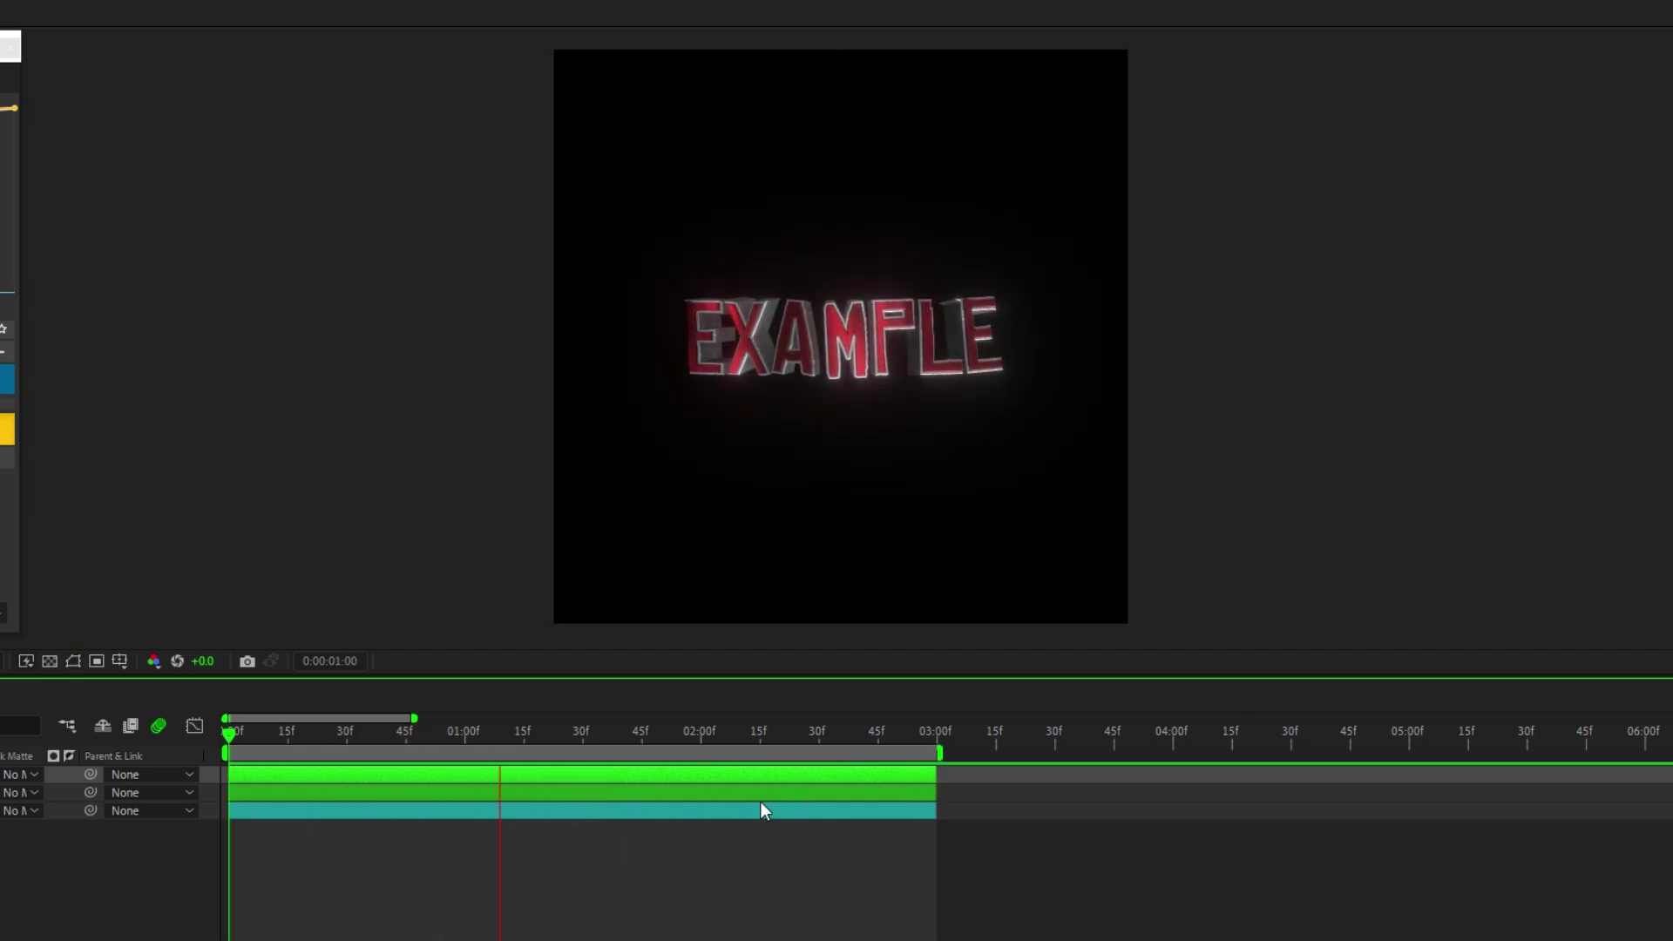
left_click(678, 740)
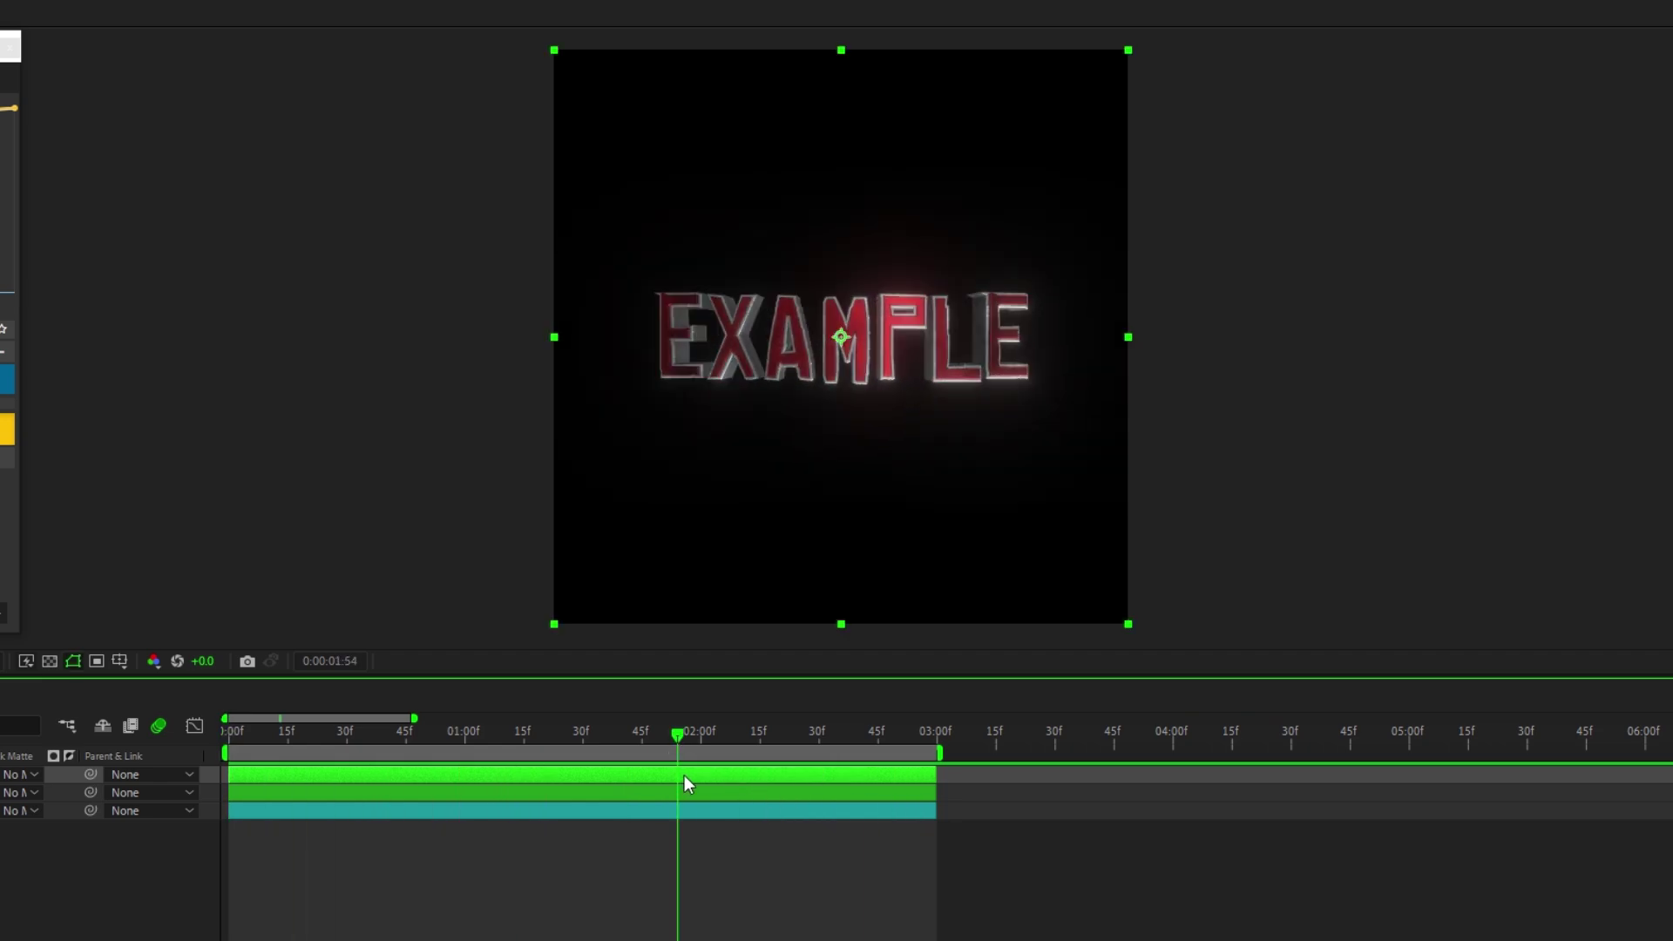
Add a white spot light with 100% intensity and 90° cone angle, place it over the final E and aim it at the M.
key("ctrl+d")
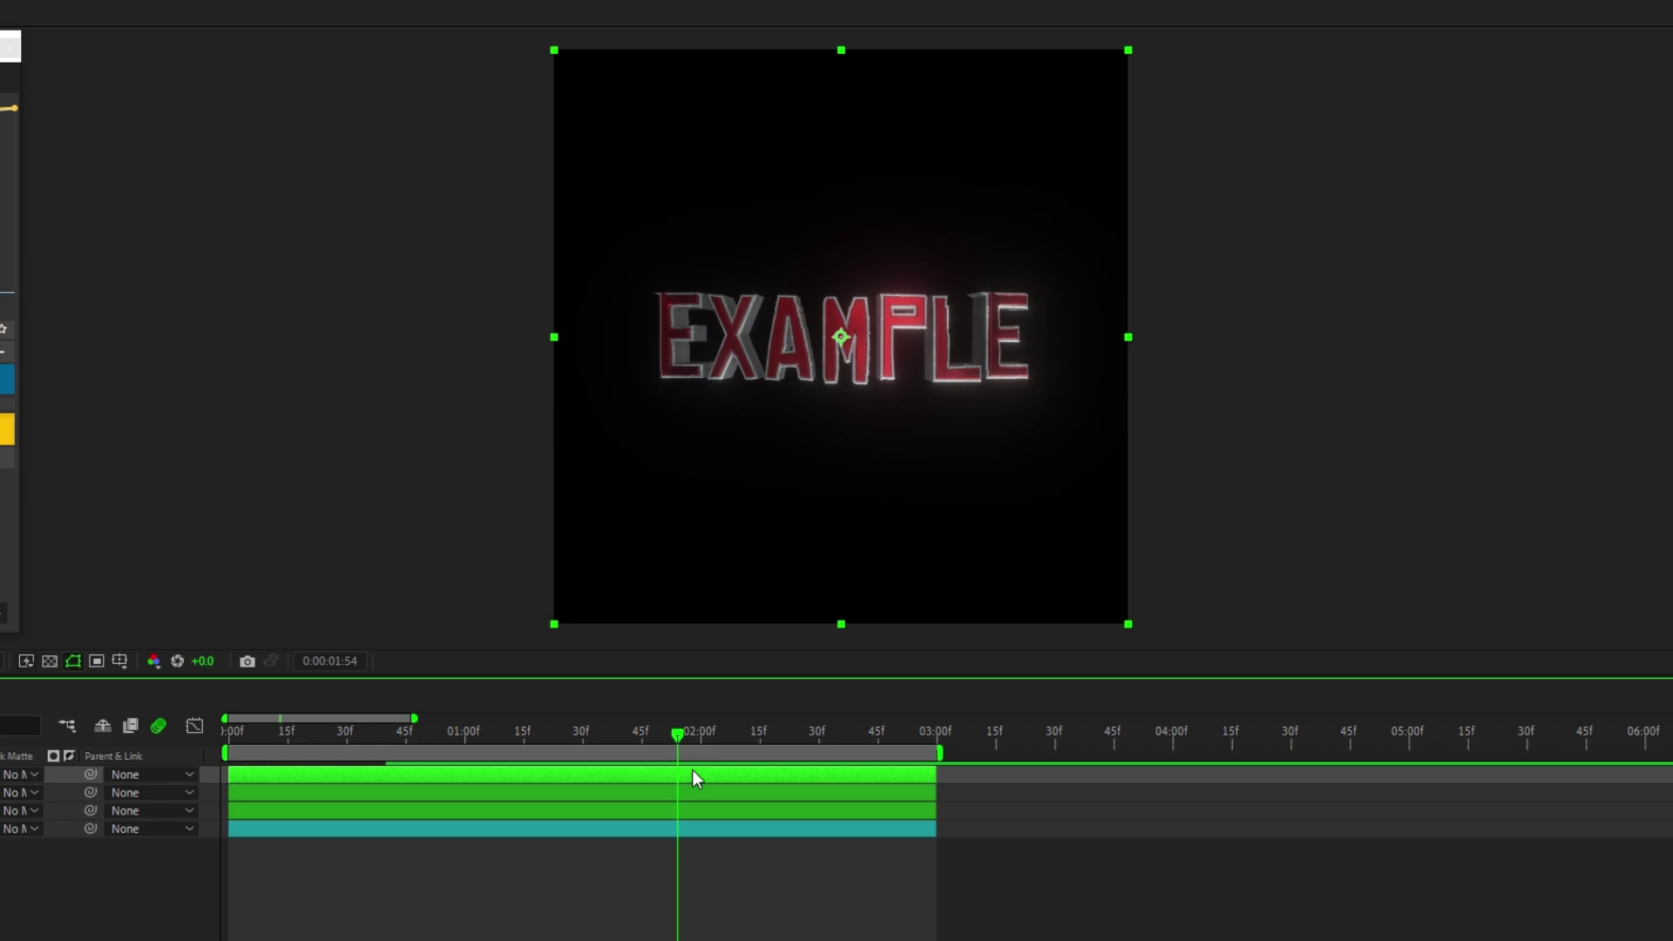
key("ctrl+z")
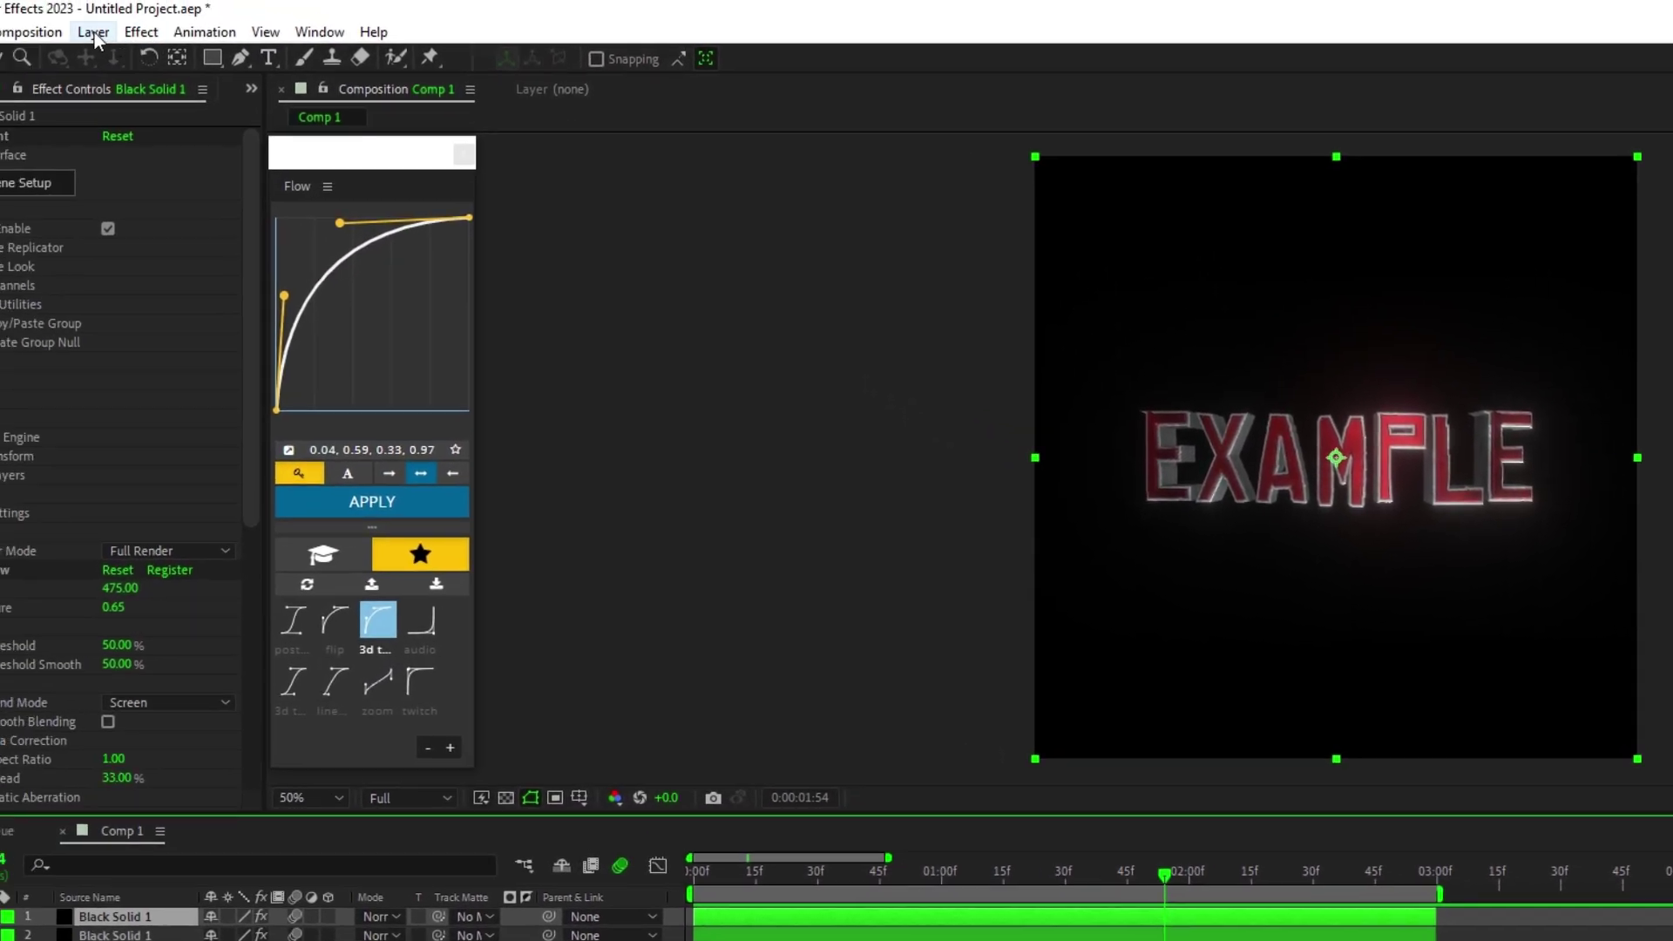
left_click(93, 33)
mouse_move(179, 61)
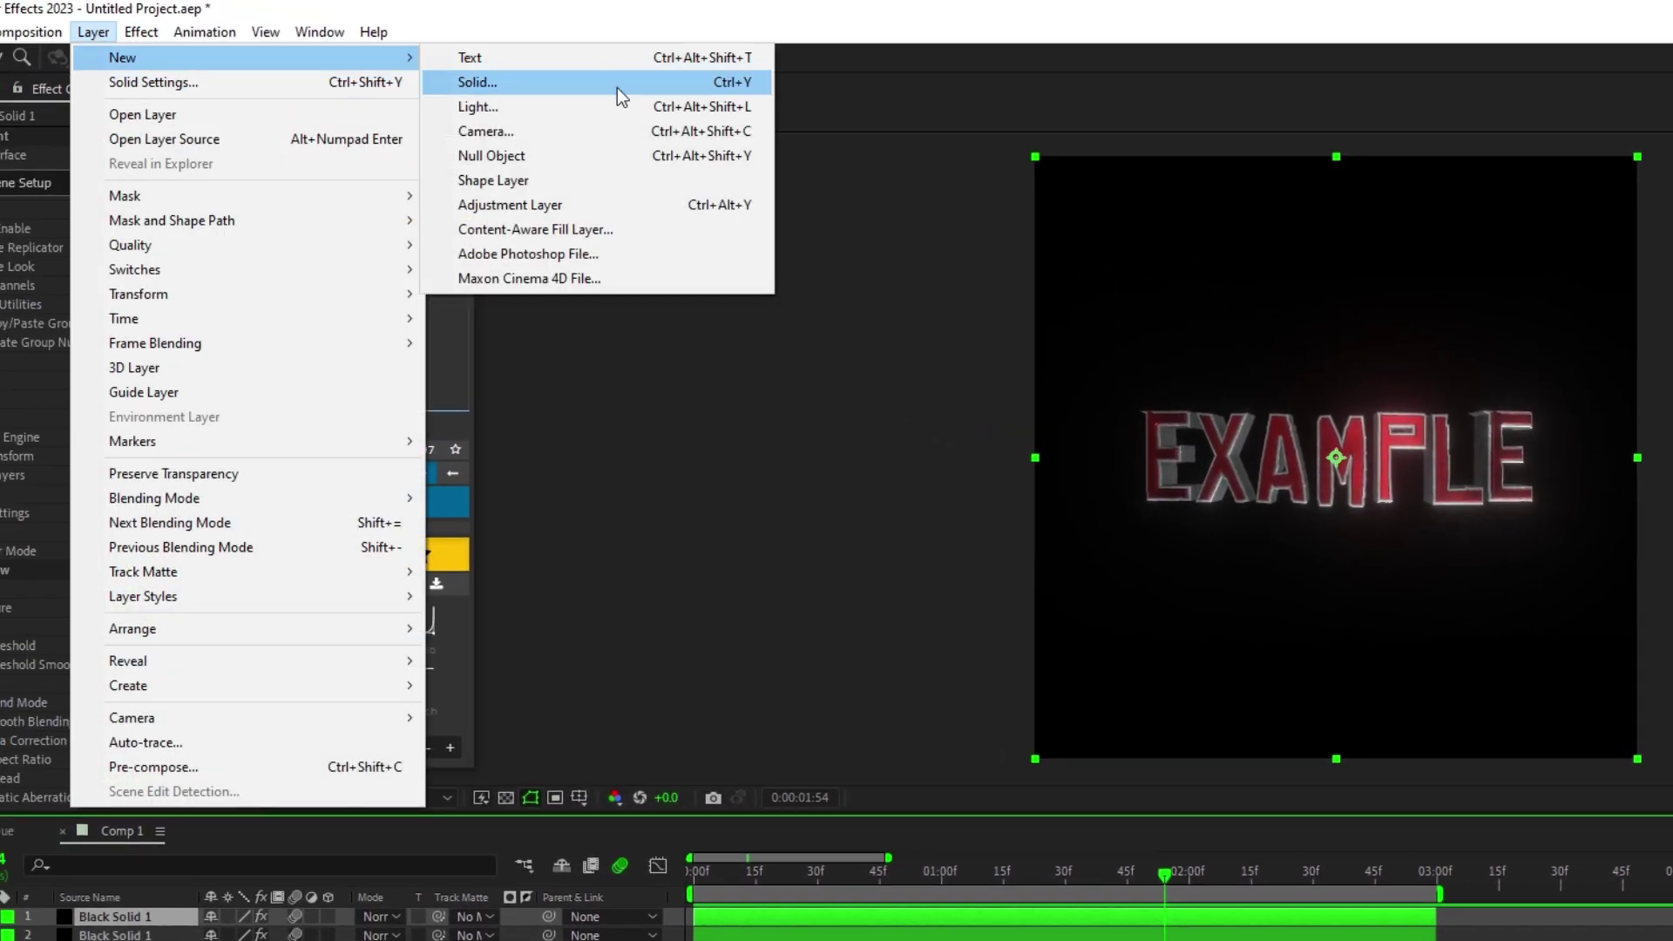
left_click(569, 113)
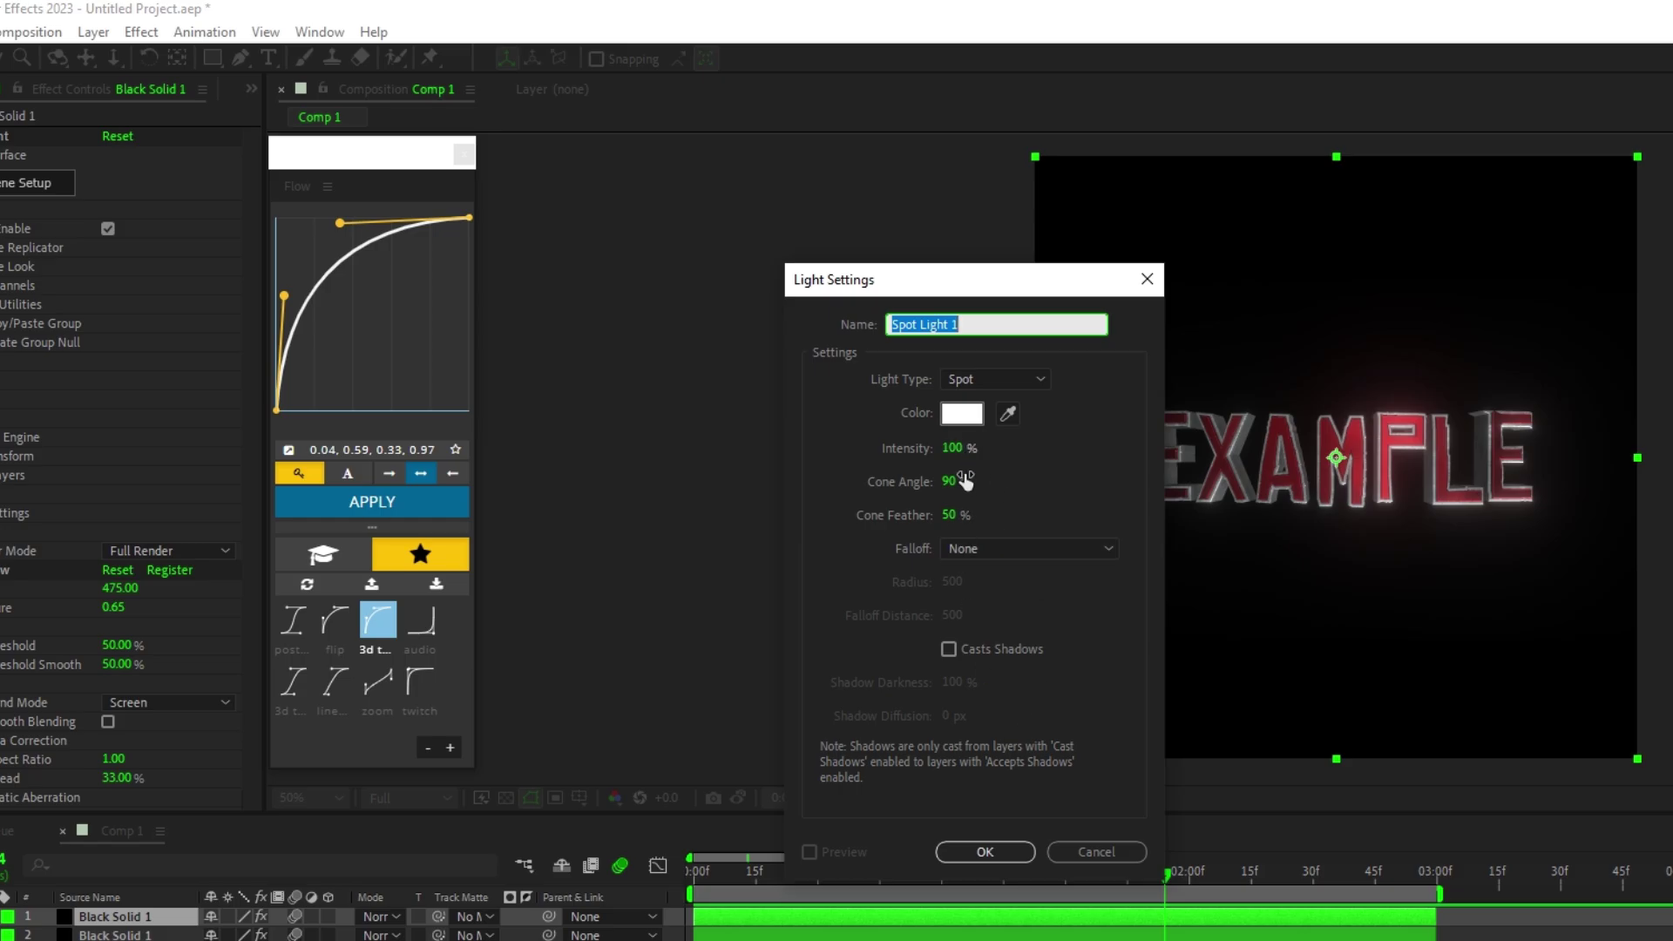
left_click(987, 850)
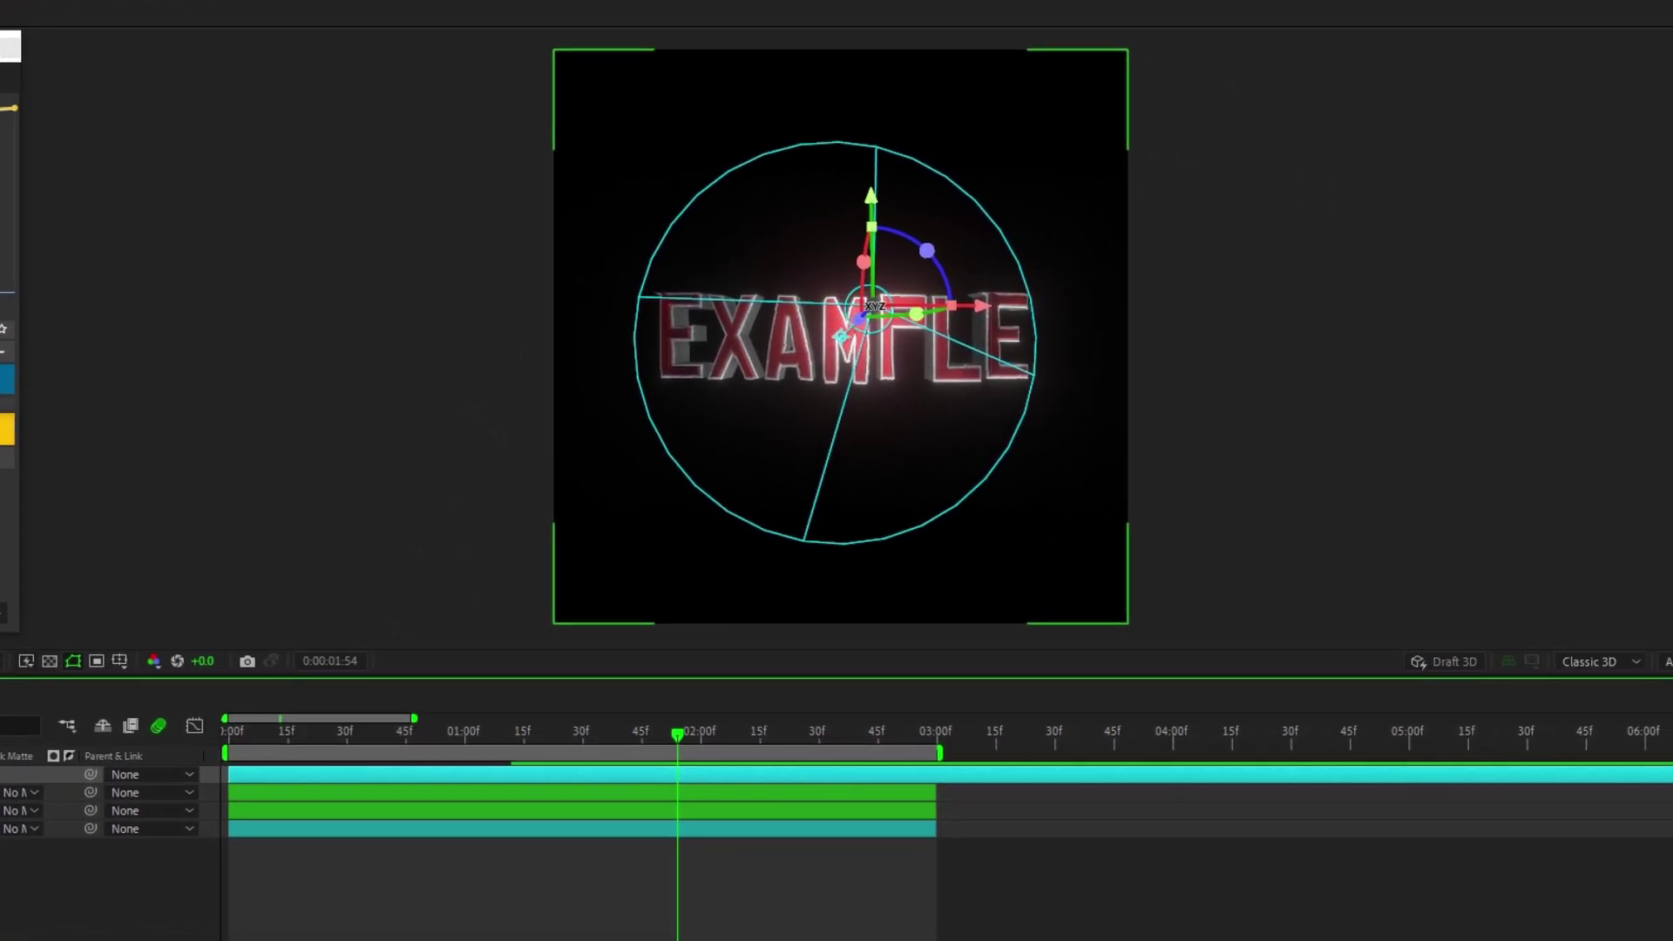
left_click_drag(1016, 340, 1167, 324)
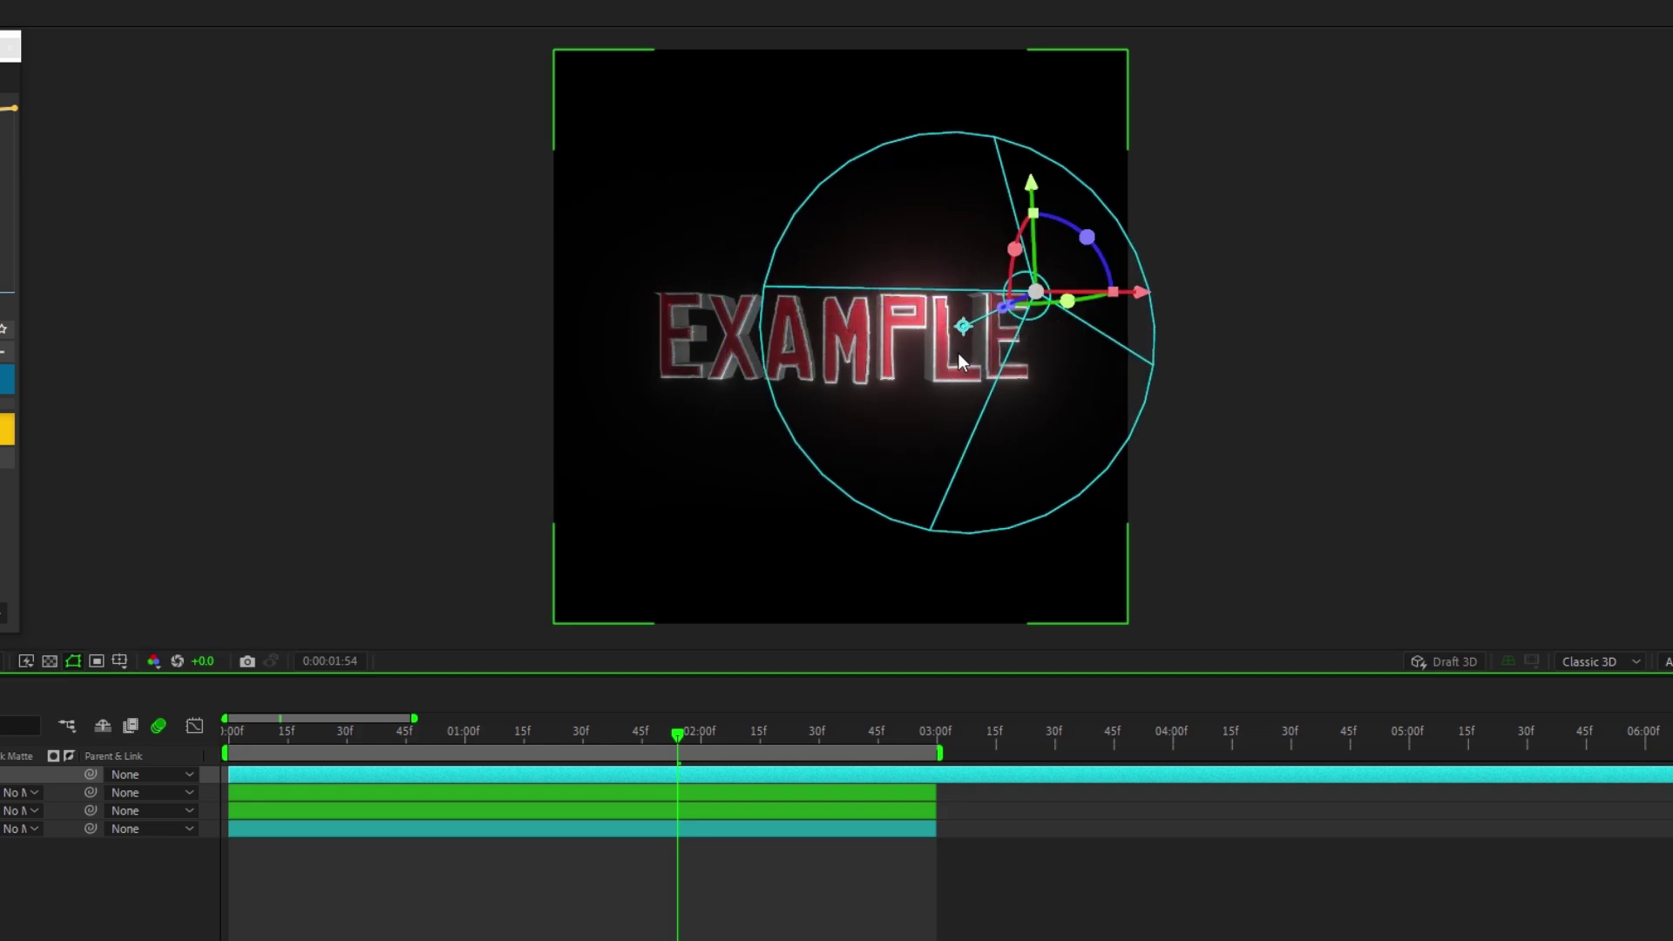
left_click_drag(960, 325, 834, 341)
Duplicate the spot light twice, placing one copy above the M and the other above the first E.
key("ctrl+d")
left_click_drag(859, 279, 834, 342)
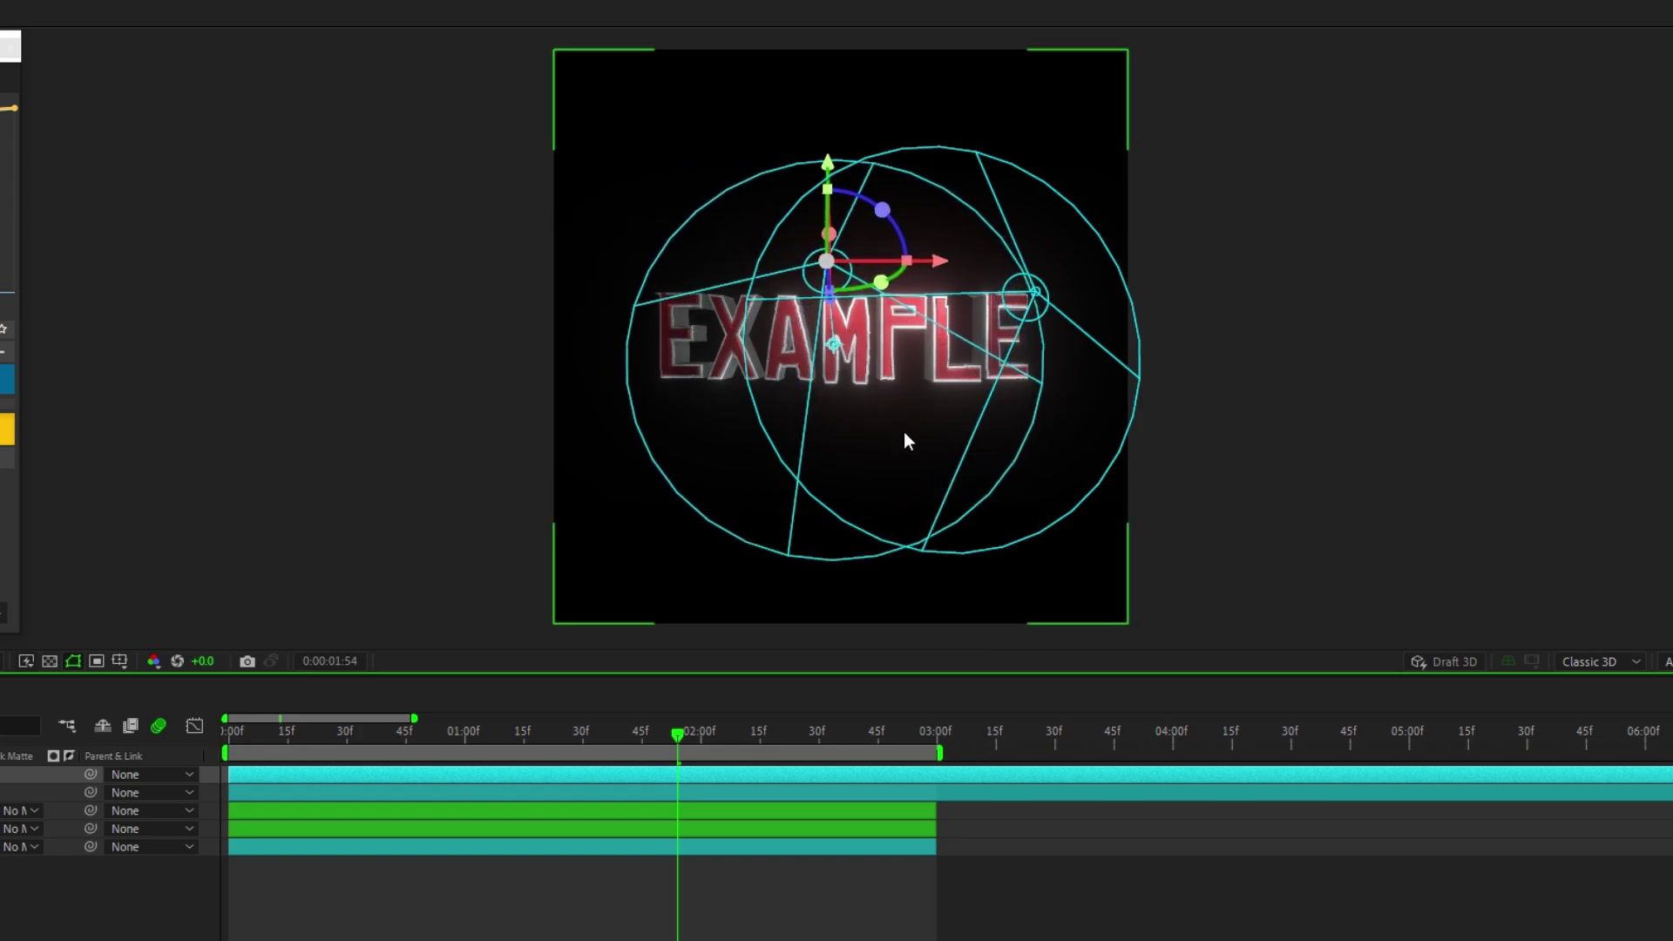
key("ctrl+d")
left_click_drag(828, 262, 667, 260)
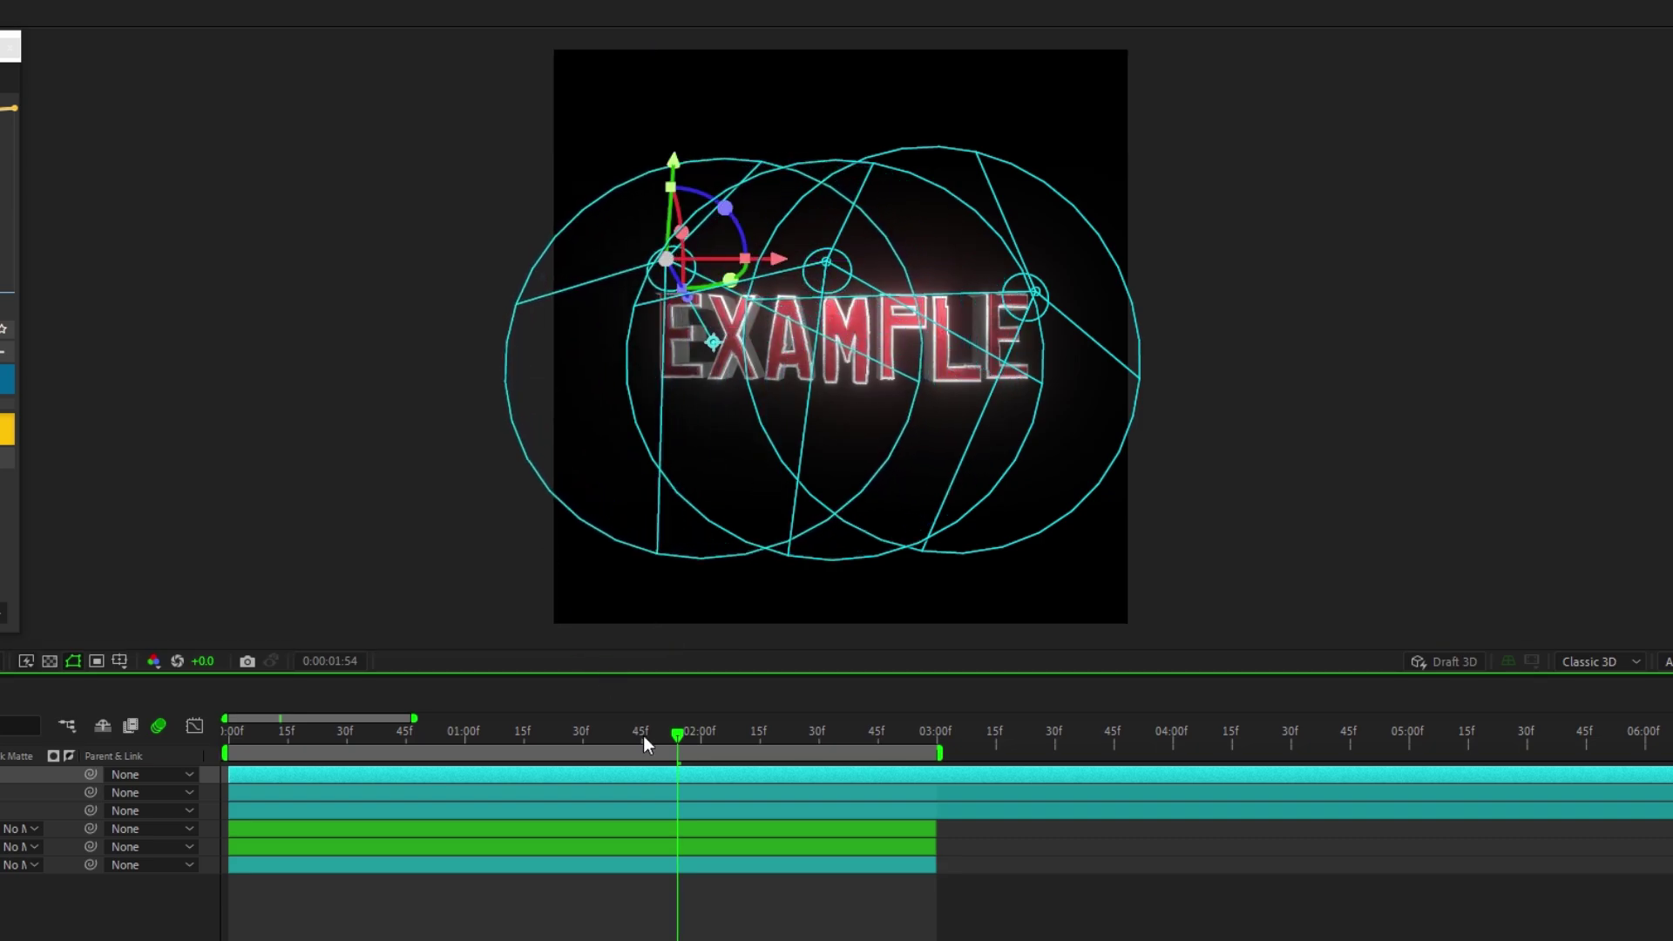
Trim all three spot light layers to end at 3:00 and preview the animation from the first frame.
left_click(937, 732)
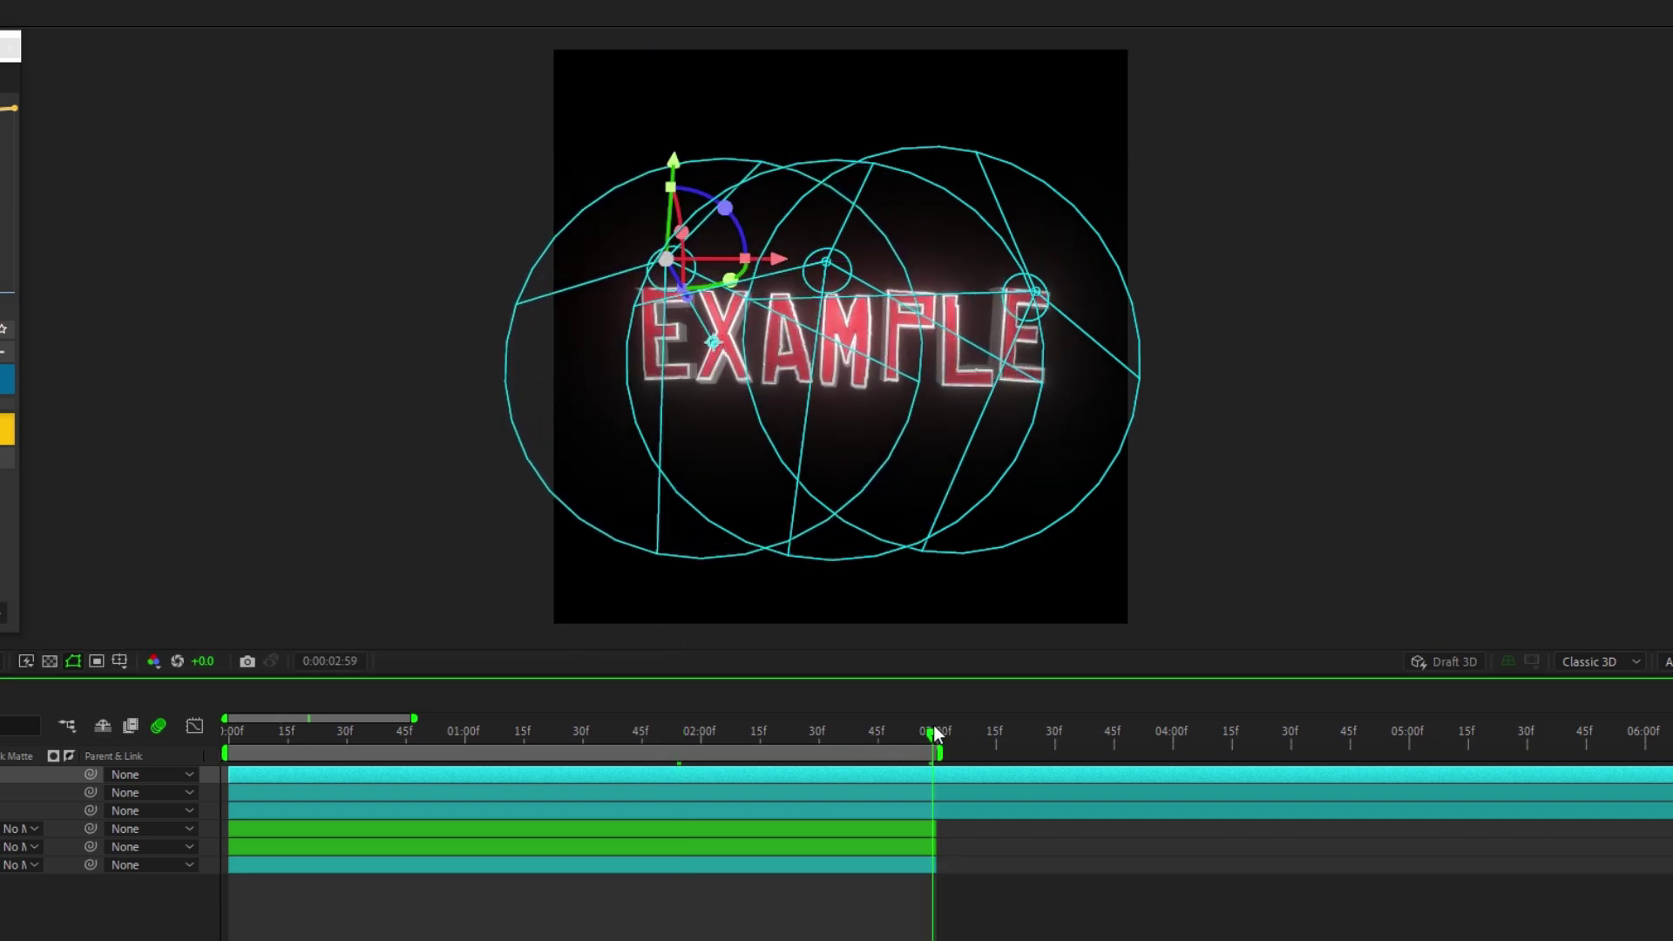
left_click(950, 811, "shift")
key("ctrl+shift+d")
key("Delete")
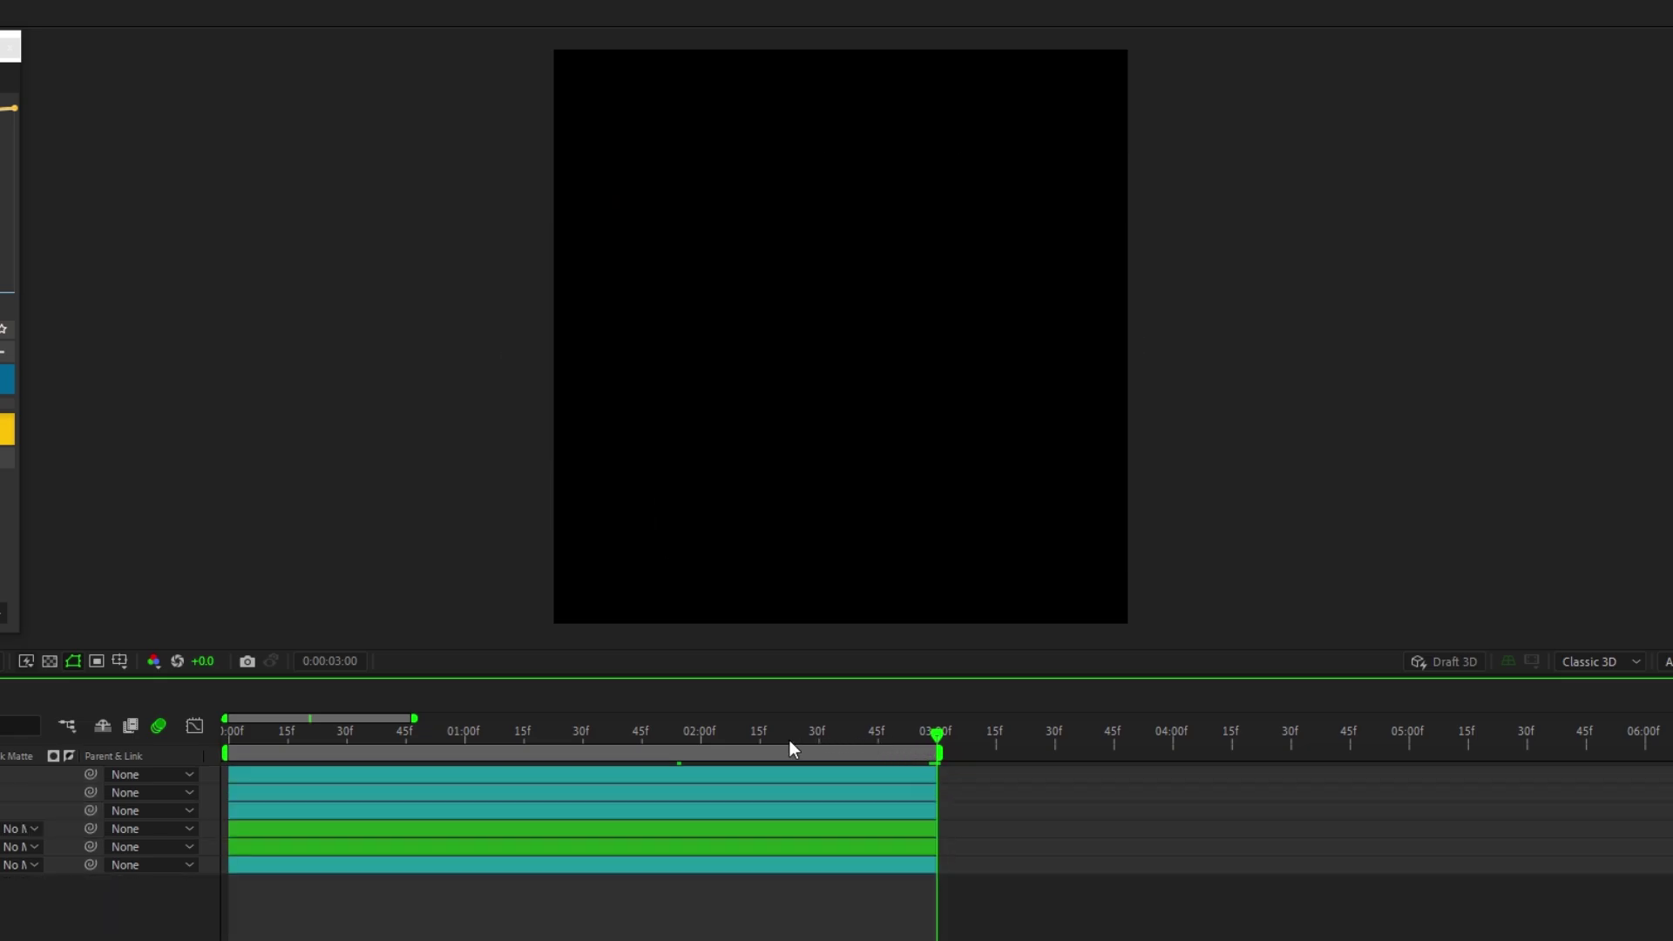
left_click_drag(379, 732, 228, 732)
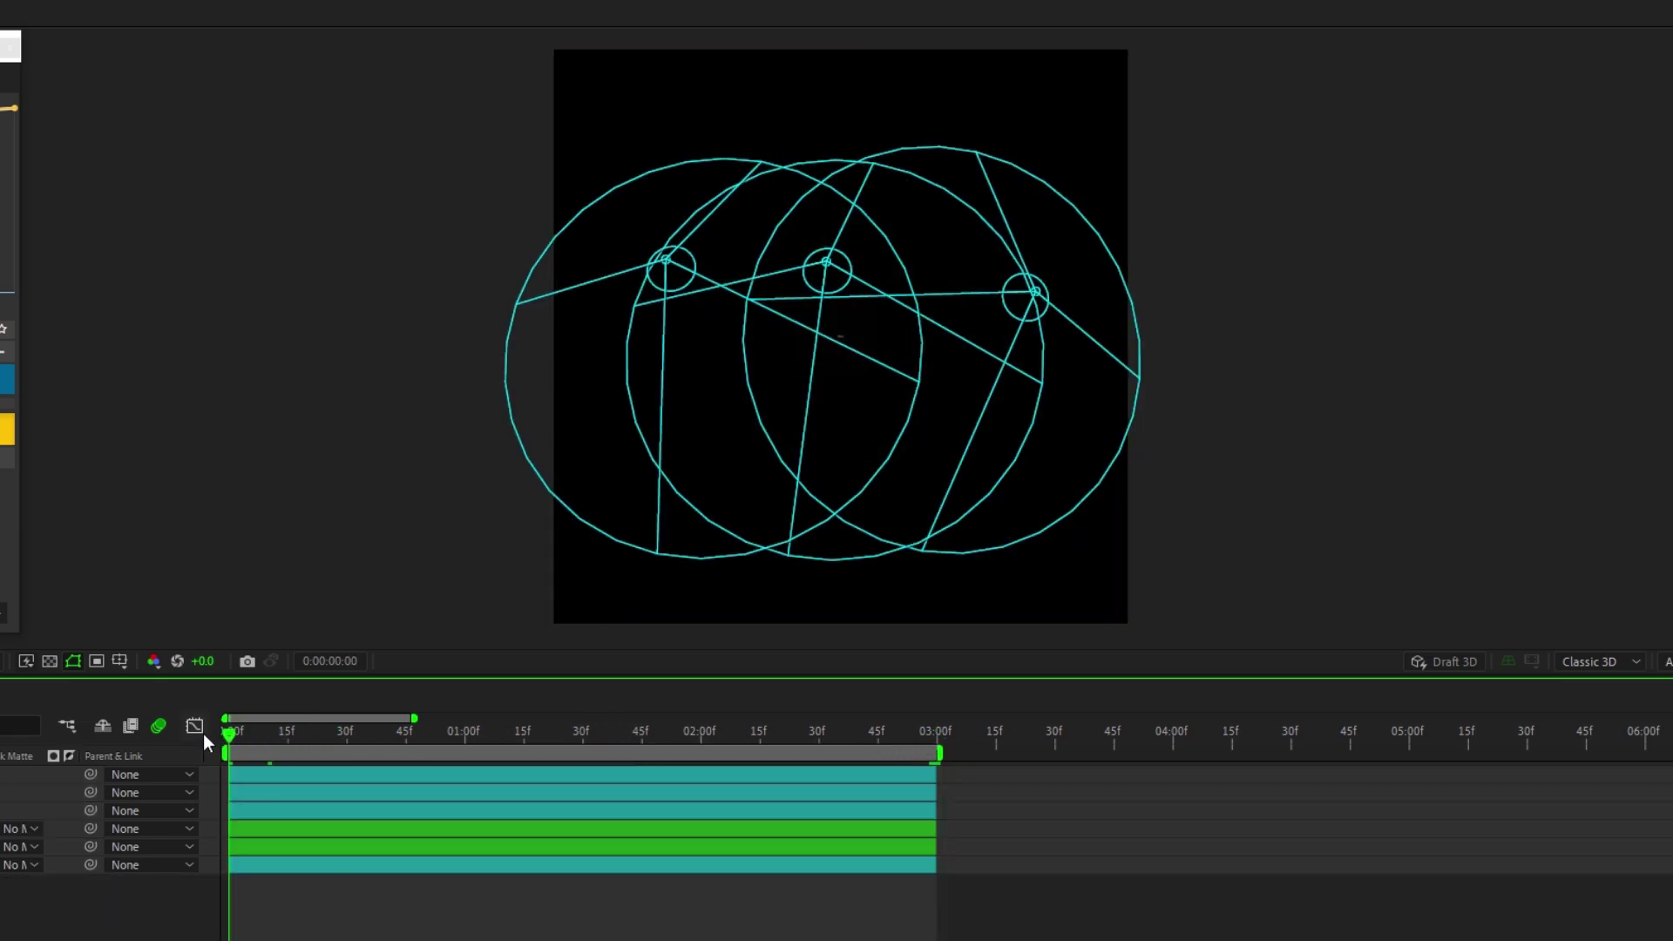
key("space")
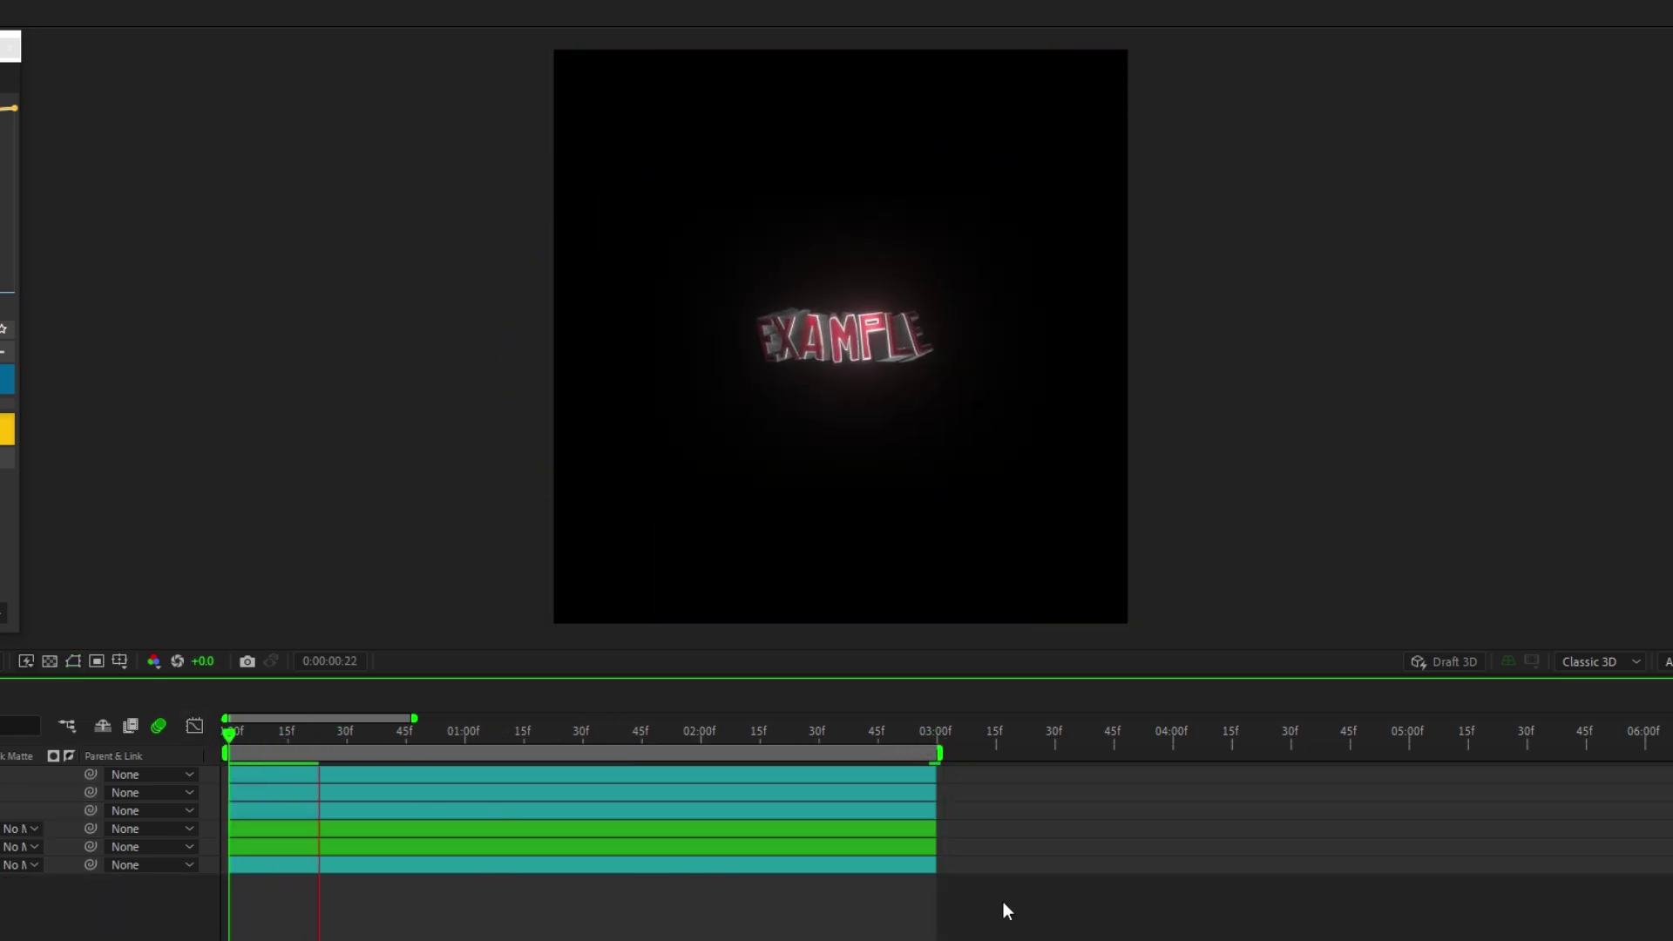